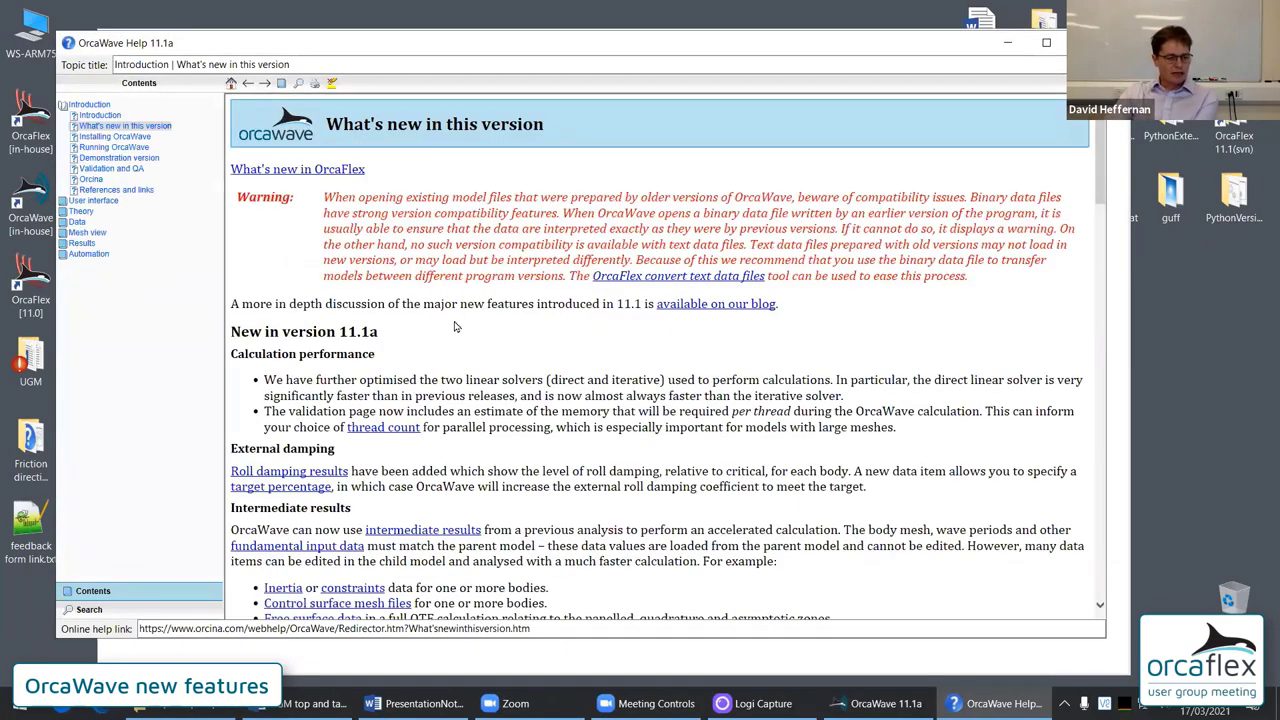
# Read through the version 11.1a changes in the What's new in this version help topic and close the help
pyautogui.scroll(-5, 455, 327)
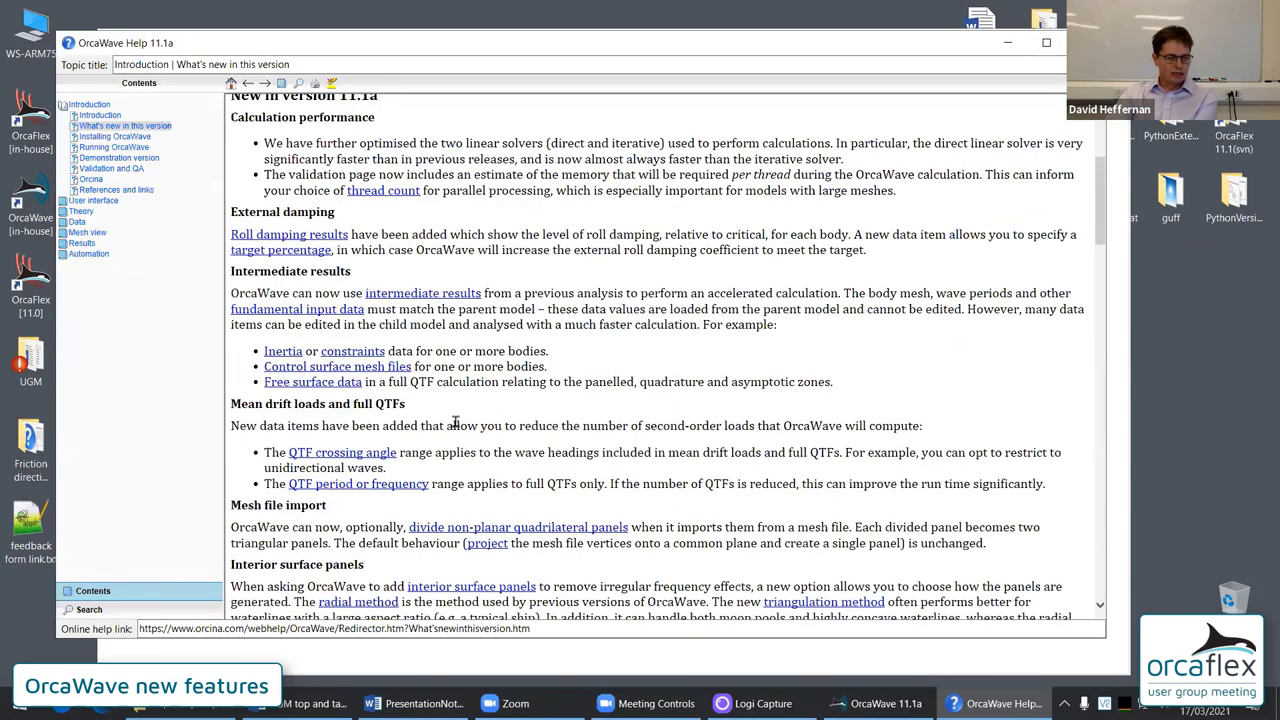
pyautogui.scroll(-6, 457, 420)
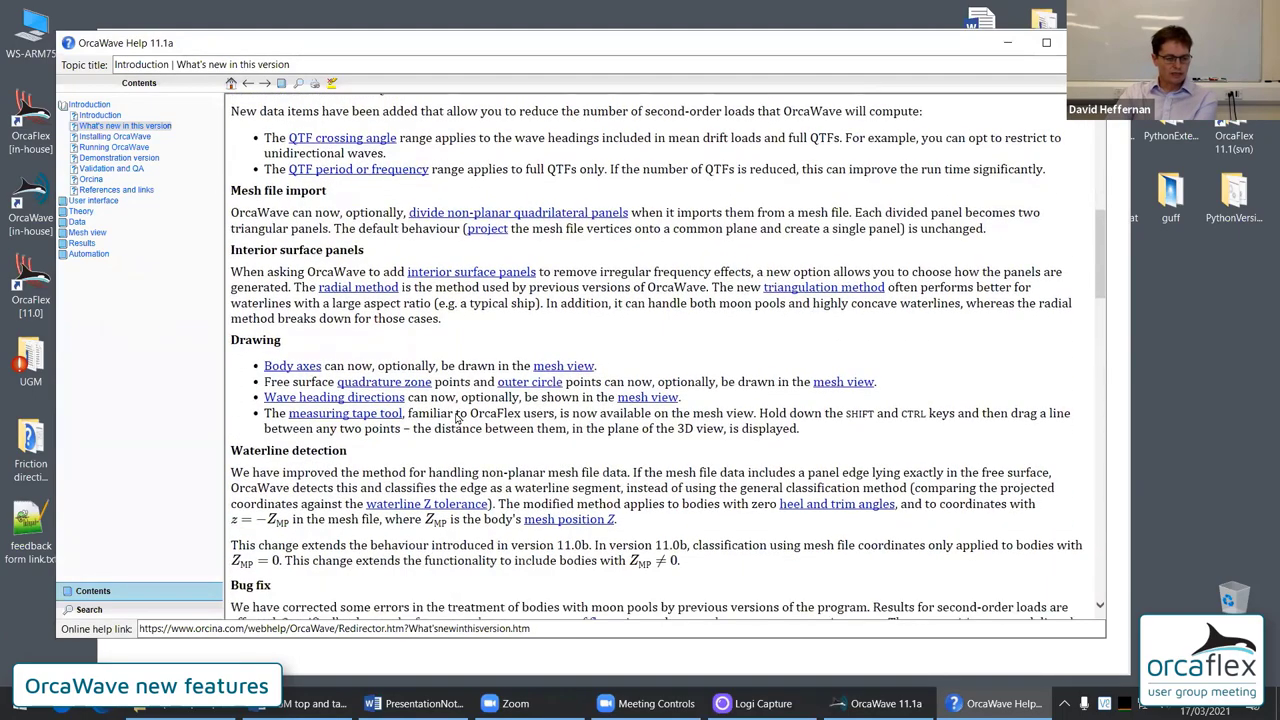
pyautogui.scroll(-3, 456, 418)
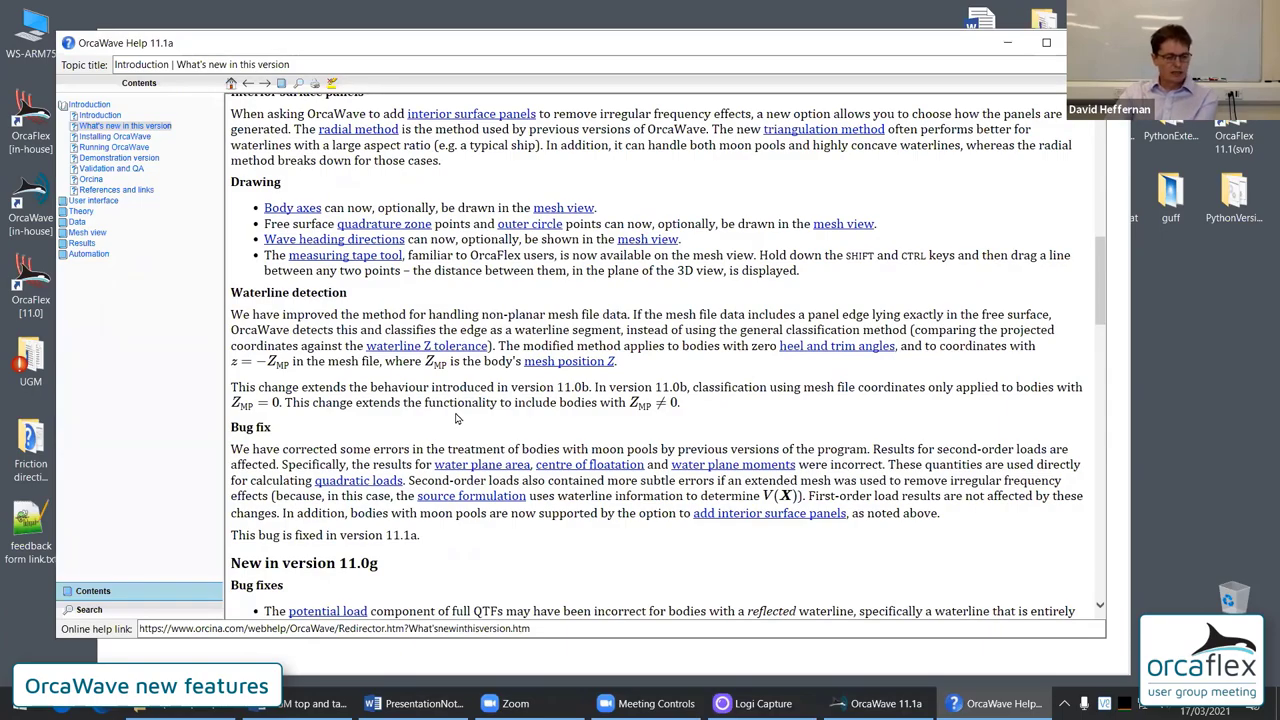
pyautogui.scroll(8, 456, 418)
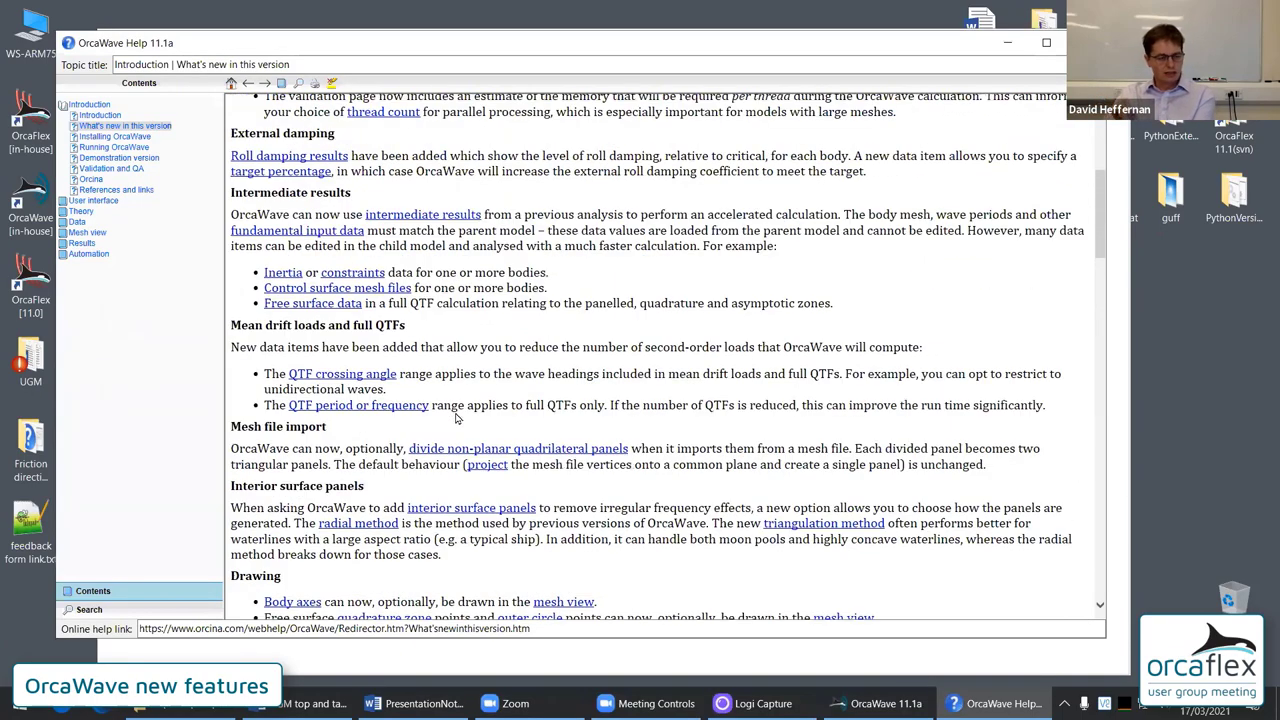
pyautogui.scroll(2, 456, 418)
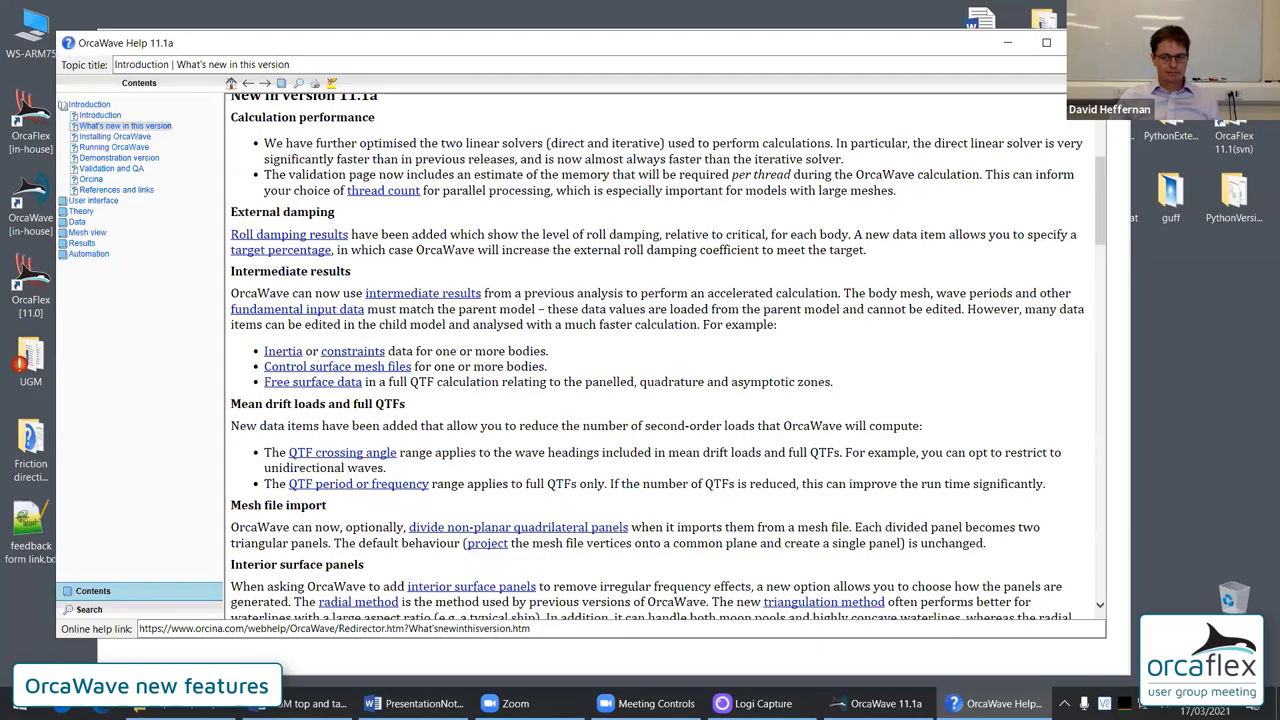
pyautogui.hotkey('alt', 'F4')
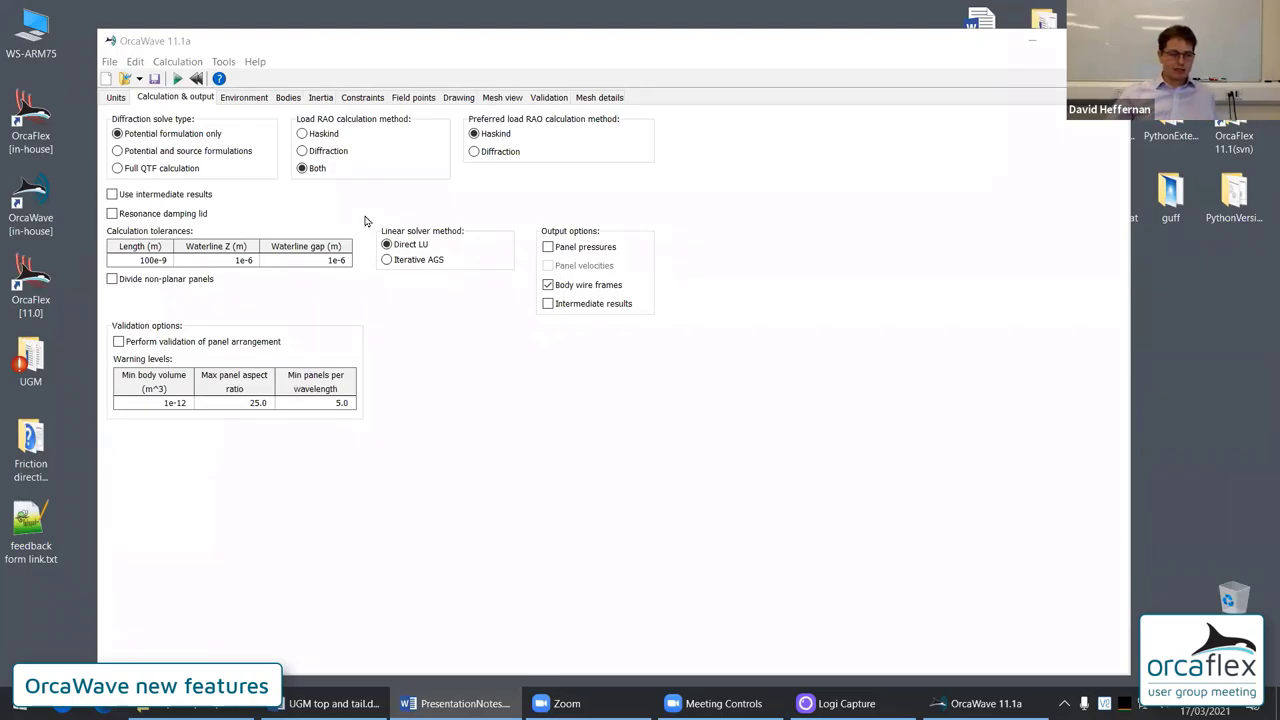
# Open the model default_vessel.owd from the Introduction folder inside 2. OrcaWave
pyautogui.click(300, 207)
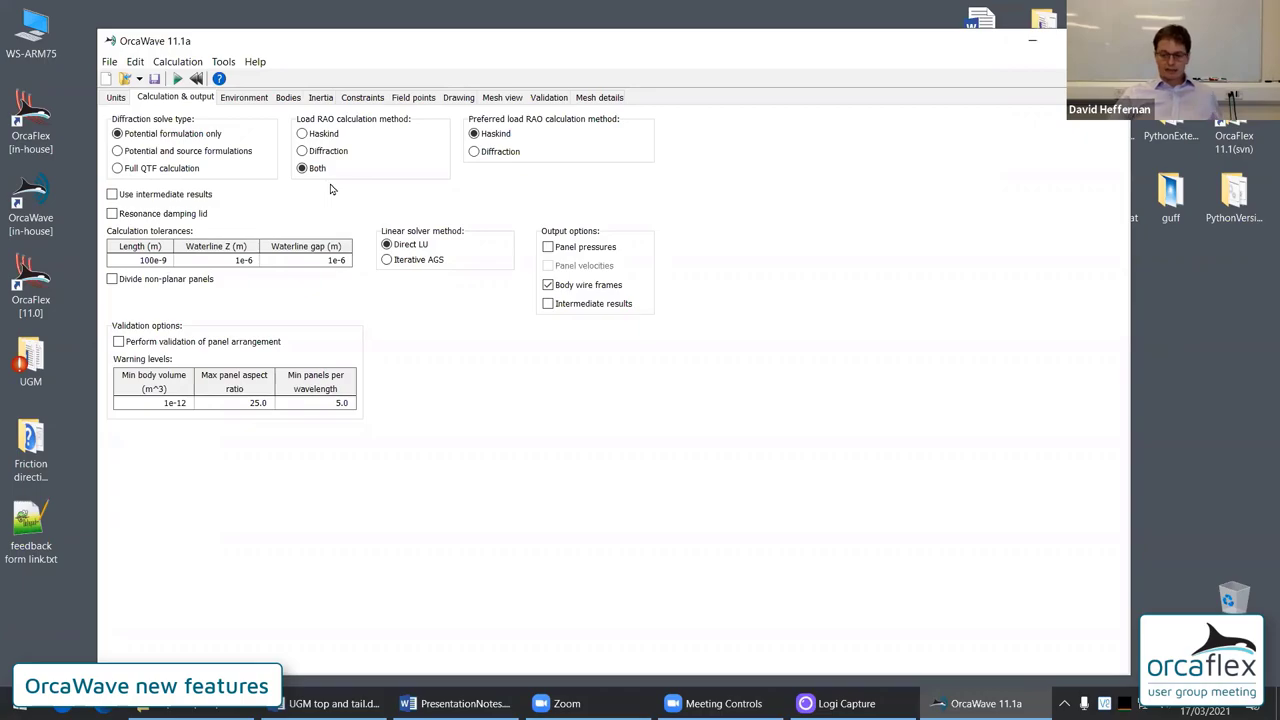
pyautogui.click(124, 78)
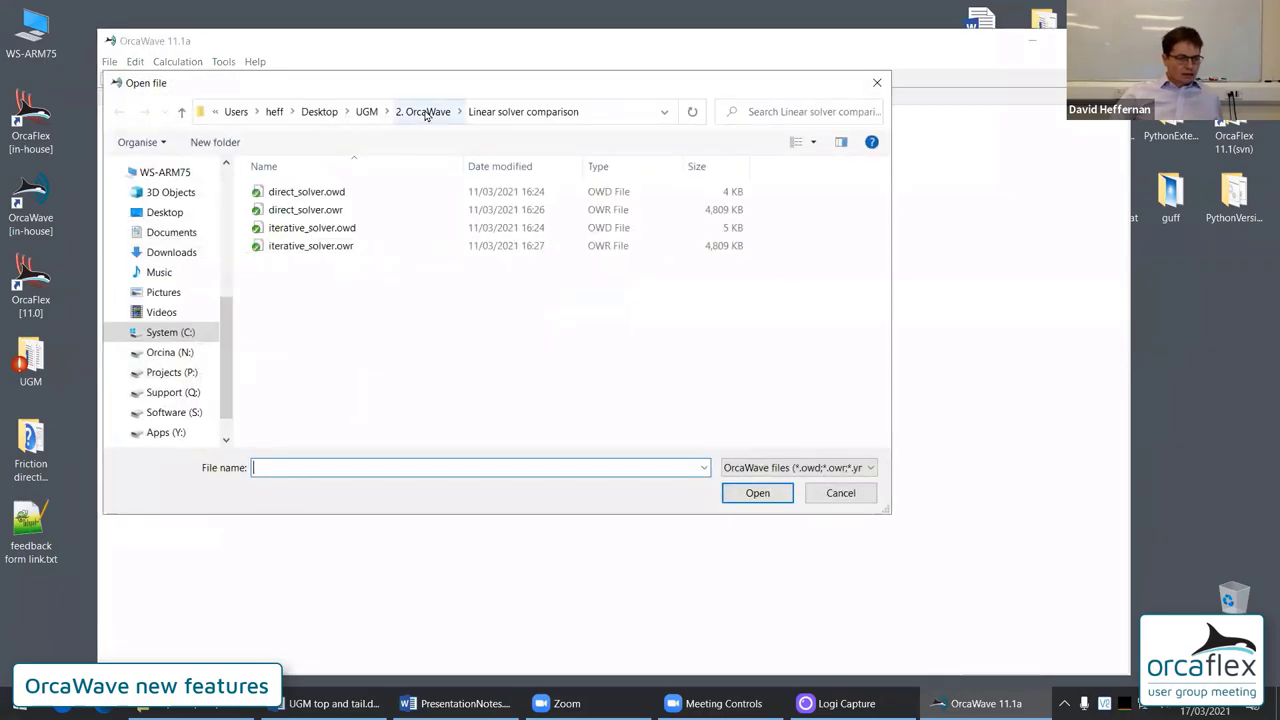
pyautogui.click(420, 109)
pyautogui.click(300, 245)
pyautogui.doubleClick(300, 245)
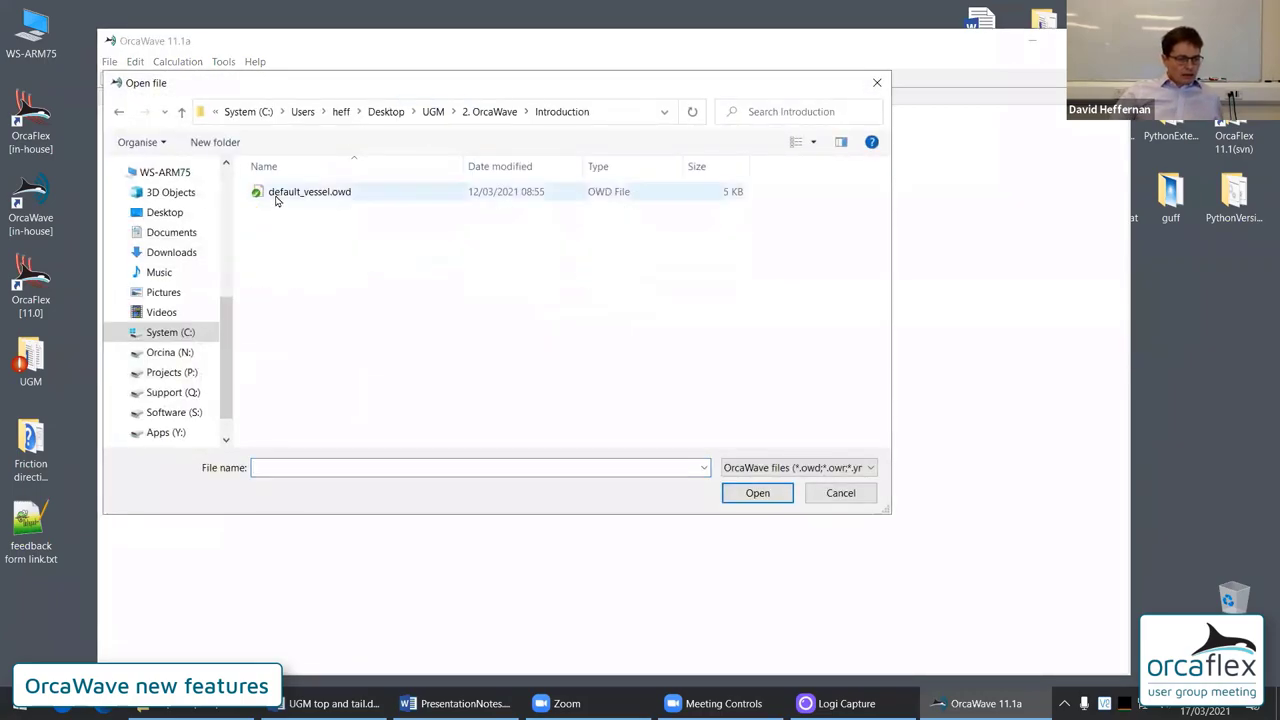
pyautogui.doubleClick(285, 193)
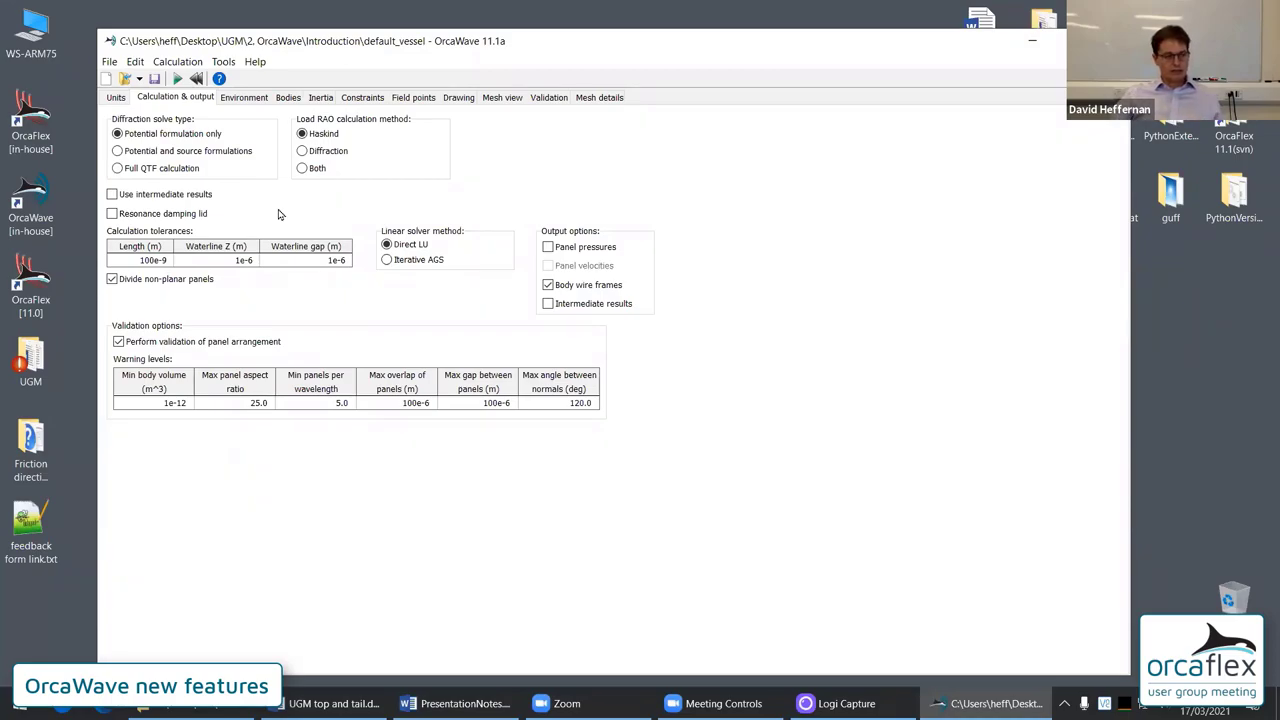
# Try the full QTF solve type and Both for load RAOs, restoring potential formulation only and Haskind
pyautogui.click(184, 170)
pyautogui.click(313, 168)
pyautogui.click(303, 133)
pyautogui.click(161, 134)
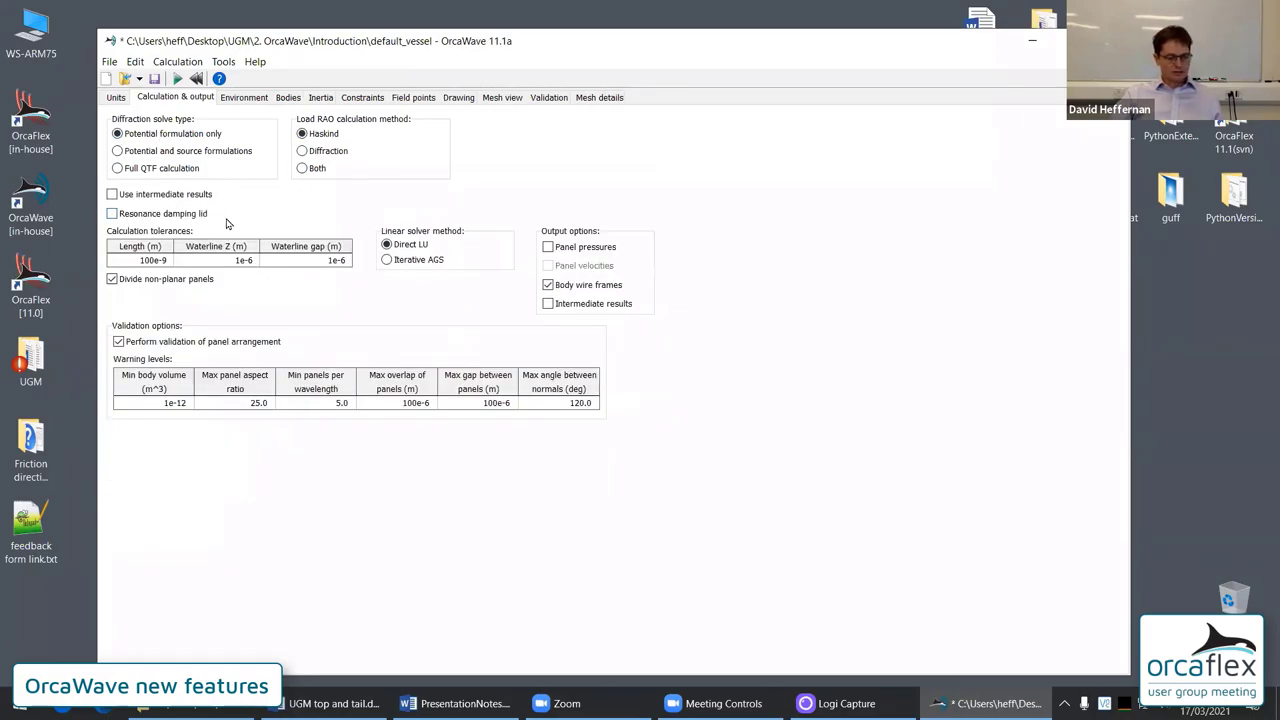
# Review the environment data and the body data, including the mesh file assigned to Body1
pyautogui.click(245, 98)
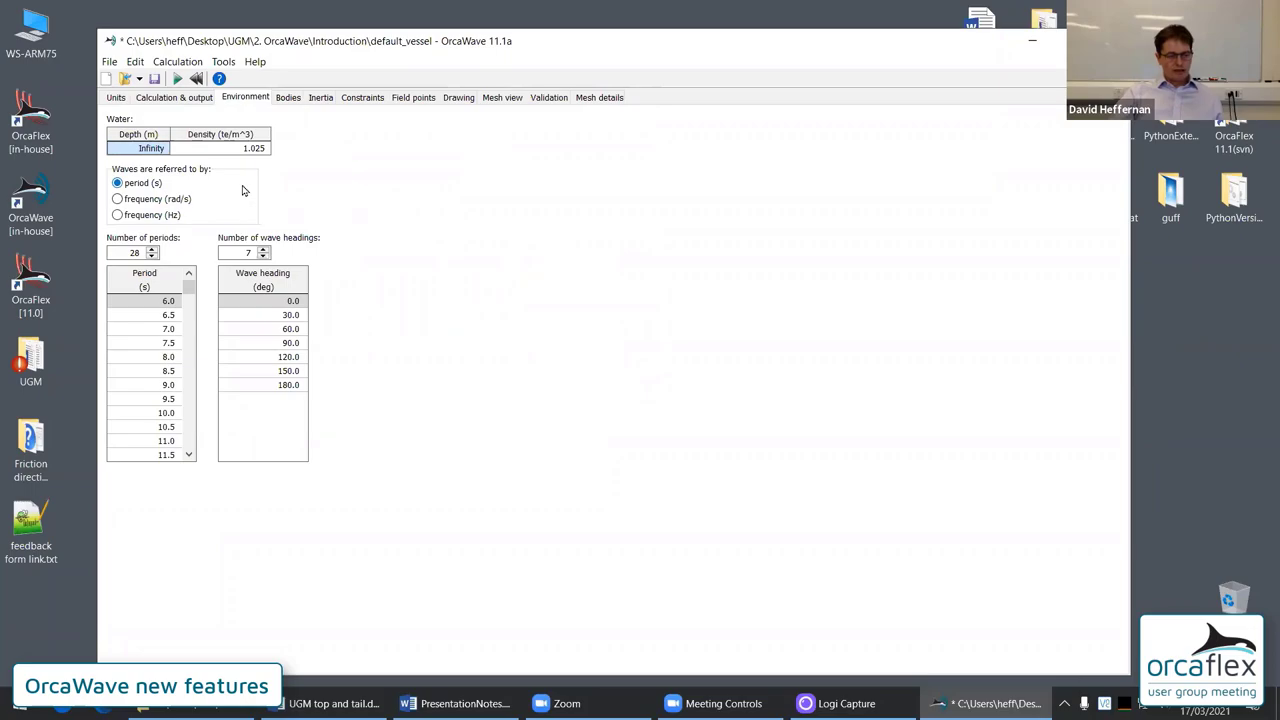
pyautogui.click(289, 98)
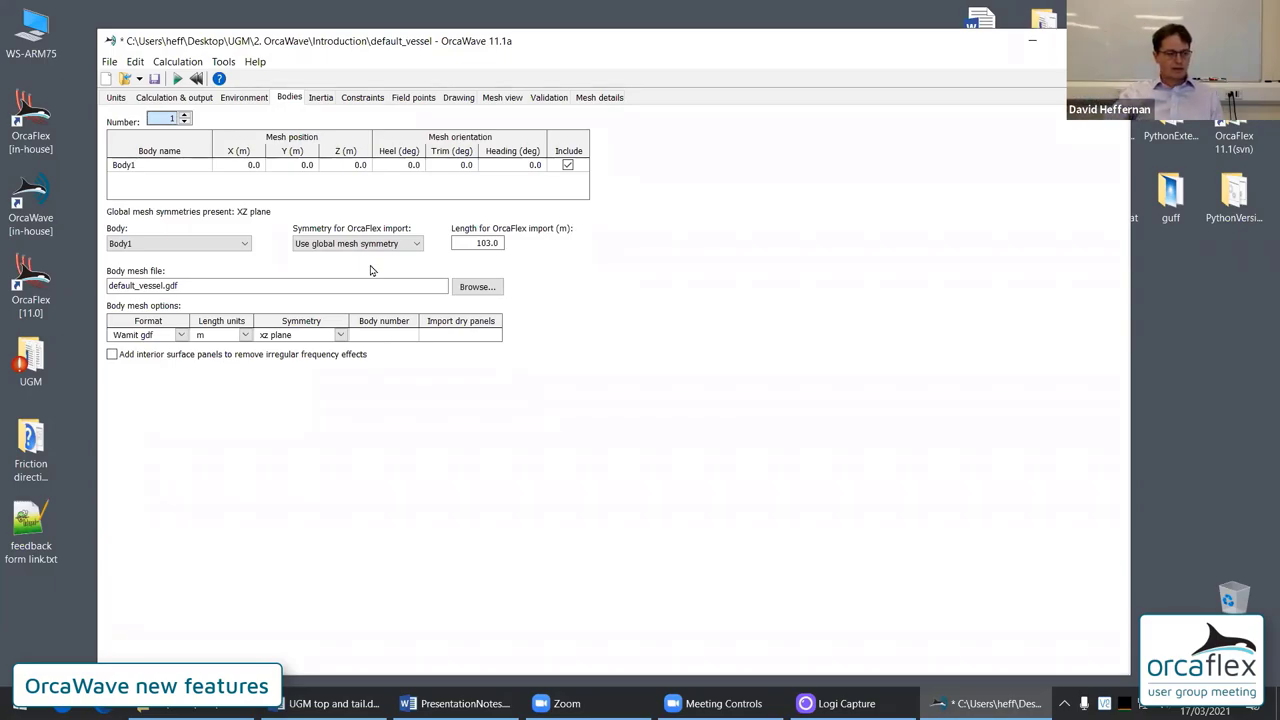
pyautogui.moveTo(210, 285); pyautogui.dragTo(107, 285)
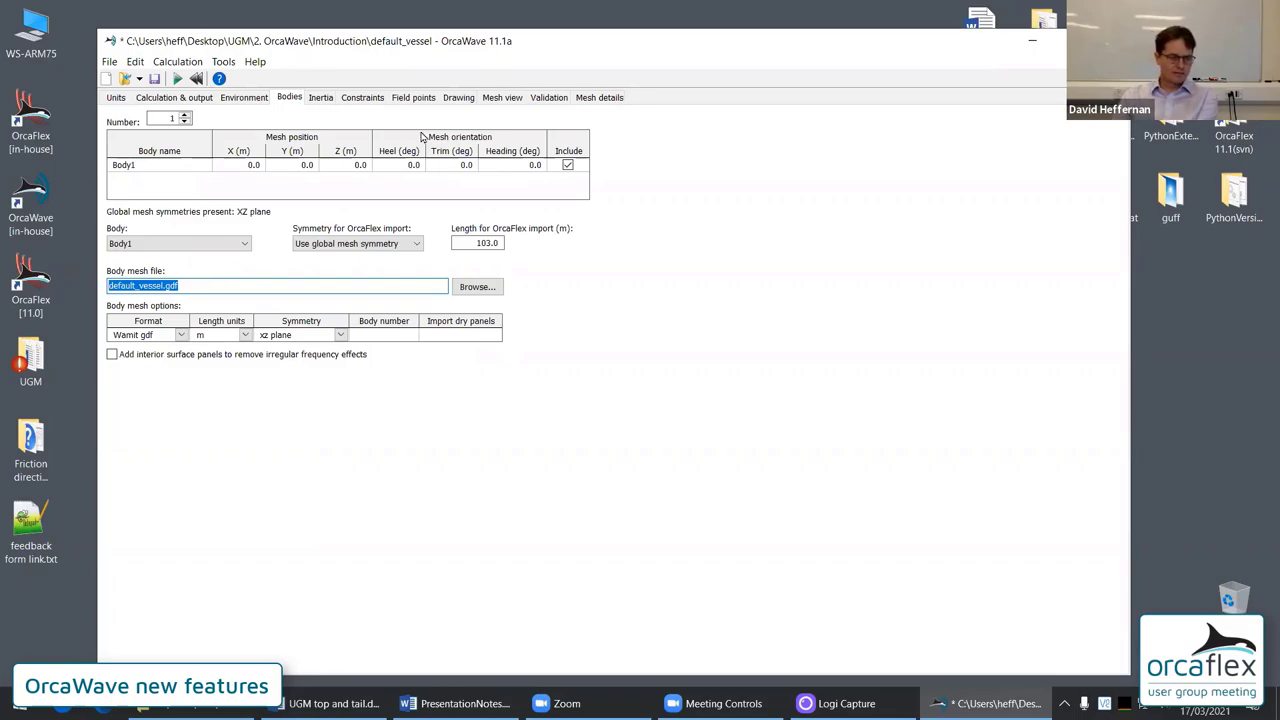
# Examine the vessel's panel mesh in the mesh view from an oblique 3D angle
pyautogui.click(505, 98)
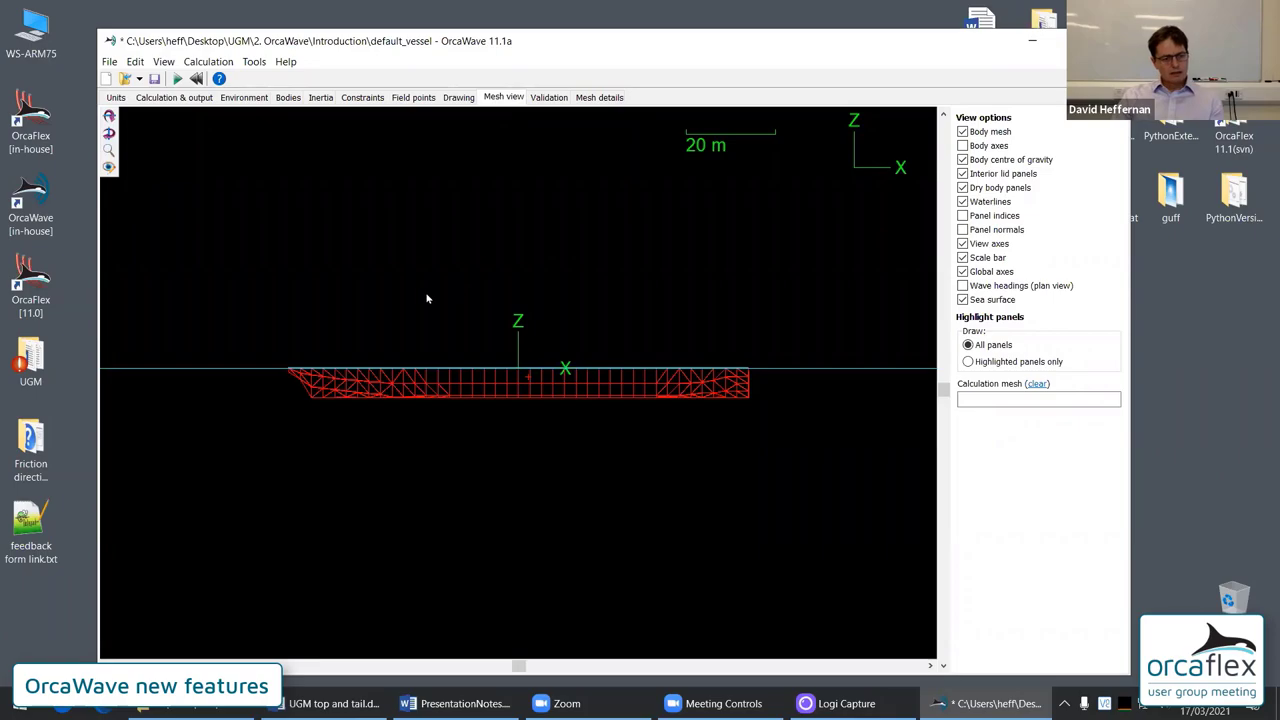
pyautogui.moveTo(386, 289); pyautogui.dragTo(586, 440)
pyautogui.scroll(3, 586, 438)
pyautogui.moveTo(566, 371); pyautogui.dragTo(563, 400)
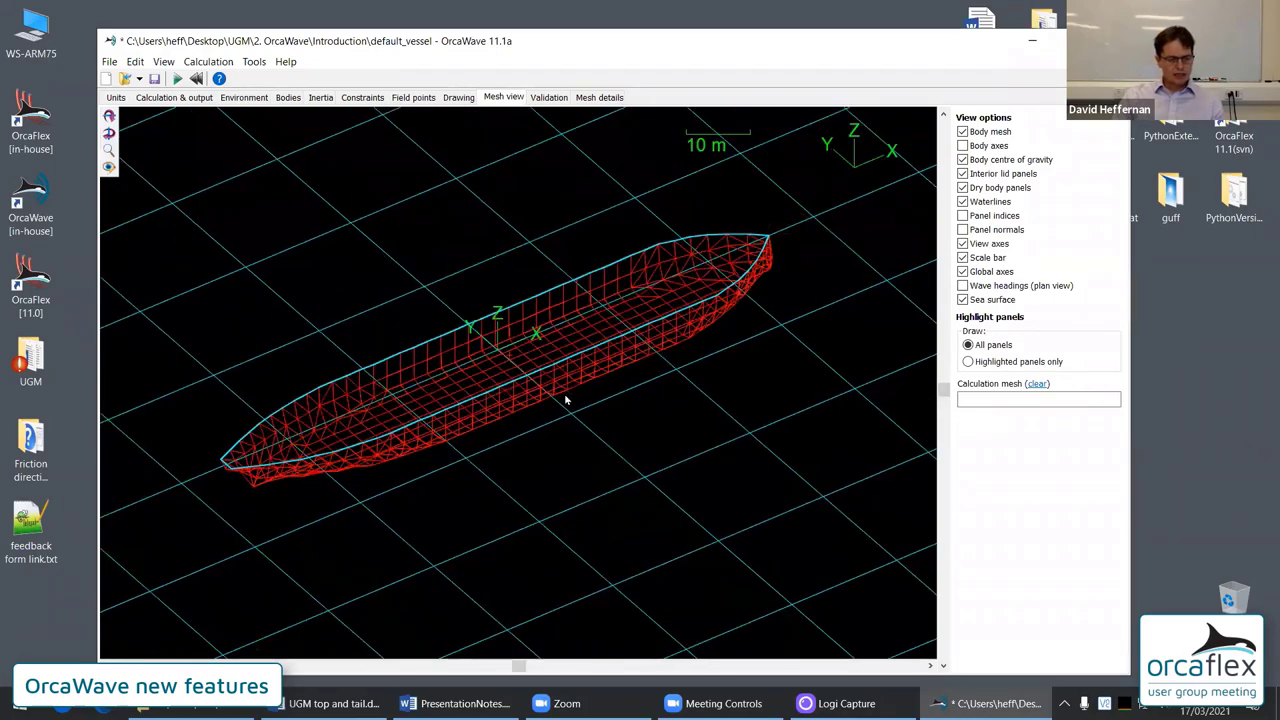
pyautogui.scroll(-1, 571, 406)
pyautogui.scroll(2, 545, 411)
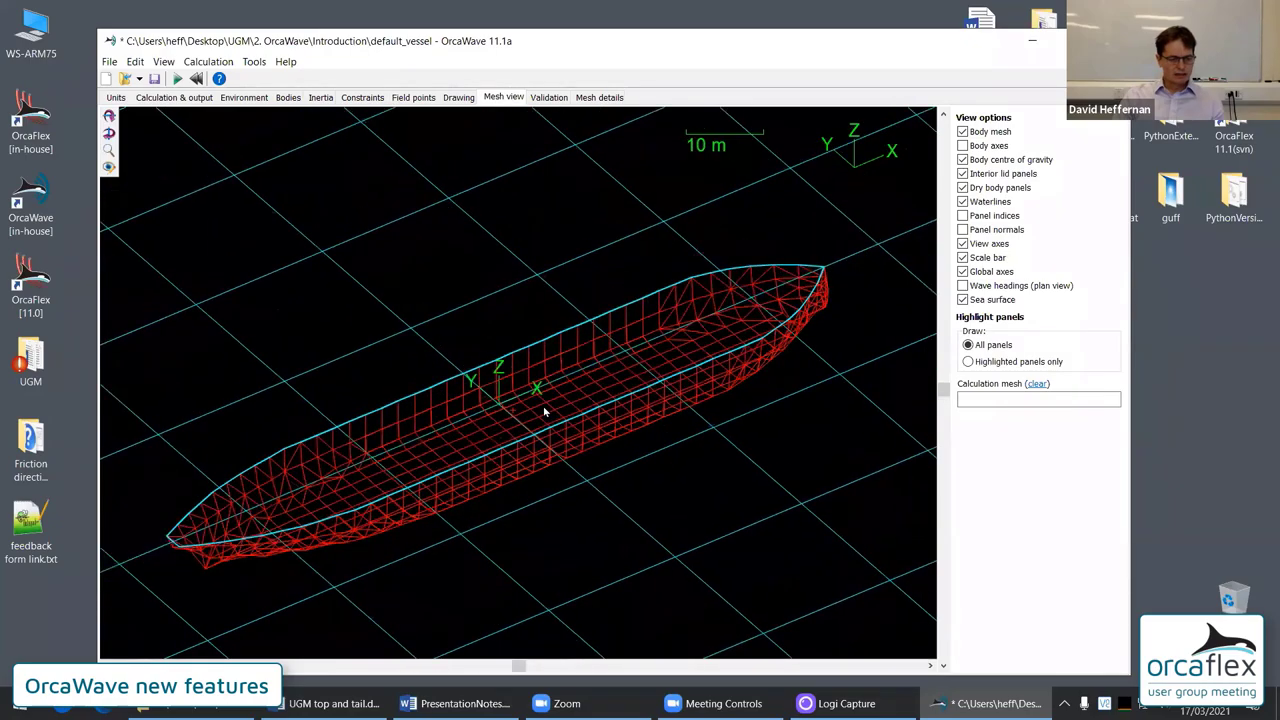
pyautogui.scroll(-2, 545, 411)
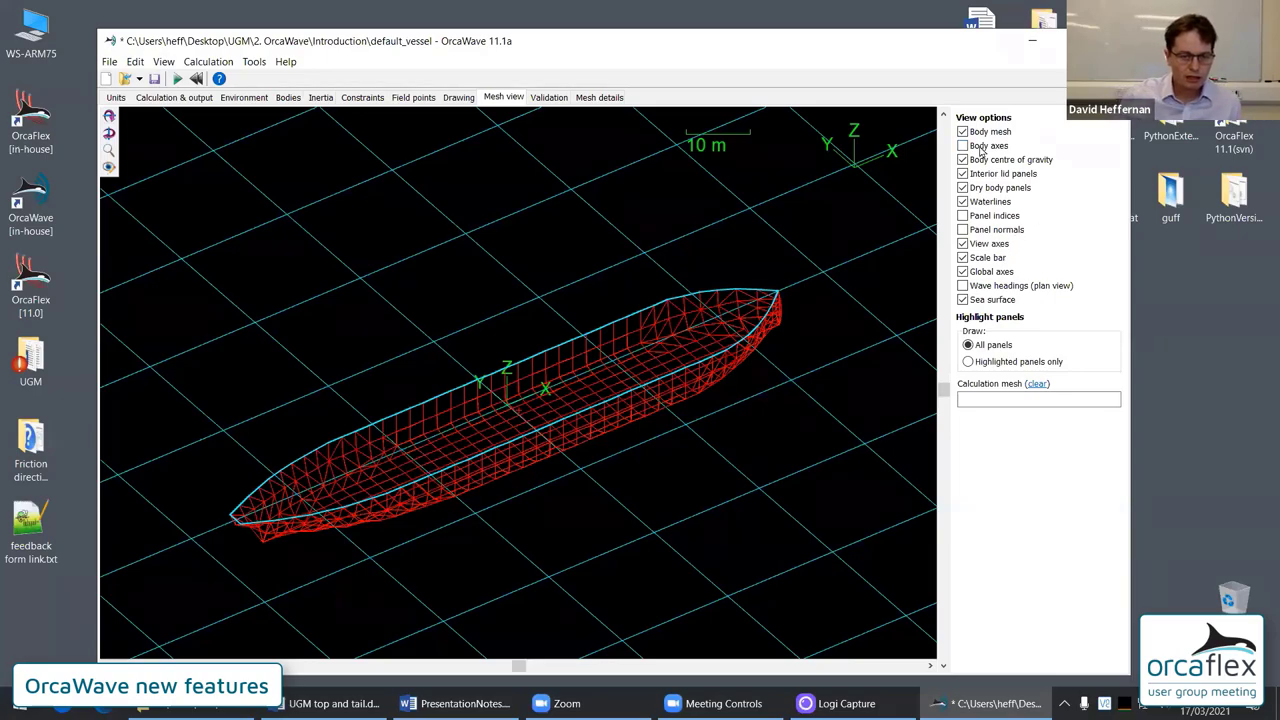
# Display the panel indices and panel normals on the vessel mesh to inspect them up close, and hide both again
pyautogui.click(962, 216)
pyautogui.click(962, 228)
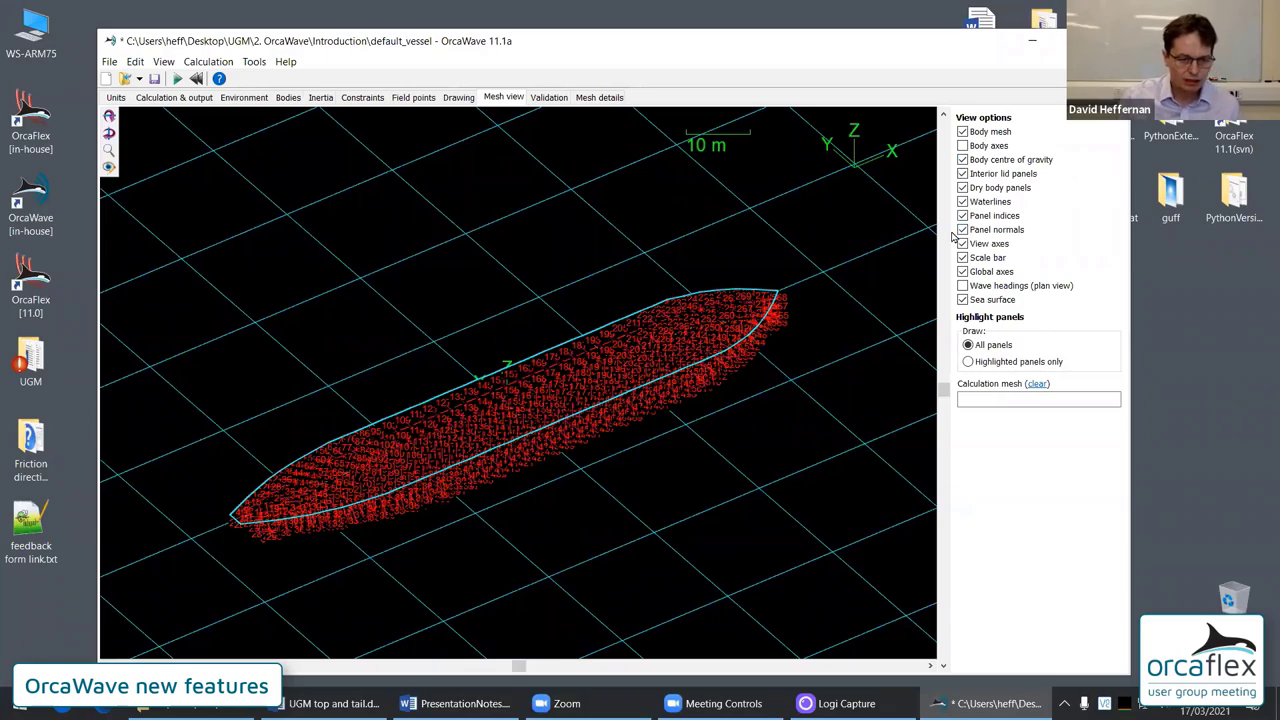
pyautogui.click(962, 229)
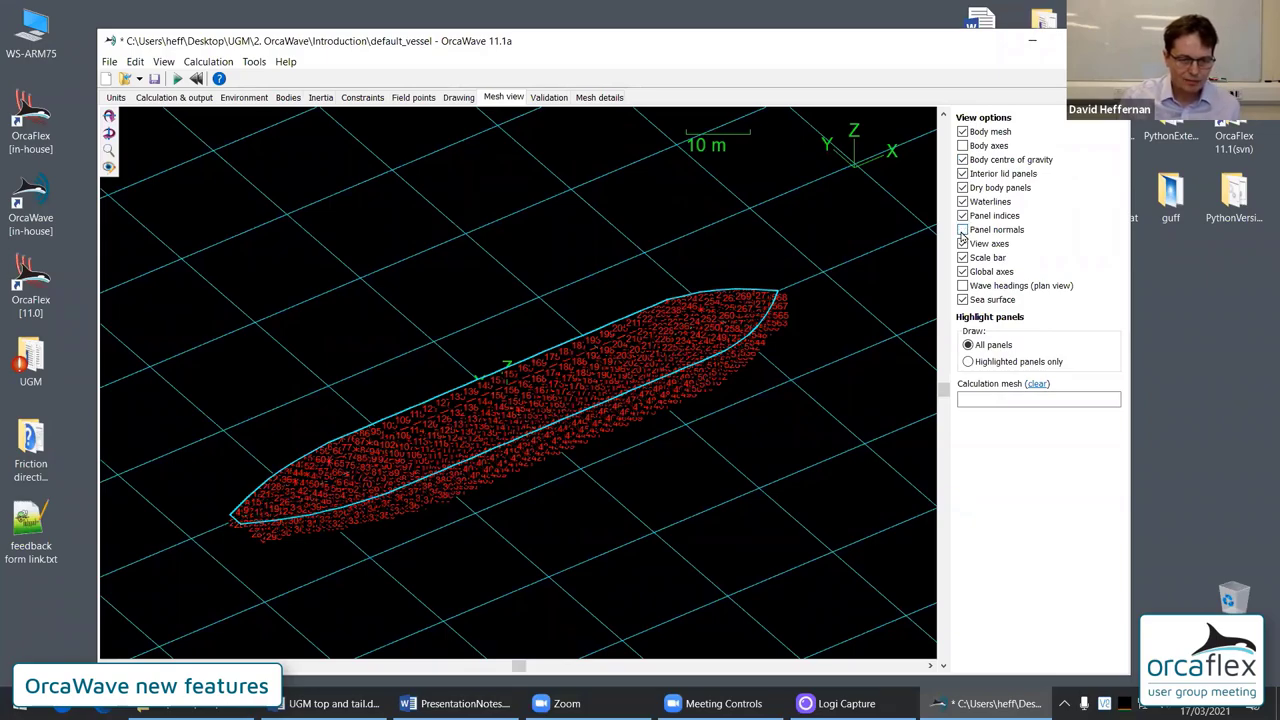
pyautogui.scroll(10, 683, 337)
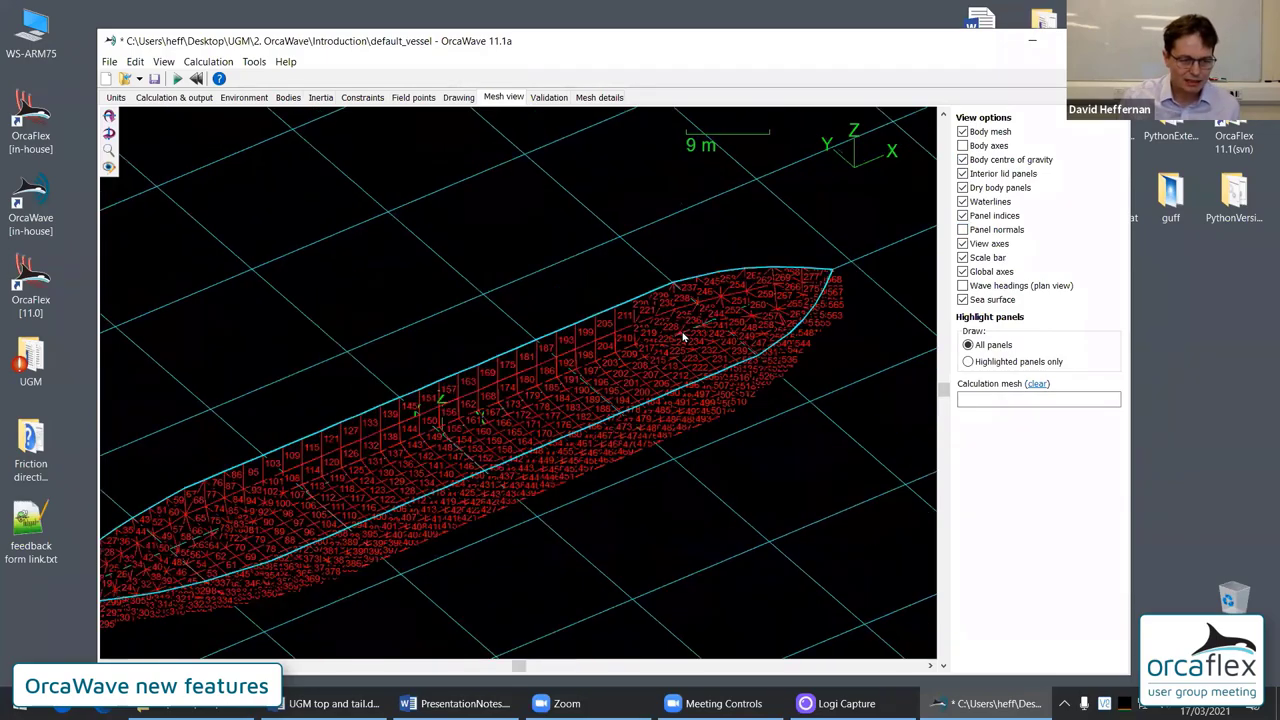
pyautogui.scroll(-4, 683, 337)
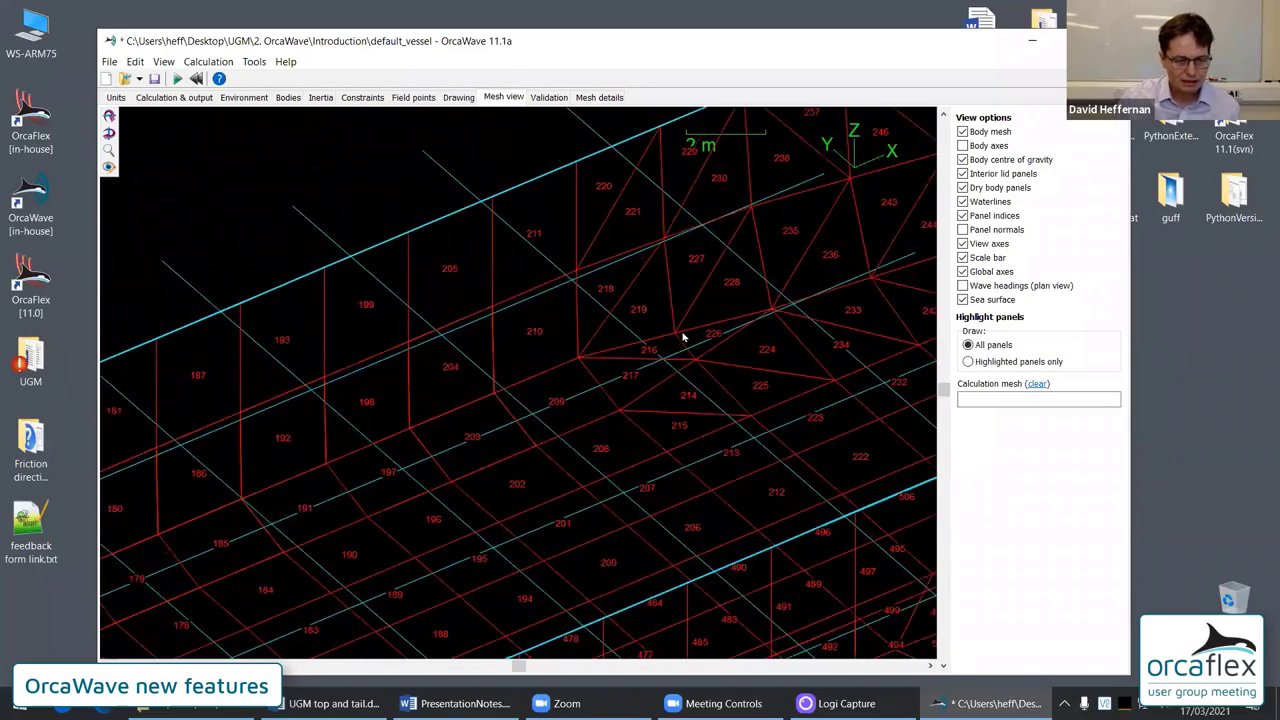
pyautogui.click(975, 218)
pyautogui.click(963, 230)
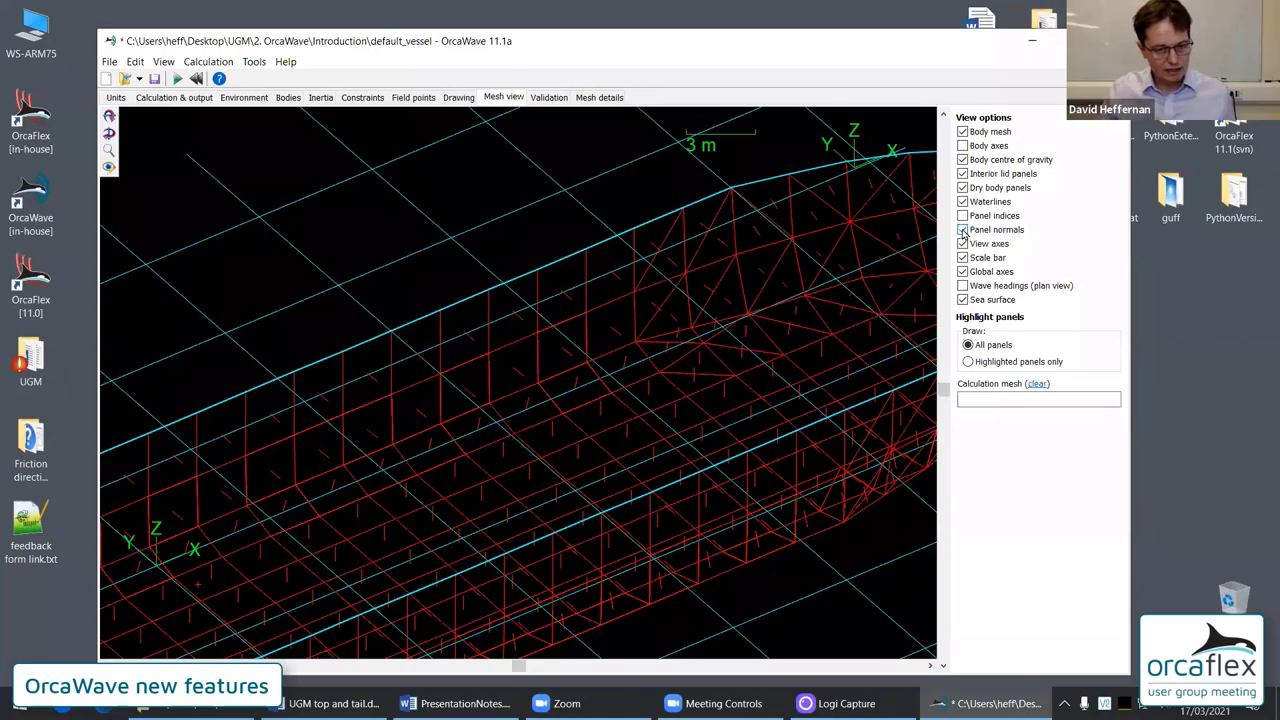
pyautogui.click(963, 230)
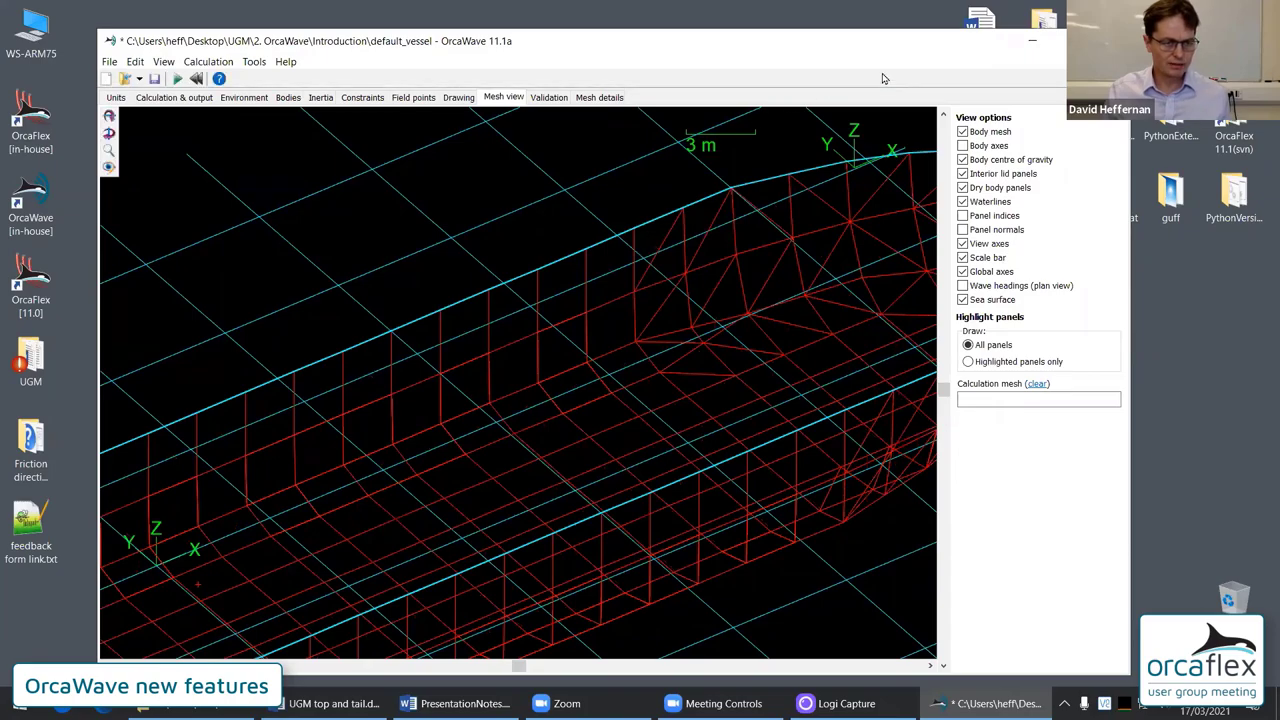
# Review the validation warning about mesh gaps and highlight panels 255, 257 and 264 in the mesh view, drawing all panels
pyautogui.click(550, 99)
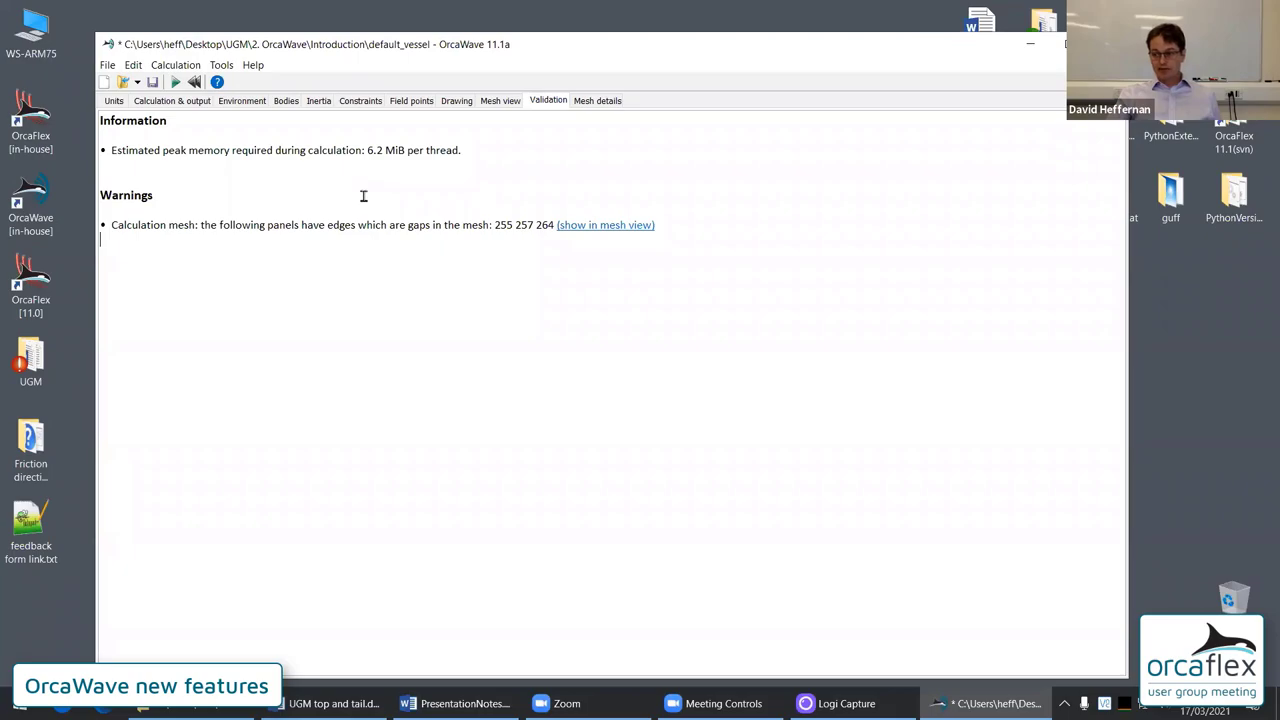
pyautogui.click(604, 226)
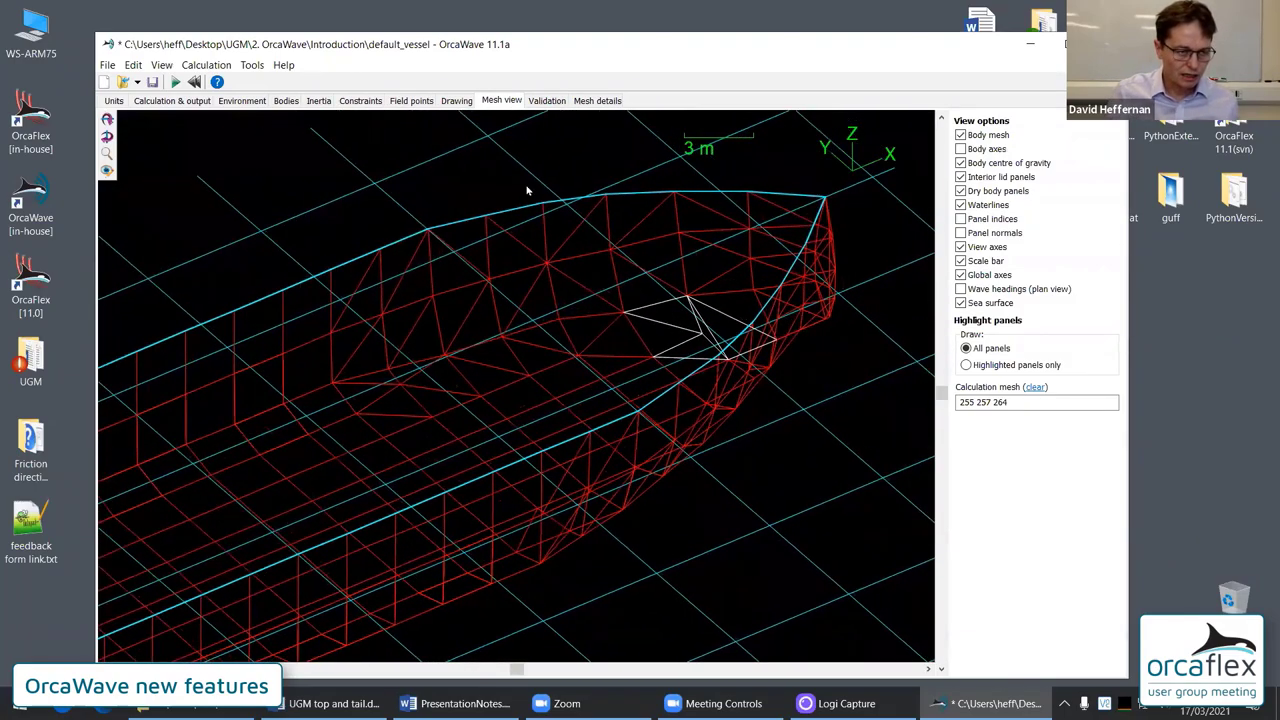
pyautogui.click(547, 100)
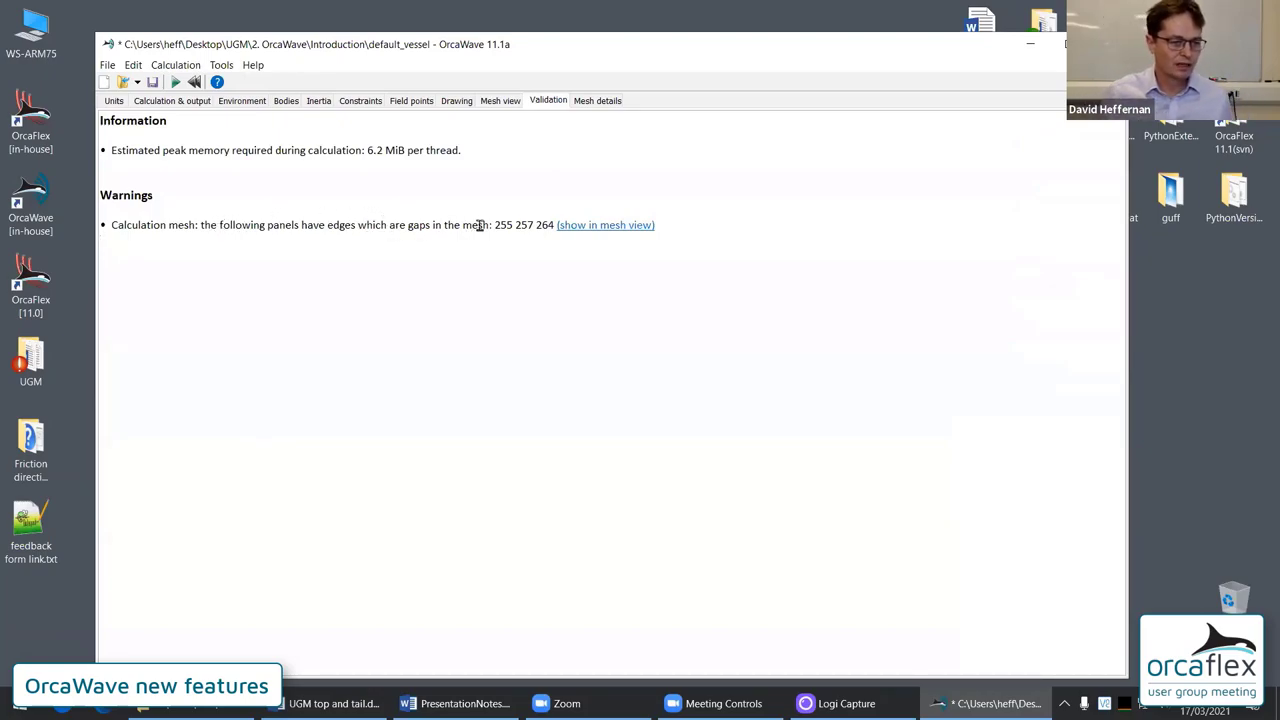
pyautogui.moveTo(494, 224); pyautogui.dragTo(553, 224)
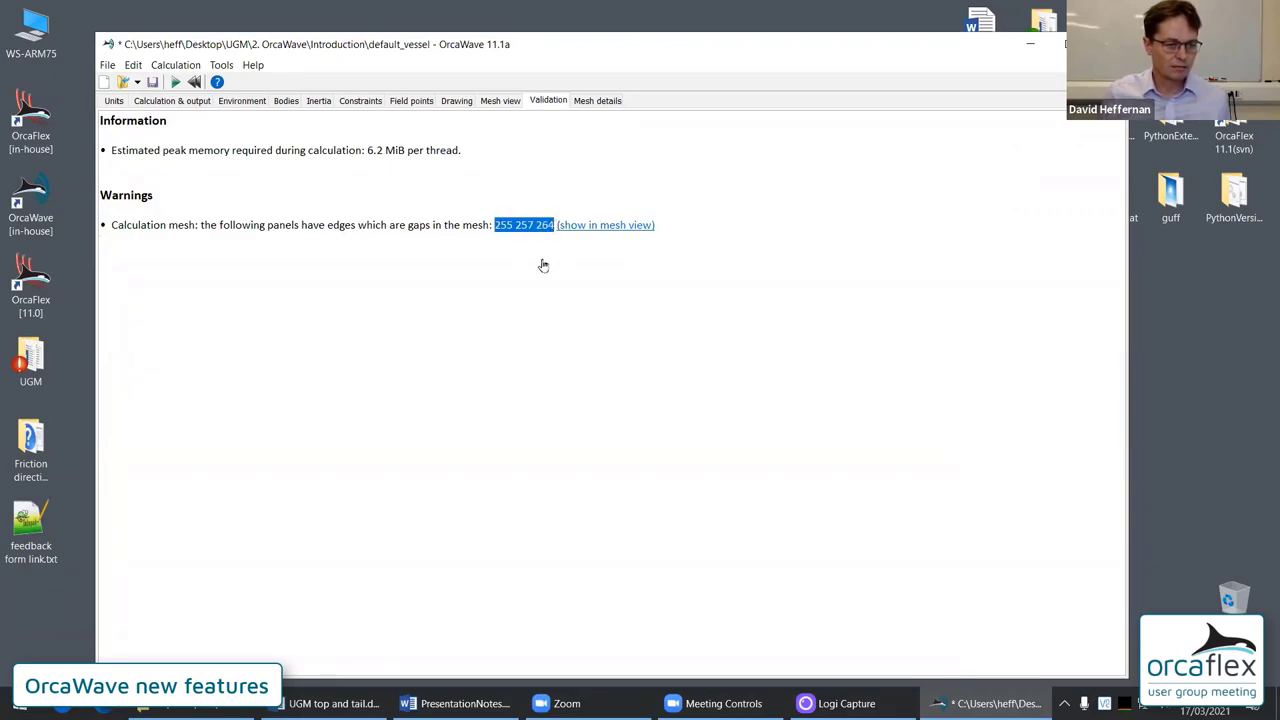
pyautogui.click(601, 225)
pyautogui.click(967, 365)
pyautogui.click(966, 348)
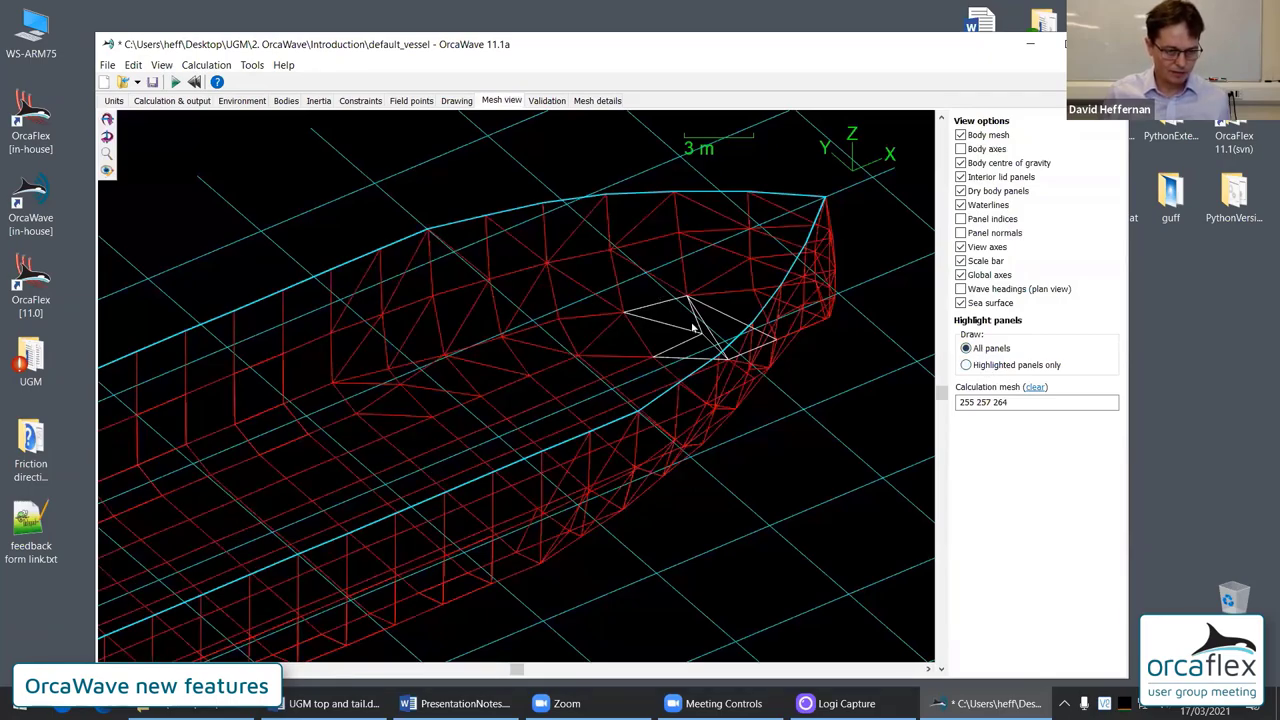
# Show the panel indices in the mesh view and inspect the highlighted panels around the gap up close
pyautogui.scroll(5, 757, 320)
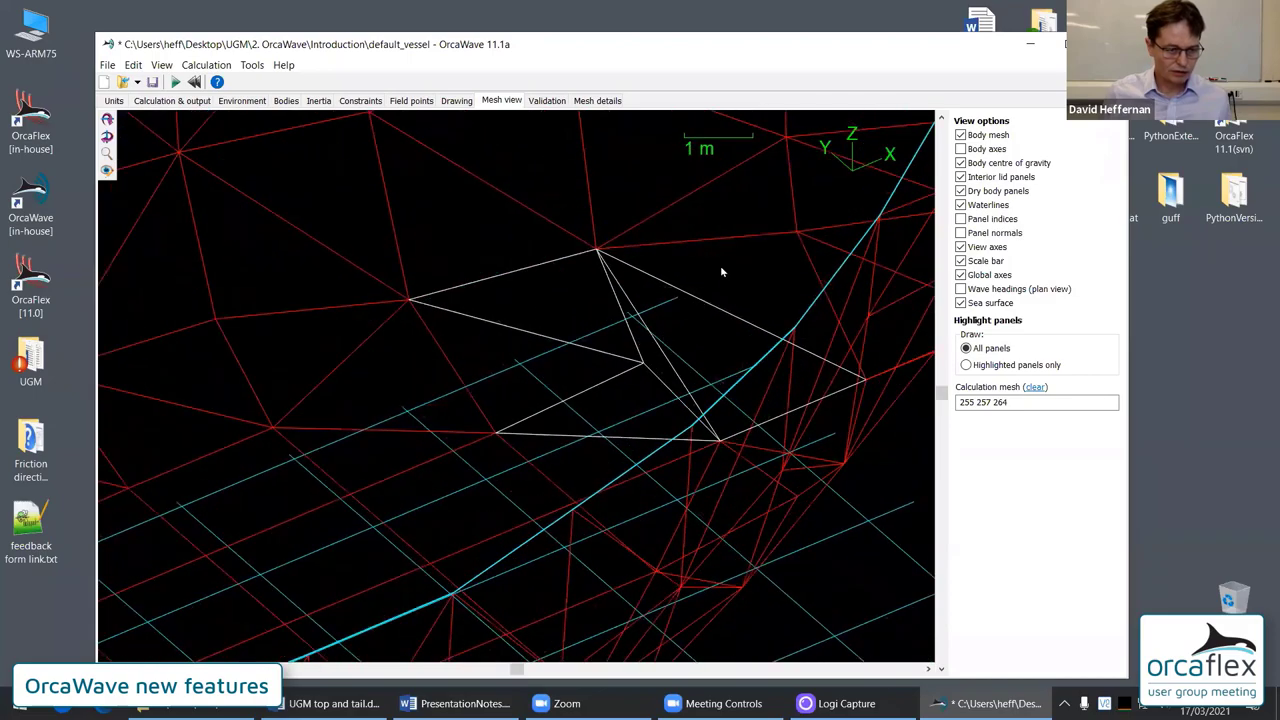
pyautogui.click(961, 219)
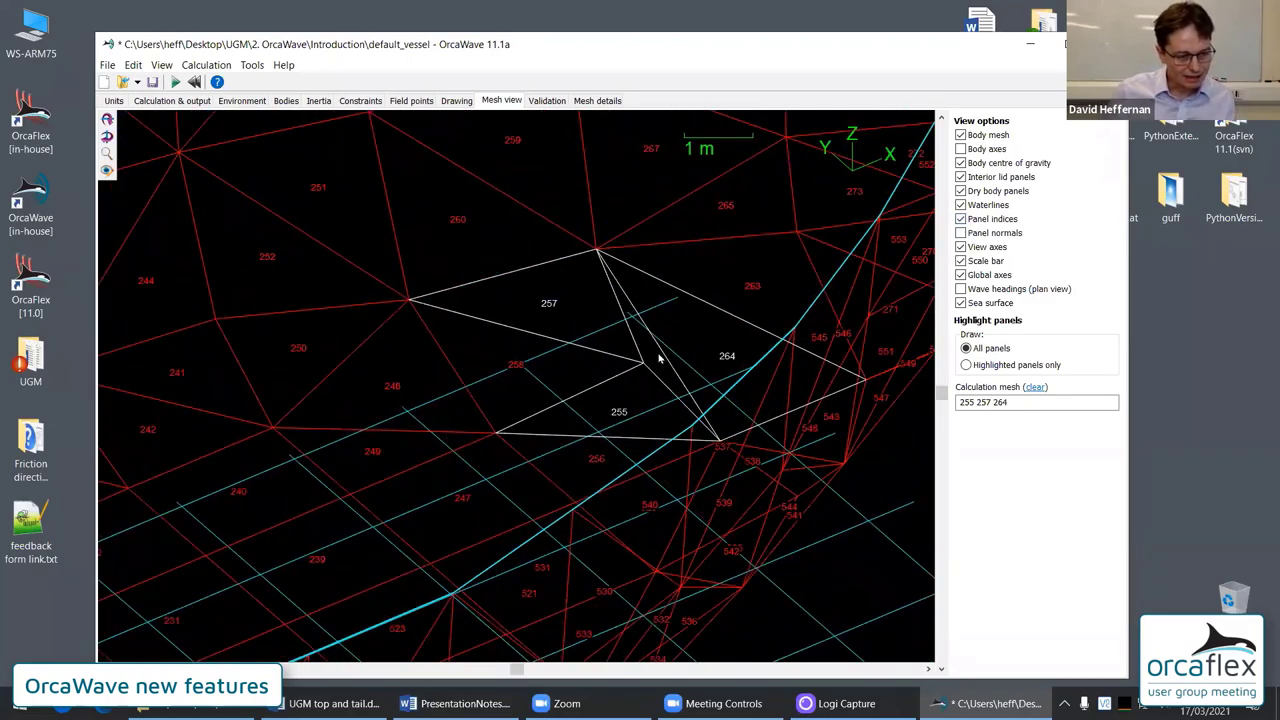
pyautogui.scroll(2, 659, 358)
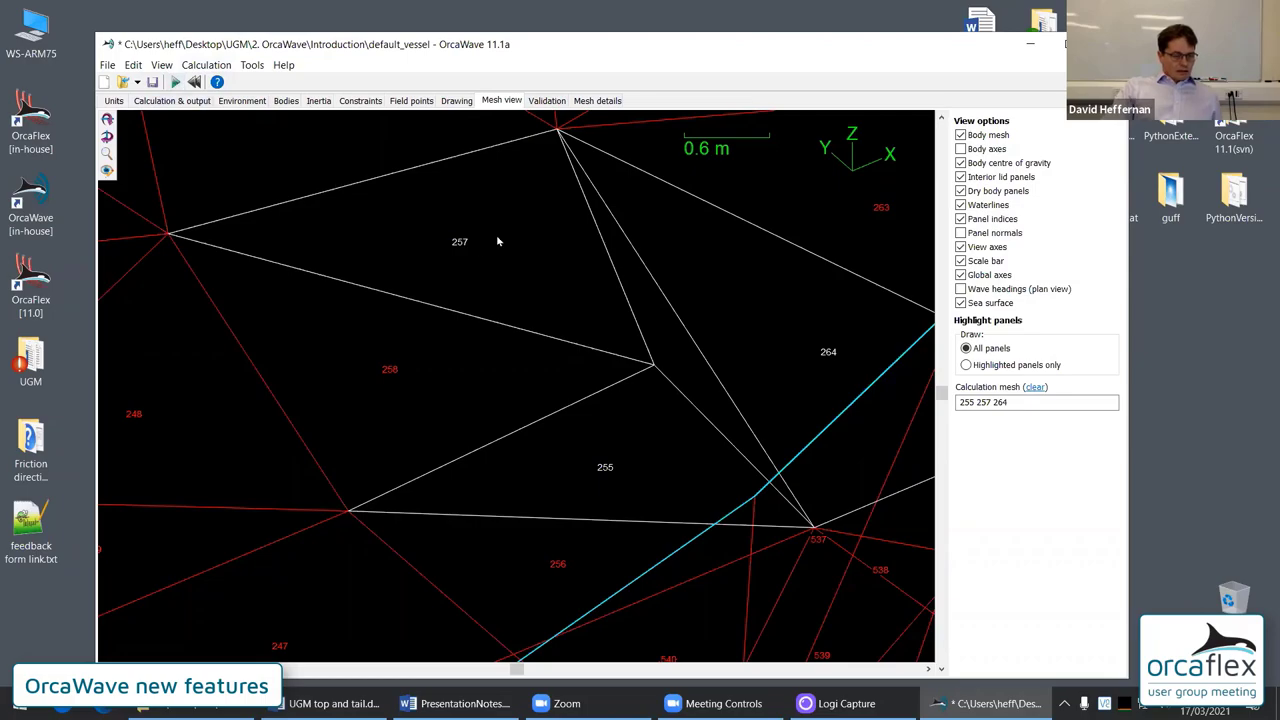
# Run the diffraction calculation, accepting the mesh gap warning, and view the displacement RAO graphs
pyautogui.click(175, 82)
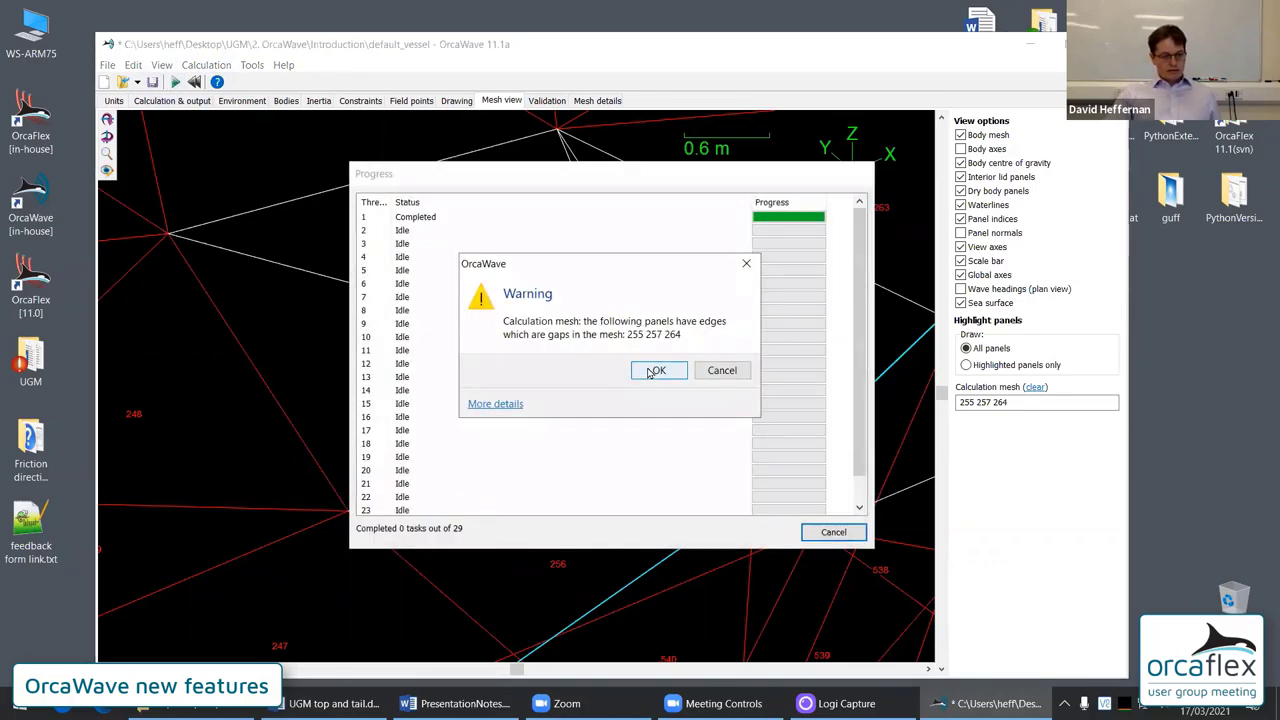
pyautogui.click(655, 371)
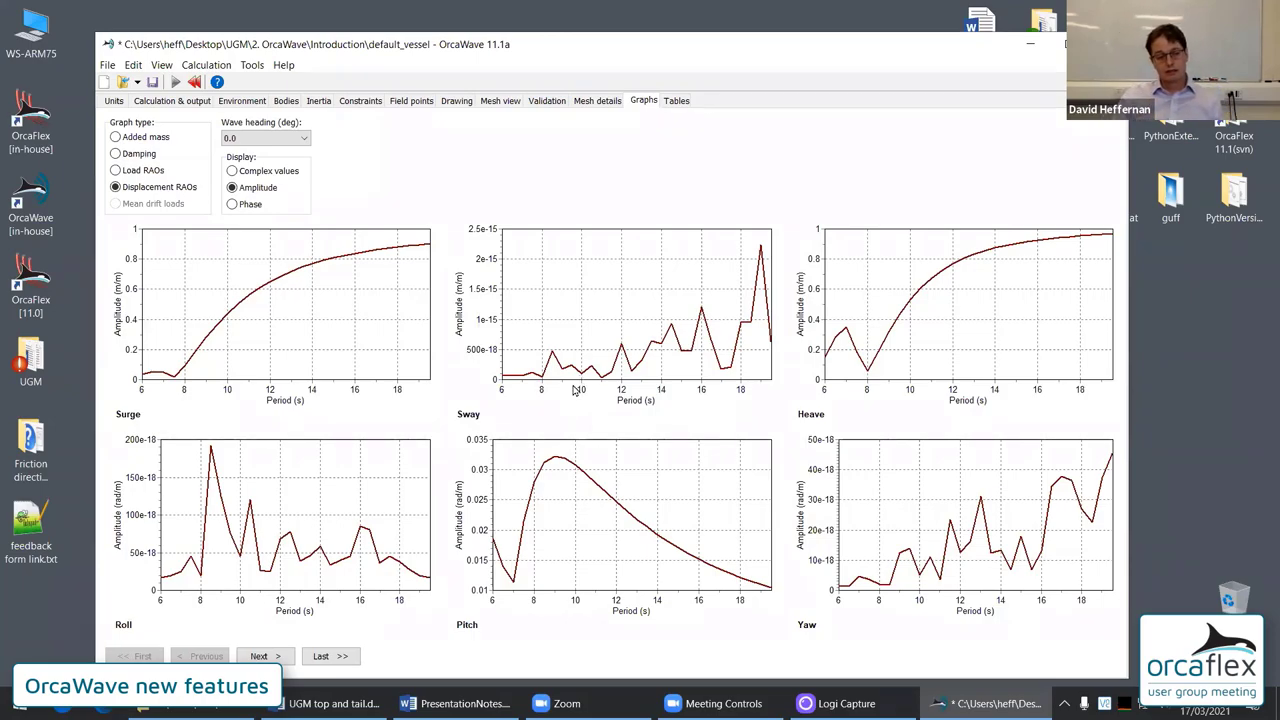
pyautogui.moveTo(581, 386)
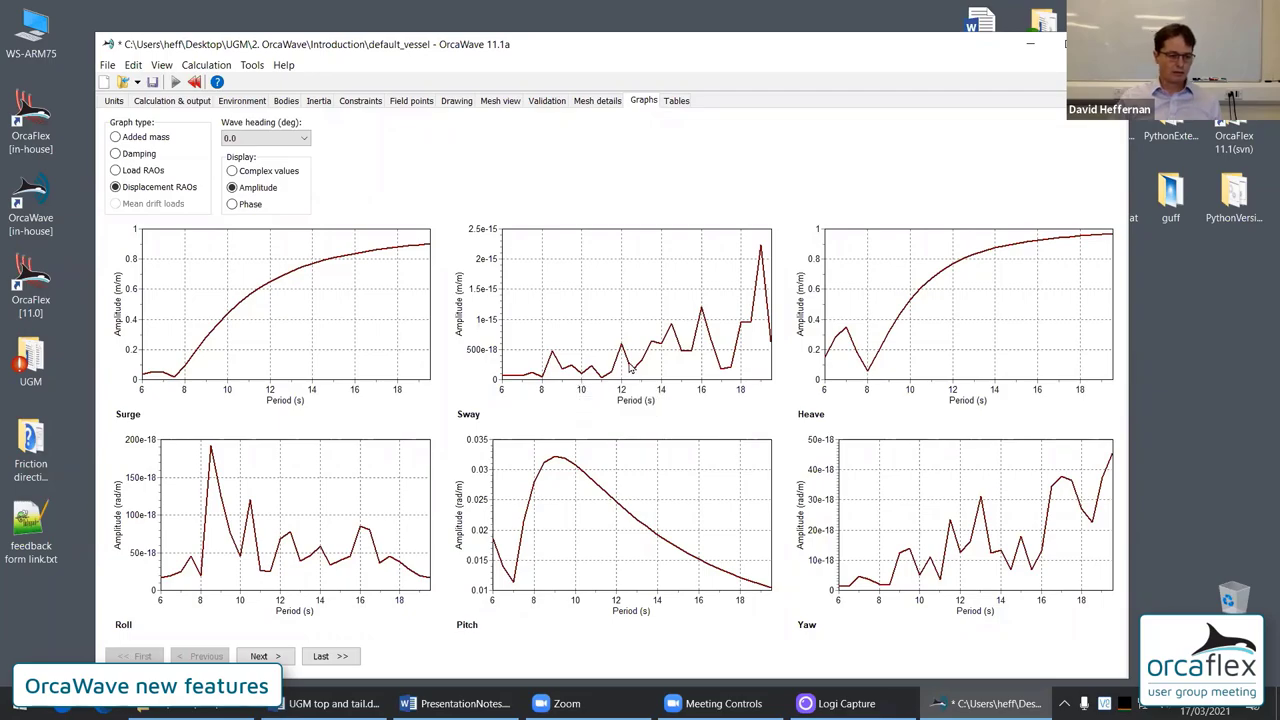
# View the load RAO graphs and advance through the wave headings to 30 and 60 degrees
pyautogui.click(137, 173)
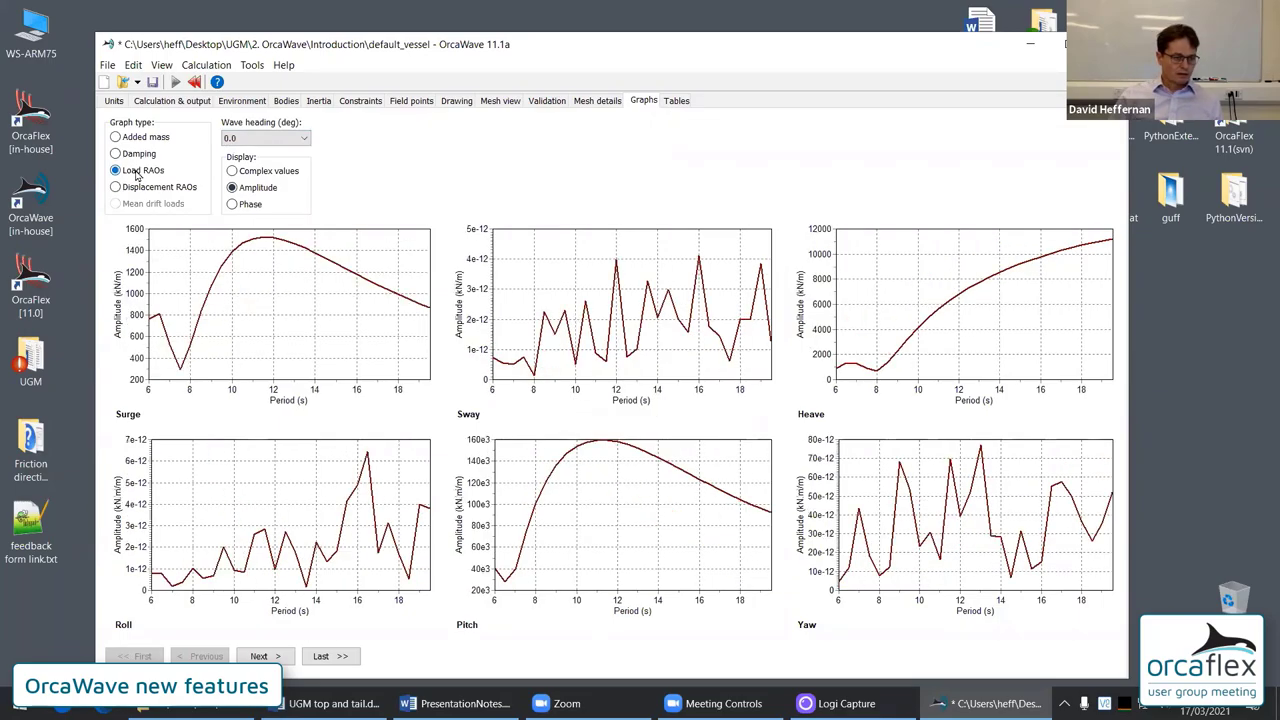
pyautogui.click(275, 657)
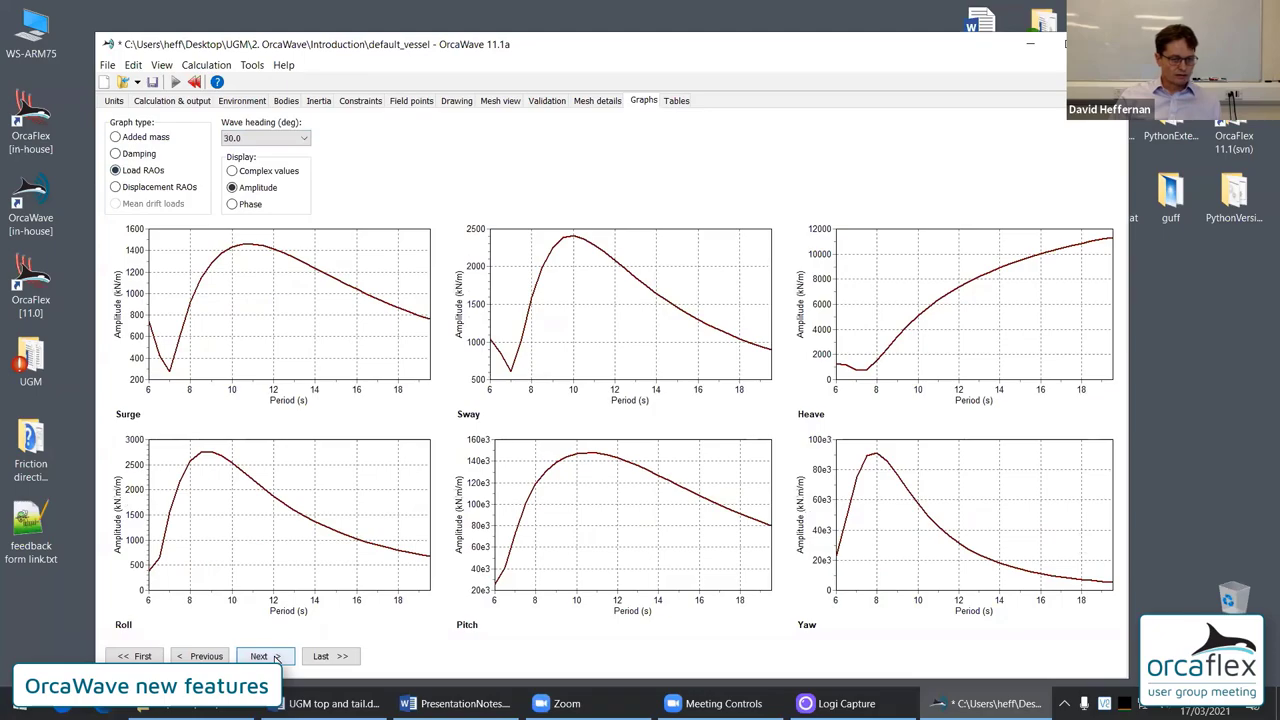
pyautogui.click(275, 657)
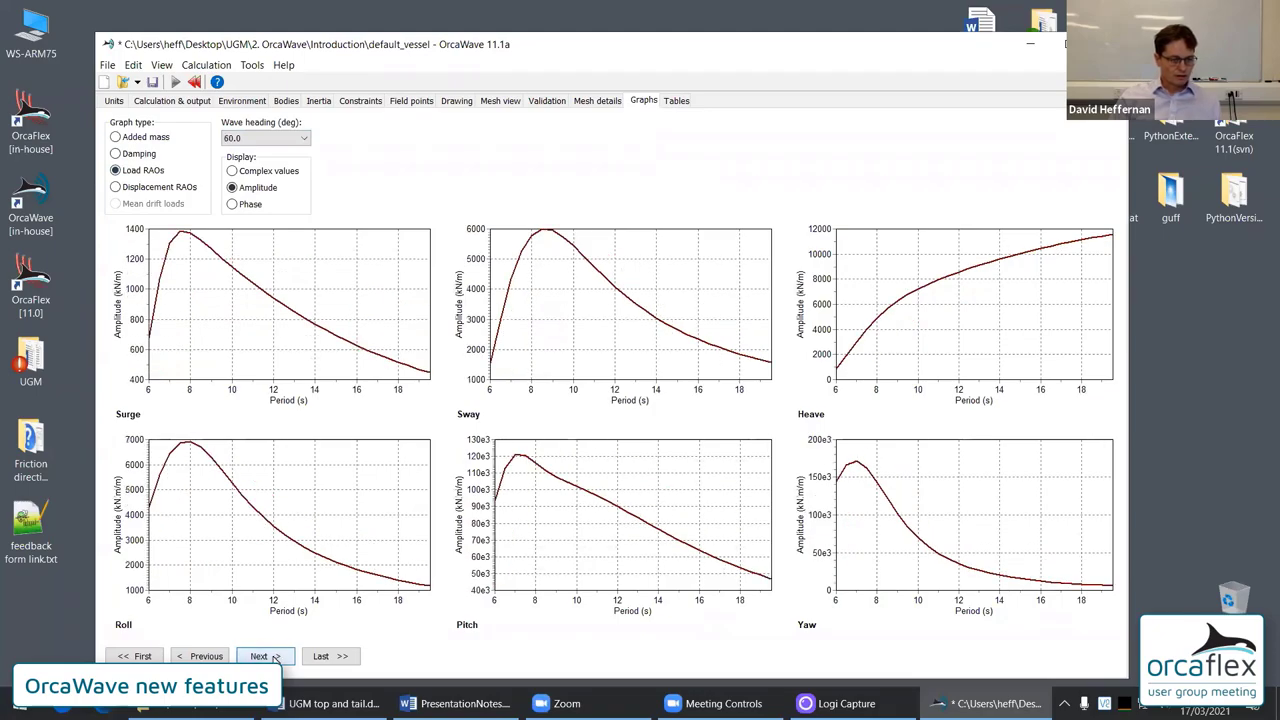
# Open the results tables and look through the Load RAOs (Haskind) sheet
pyautogui.click(677, 101)
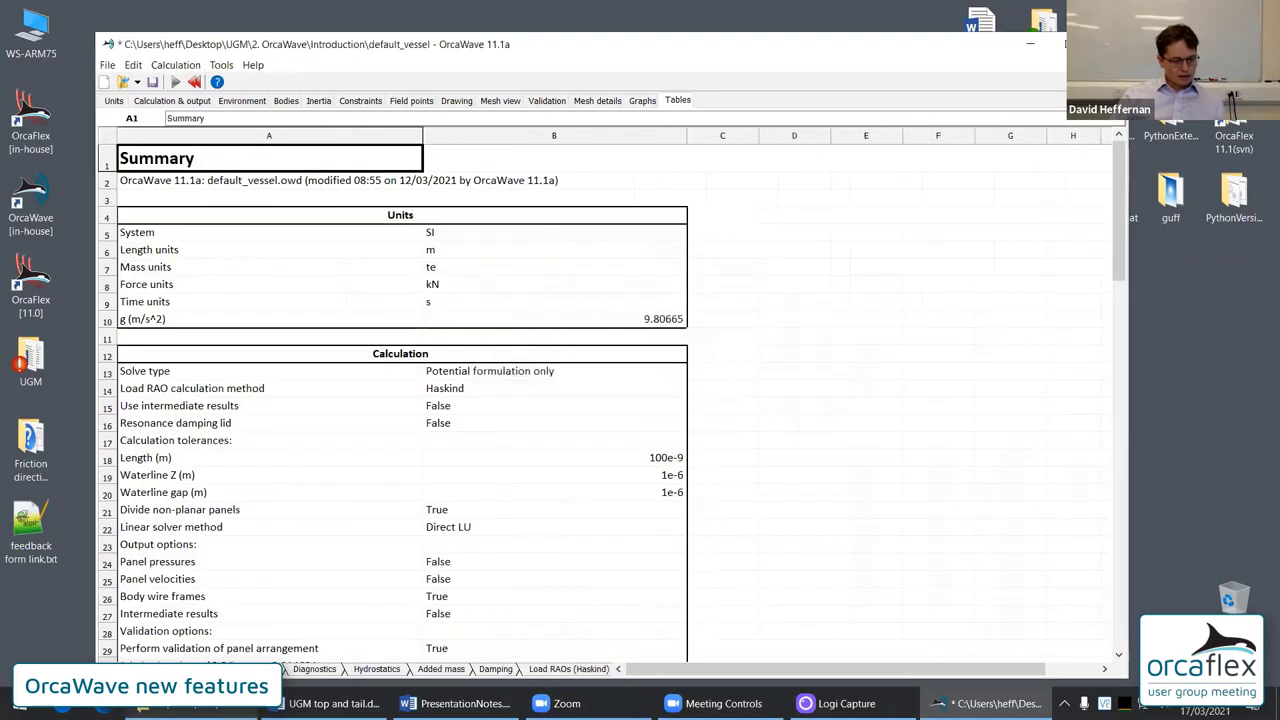
pyautogui.click(548, 670)
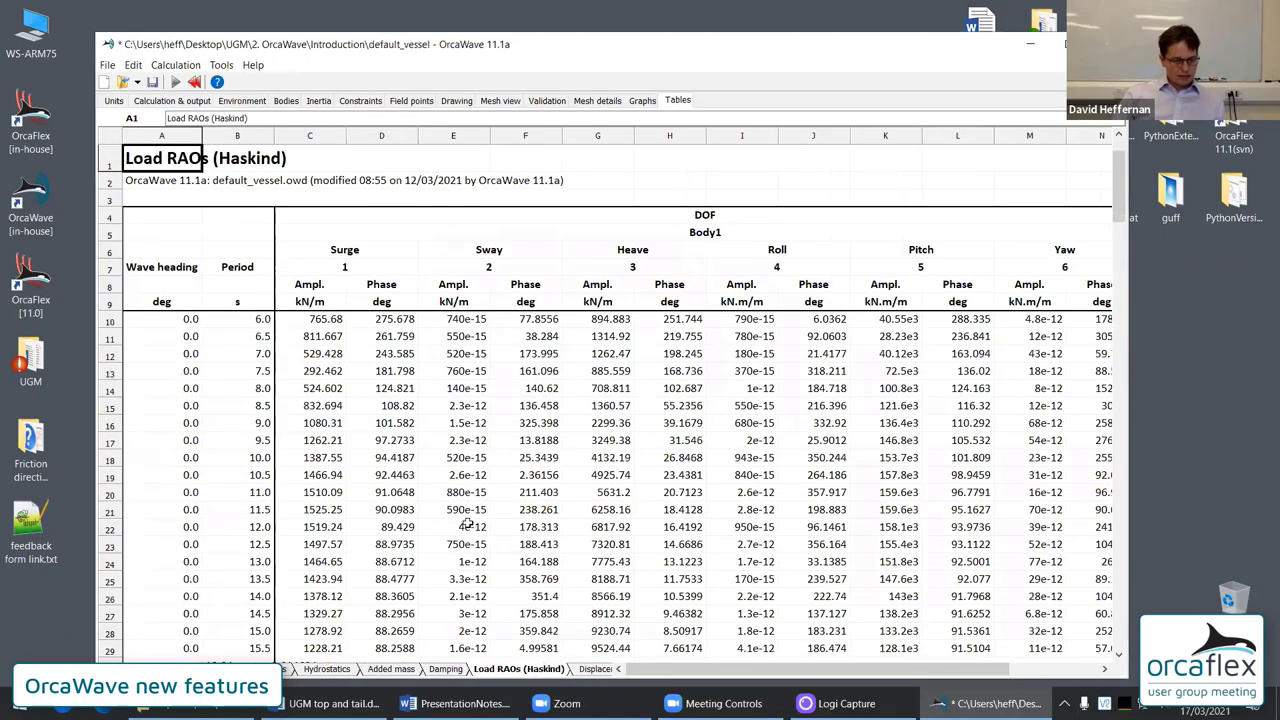
pyautogui.scroll(-6, 467, 523)
pyautogui.scroll(9, 475, 516)
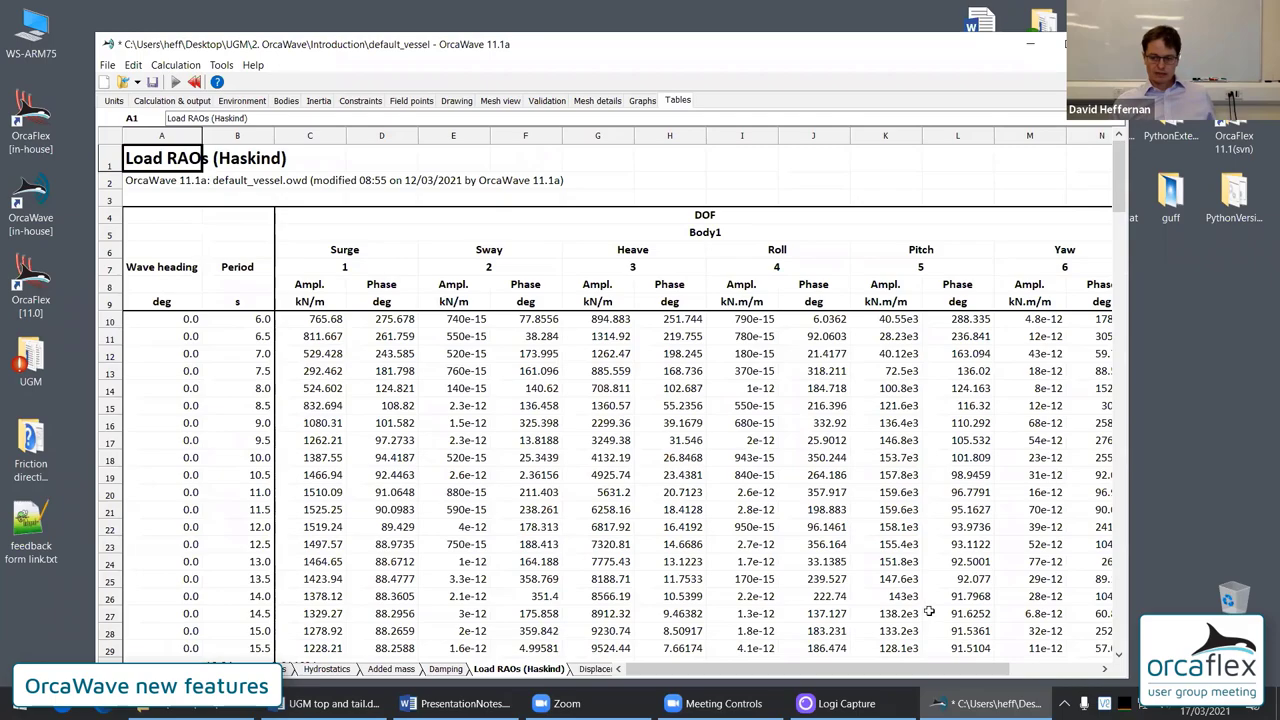
# Start a new blank model, discarding the unsaved diffraction results
pyautogui.hotkey('alt', 'Tab')
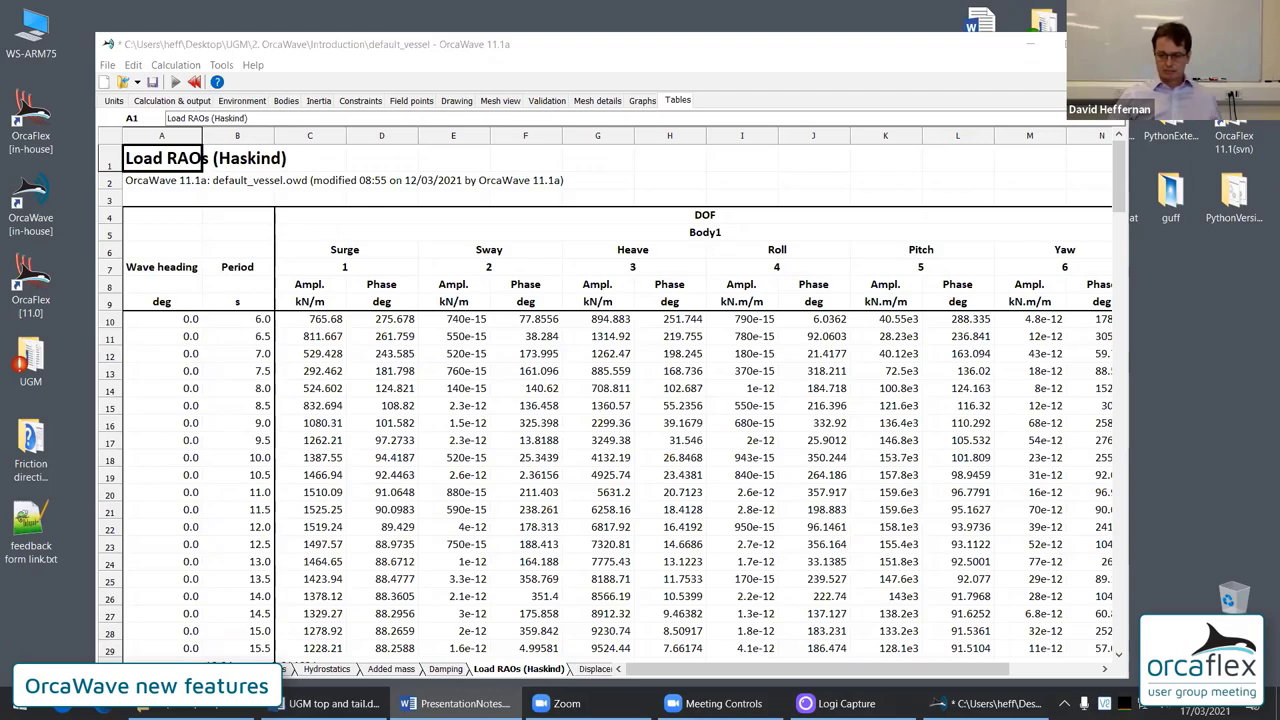
pyautogui.click(1053, 90)
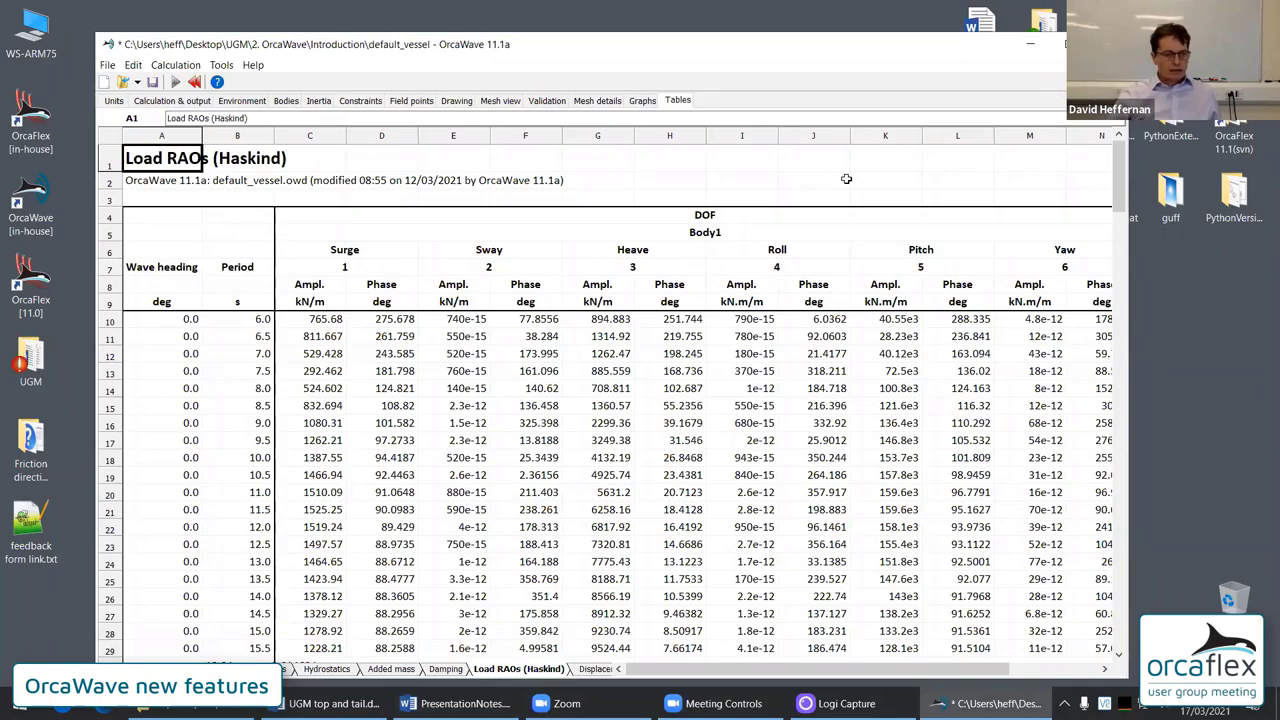
pyautogui.click(104, 81)
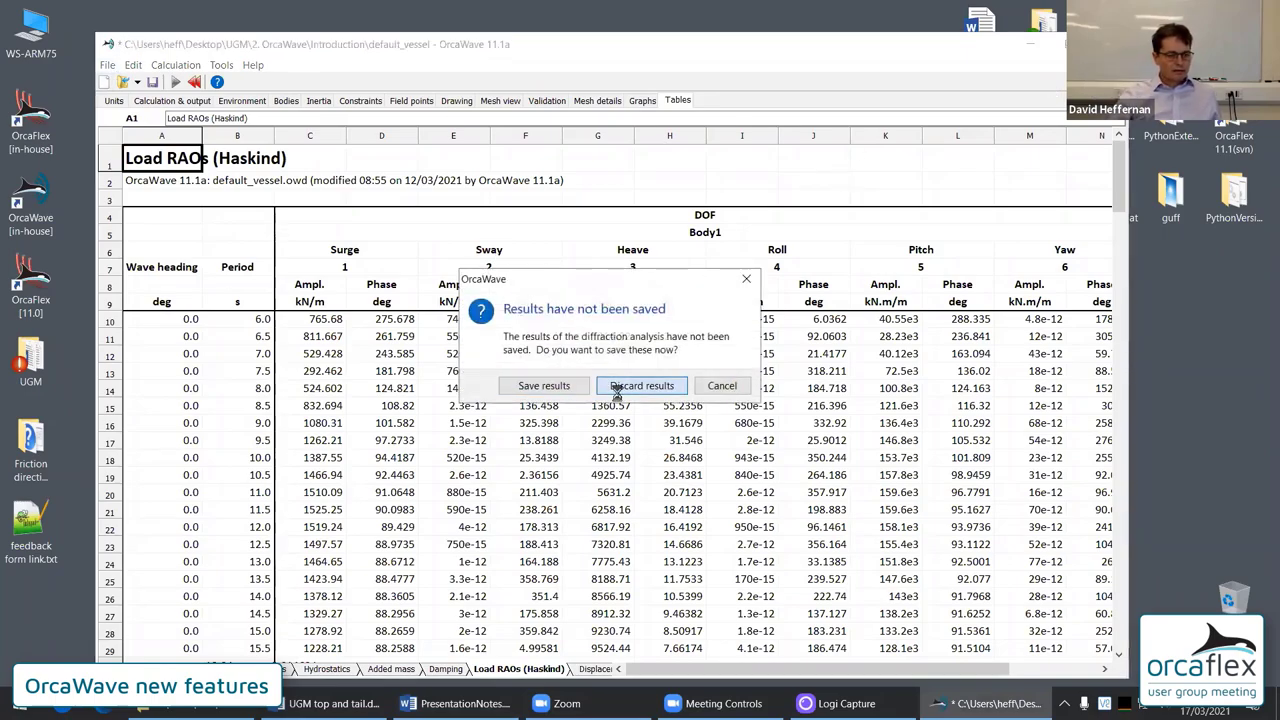
pyautogui.click(622, 376)
pyautogui.click(650, 386)
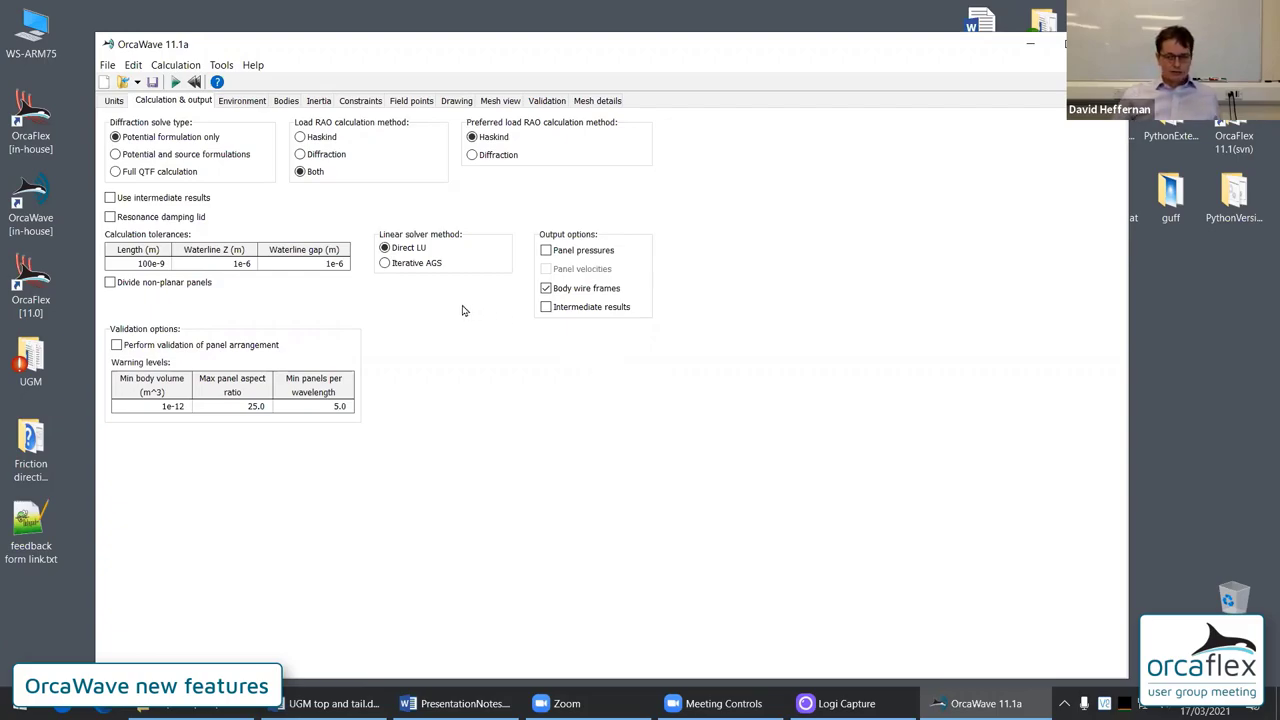
# Switch the linear solver method to Iterative AGS and back to Direct LU, twice, to show the two options
pyautogui.click(400, 263)
pyautogui.click(399, 250)
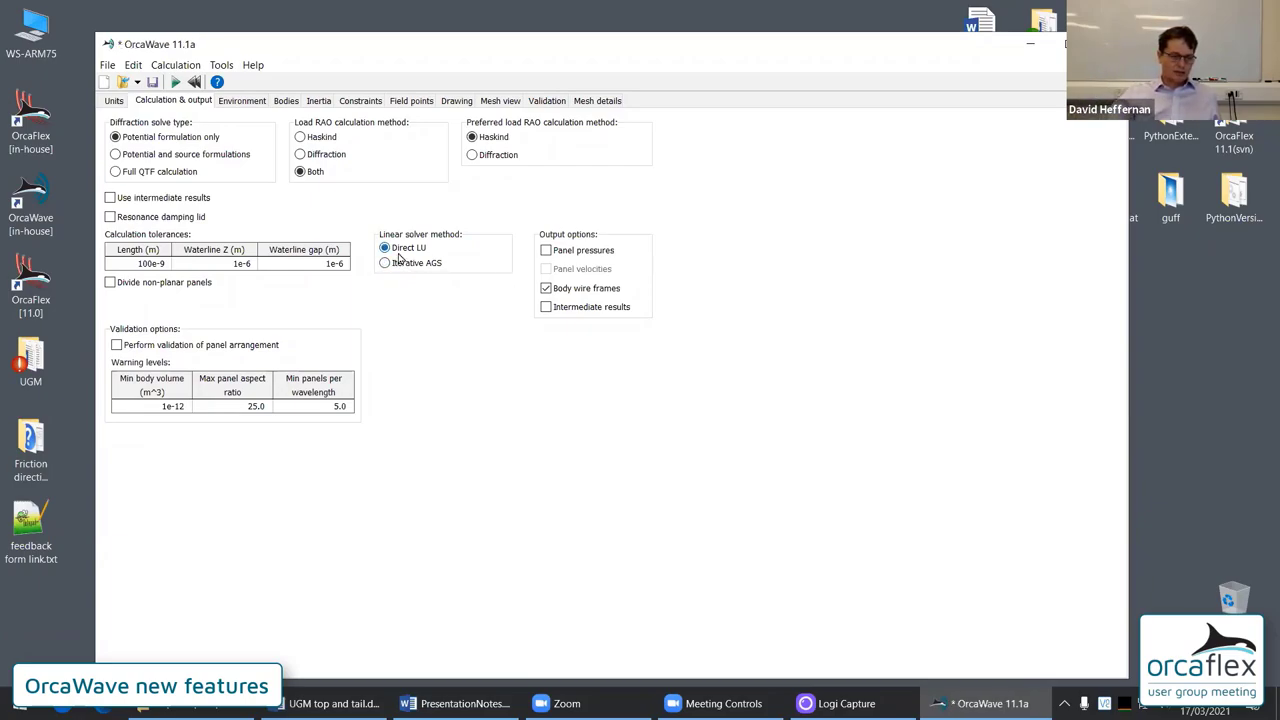
pyautogui.click(398, 262)
pyautogui.click(402, 250)
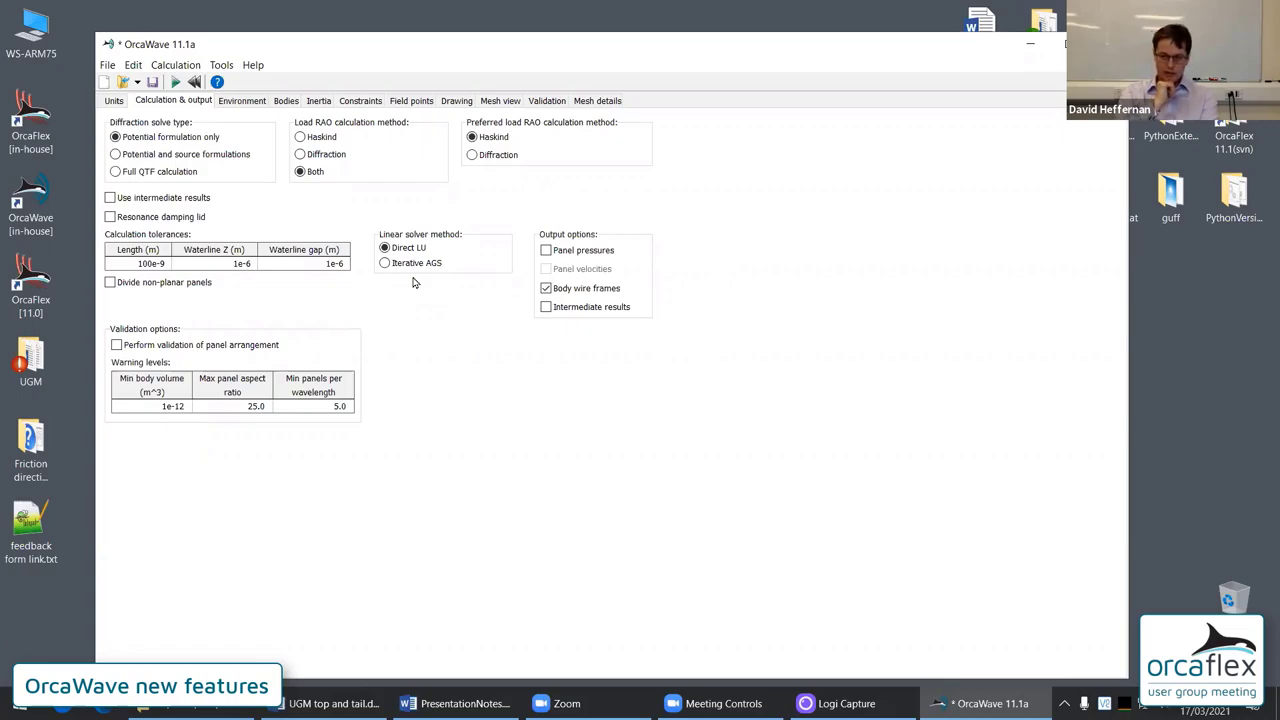
# Open direct_solver.owr from the Linear solver comparison folder, without saving the changes to the blank model
pyautogui.click(126, 86)
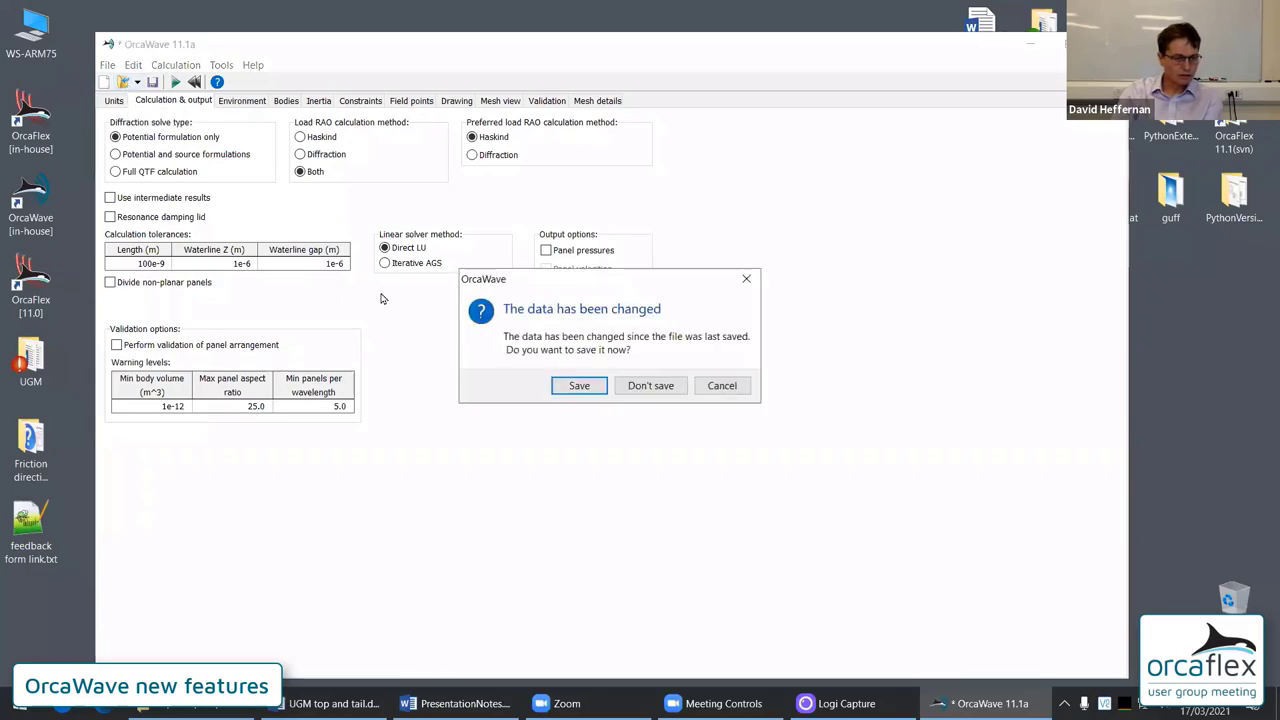
pyautogui.click(650, 386)
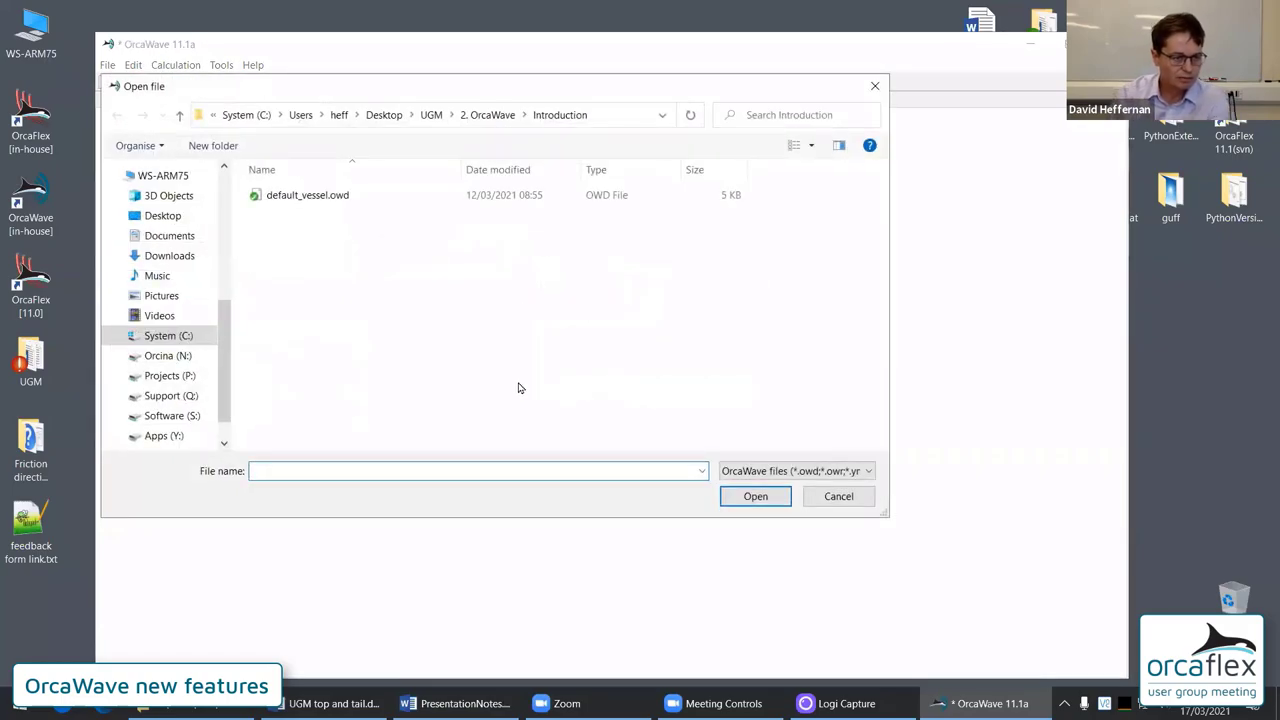
pyautogui.click(484, 116)
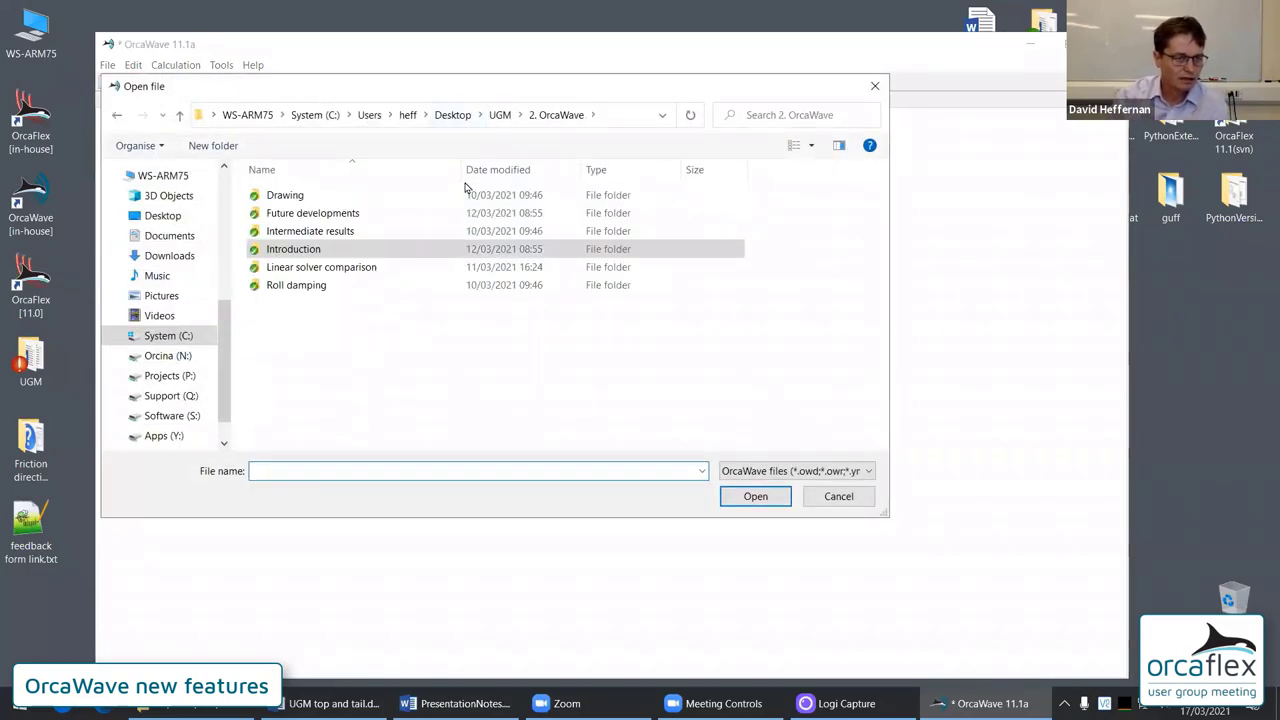
pyautogui.doubleClick(306, 265)
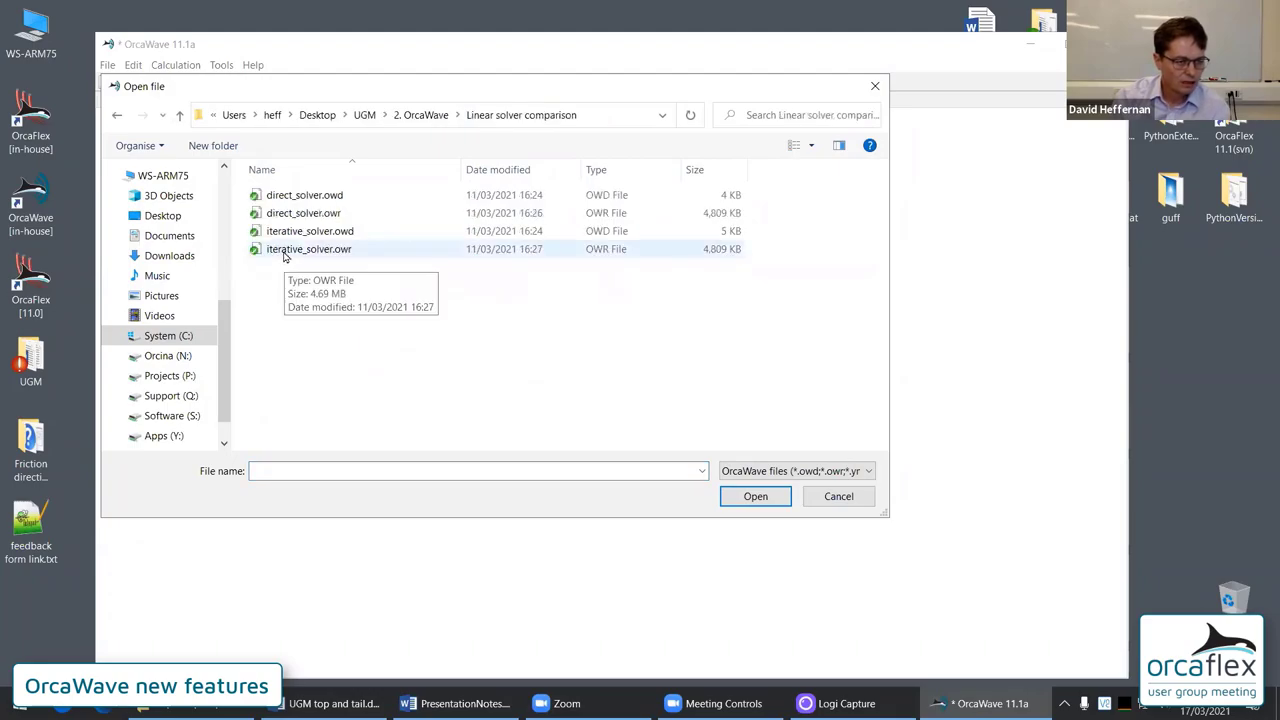
pyautogui.doubleClick(284, 216)
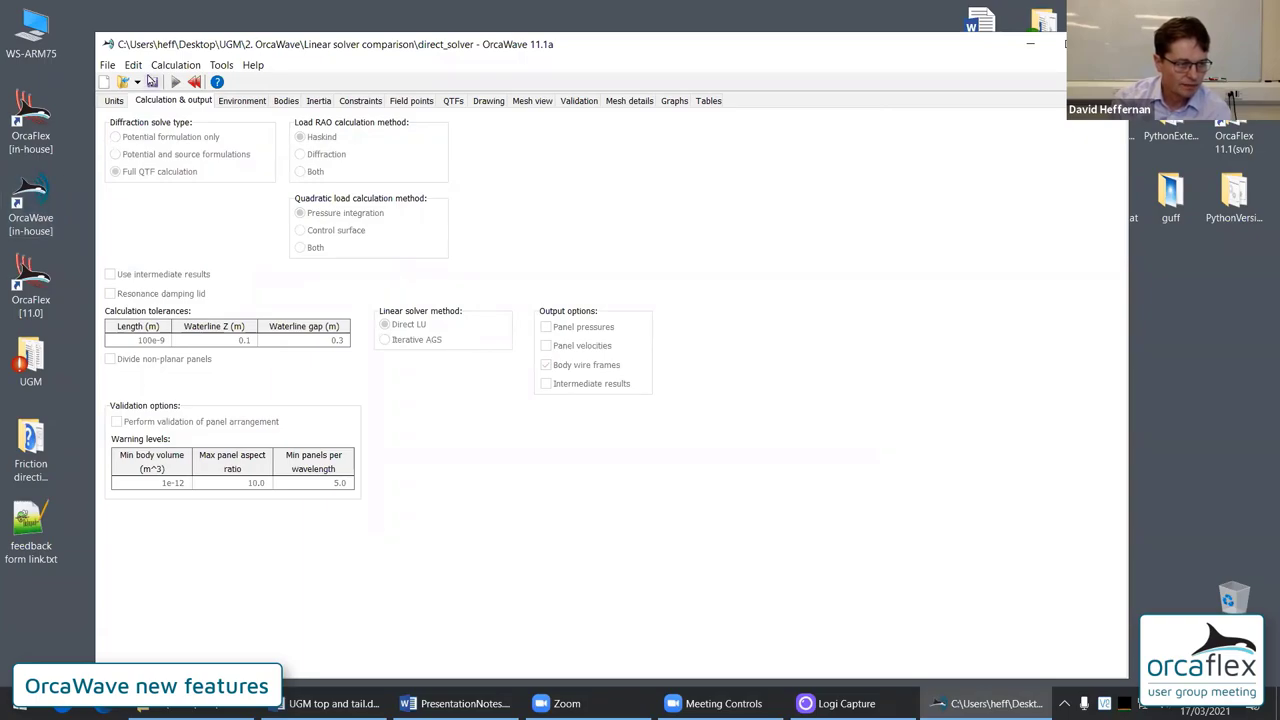
# Examine the direct solver's thread count, calculation time, wall clock time and Direct LU time in the Diagnostics results table
pyautogui.click(706, 101)
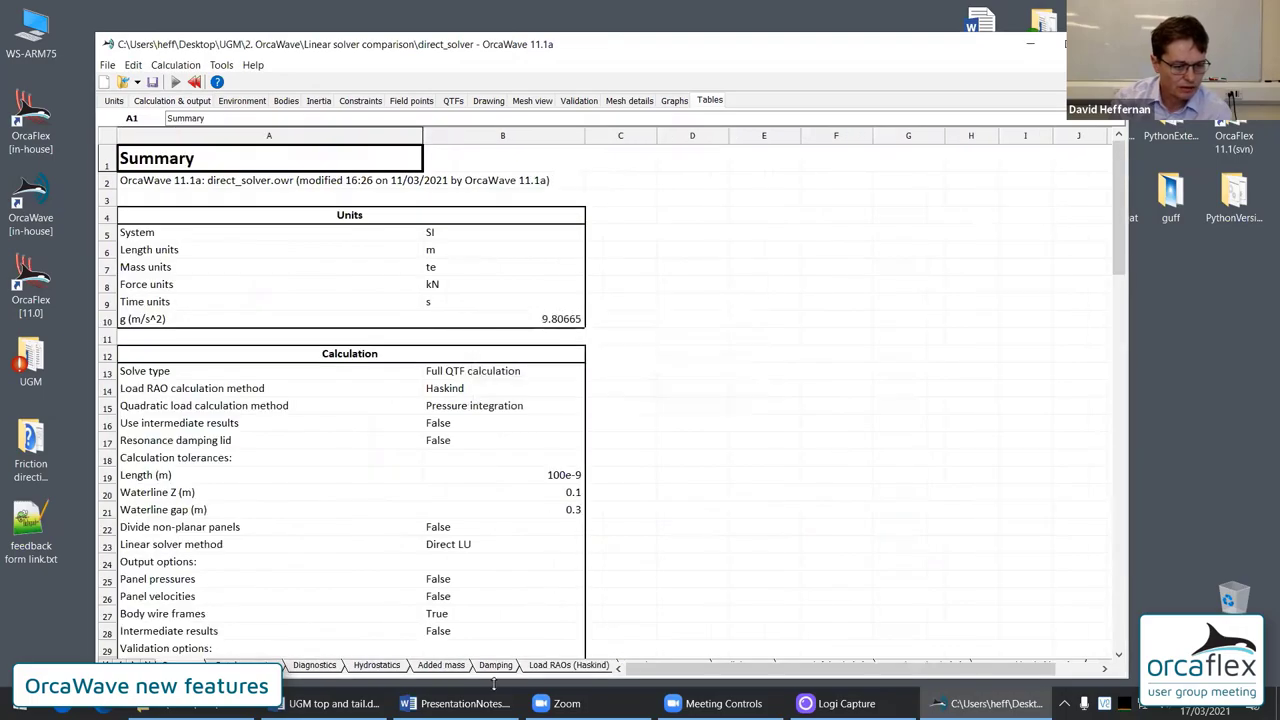
pyautogui.click(313, 665)
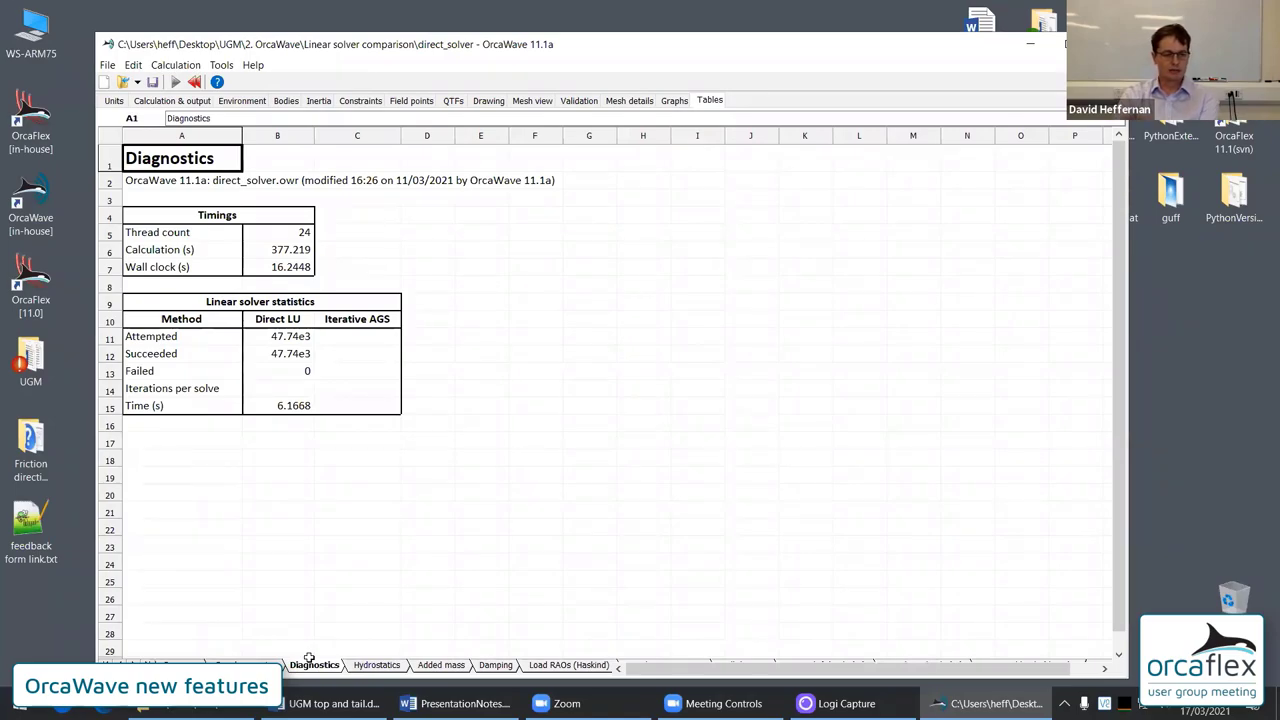
pyautogui.click(285, 238)
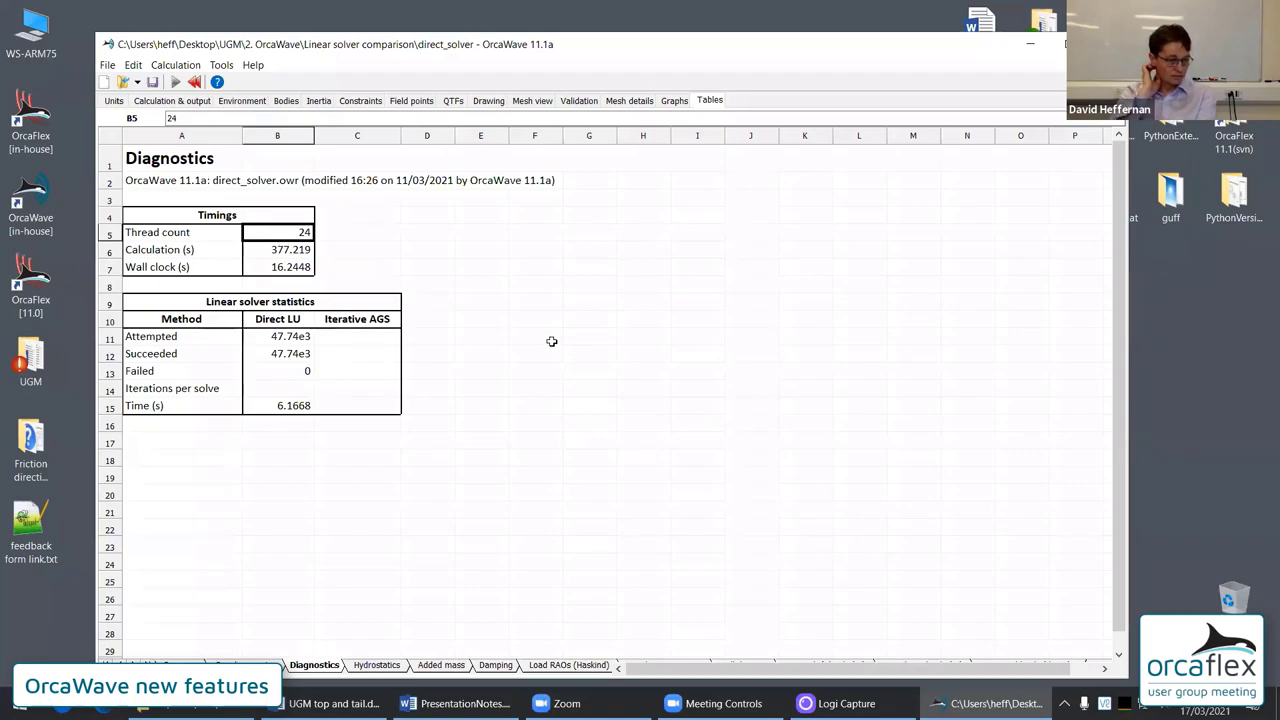
pyautogui.click(258, 249)
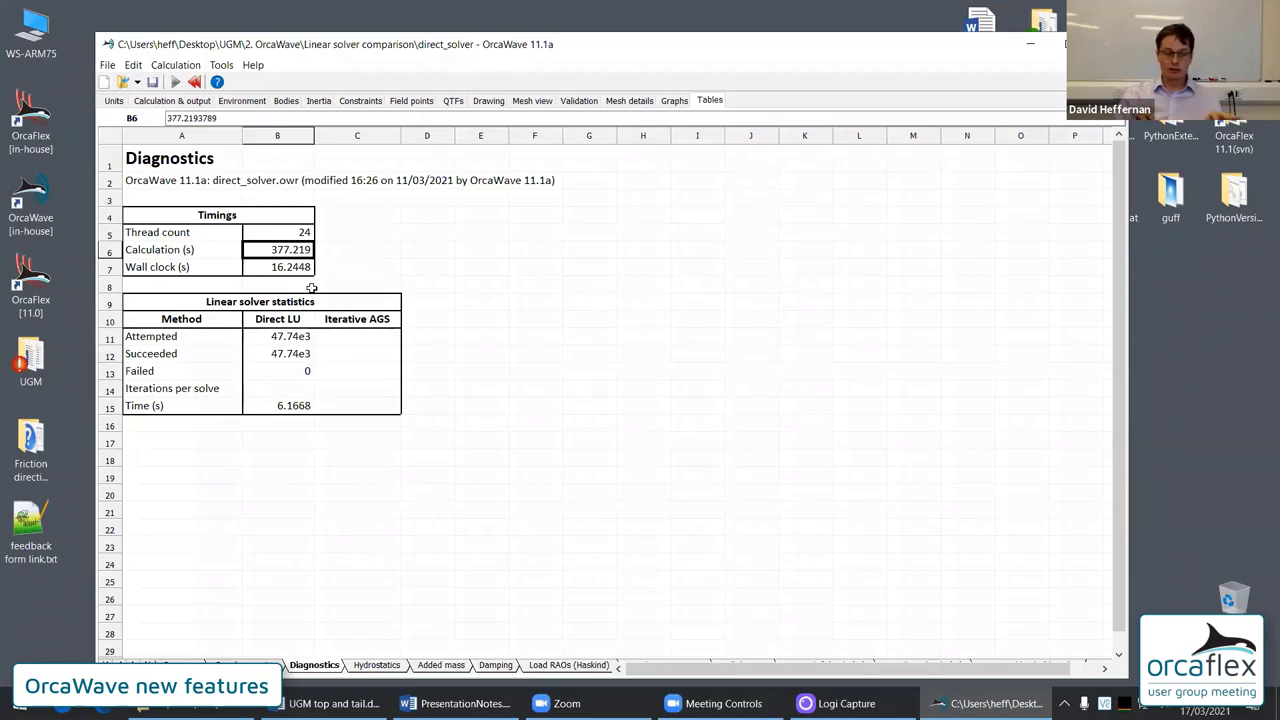
pyautogui.click(282, 271)
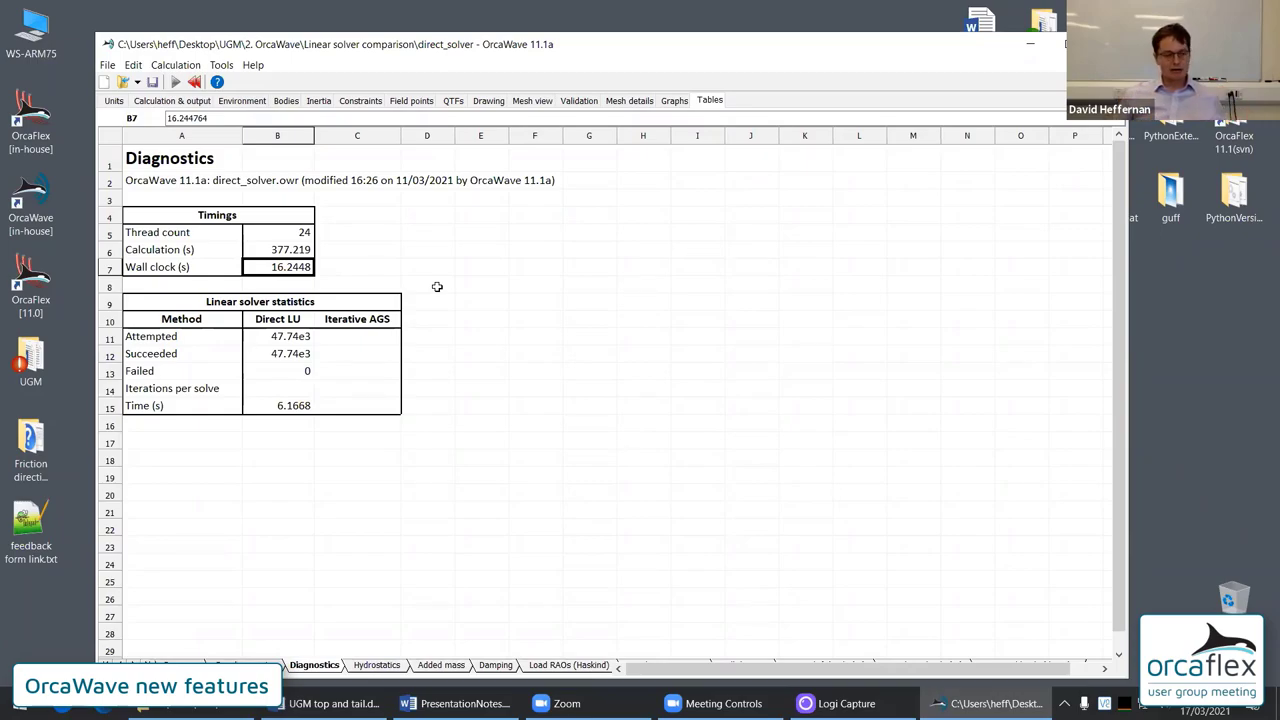
pyautogui.click(274, 405)
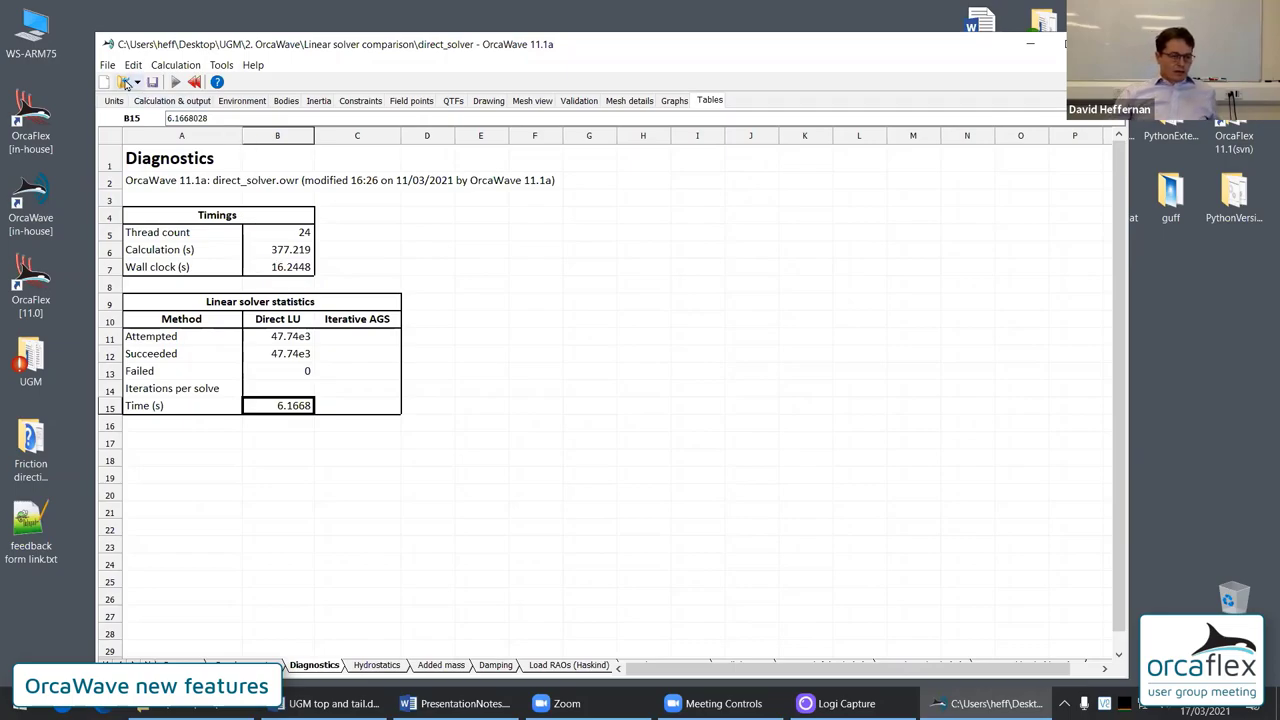
# Open the iterative_solver.owr results file from the Linear solver comparison folder
pyautogui.click(123, 82)
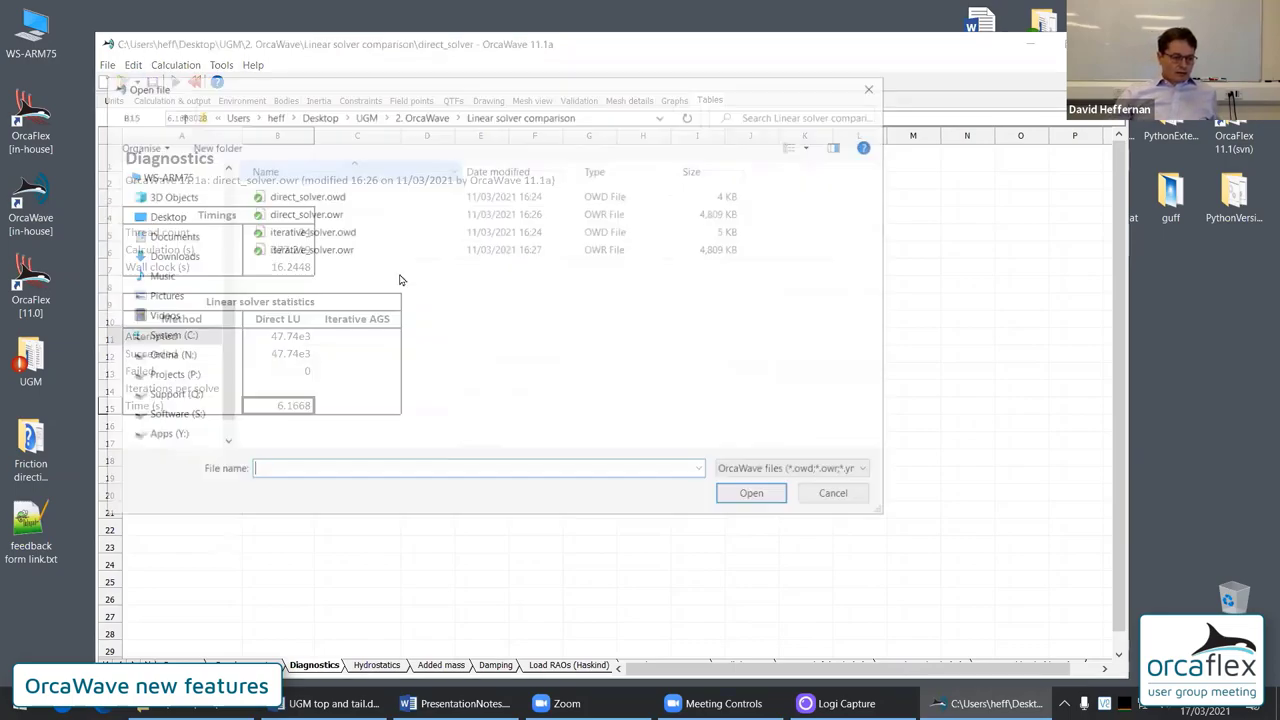
pyautogui.click(286, 252)
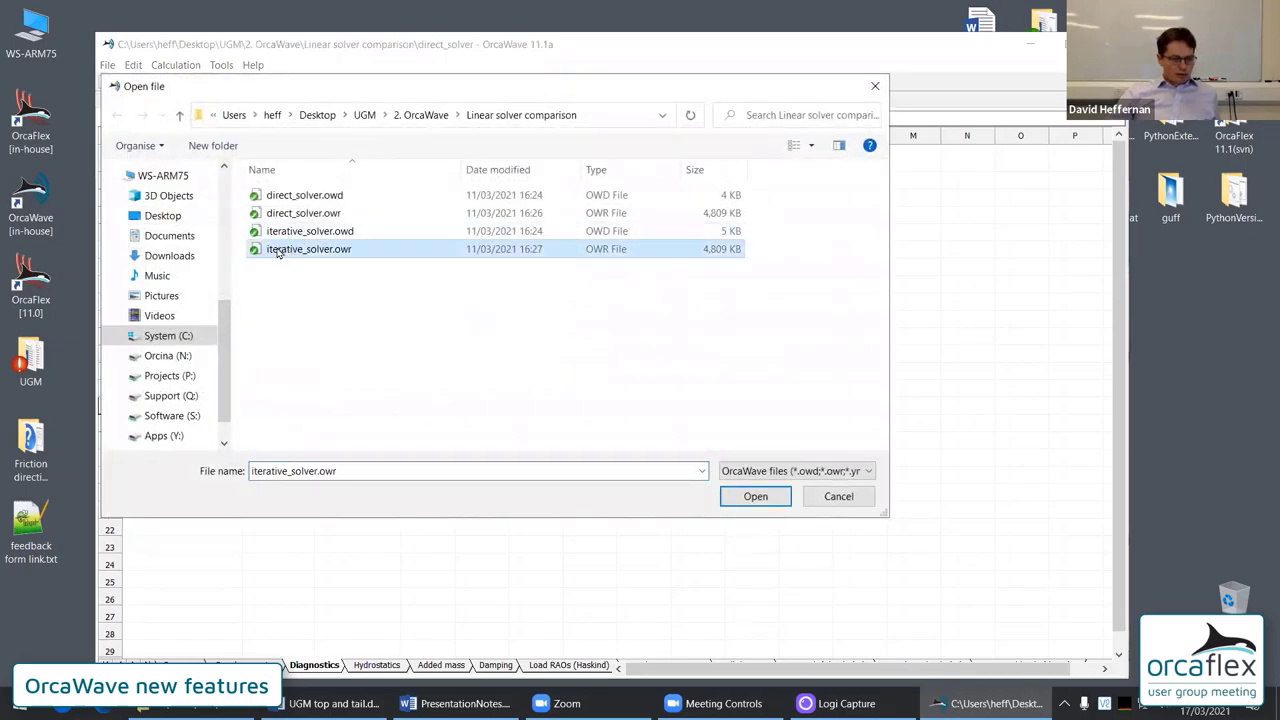
pyautogui.doubleClick(279, 252)
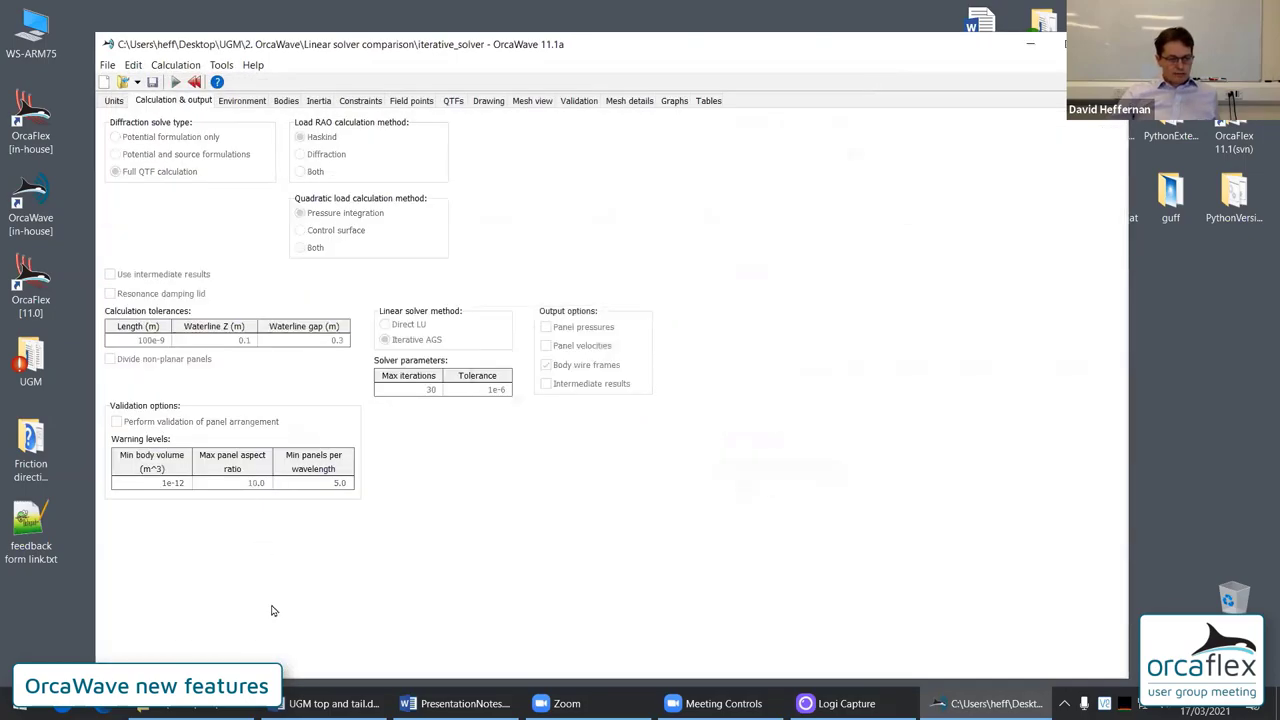
# Examine the calculation time, wall clock time and Iterative AGS time in the Diagnostics table of the iterative solver results
pyautogui.click(706, 101)
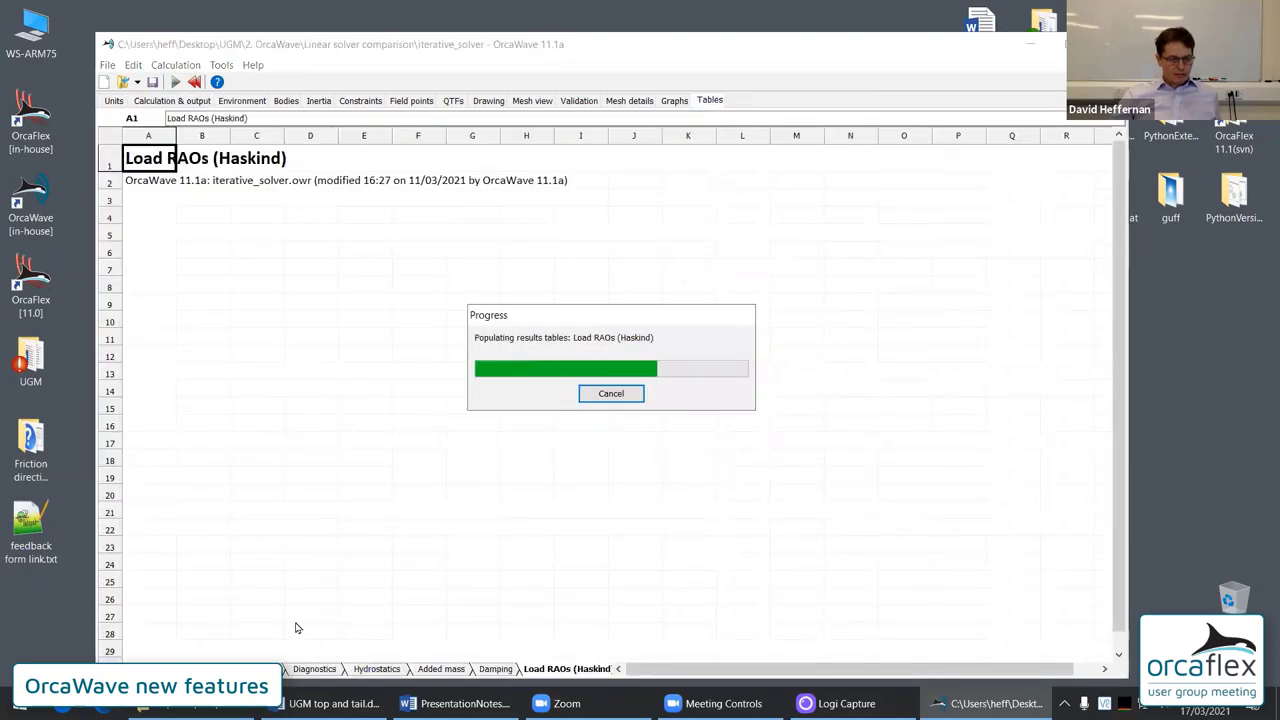
pyautogui.click(306, 669)
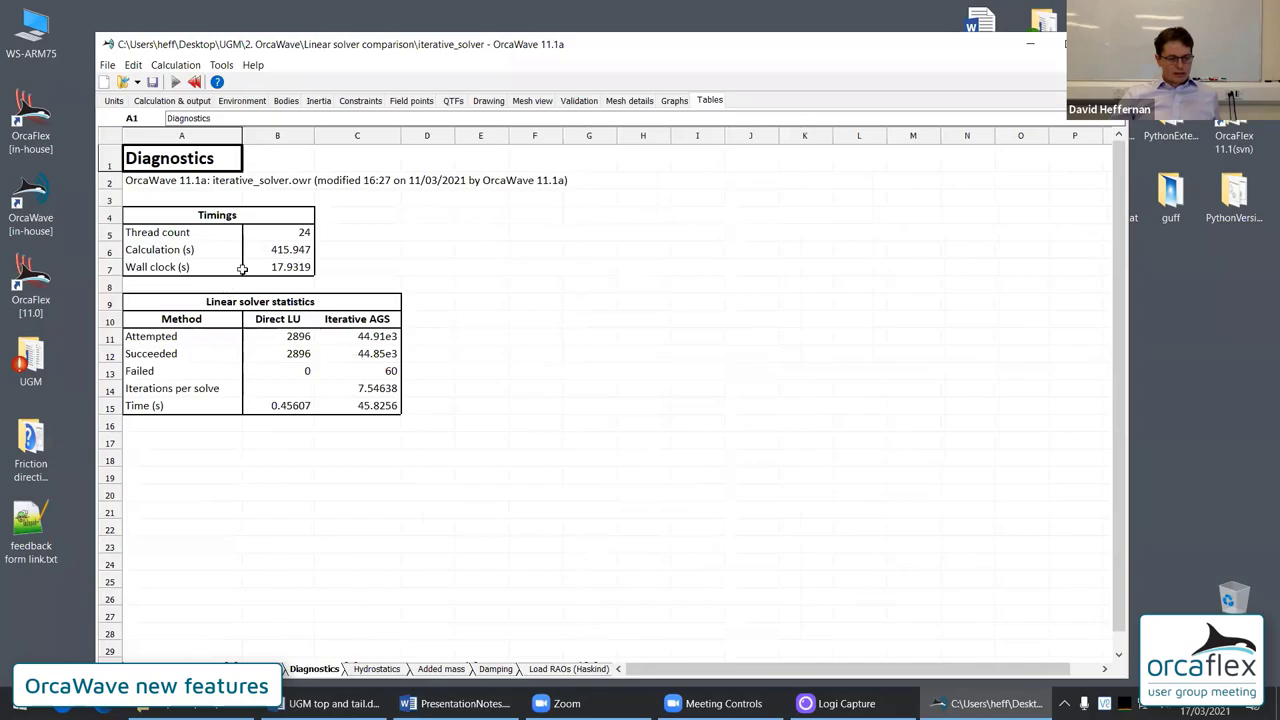
pyautogui.click(352, 410)
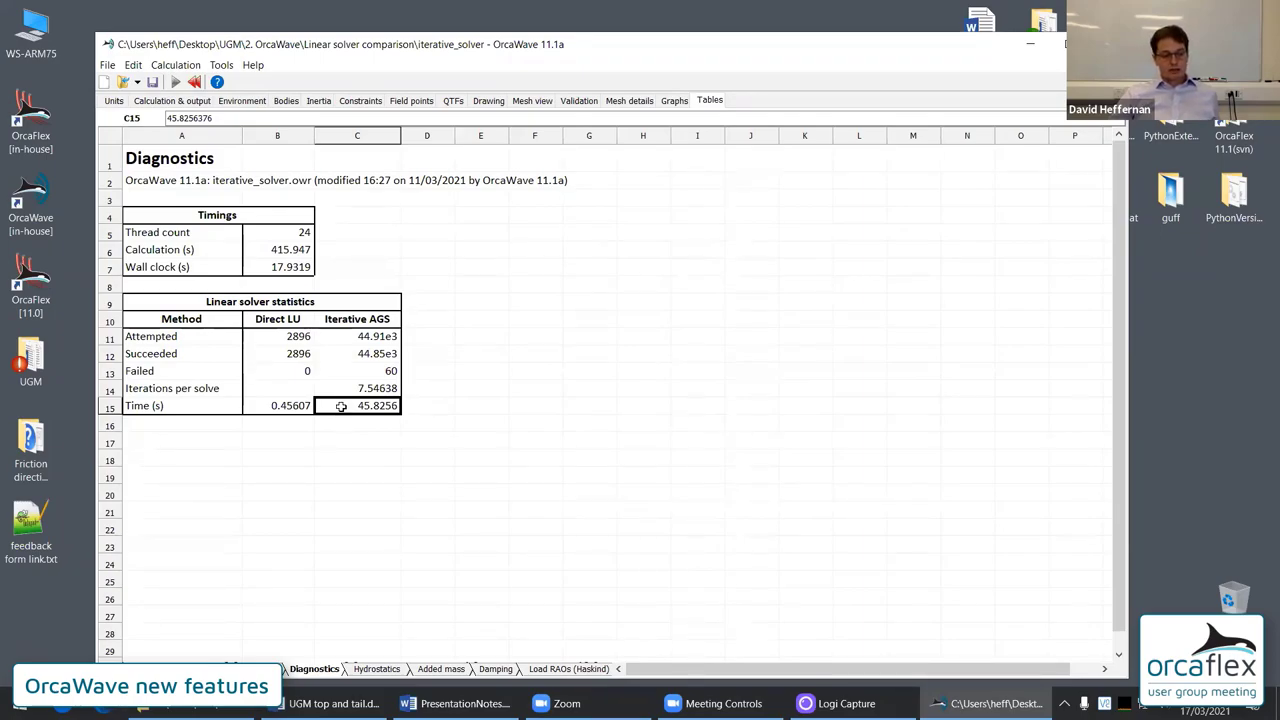
pyautogui.click(256, 252)
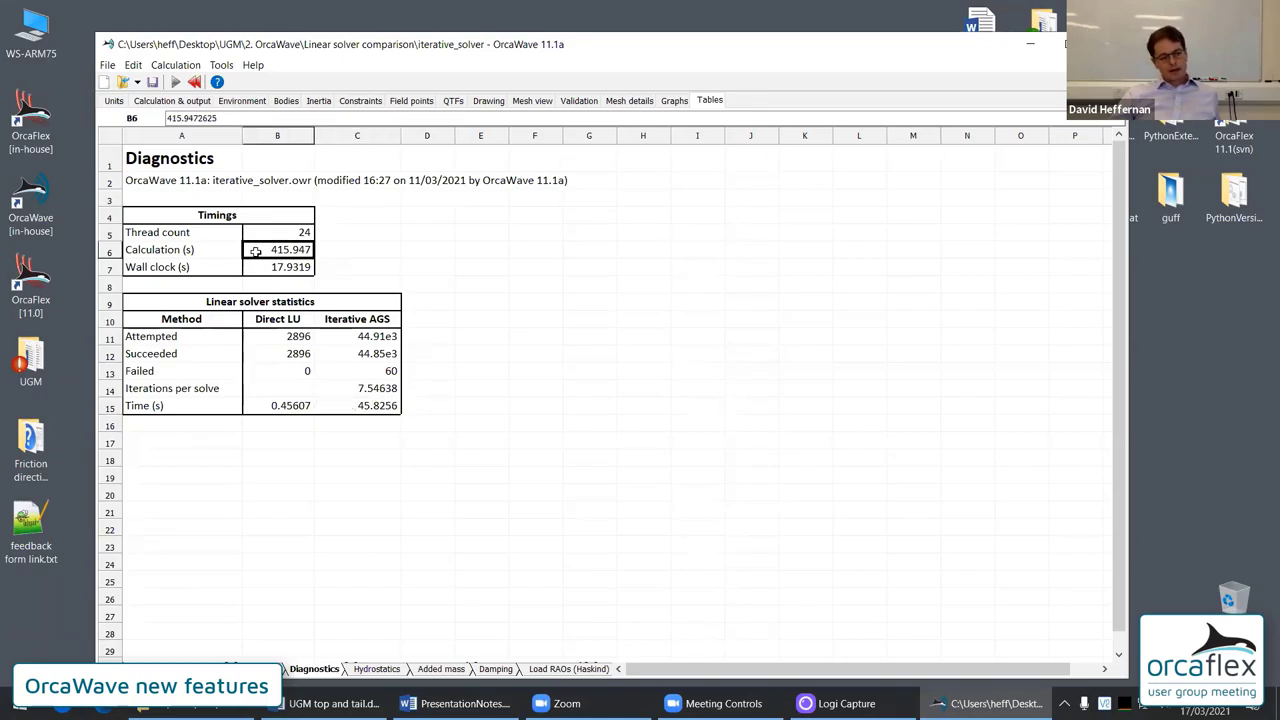
pyautogui.click(256, 266)
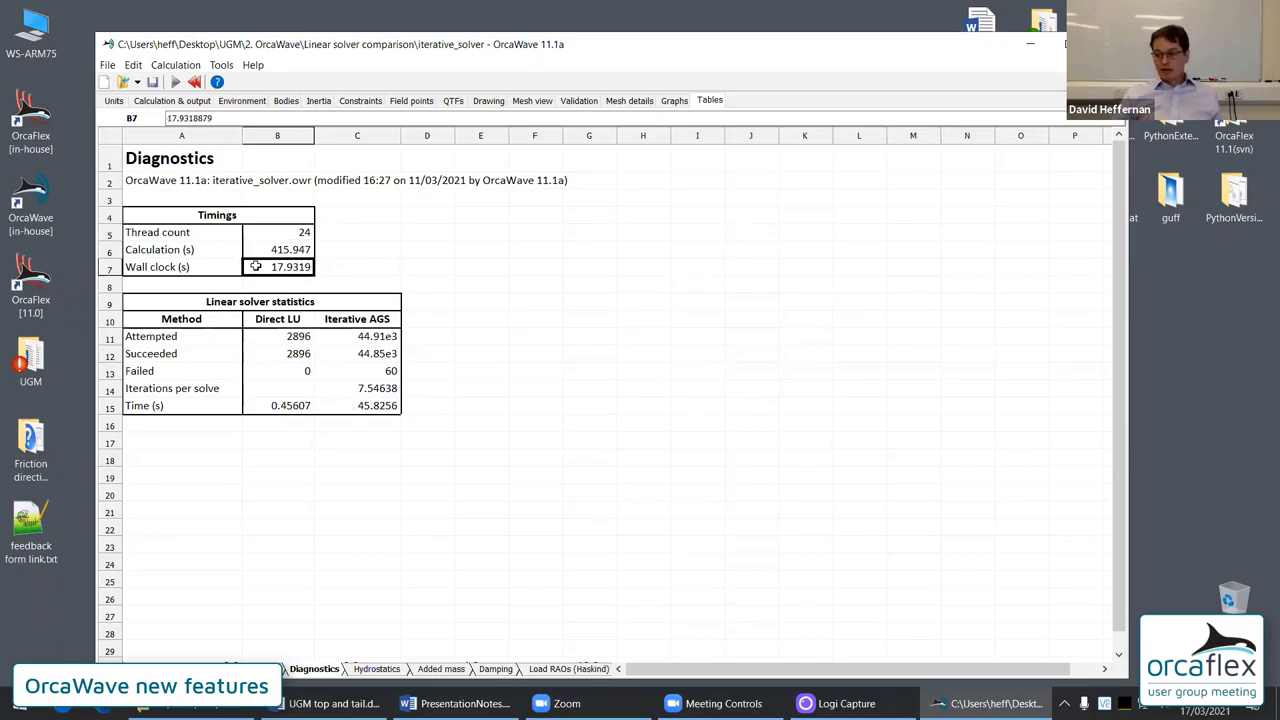
pyautogui.click(362, 405)
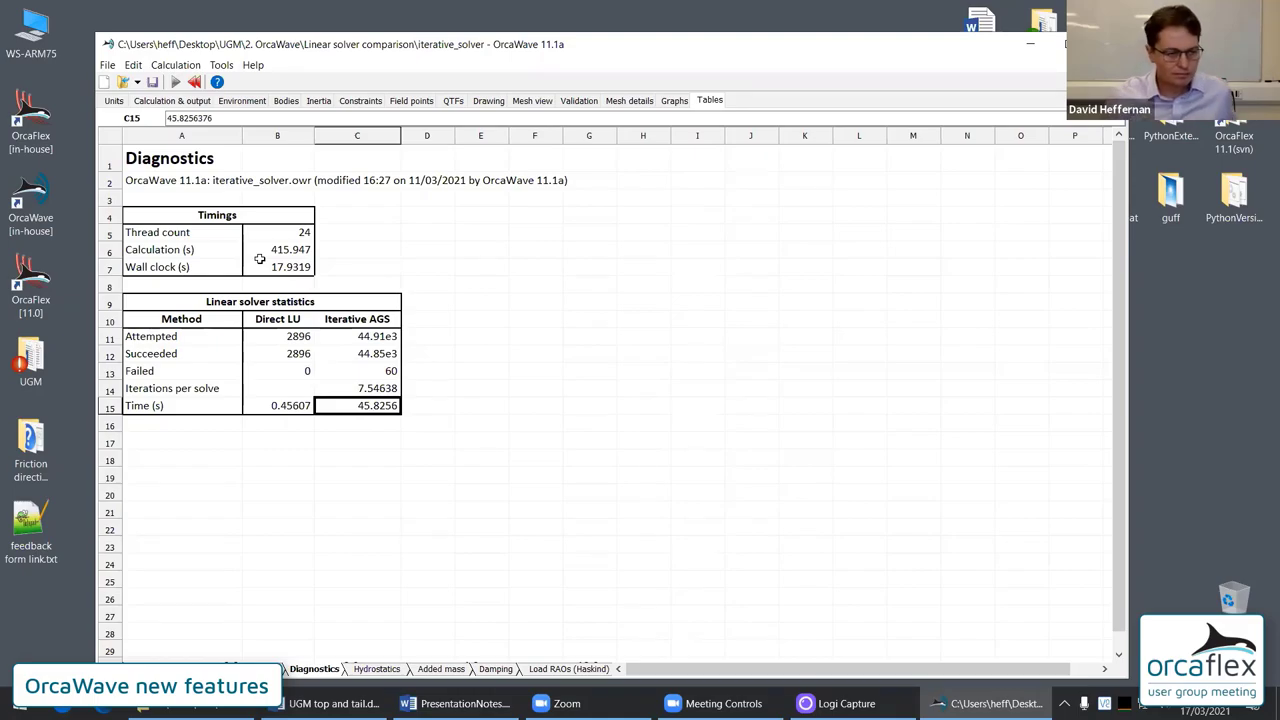
# Check the last panel index in the mesh details to find the panel count, and return to the Diagnostics table
pyautogui.click(628, 101)
pyautogui.click(248, 241)
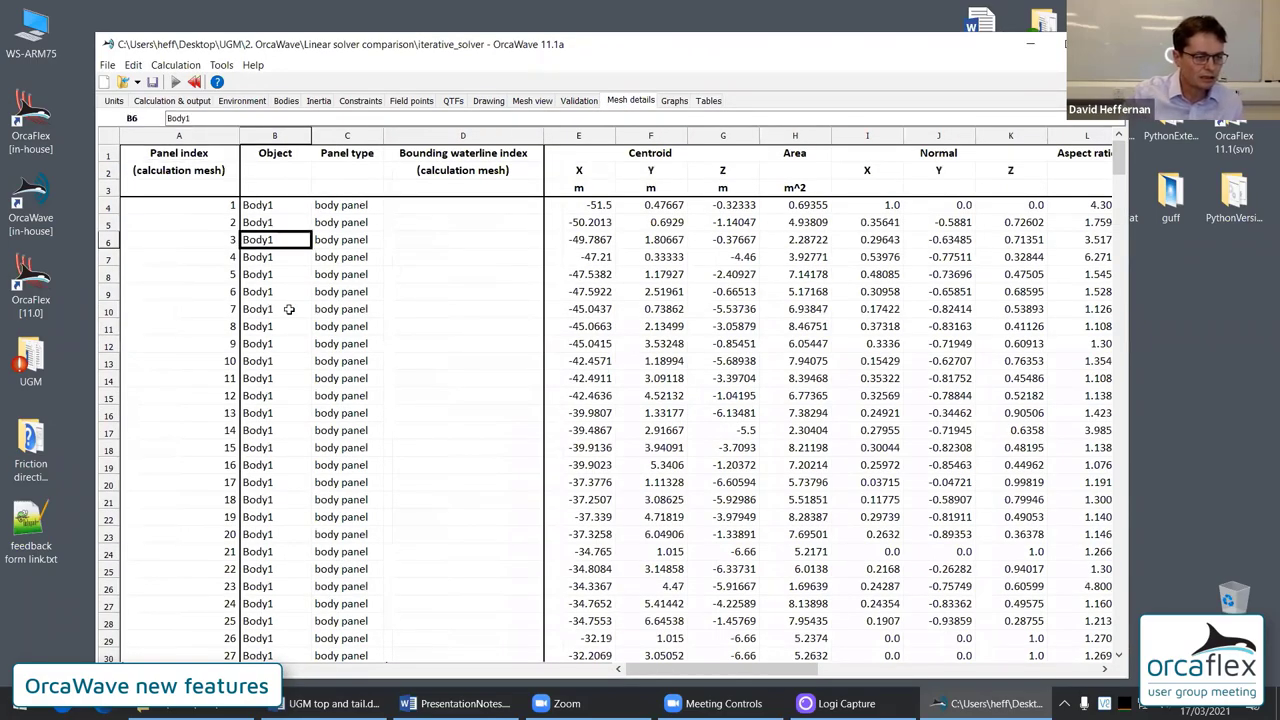
pyautogui.press('Left')
pyautogui.hotkey('ctrl', 'Down')
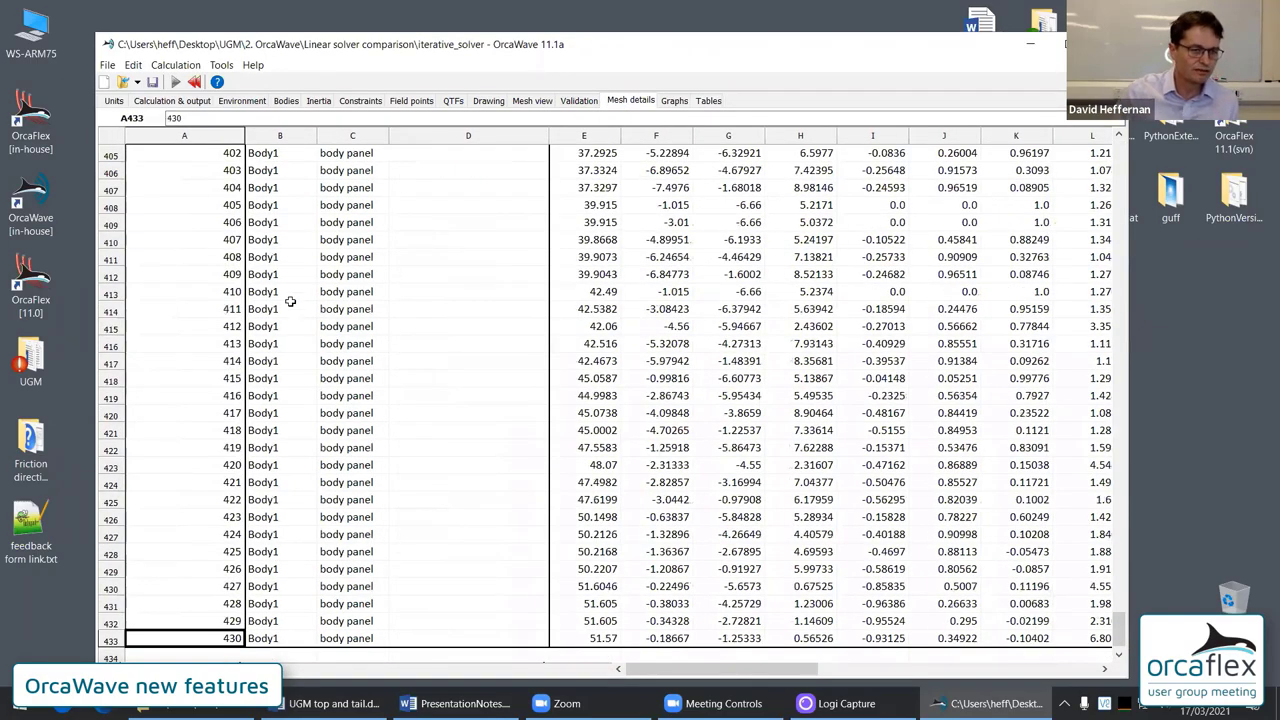
pyautogui.click(708, 100)
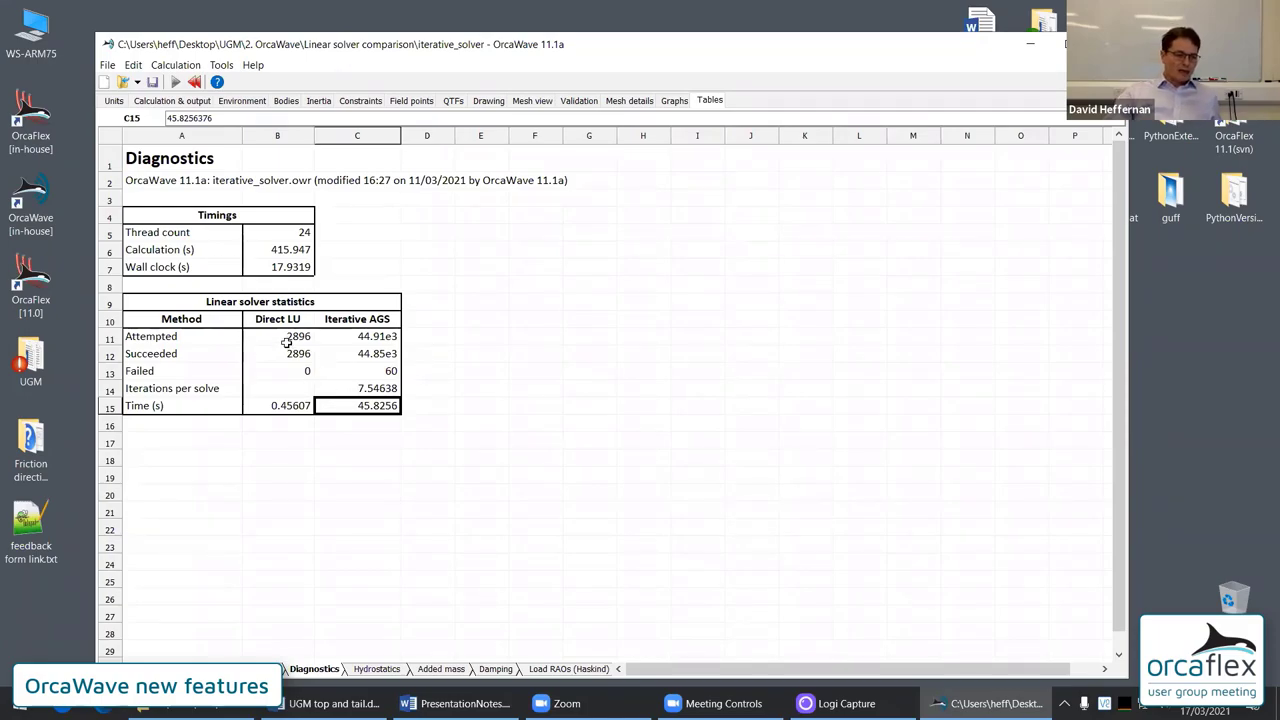
# Check the failed Iterative AGS solves in the Diagnostics table, and the solver's maximum iterations and tolerance settings
pyautogui.click(358, 370)
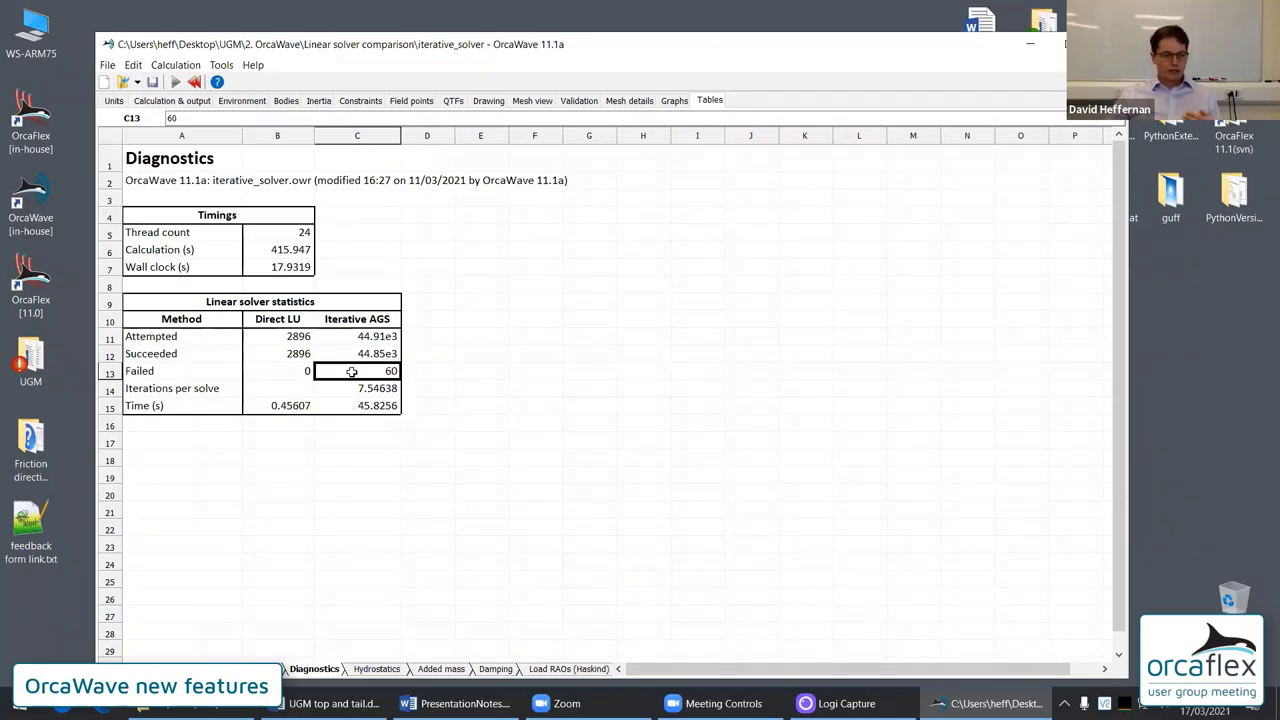
pyautogui.click(183, 102)
pyautogui.click(485, 390)
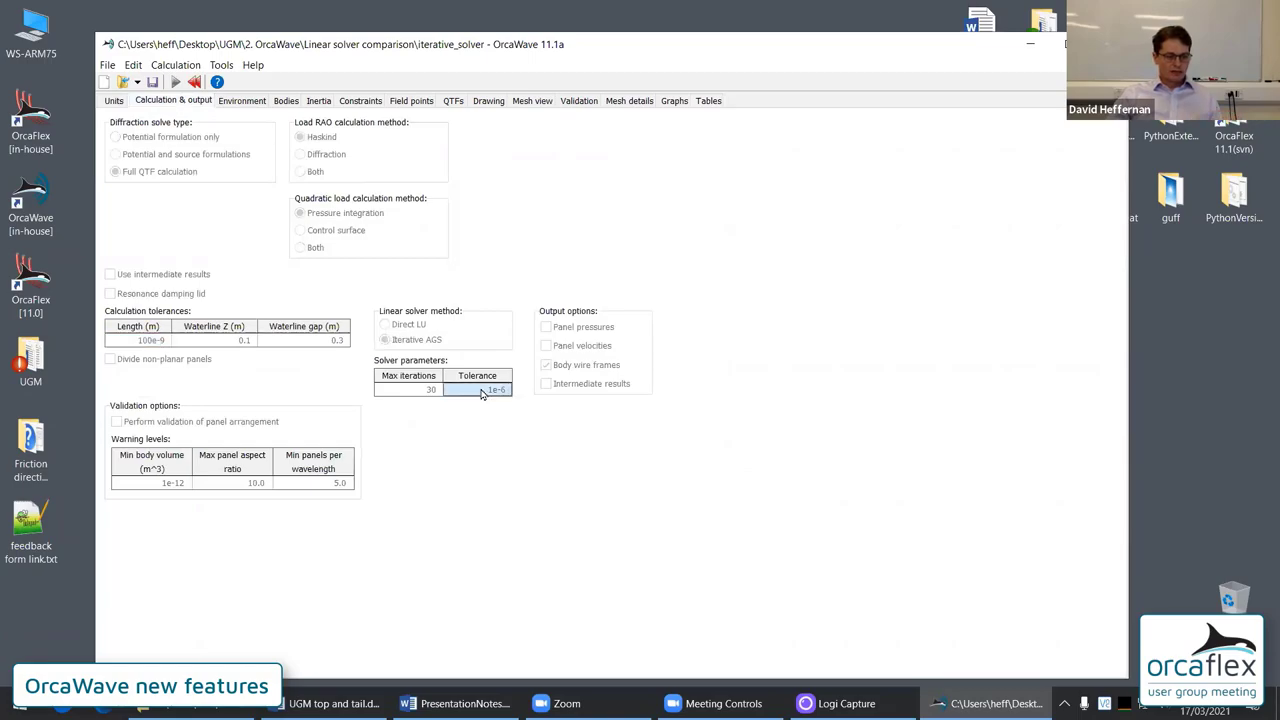
pyautogui.click(398, 391)
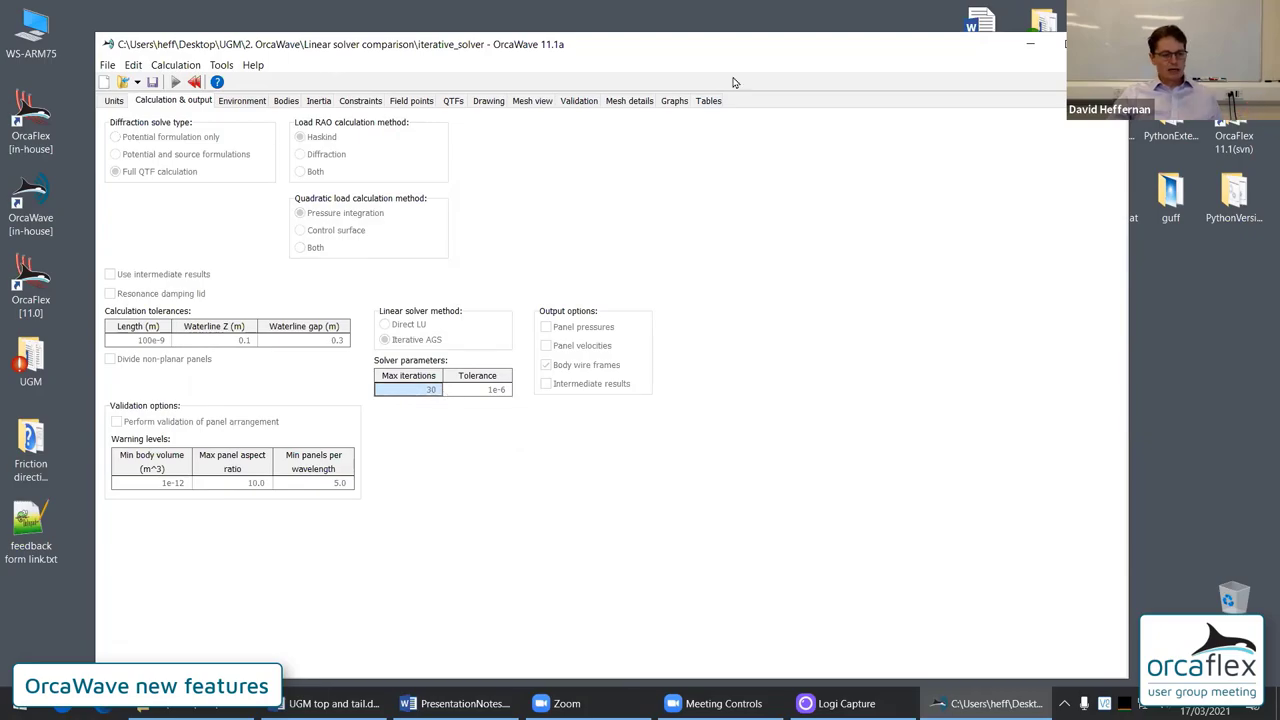
# Compare the failed Iterative AGS solves with the succeeded Direct LU solves in the Diagnostics table
pyautogui.click(706, 101)
pyautogui.click(375, 375)
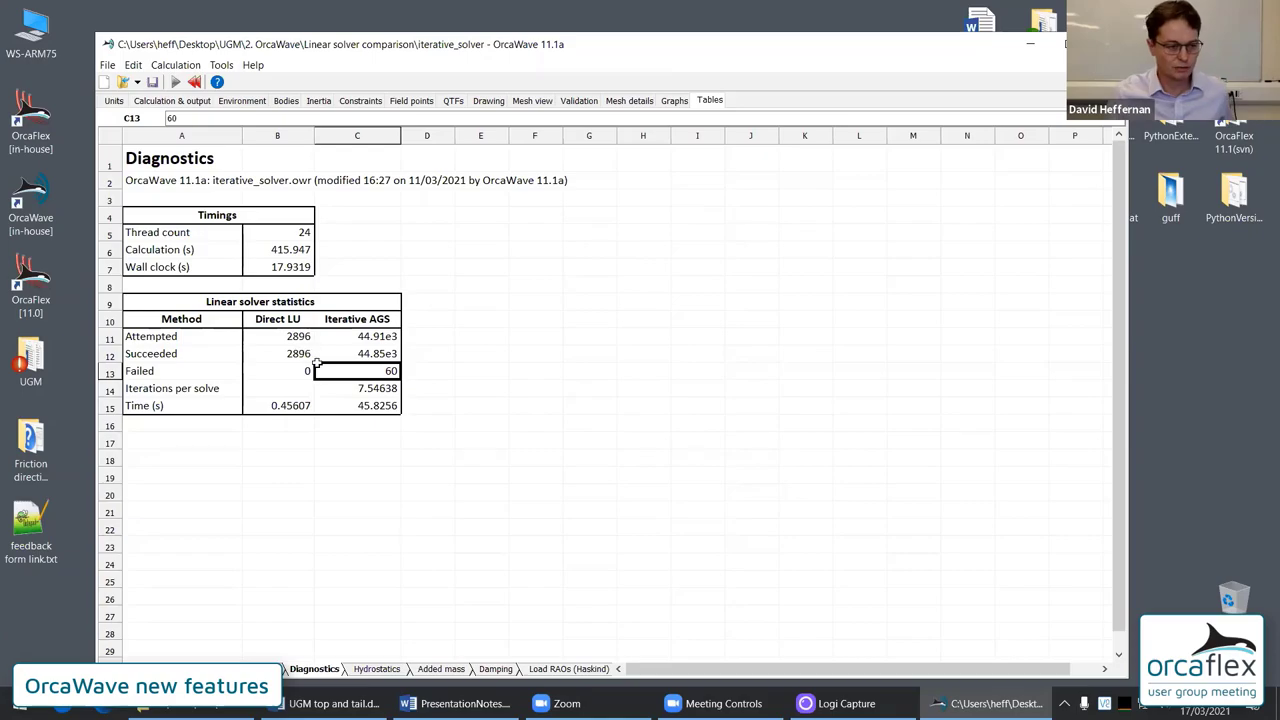
pyautogui.click(300, 354)
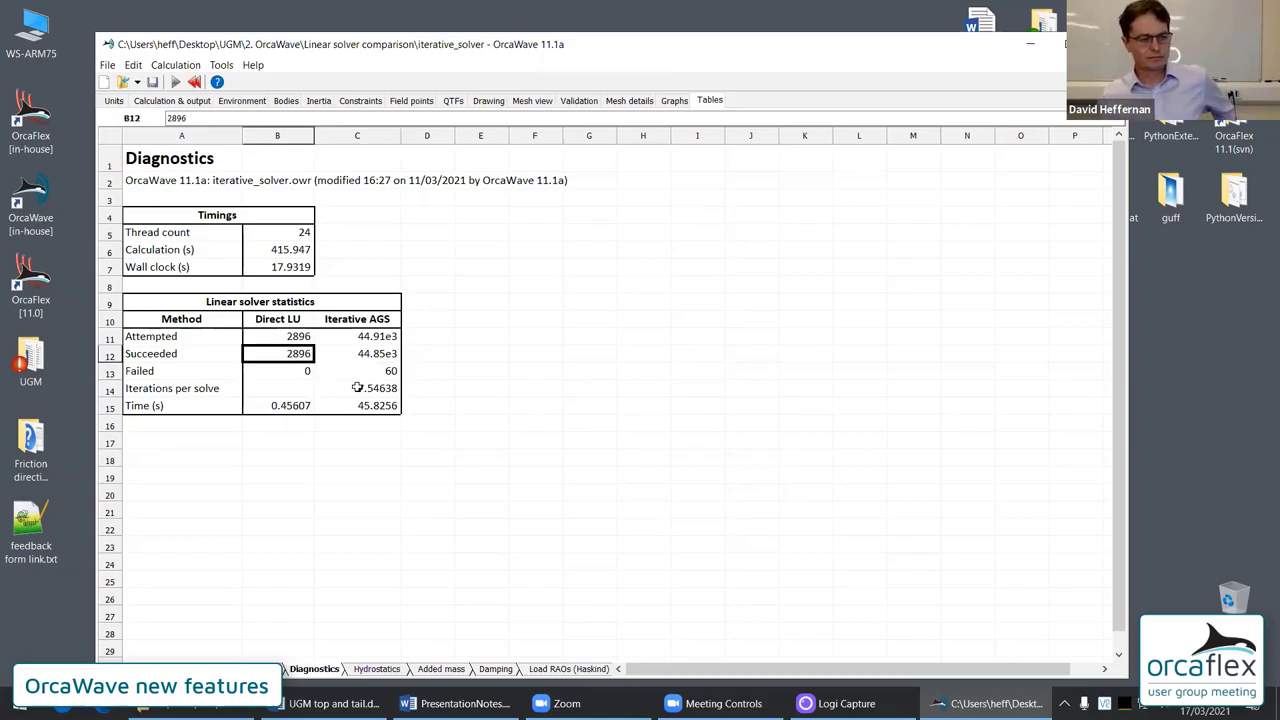
pyautogui.hotkey('alt', 'Tab')
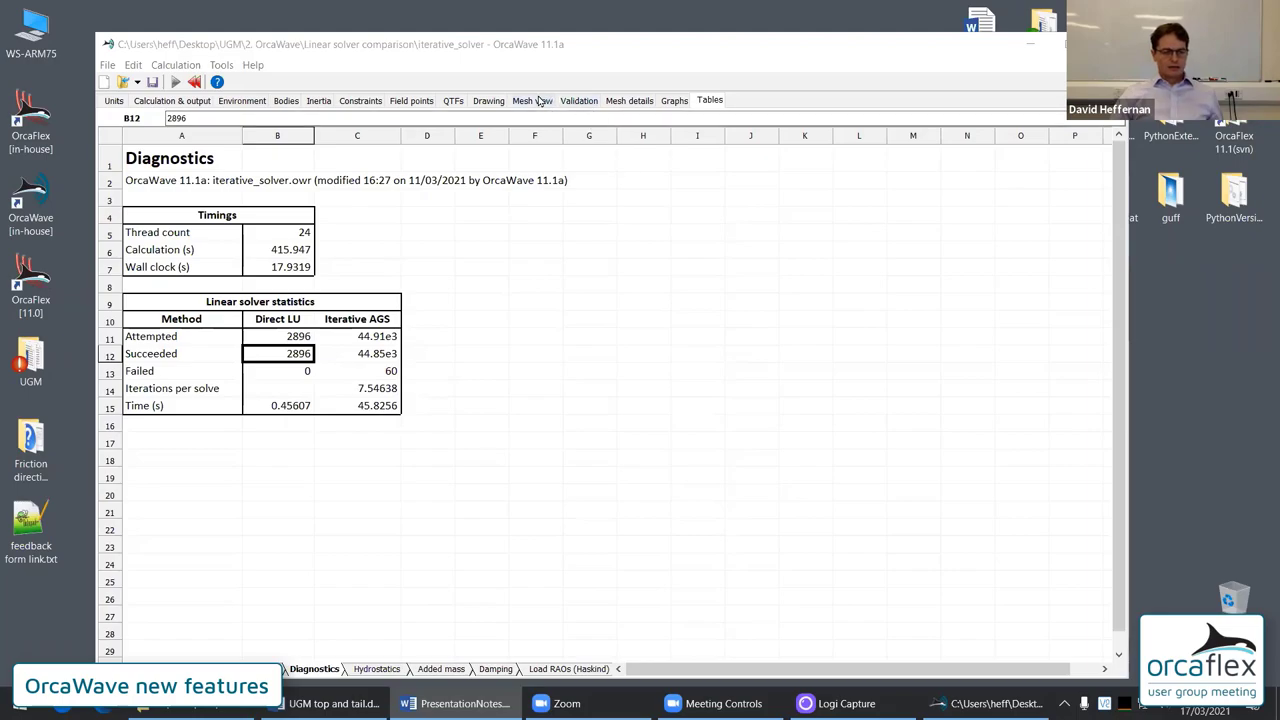
# Examine the estimated peak memory required per thread in the validation information
pyautogui.click(576, 101)
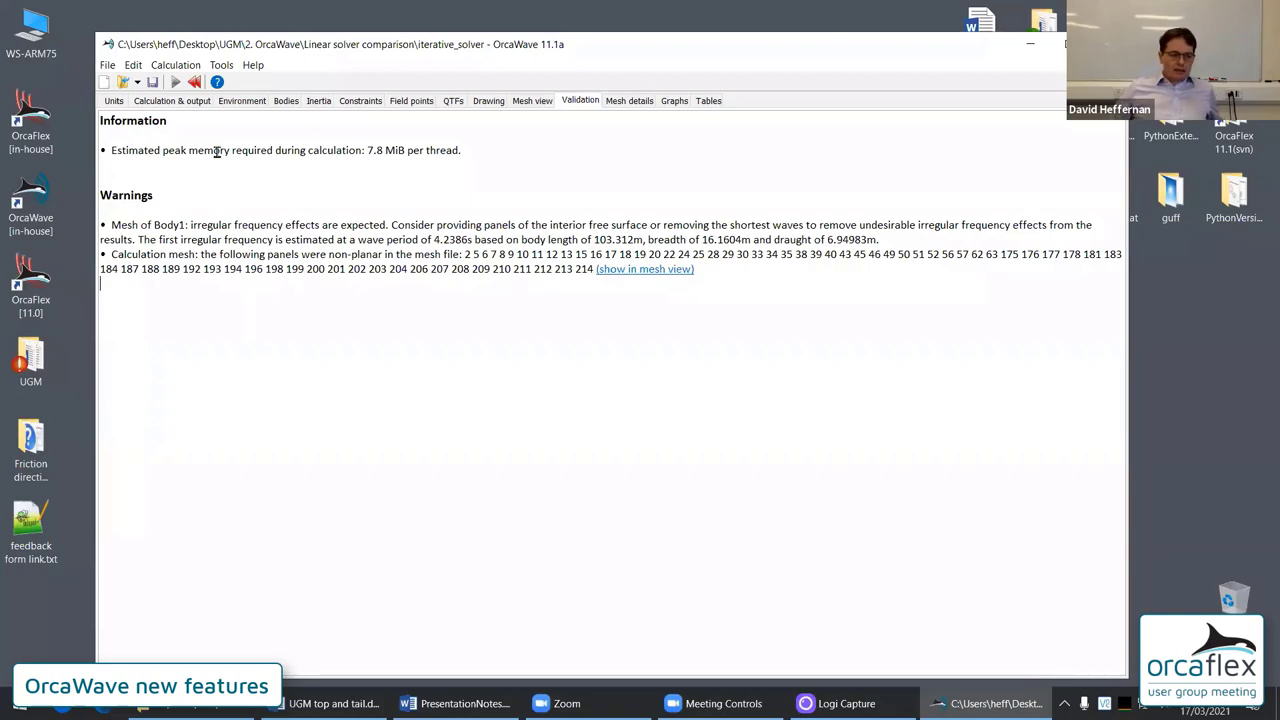
pyautogui.moveTo(466, 150); pyautogui.dragTo(366, 150)
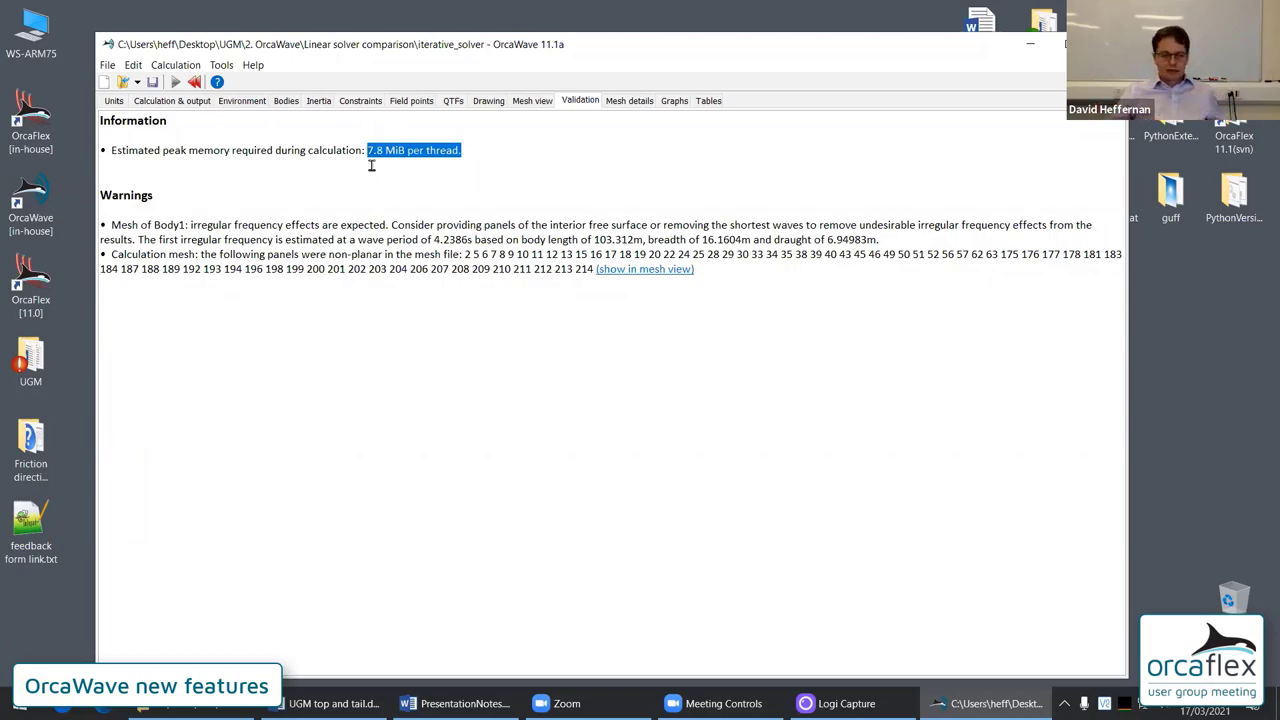
pyautogui.click(413, 152)
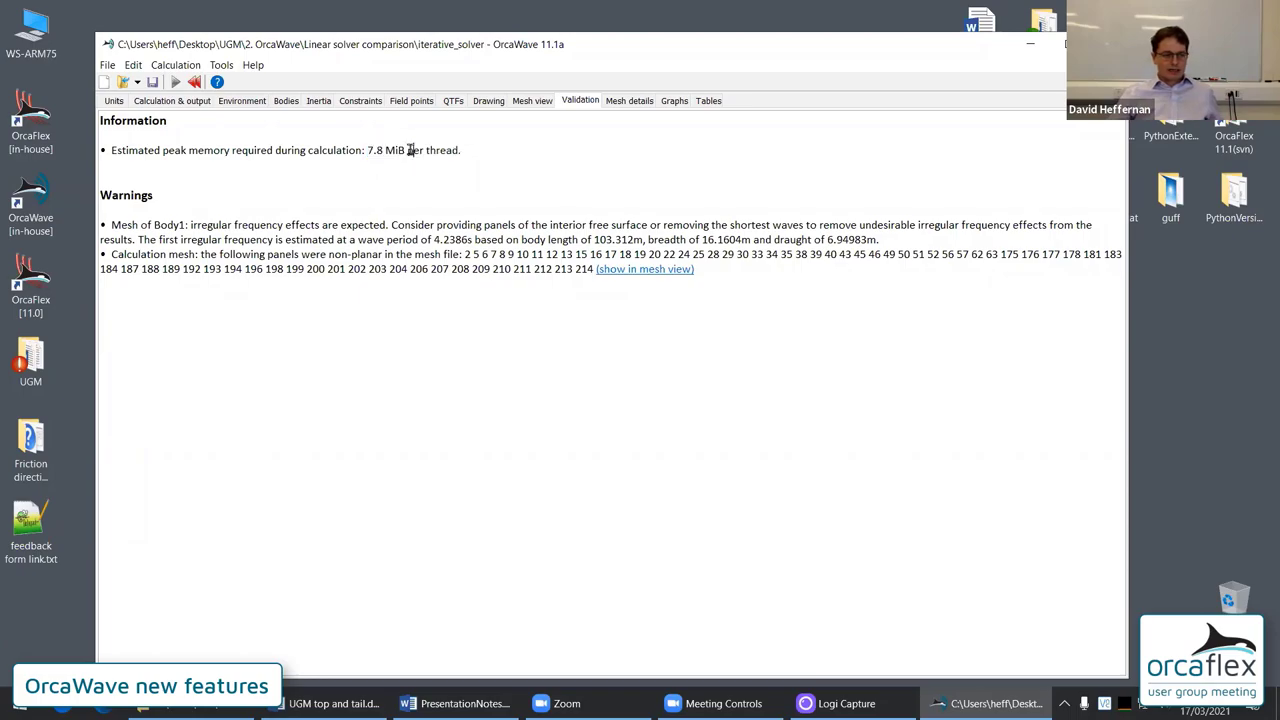
# View the thread count setting and close its dialog without making changes
pyautogui.click(219, 67)
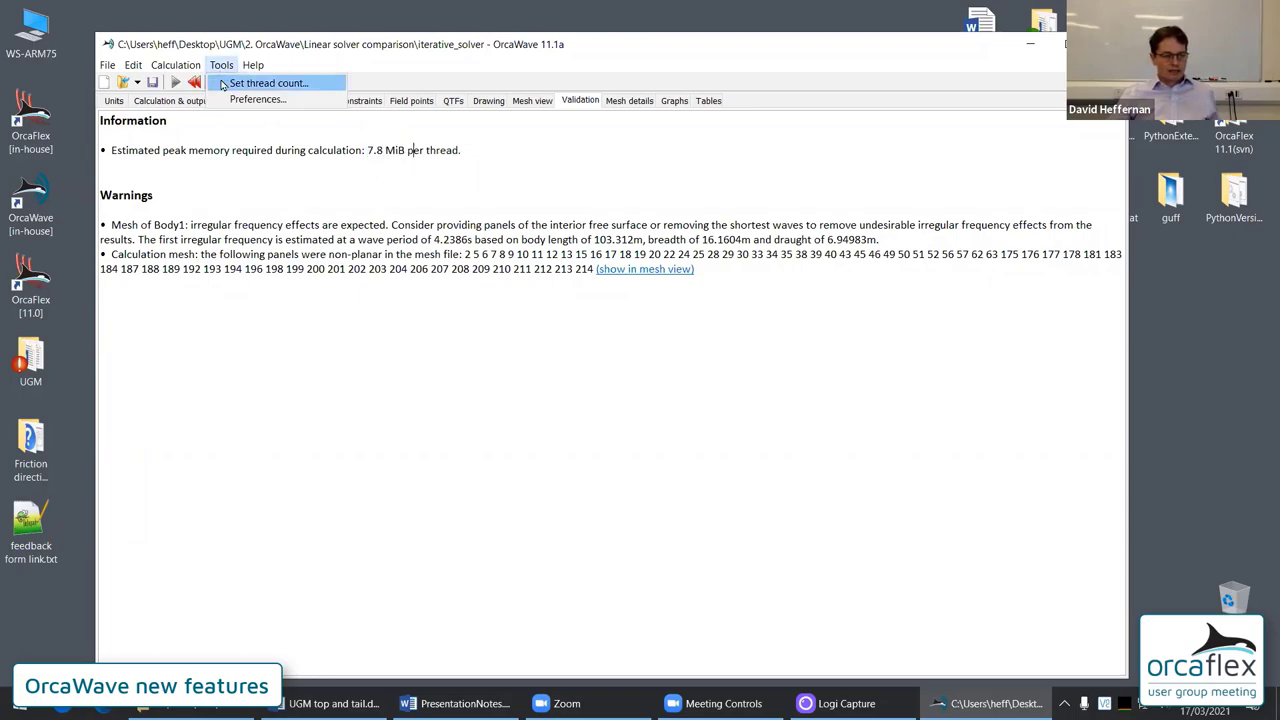
pyautogui.click(223, 84)
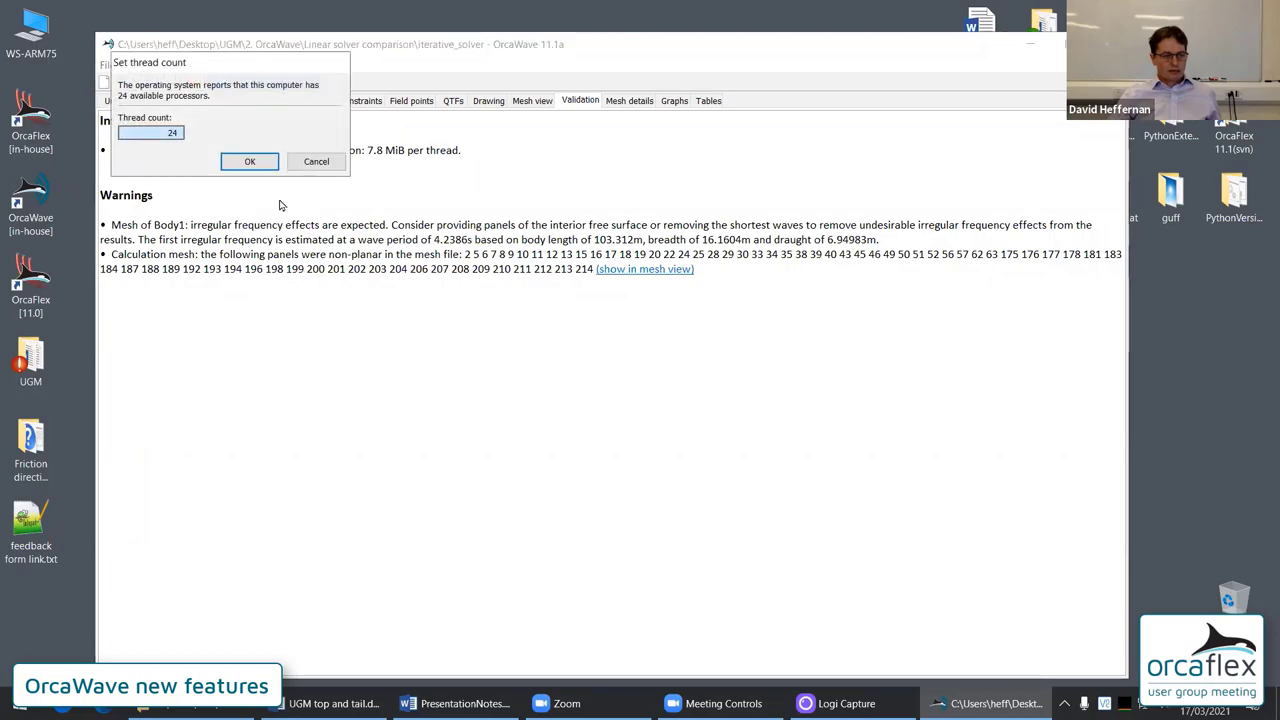
pyautogui.click(300, 164)
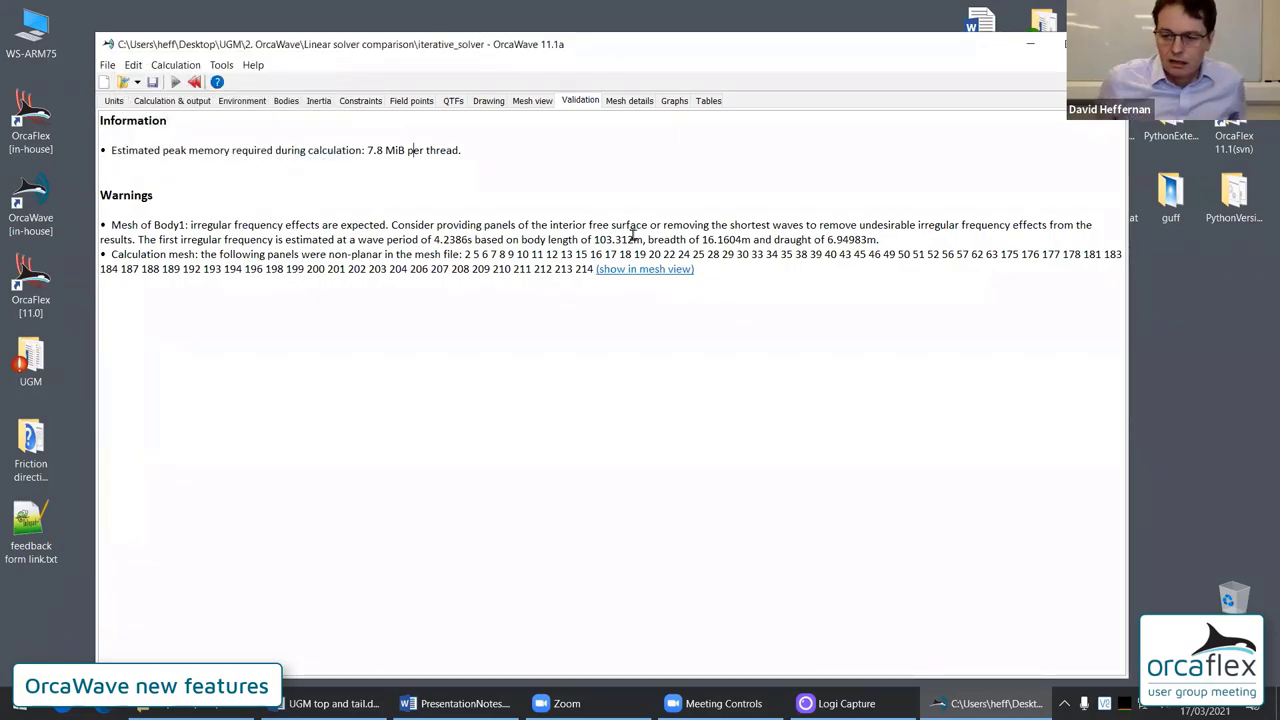
pyautogui.hotkey('alt', 'Tab')
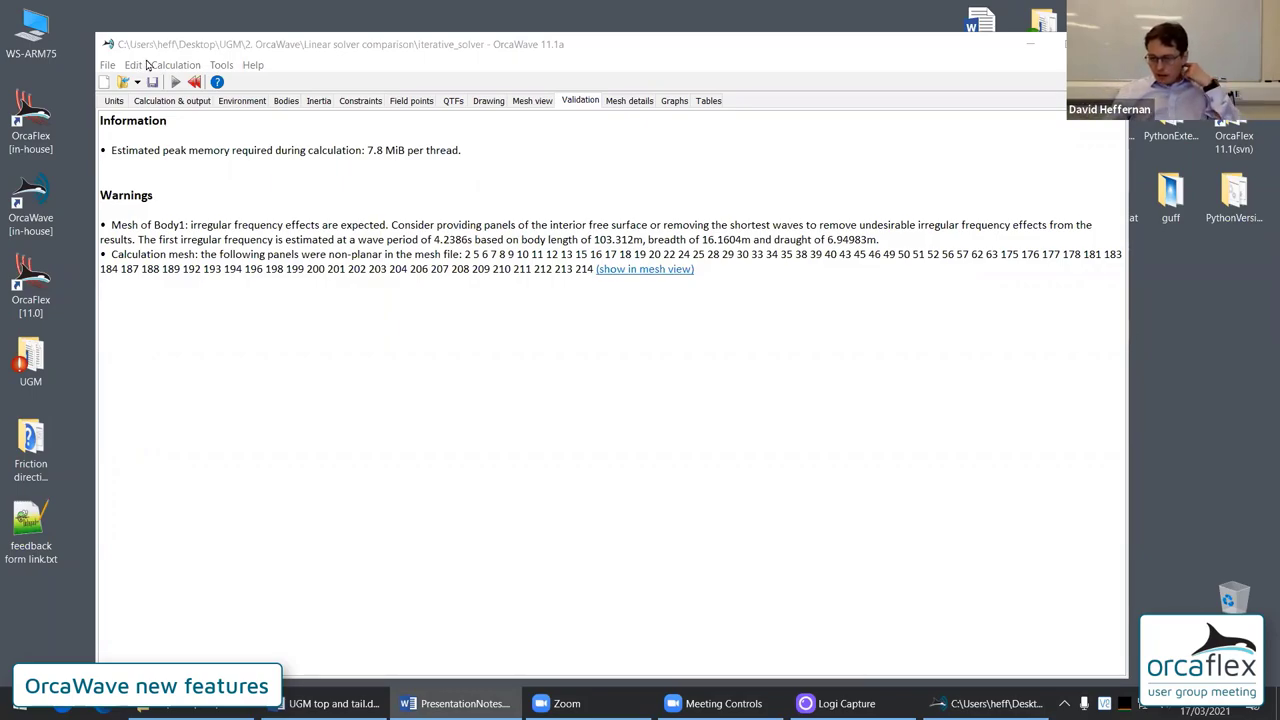
# In a new model, enable the Intermediate results output option, and turn on Use intermediate results to show the parent model file setting
pyautogui.click(102, 87)
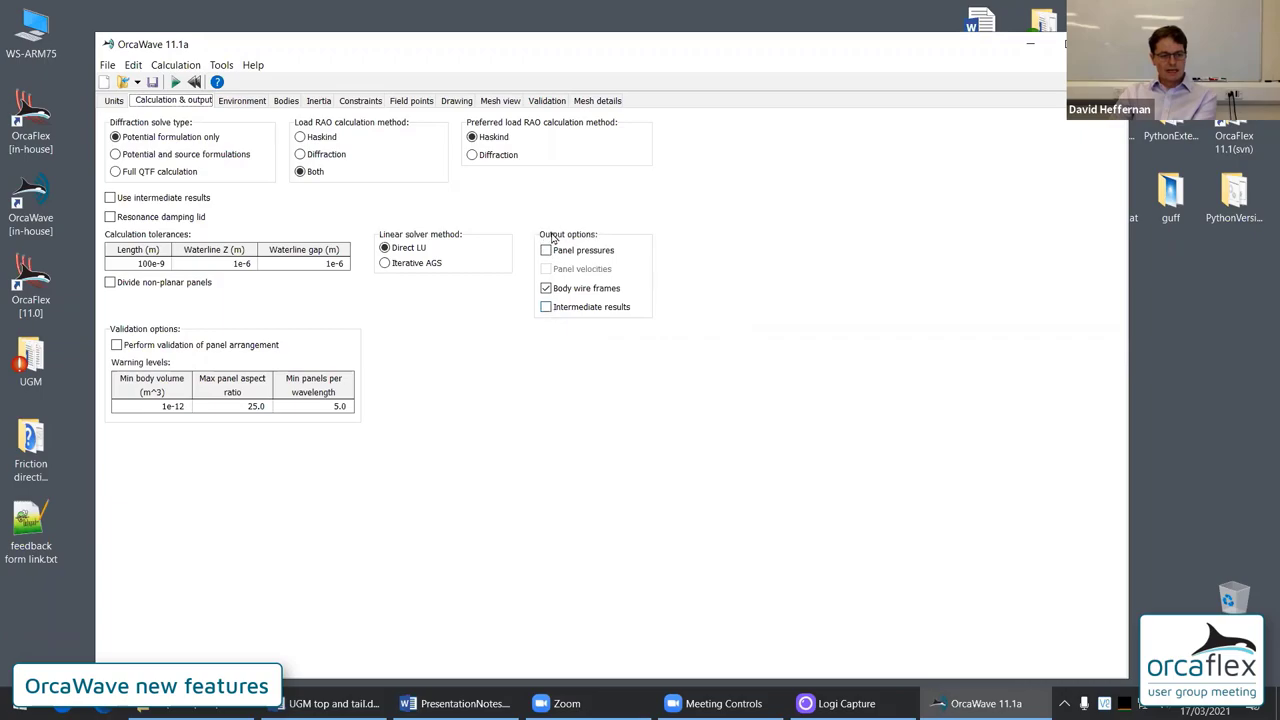
pyautogui.click(546, 307)
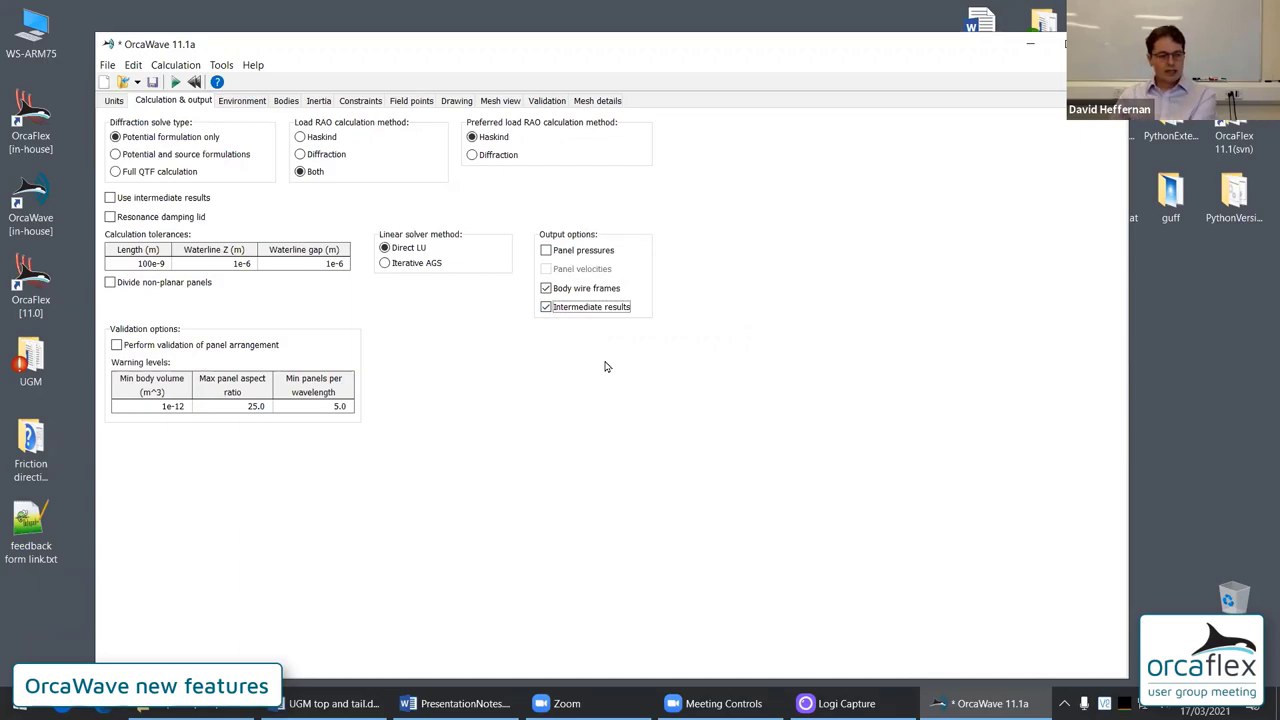
pyautogui.click(146, 200)
pyautogui.click(130, 230)
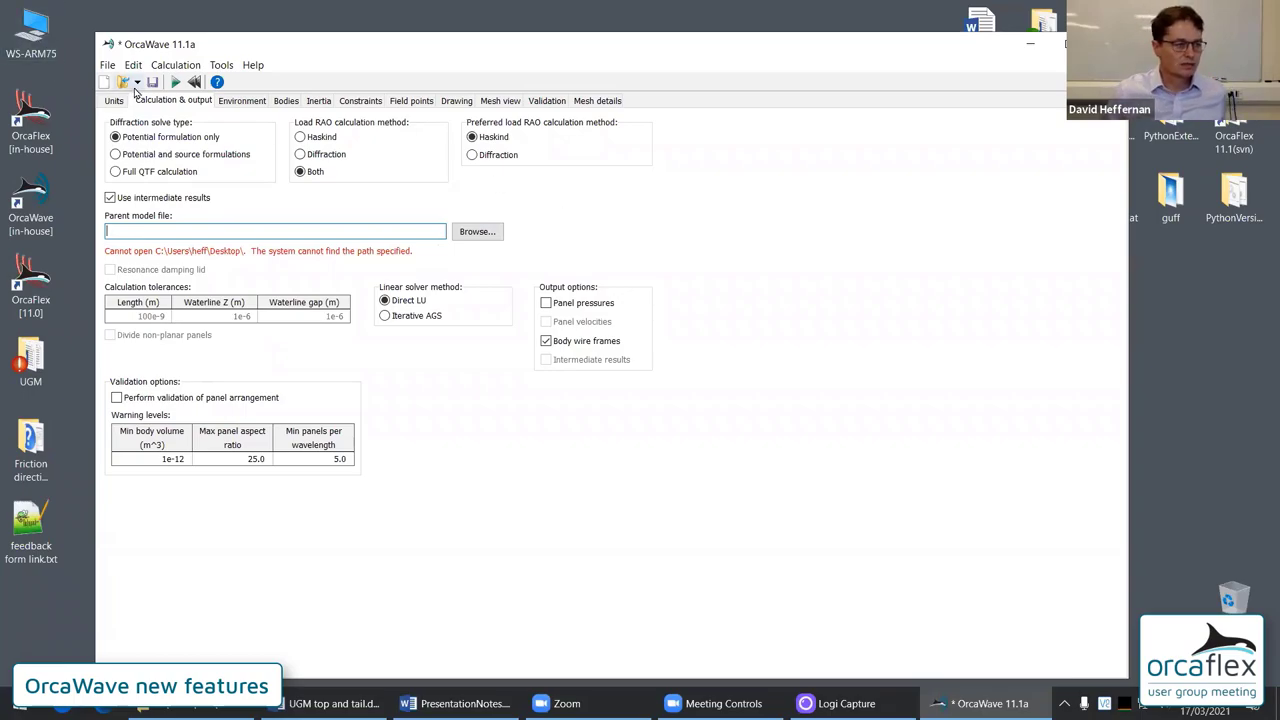
pyautogui.hotkey('alt', 'Tab')
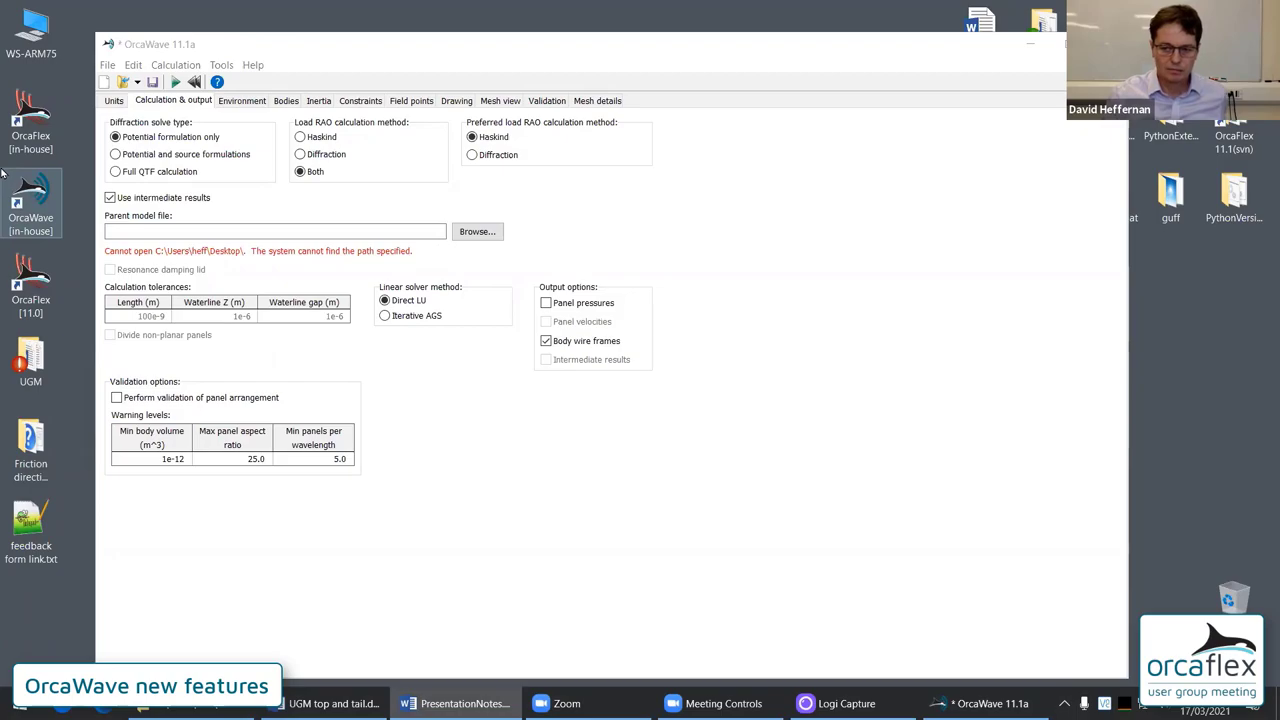
# Discard the unsaved changes and open parent.owd from the Use intermediate results folder inside Intermediate results
pyautogui.click(122, 82)
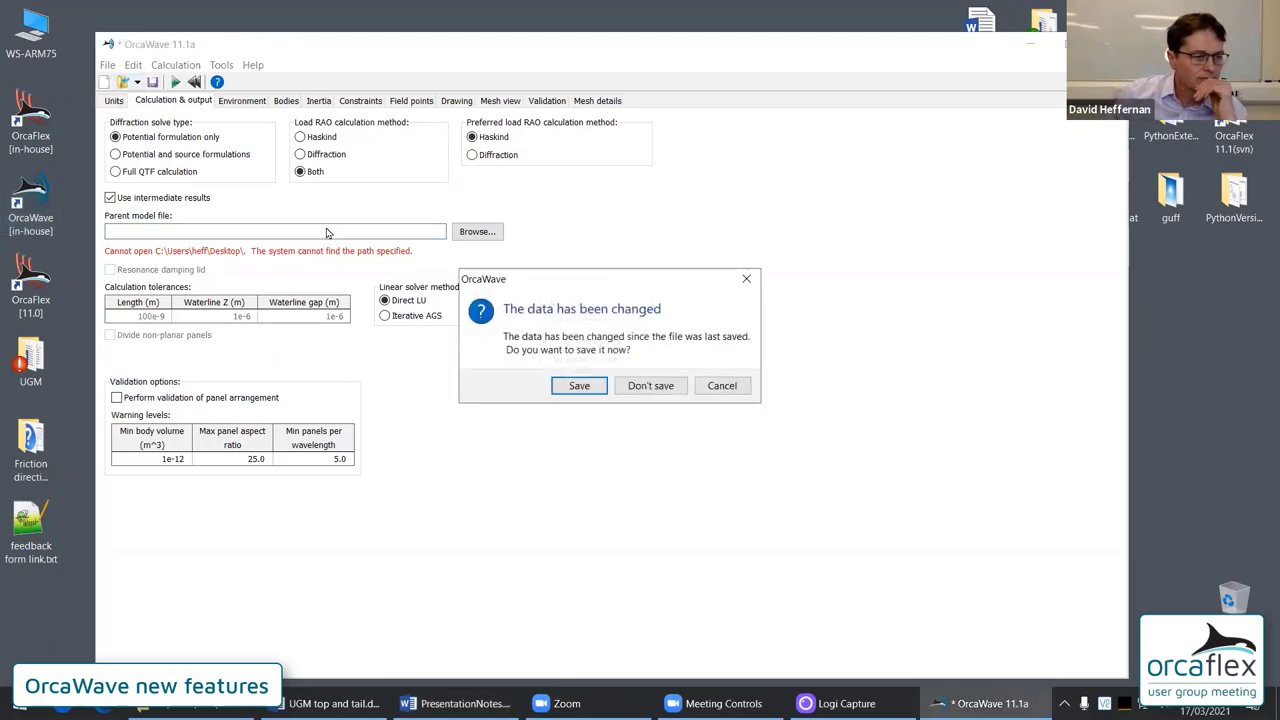
pyautogui.click(650, 385)
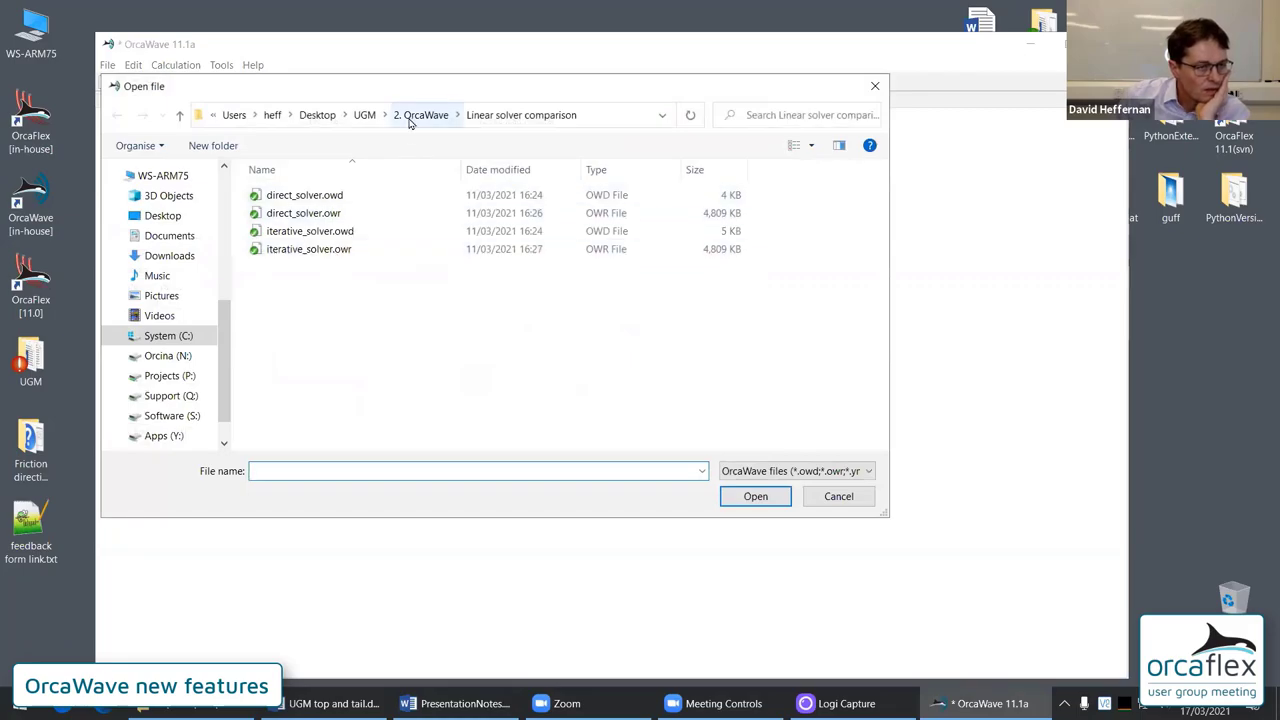
pyautogui.click(422, 116)
pyautogui.doubleClick(310, 233)
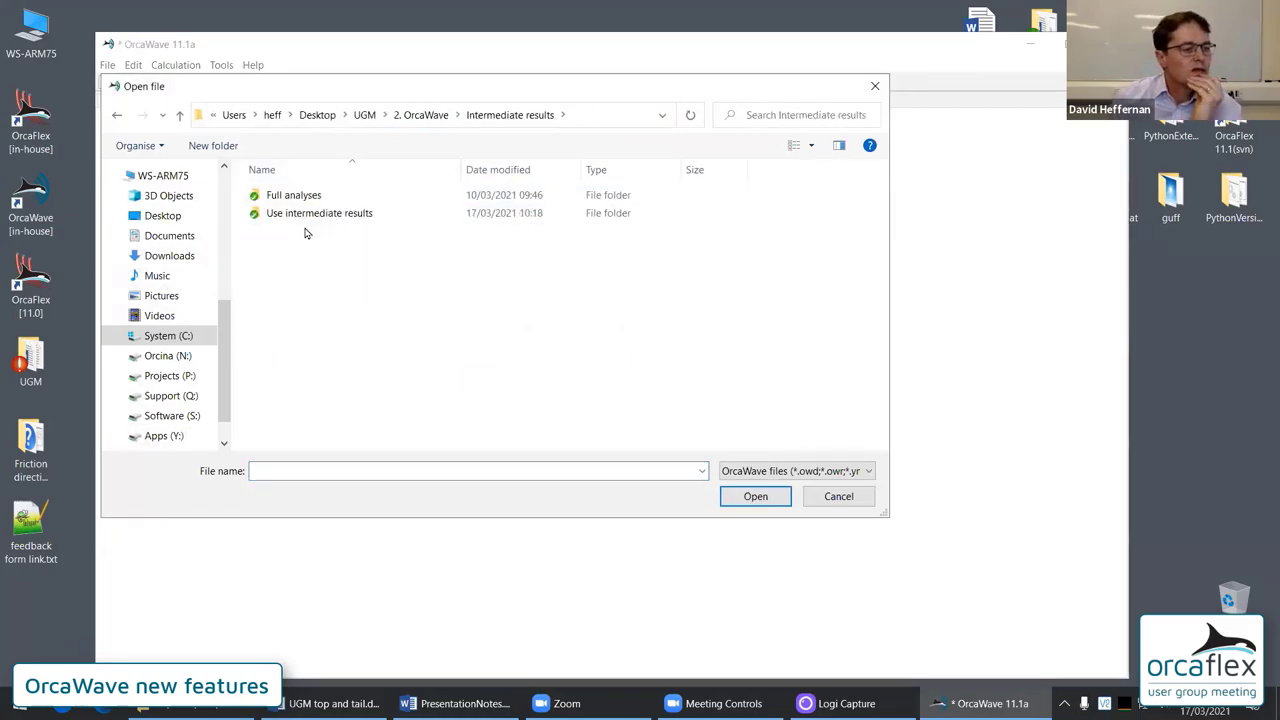
pyautogui.click(302, 215)
pyautogui.doubleClick(302, 215)
pyautogui.click(285, 197)
pyautogui.doubleClick(285, 197)
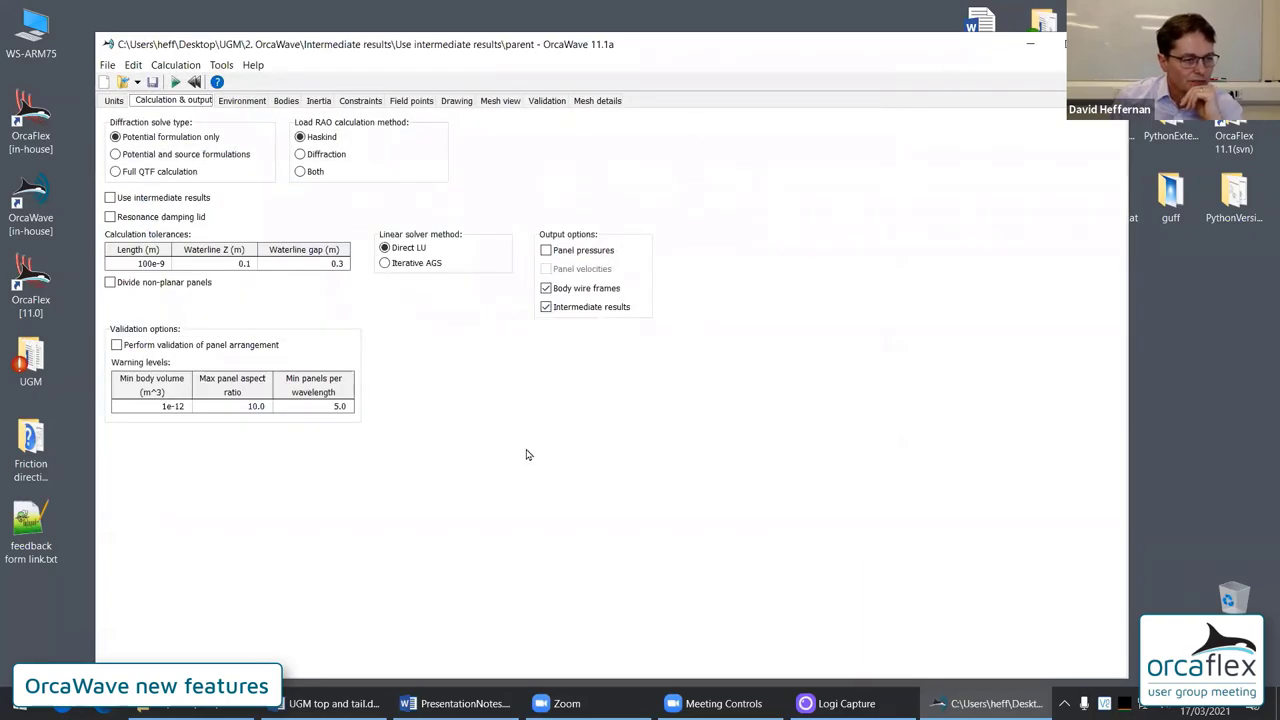
# View the parent model's mesh in 3D with the panel indices hidden, and return to the calculation and output settings
pyautogui.click(501, 100)
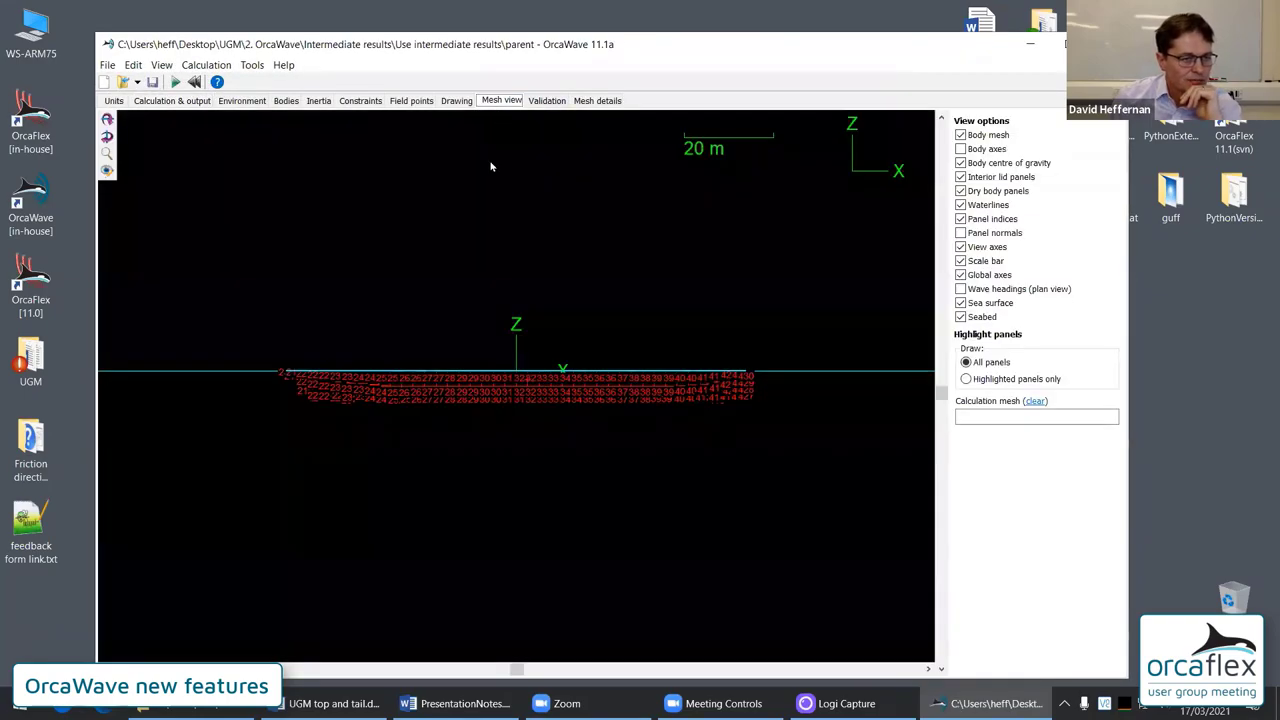
pyautogui.click(996, 220)
pyautogui.moveTo(528, 234); pyautogui.dragTo(364, 232)
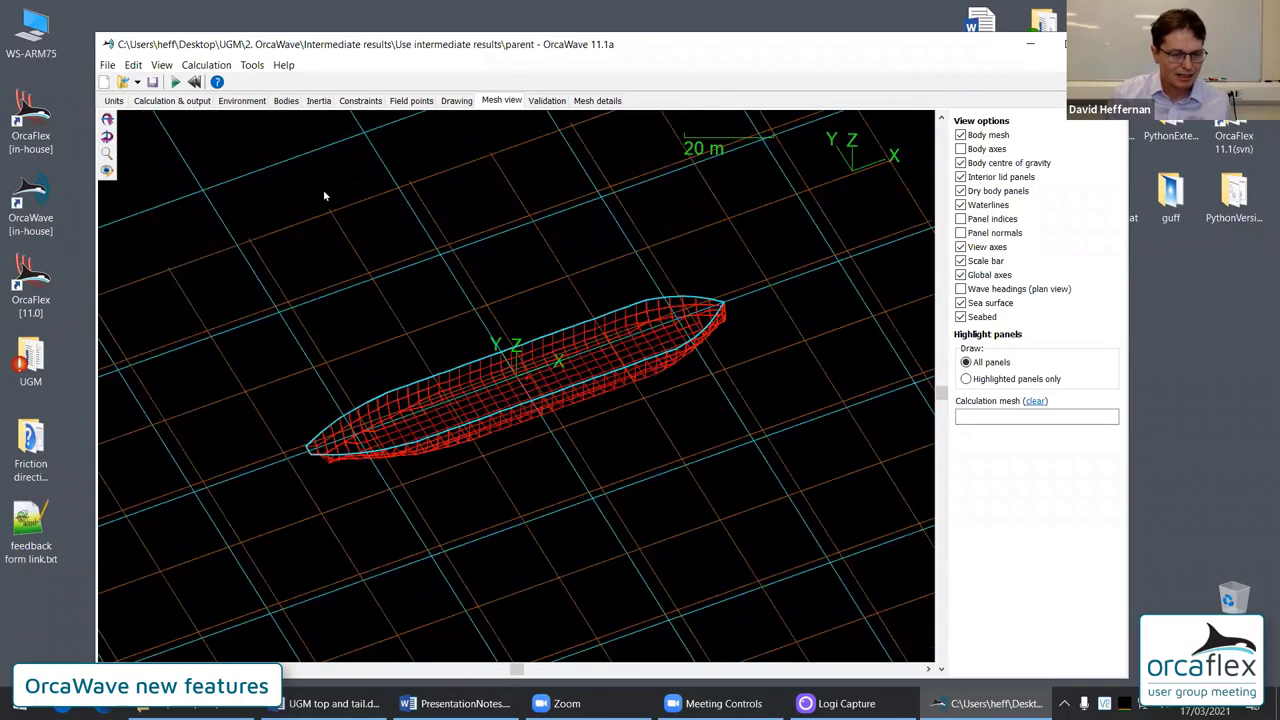
pyautogui.click(172, 101)
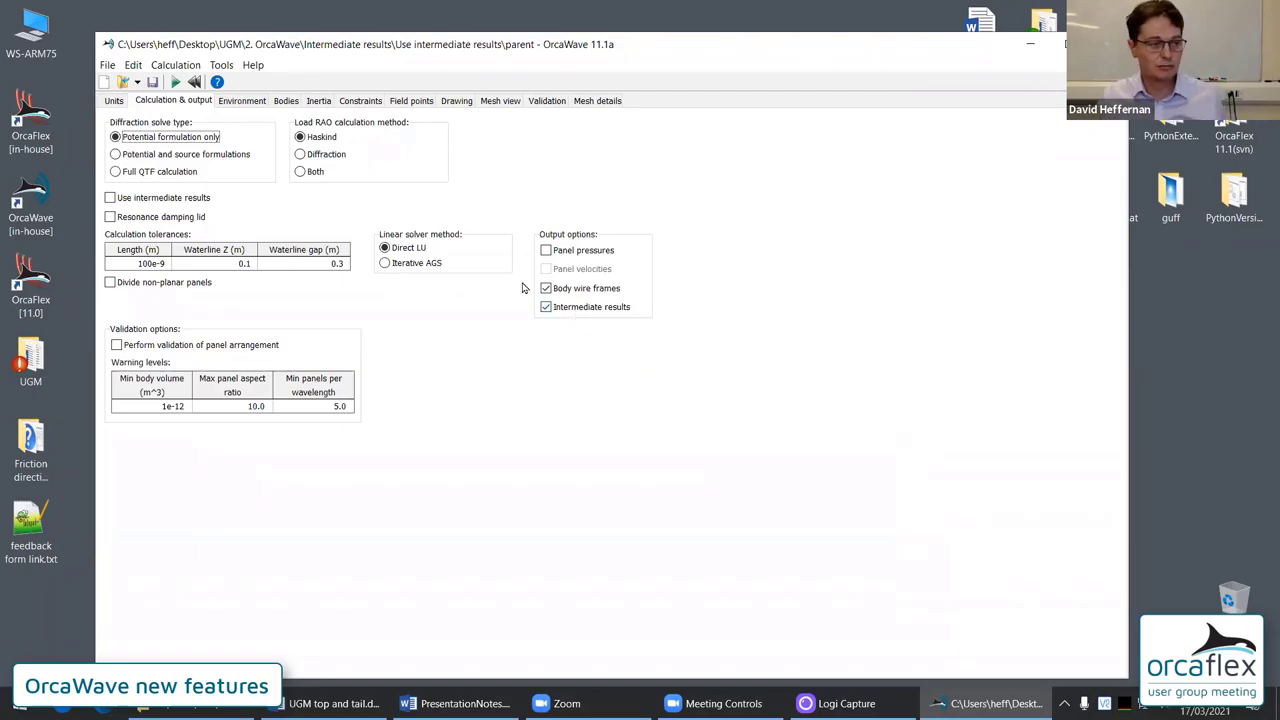
# Open the roll_damping_100e3.yml model from the Use intermediate results folder
pyautogui.click(121, 87)
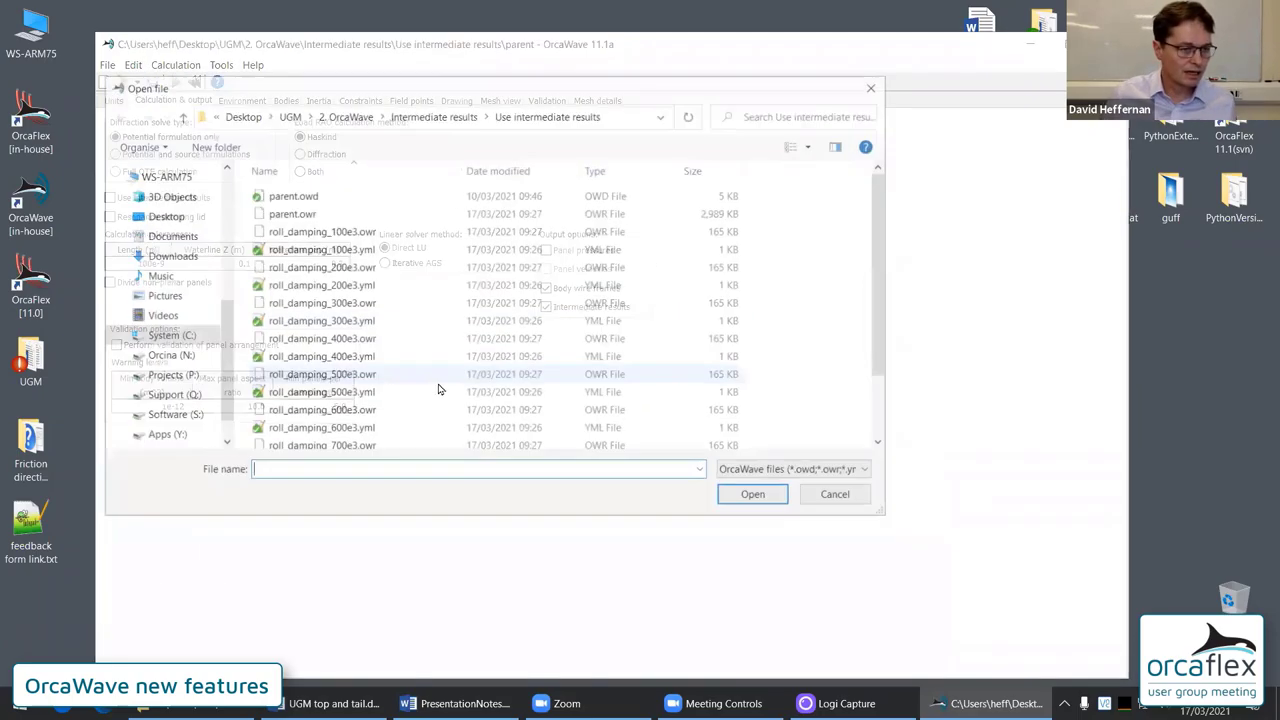
pyautogui.scroll(-2, 335, 313)
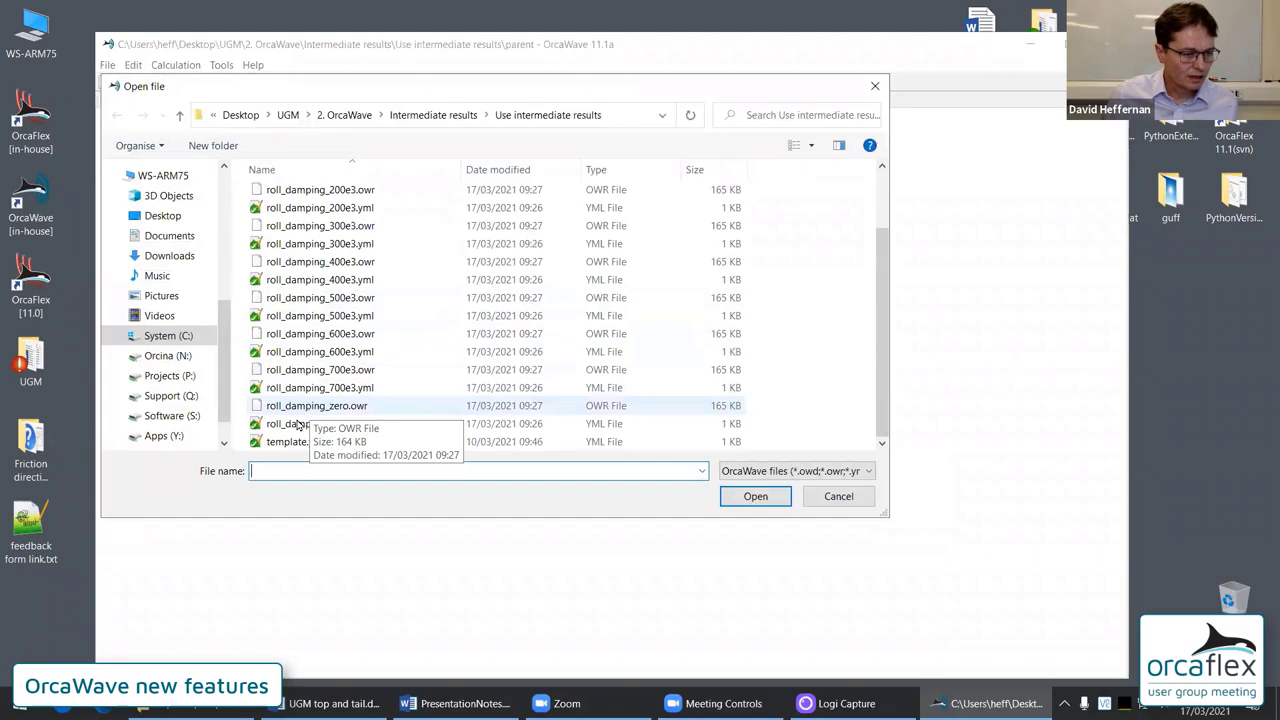
pyautogui.click(313, 424)
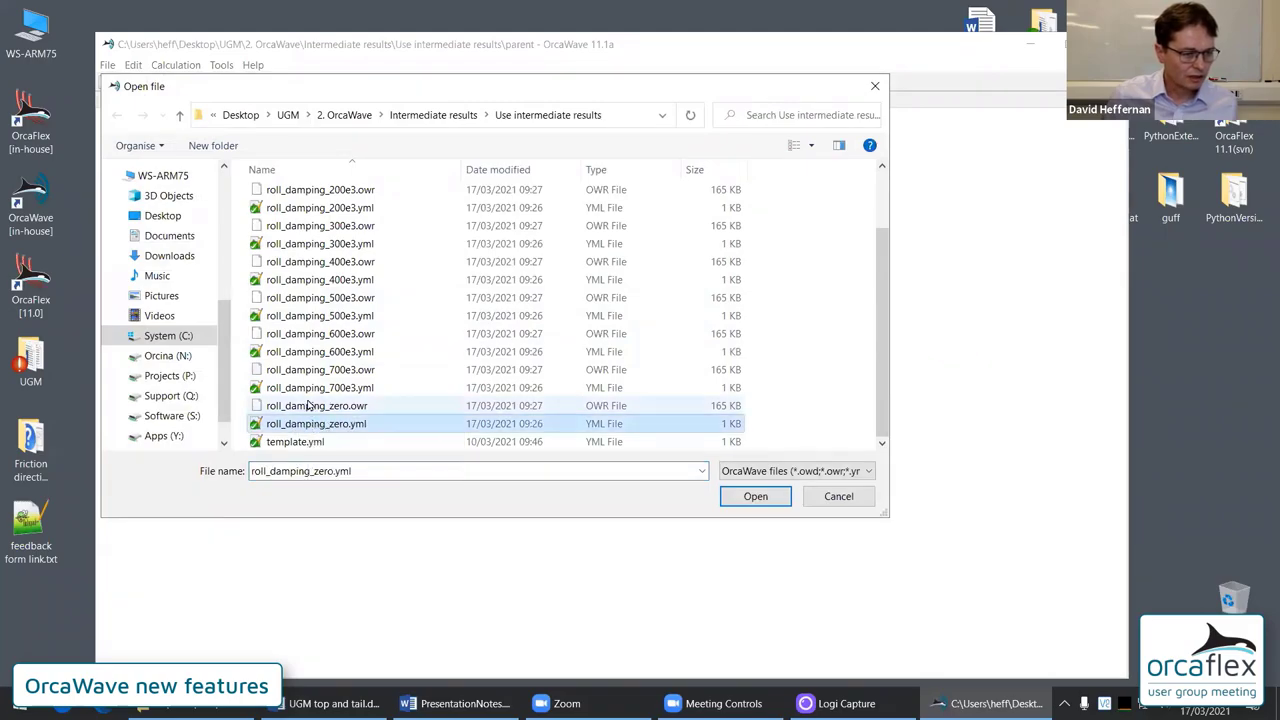
pyautogui.scroll(2, 316, 290)
pyautogui.doubleClick(318, 248)
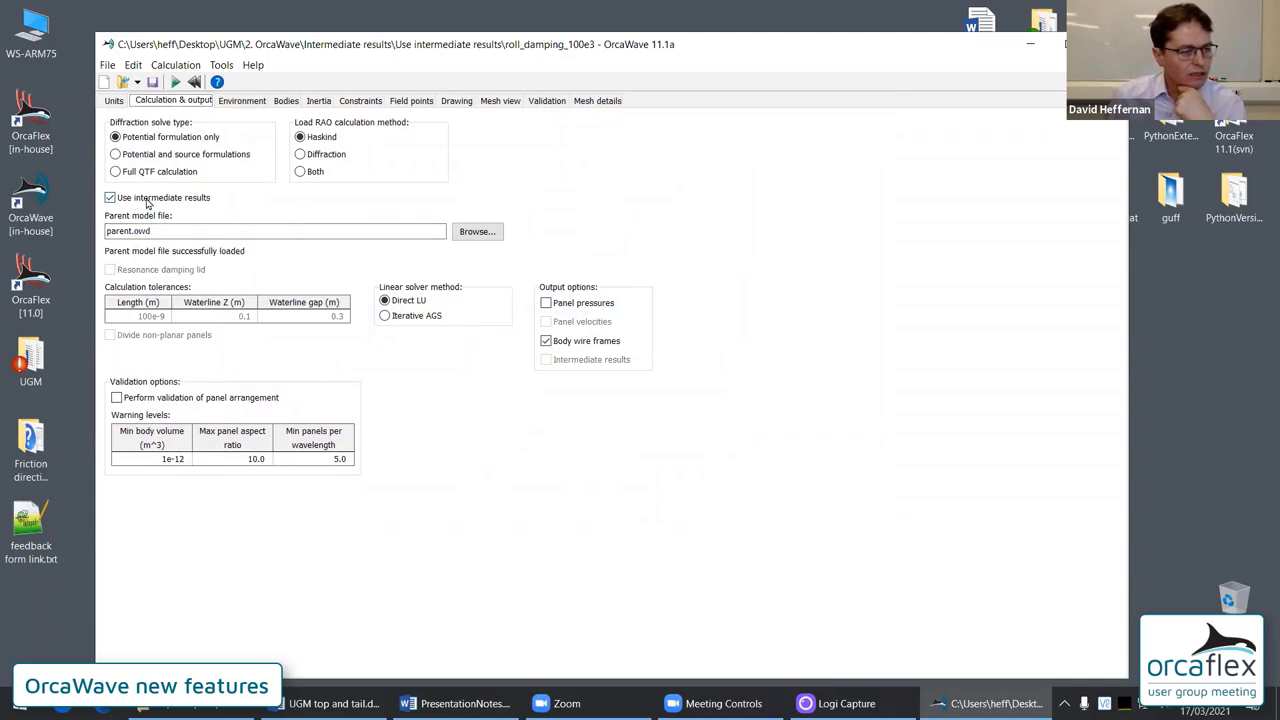
# Check the parent model file reference and the roll term in Body1's external damping matrix
pyautogui.moveTo(172, 231); pyautogui.dragTo(106, 231)
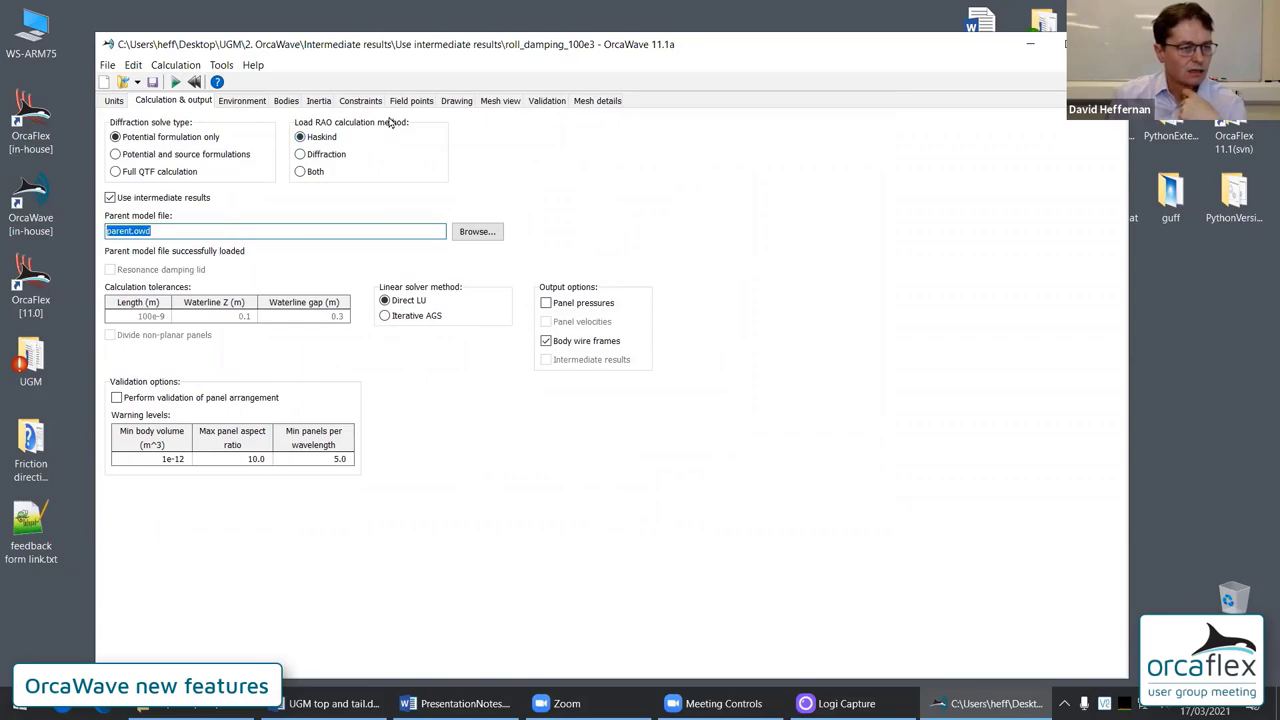
pyautogui.click(361, 100)
pyautogui.click(254, 351)
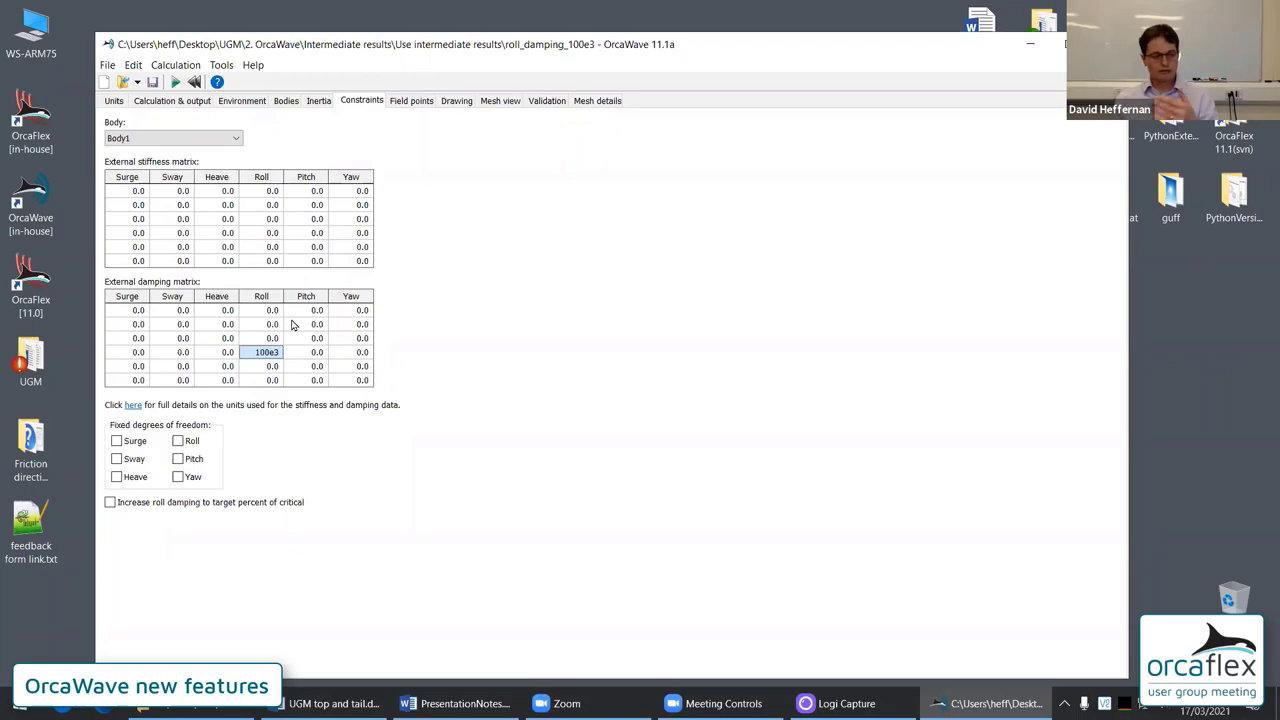
# Switch to File Explorer and open Preprocessing.xlsx from the Use intermediate results folder in Intermediate results
pyautogui.press('super+e')
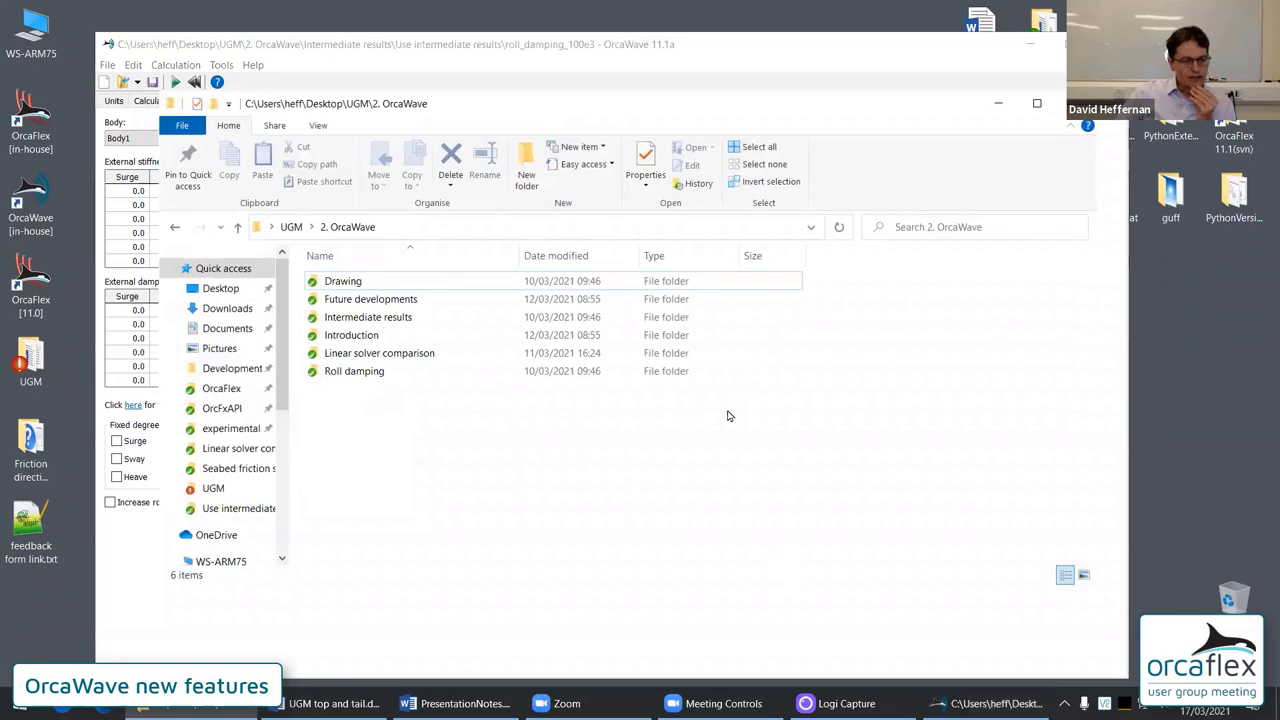
pyautogui.doubleClick(362, 317)
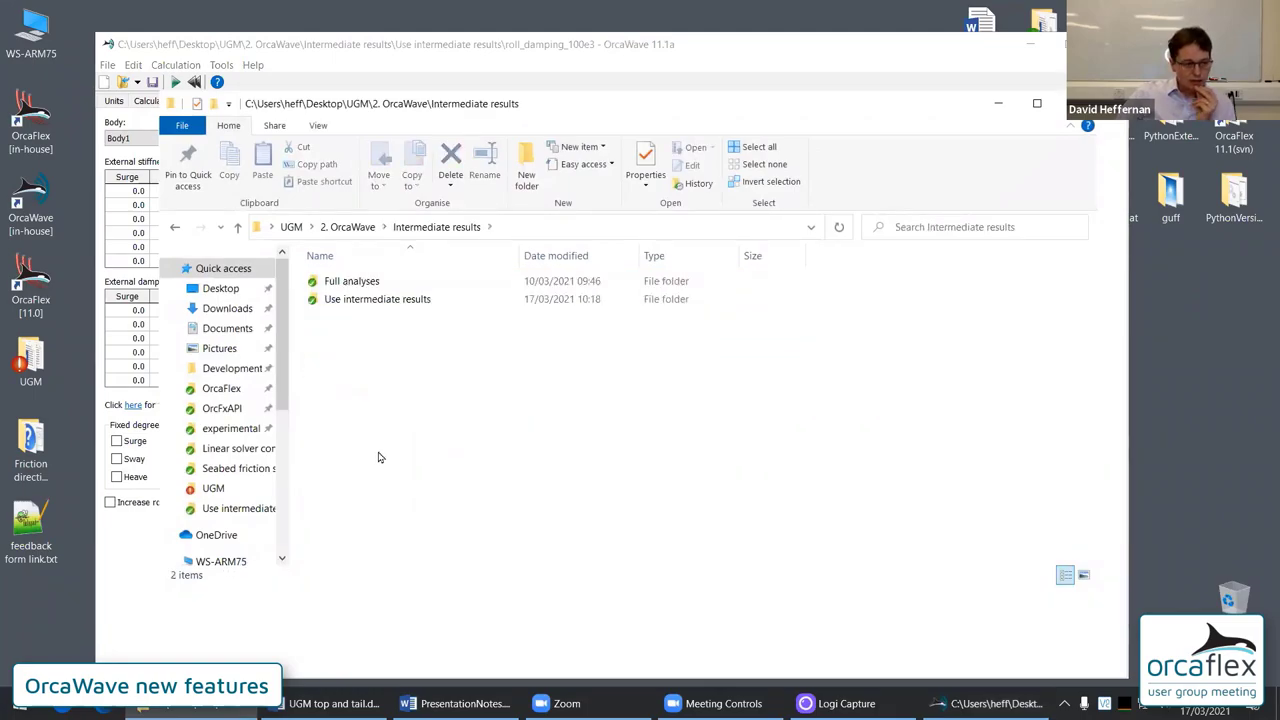
pyautogui.doubleClick(342, 299)
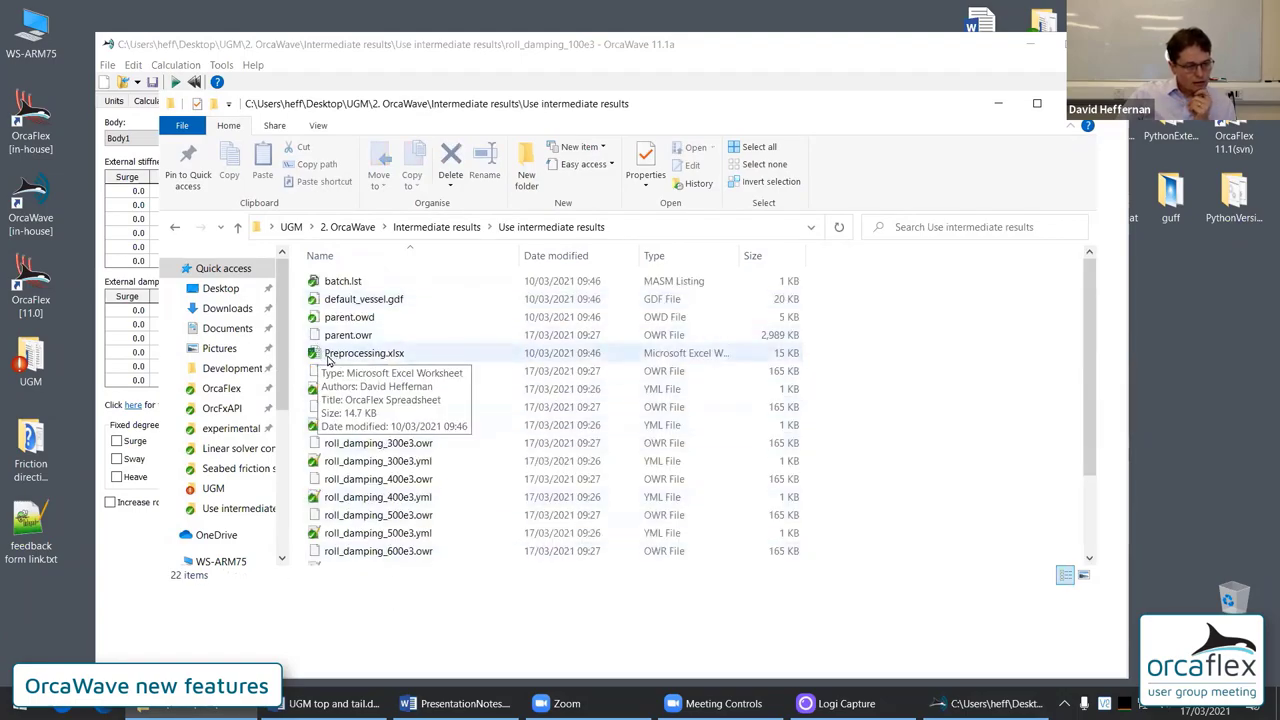
pyautogui.click(340, 356)
pyautogui.doubleClick(343, 356)
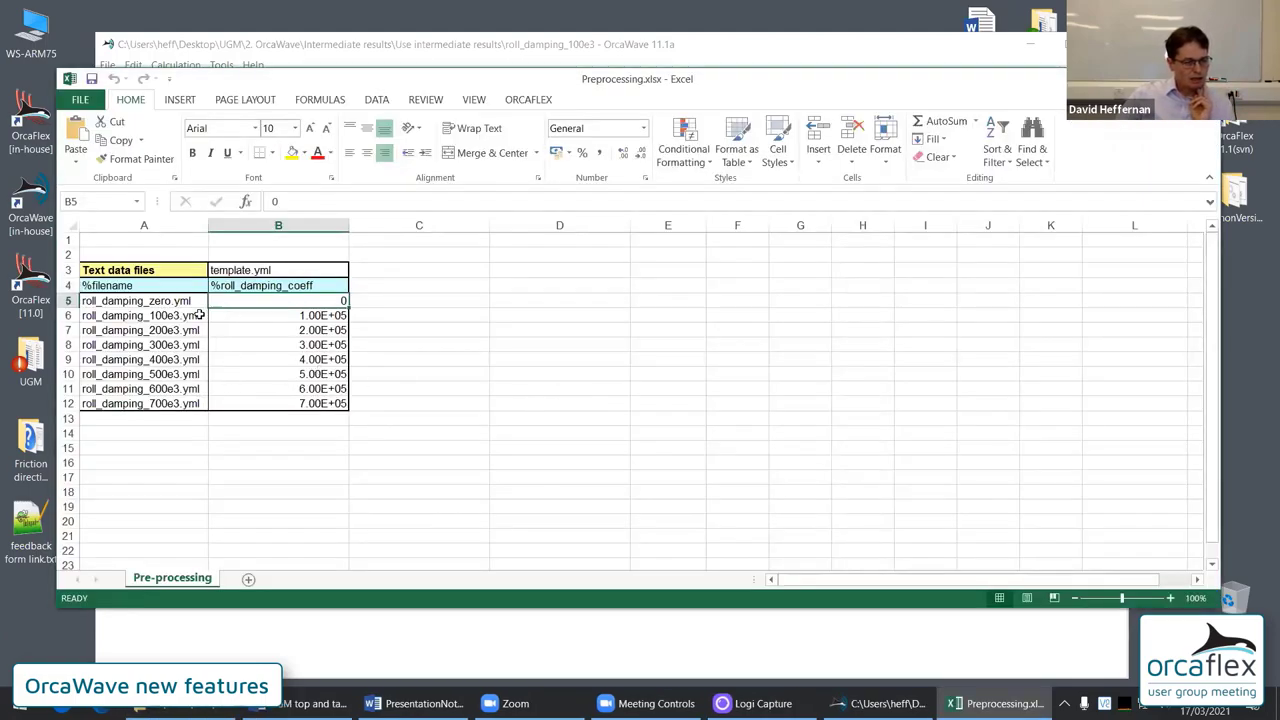
# Examine the roll damping coefficients assigned to the 100e3, 200e3 and 300e3 text data files in the Pre-processing sheet
pyautogui.click(234, 316)
pyautogui.click(236, 332)
pyautogui.click(234, 346)
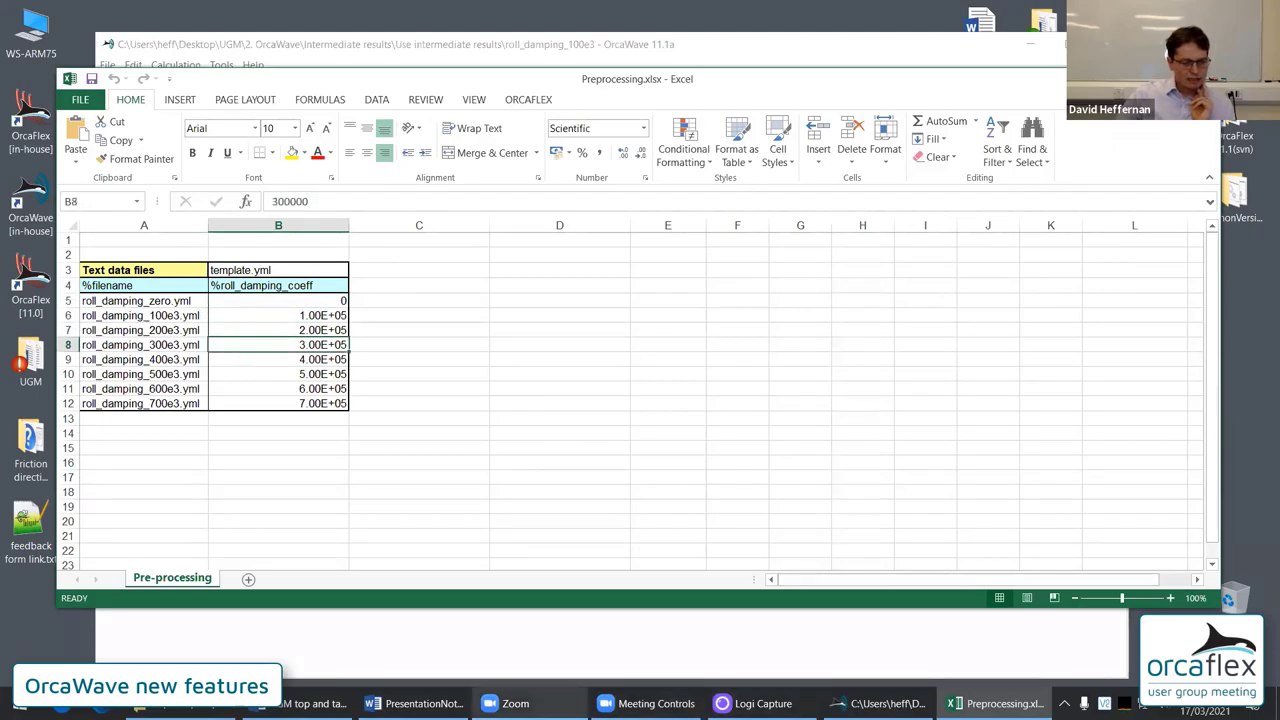
# Show the OrcaFlex commands for the Text data files table in Preprocessing.xlsx and switch to the Use intermediate results folder in File Explorer
pyautogui.click(148, 272)
pyautogui.click(540, 101)
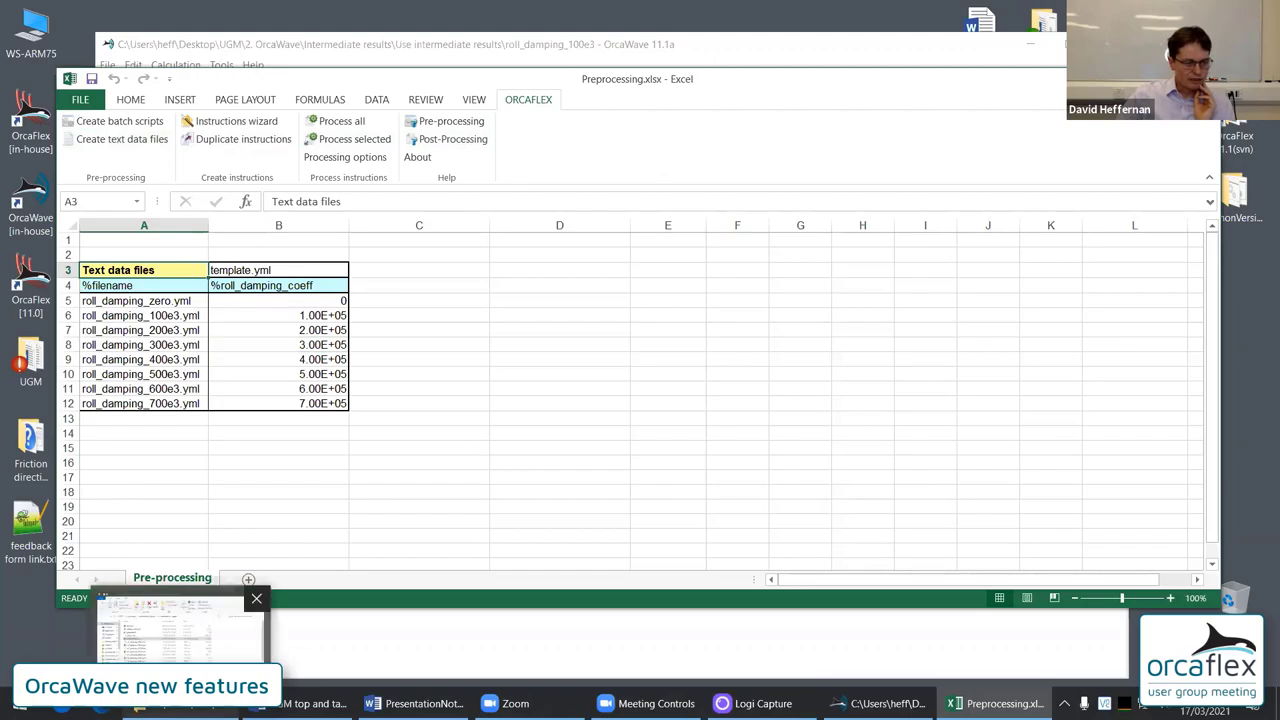
pyautogui.click(180, 712)
pyautogui.click(336, 372)
pyautogui.click(349, 393)
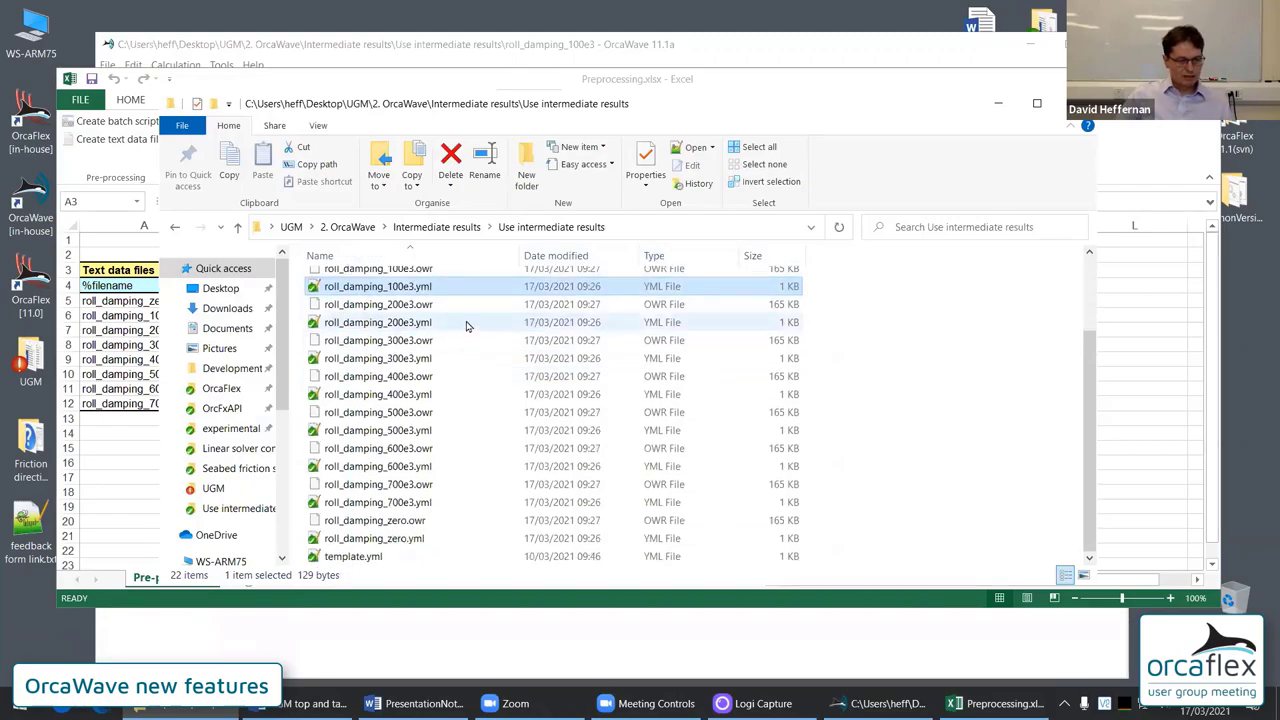
# Open template.yml in Notepad++ and highlight the %roll_damping_coeff variable on the BodyExternalDampingMatrixRx[4] line
pyautogui.scroll(-1, 466, 325)
pyautogui.scroll(-1, 378, 490)
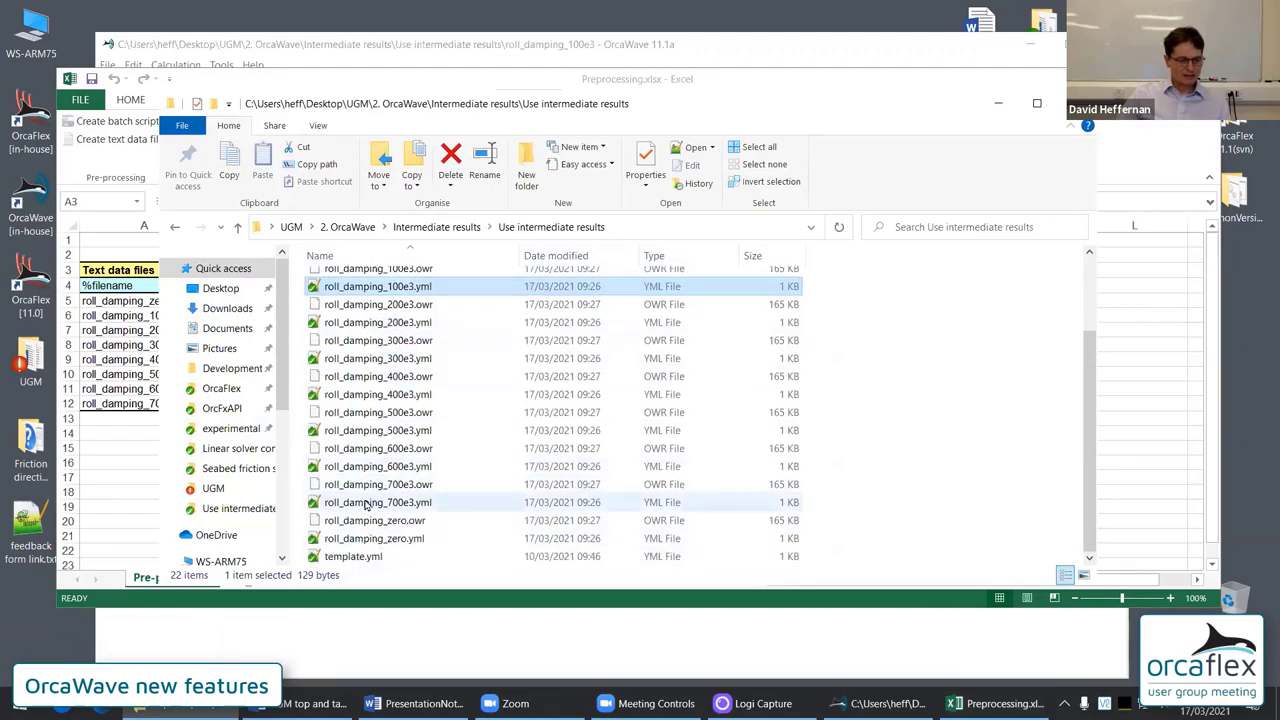
pyautogui.click(357, 557)
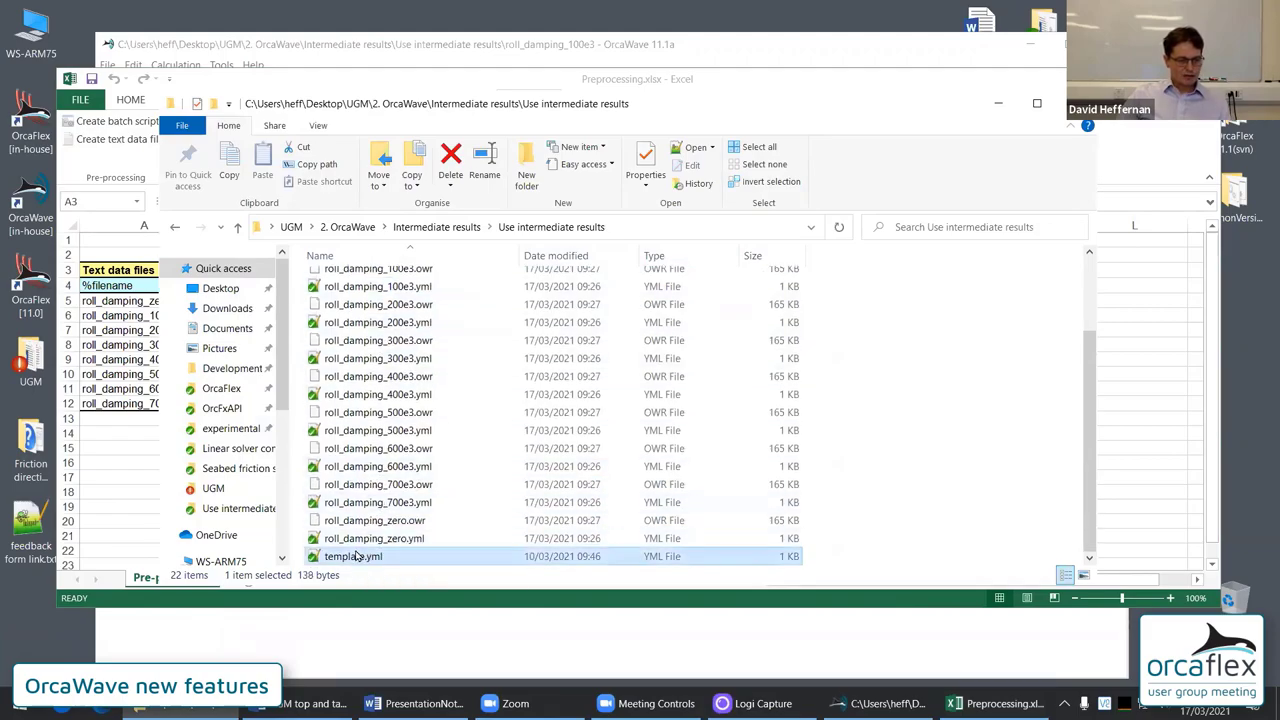
pyautogui.doubleClick(355, 556)
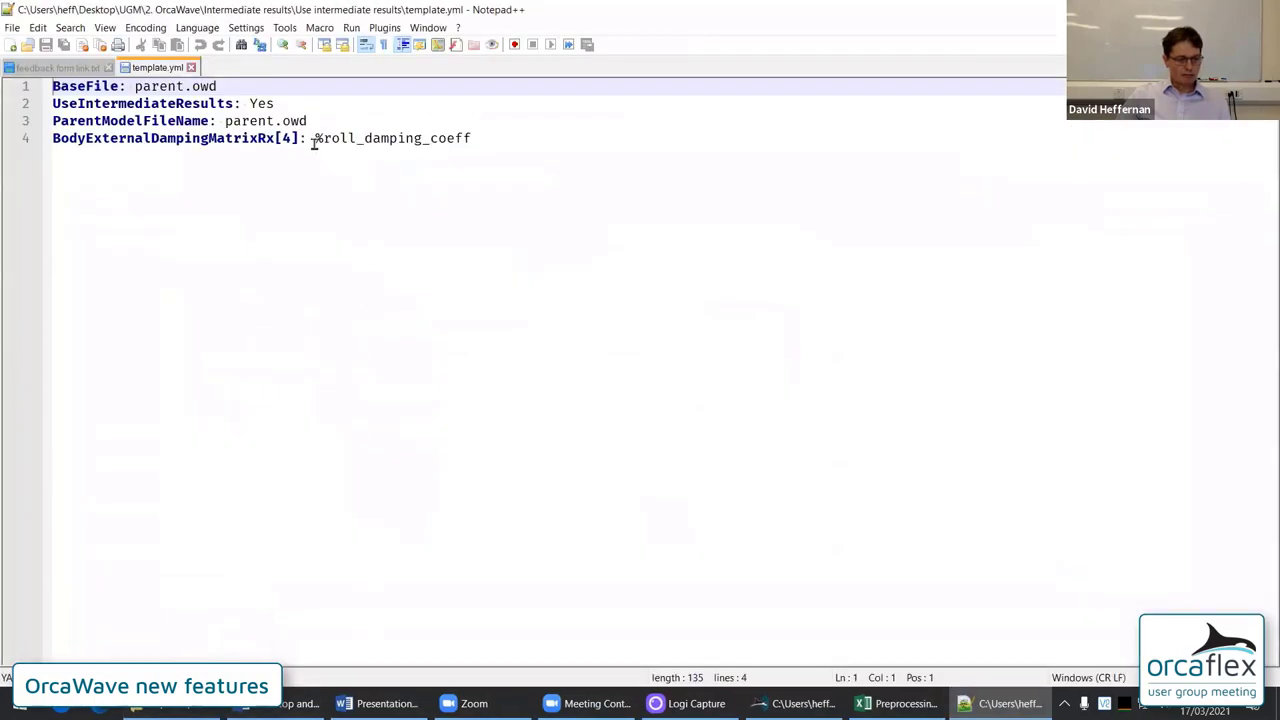
pyautogui.moveTo(314, 140); pyautogui.dragTo(486, 150)
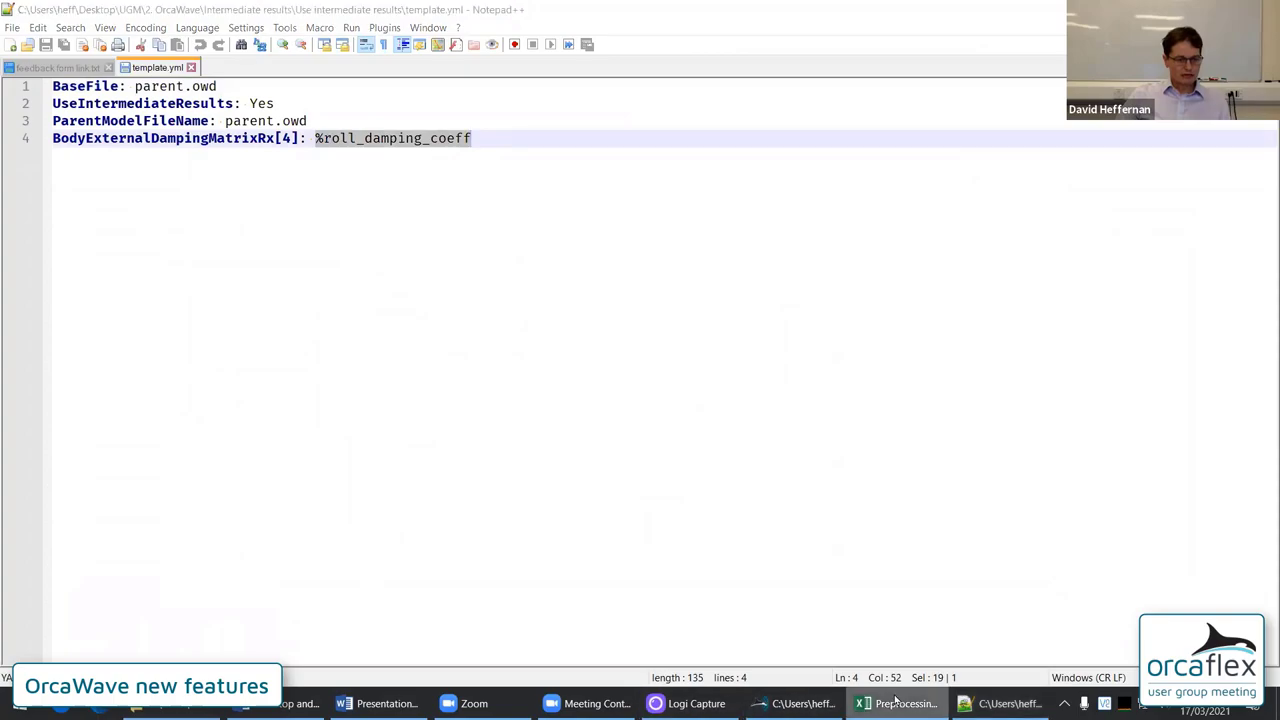
# Switch to Preprocessing.xlsx in Excel and check the %roll_damping_coeff heading and the coefficients for the 300e3 and 400e3 files
pyautogui.click(897, 703)
pyautogui.click(240, 285)
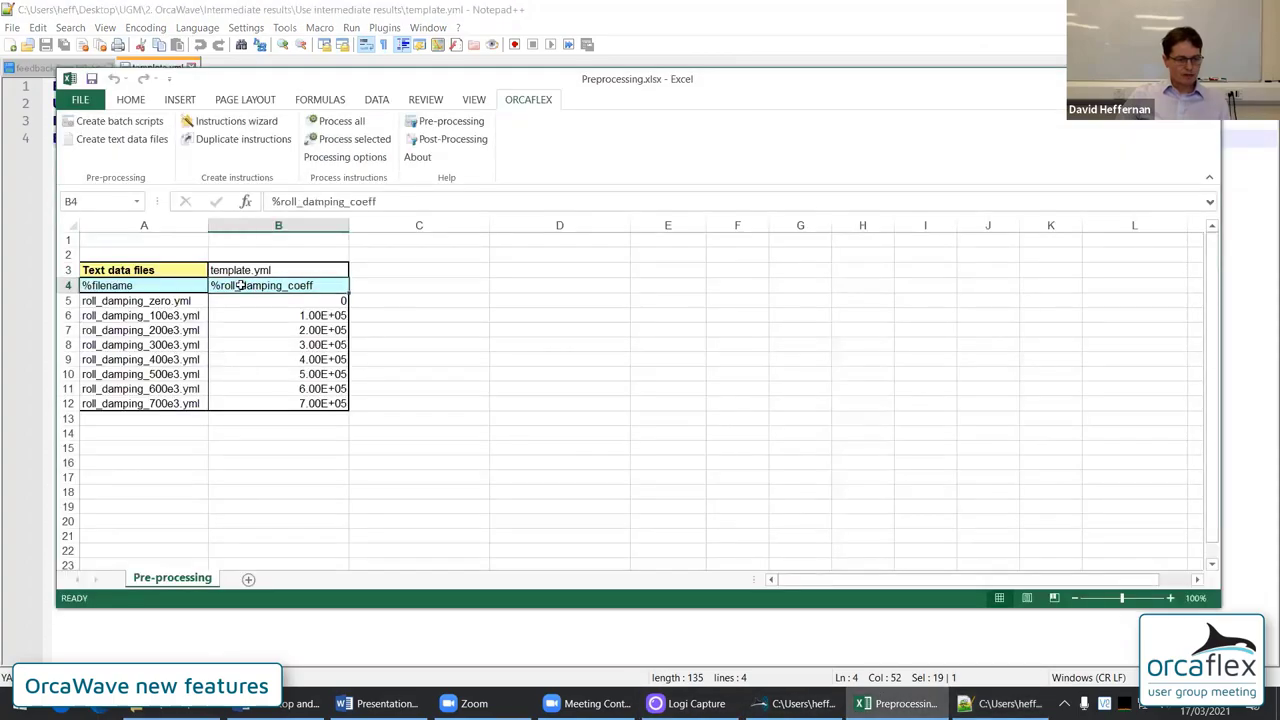
pyautogui.click(294, 344)
pyautogui.click(290, 358)
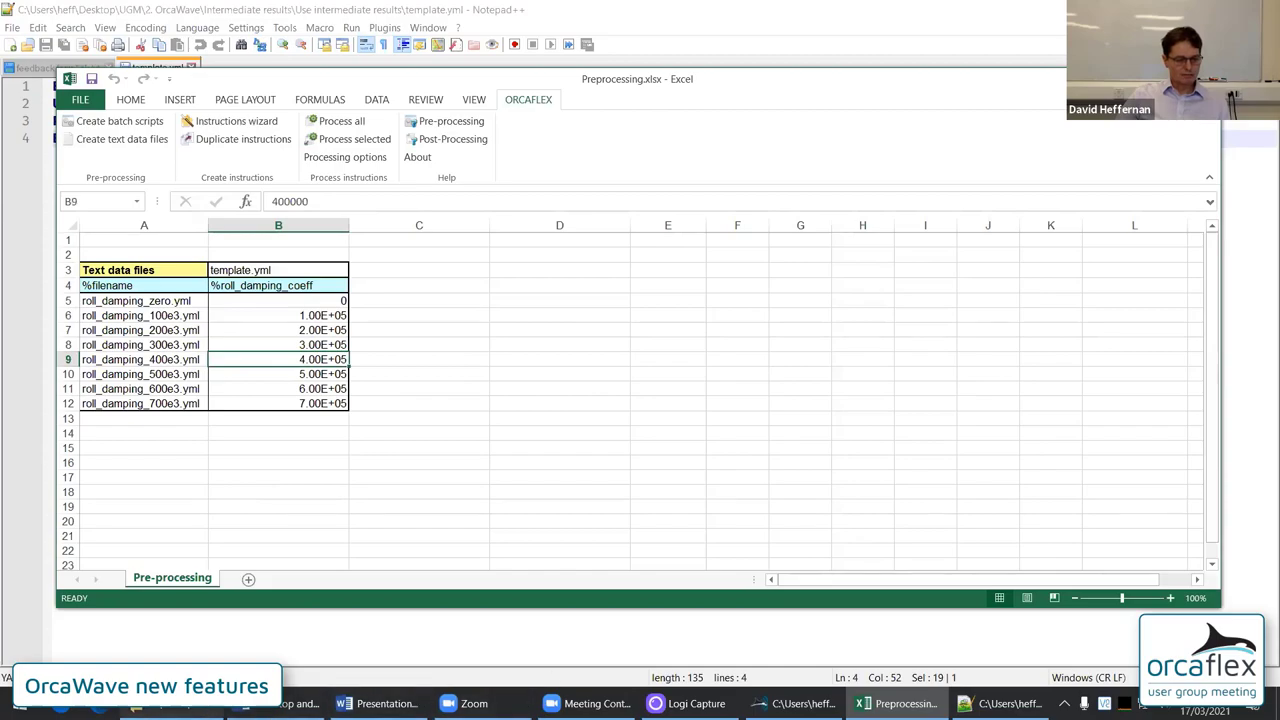
# Open roll_damping_400e3.yml from File Explorer and switch to OrcaWave to compare it with Body1's external damping matrix
pyautogui.click(172, 703)
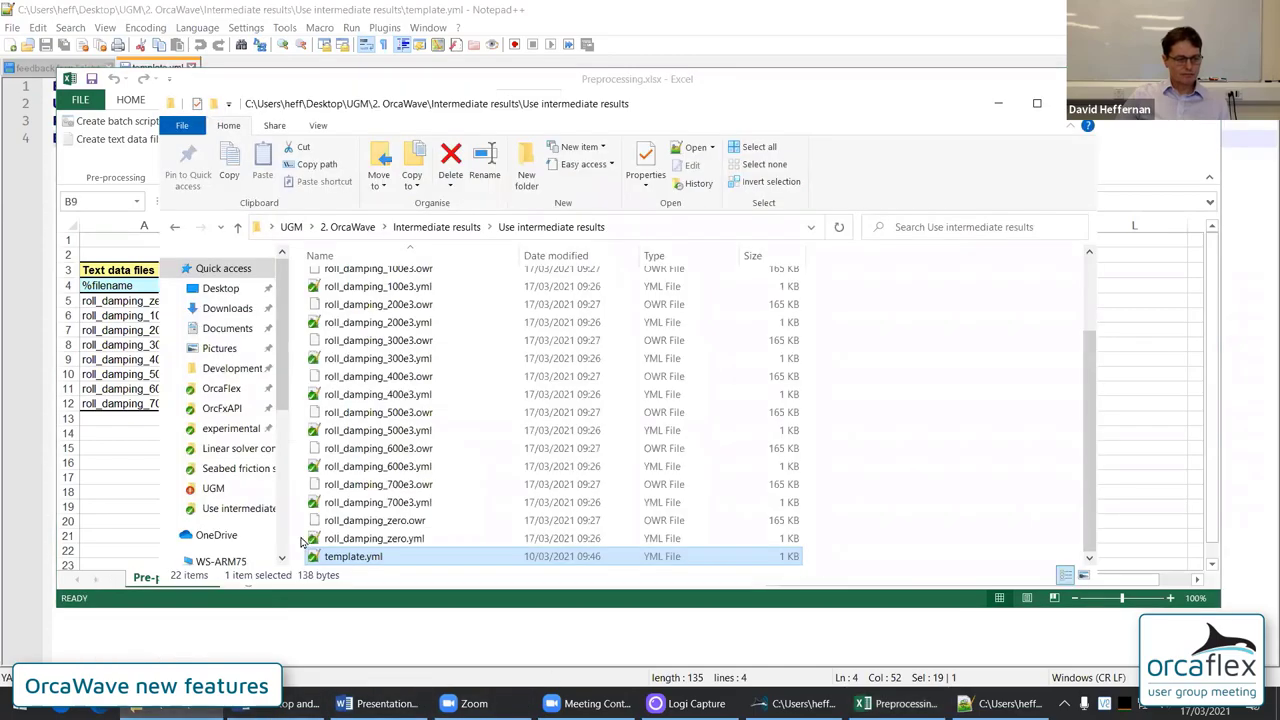
pyautogui.doubleClick(364, 396)
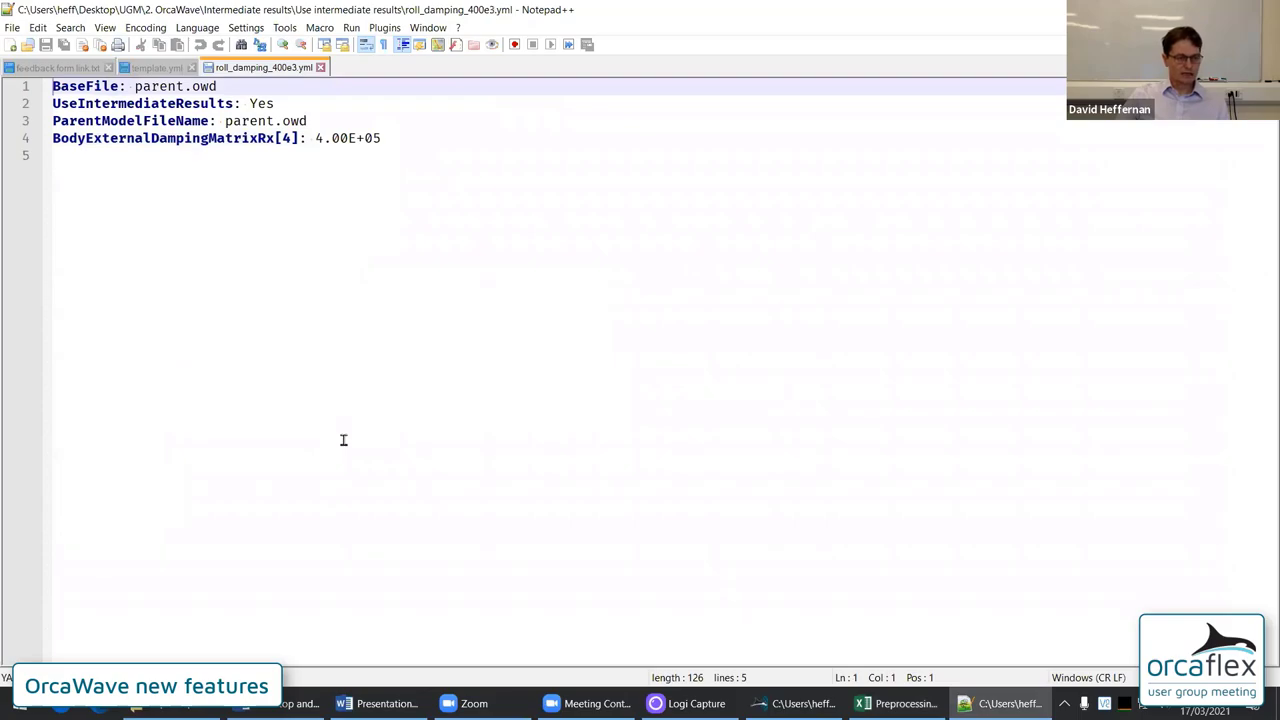
pyautogui.click(797, 703)
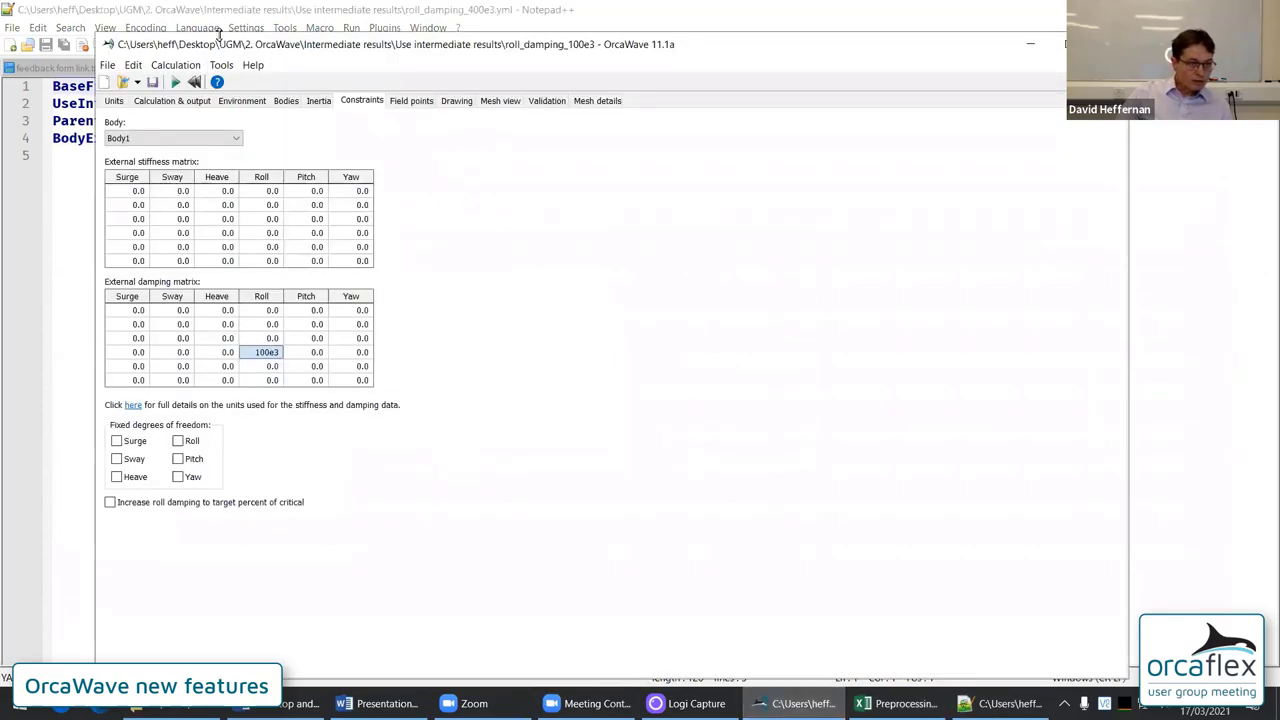
pyautogui.moveTo(217, 35); pyautogui.dragTo(216, 63)
# Switch to Notepad++ and open roll_damping_100e3.yml from the Use intermediate results folder
pyautogui.click(1005, 703)
pyautogui.click(27, 45)
pyautogui.click(226, 266)
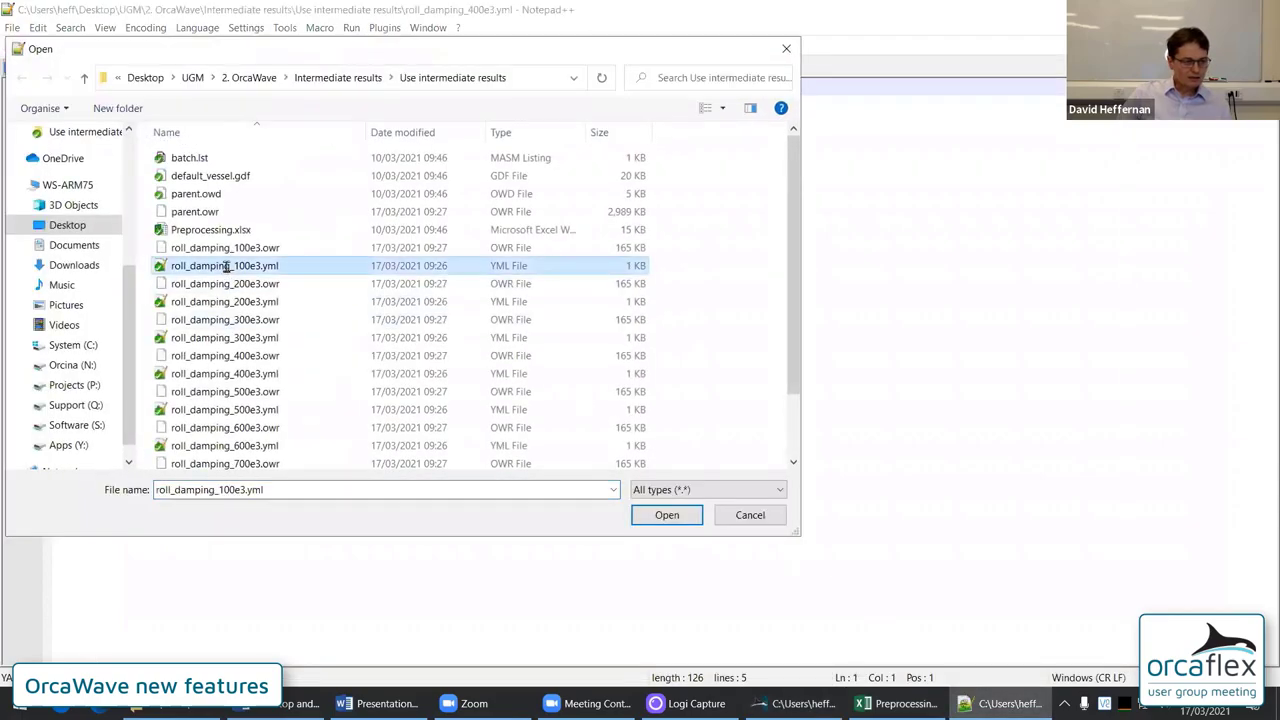
pyautogui.doubleClick(226, 266)
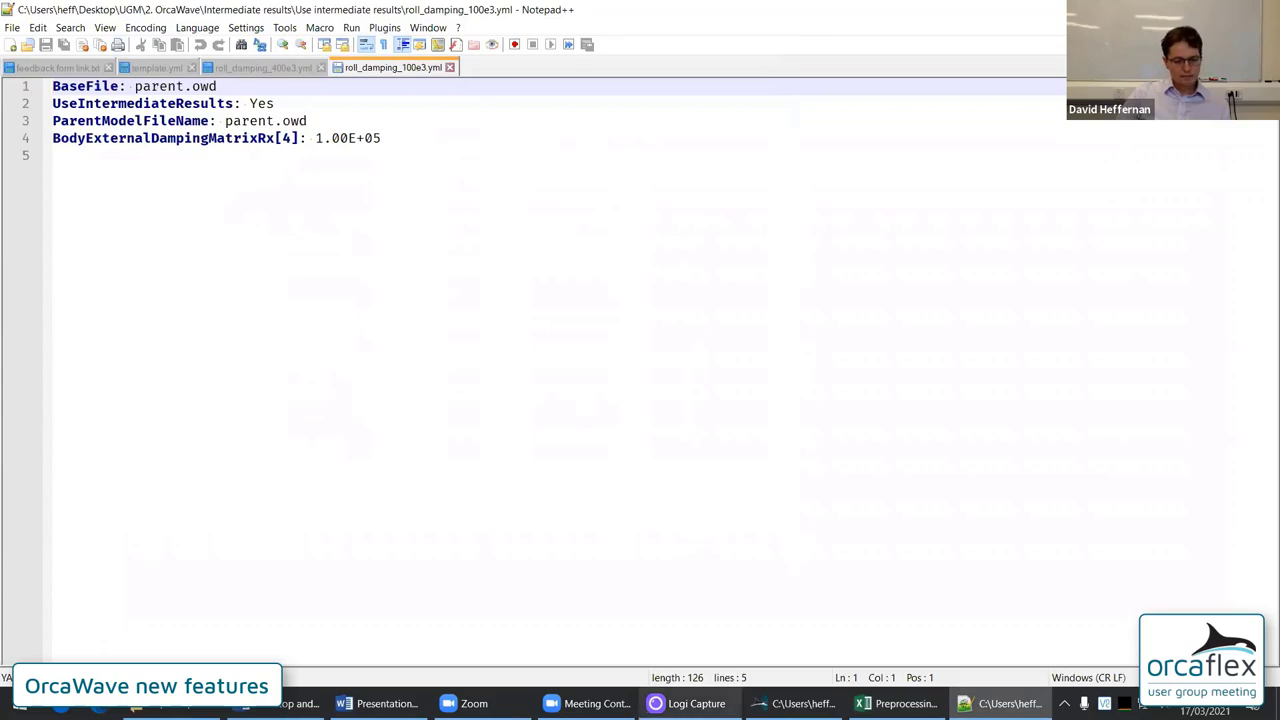
# Switch to OrcaWave and open the file selection for adding jobs in batch processing
pyautogui.click(790, 703)
pyautogui.click(175, 92)
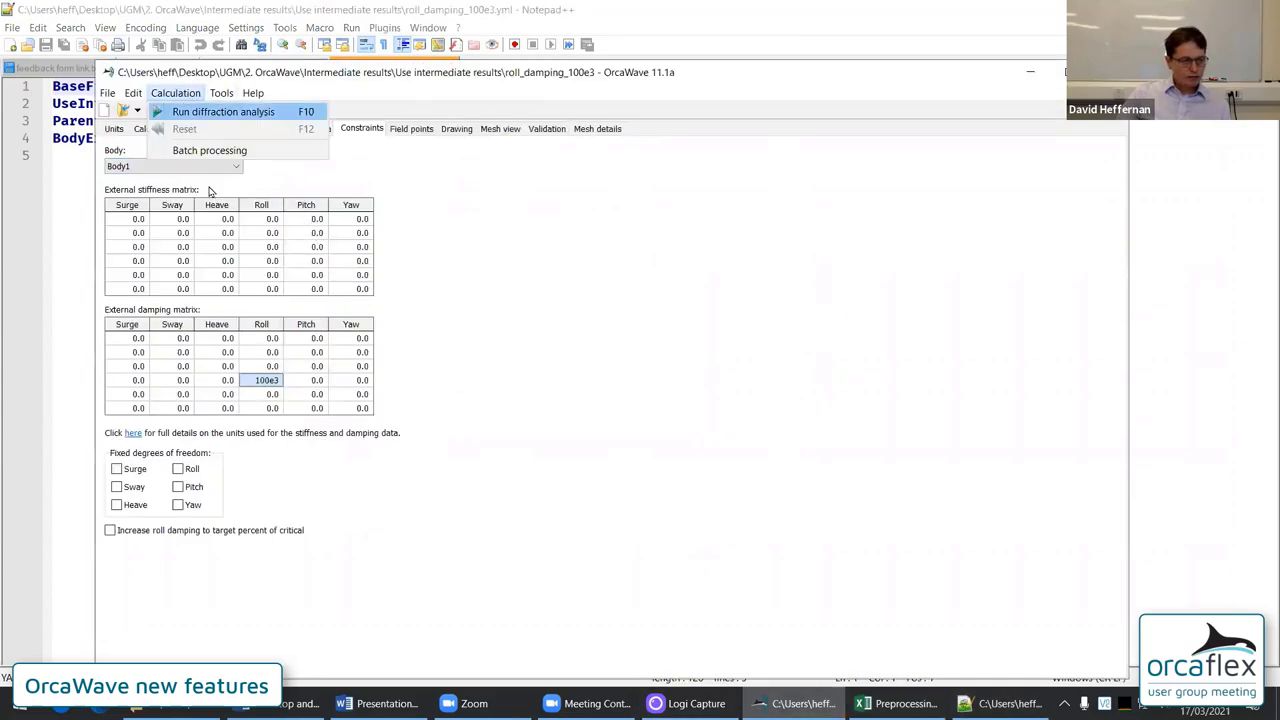
pyautogui.click(209, 151)
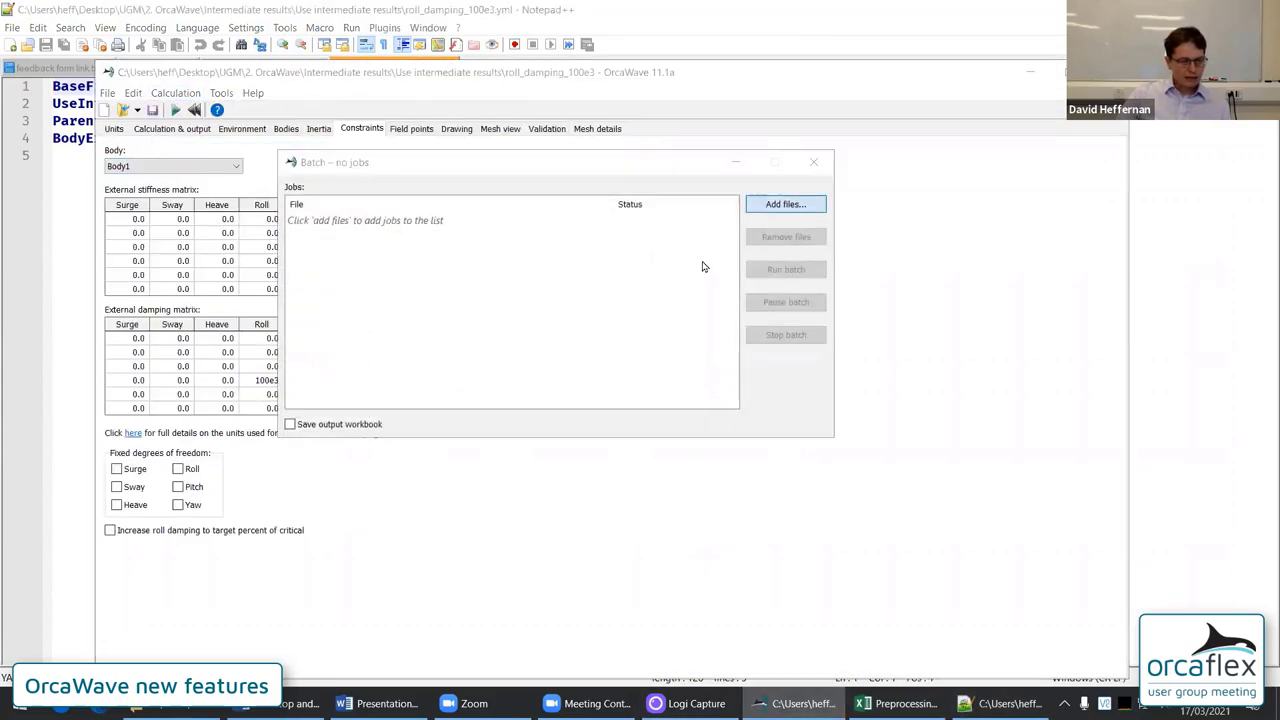
pyautogui.press('Return')
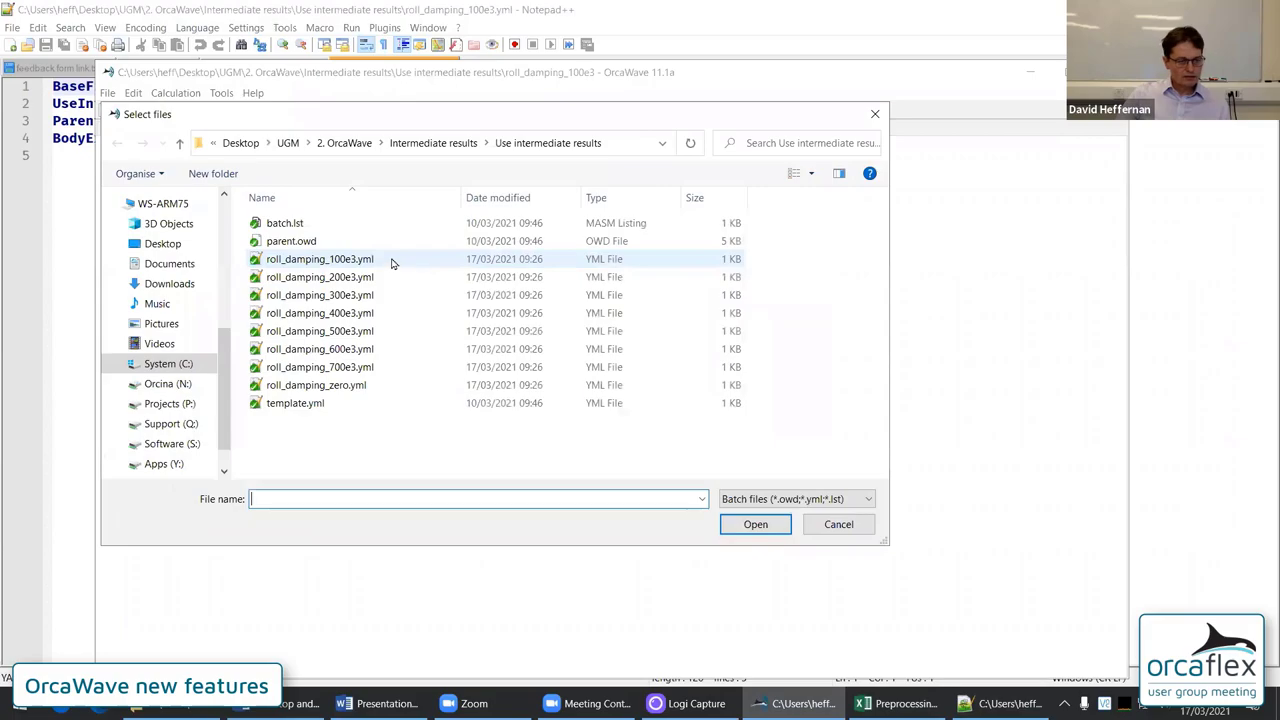
pyautogui.click(276, 243)
pyautogui.click(300, 259)
pyautogui.keyDown('shift'); pyautogui.click(296, 385); pyautogui.keyUp('shift')
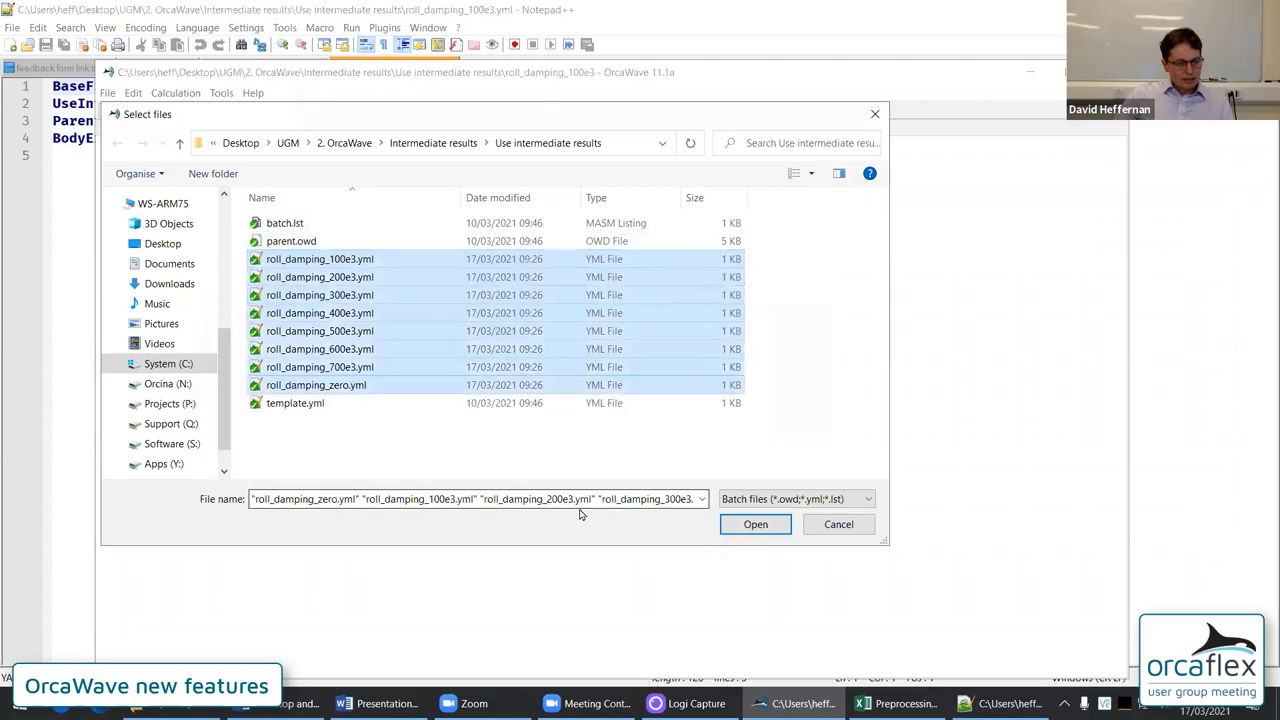
# Open batch.lst in Notepad++ to review its list of models, close it and return to OrcaWave's file selection
pyautogui.click(282, 224)
pyautogui.rightClick(288, 227)
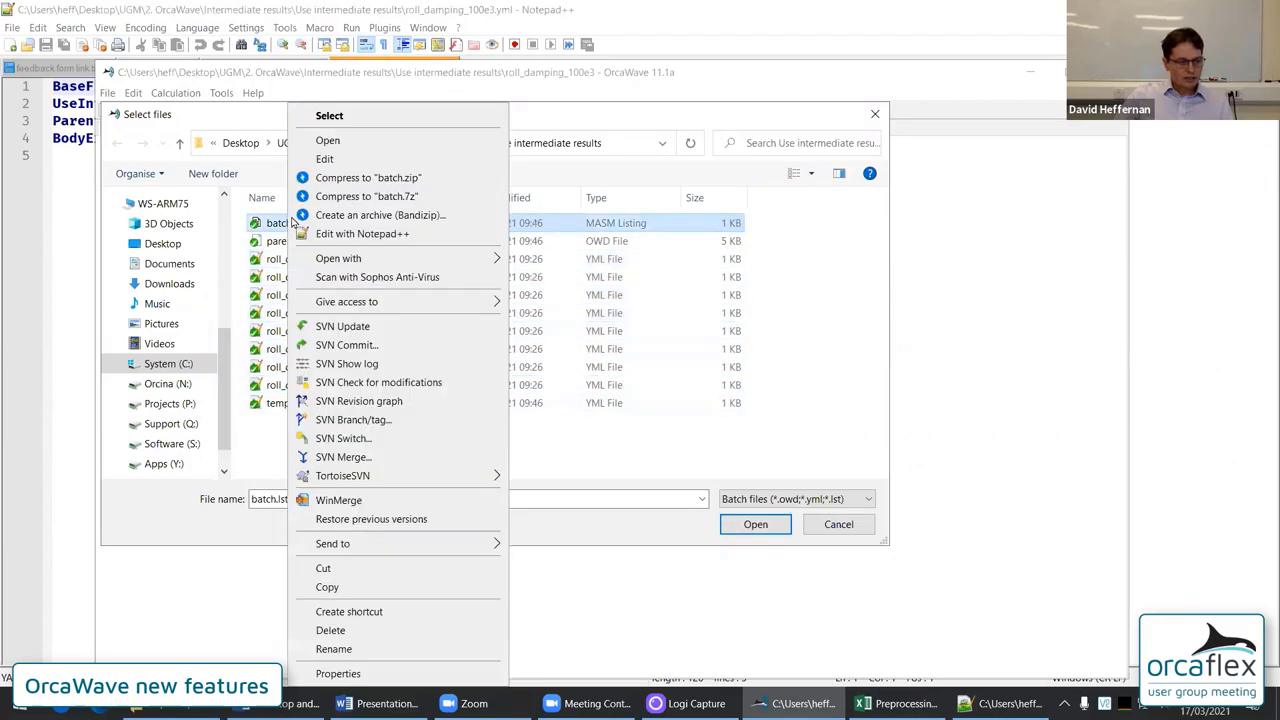
pyautogui.click(350, 233)
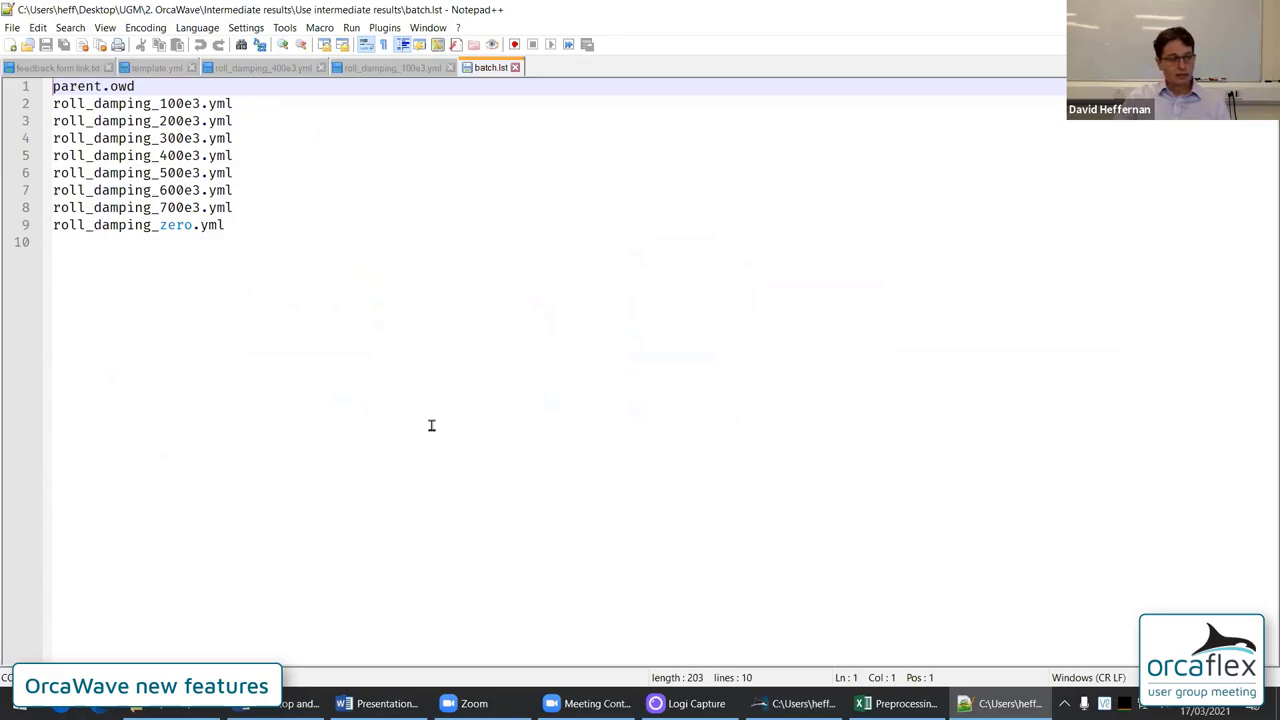
pyautogui.hotkey('ctrl', 'w')
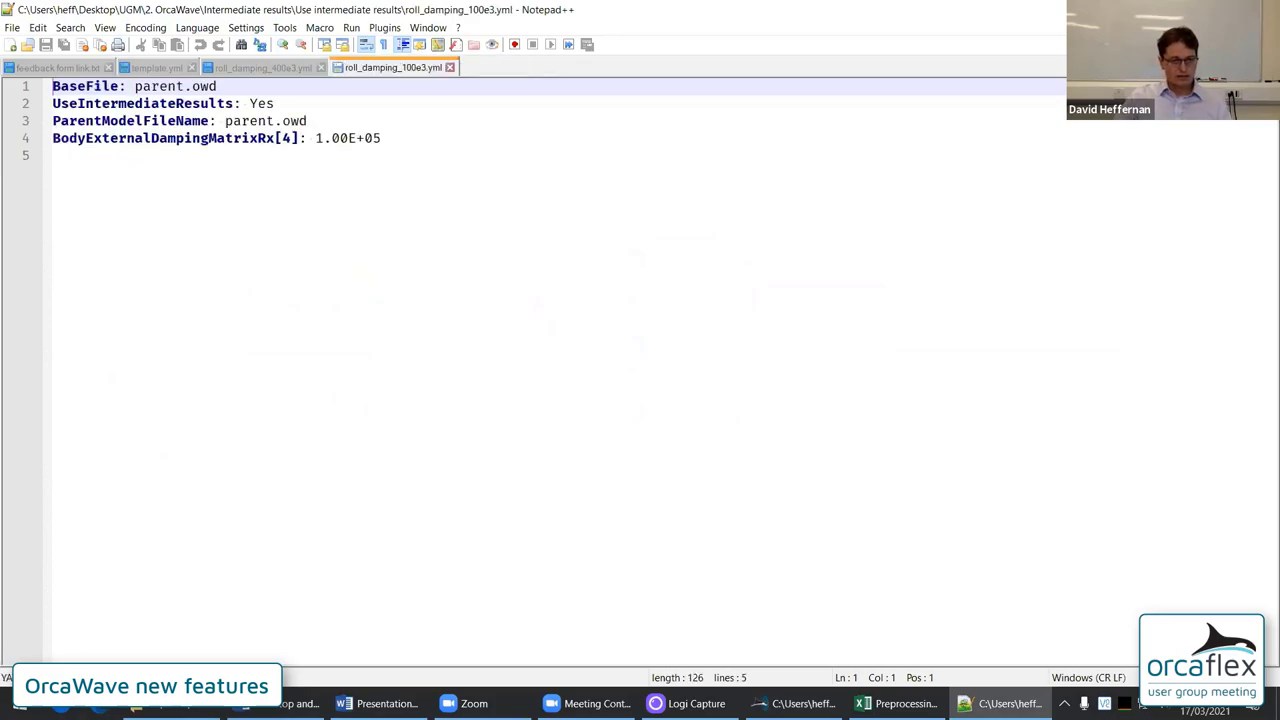
pyautogui.hotkey('alt', 'Tab')
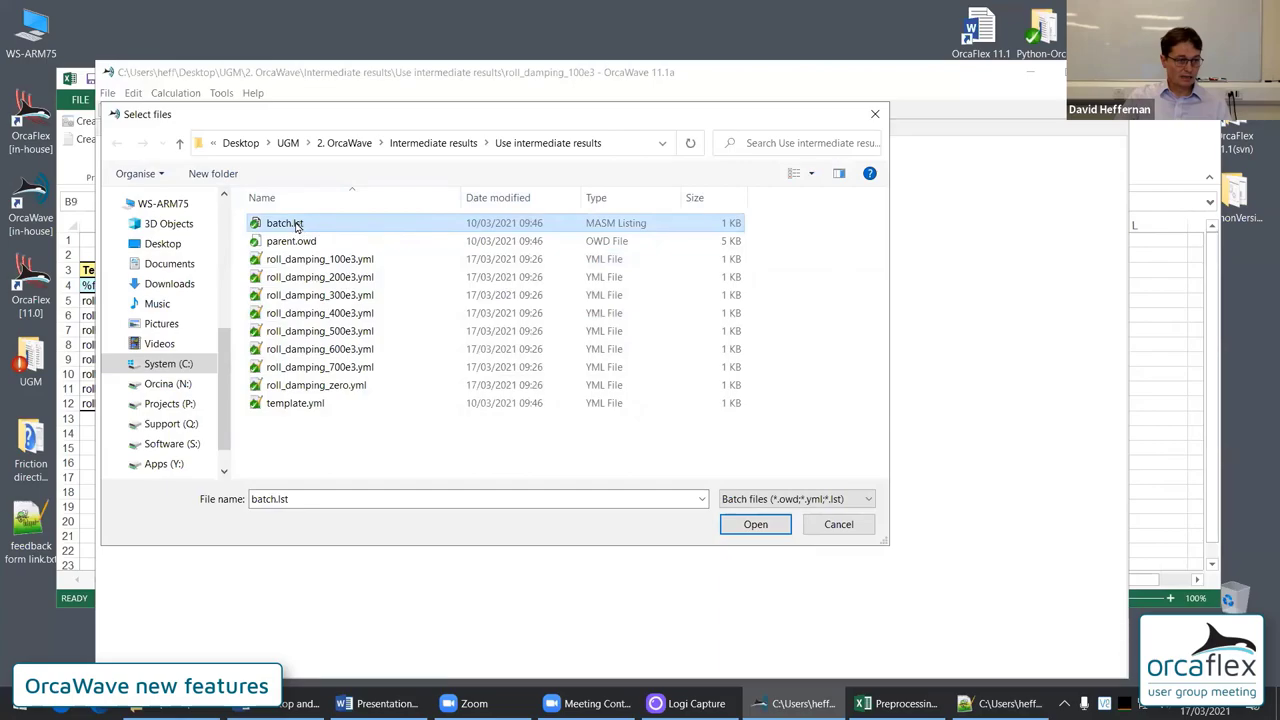
# Add the jobs from batch.lst to the batch and move parent.owd down to just above roll_damping_zero.yml
pyautogui.doubleClick(297, 226)
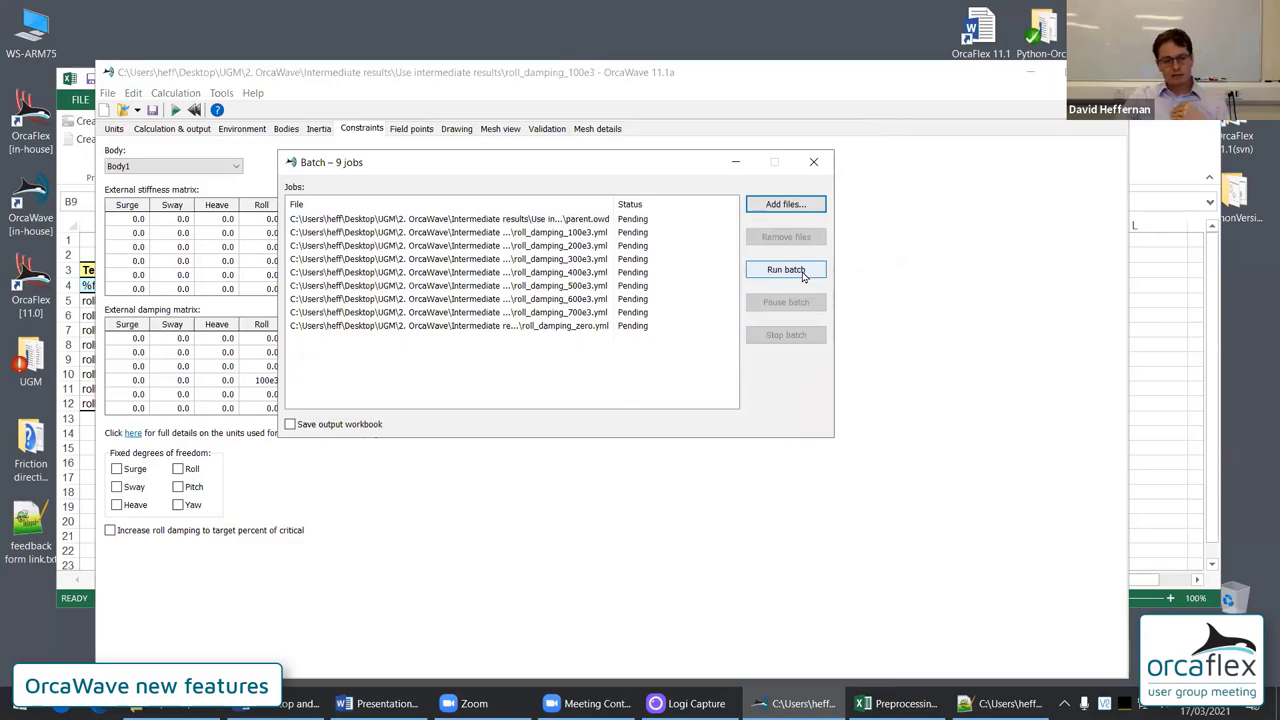
pyautogui.click(519, 219)
pyautogui.moveTo(519, 219); pyautogui.dragTo(478, 333)
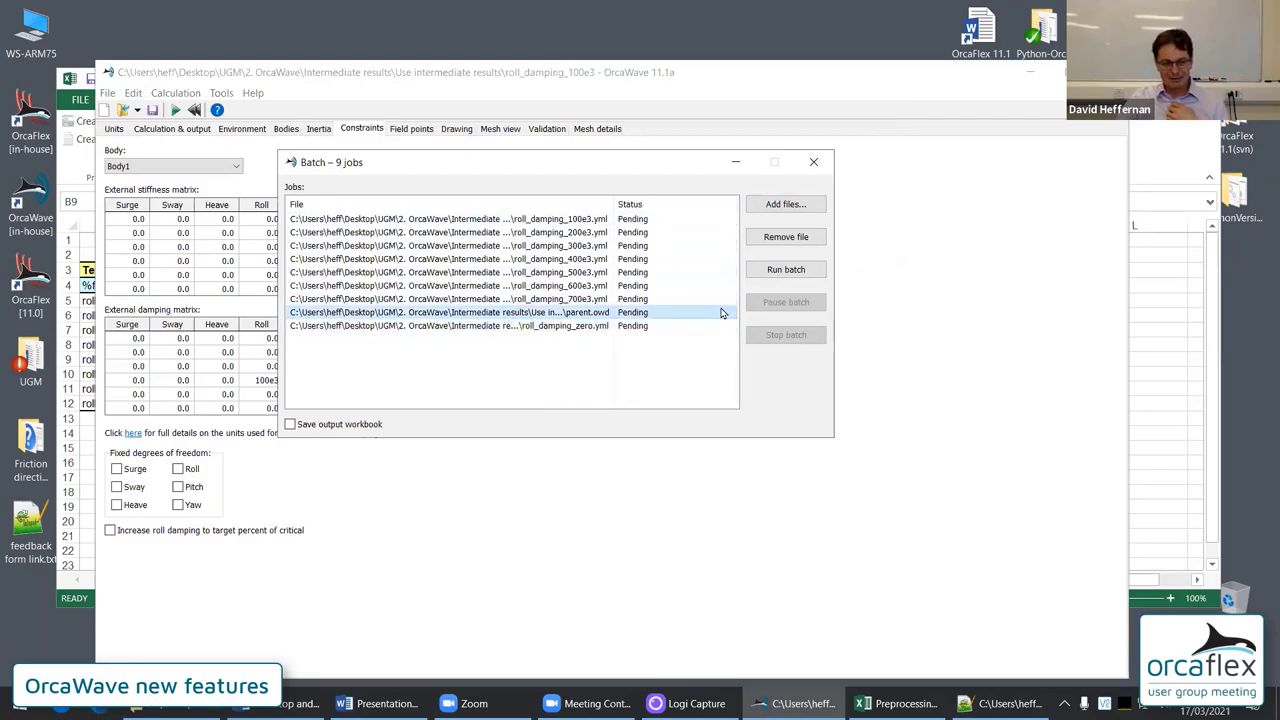
# Run the batch of parent and roll damping models and close the batch window
pyautogui.click(780, 270)
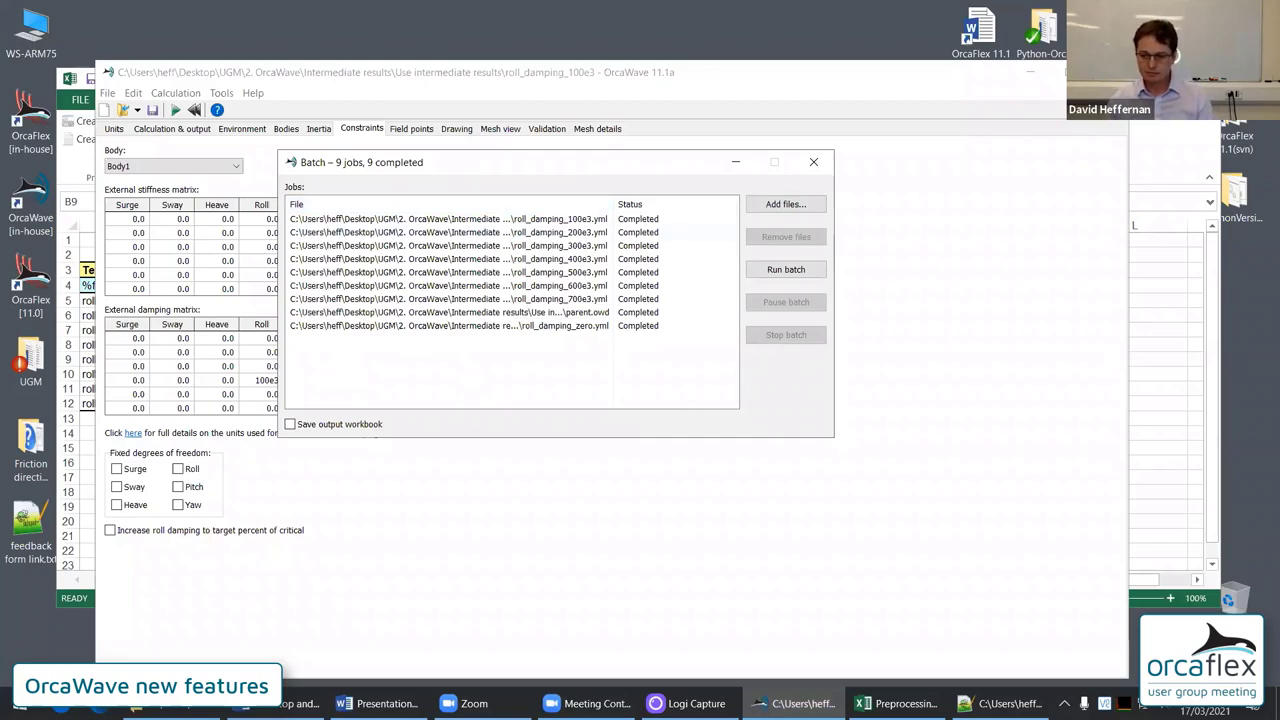
pyautogui.hotkey('alt', 'Tab')
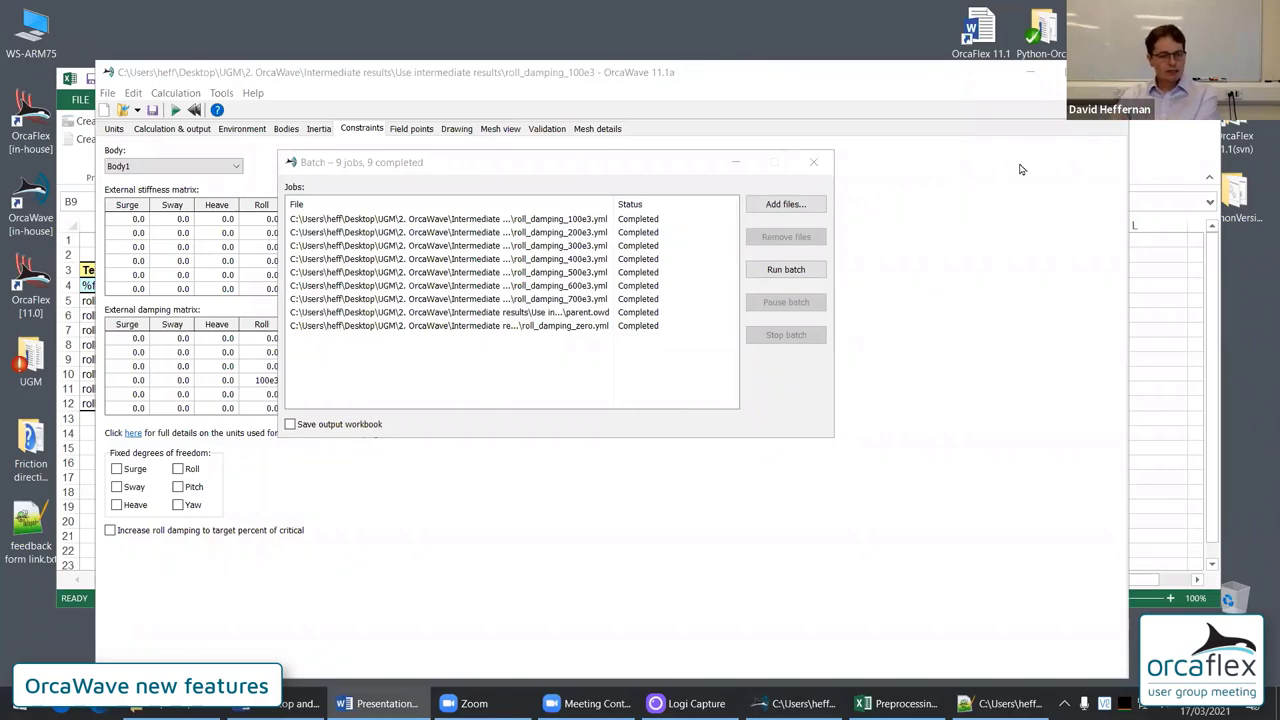
pyautogui.click(813, 162)
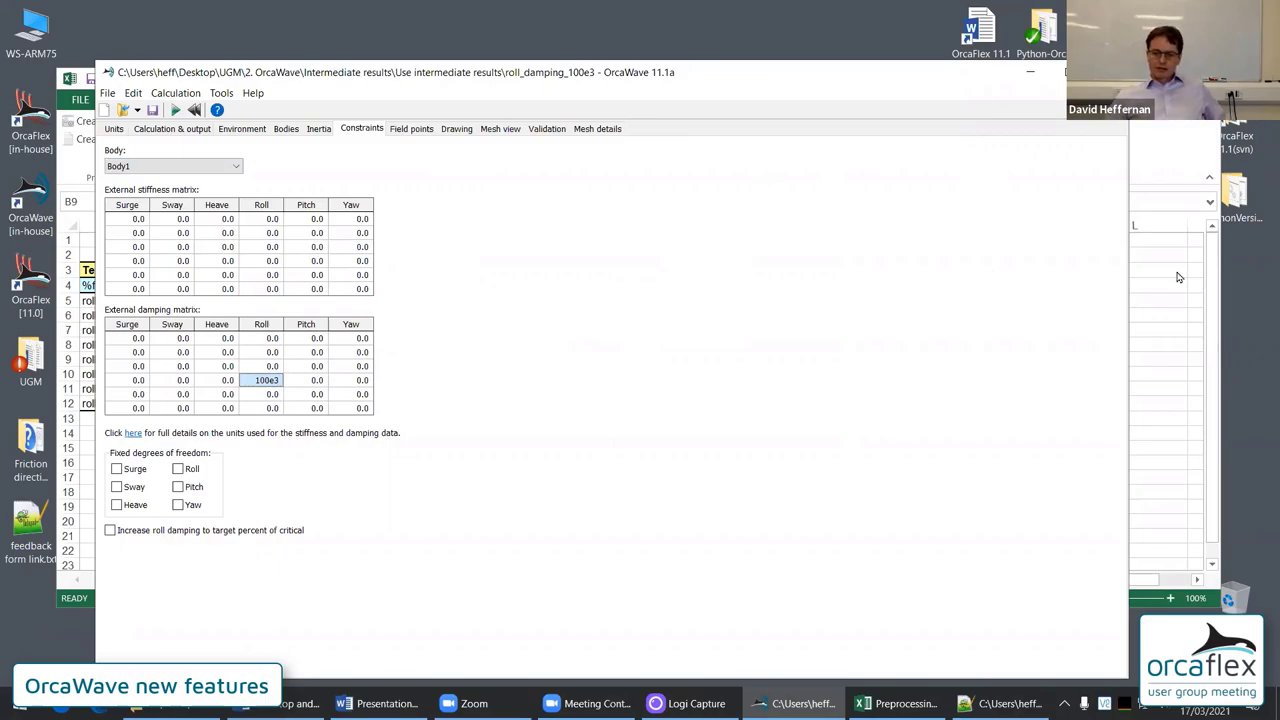
# Review Body1's inertia data and return to its constraints data
pyautogui.click(319, 131)
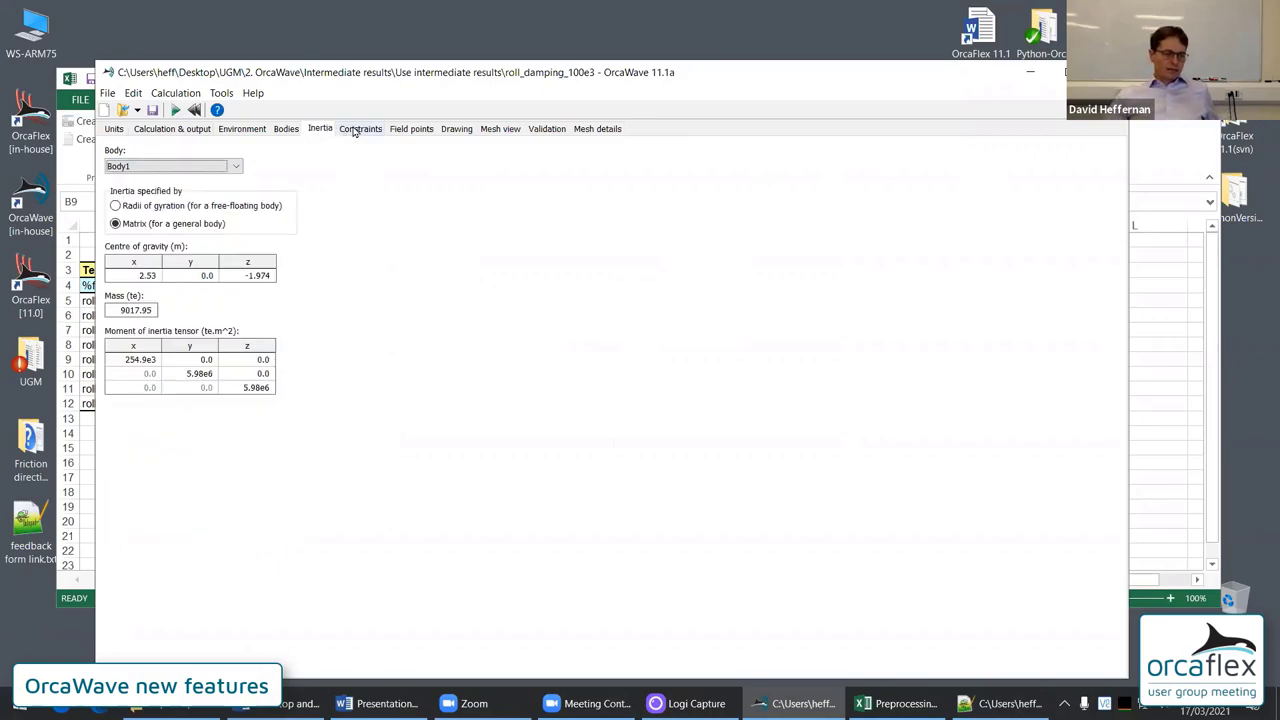
pyautogui.click(354, 130)
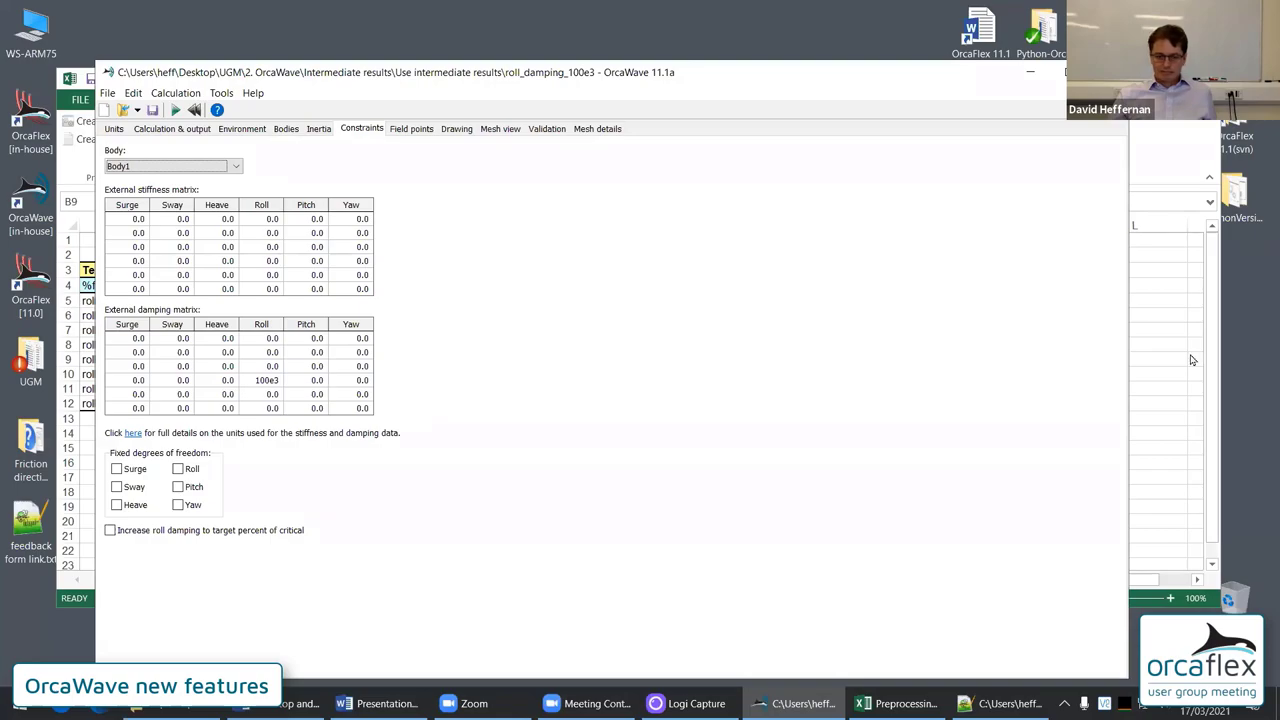
# Start a new model and open extra_roll_damping_zero.owr from the Roll damping folder in 2. OrcaWave
pyautogui.click(104, 110)
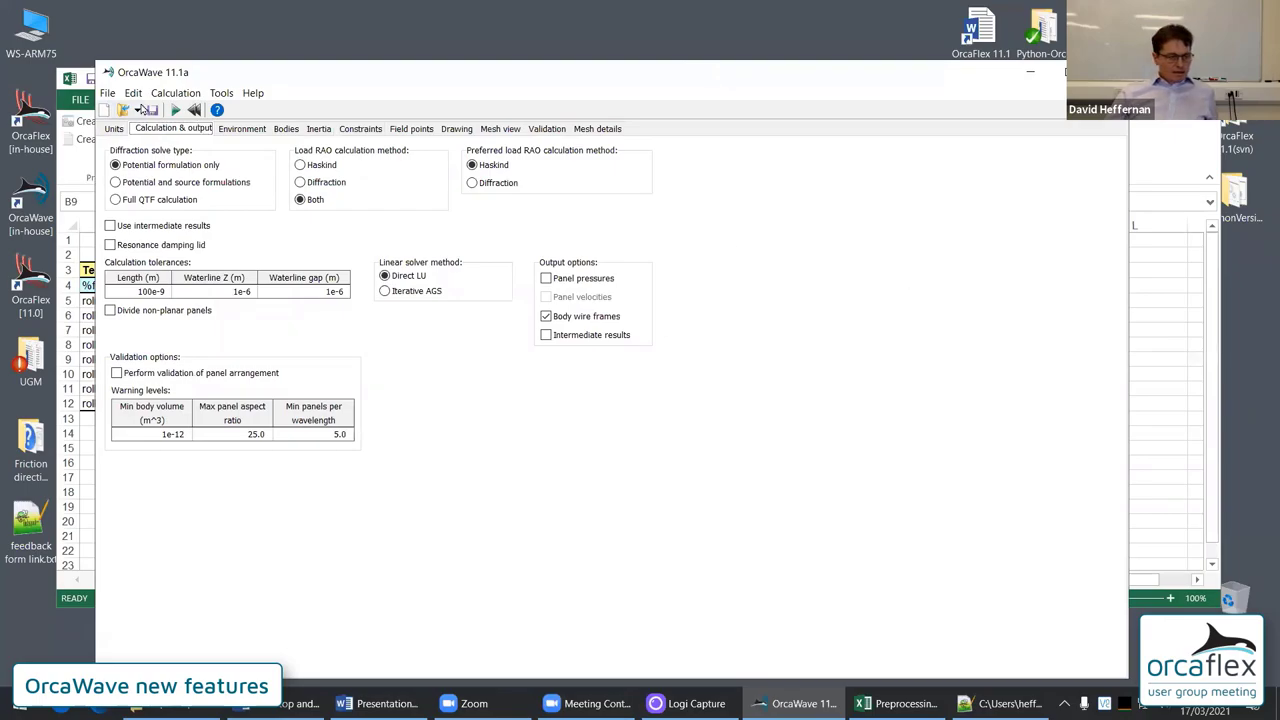
pyautogui.click(124, 110)
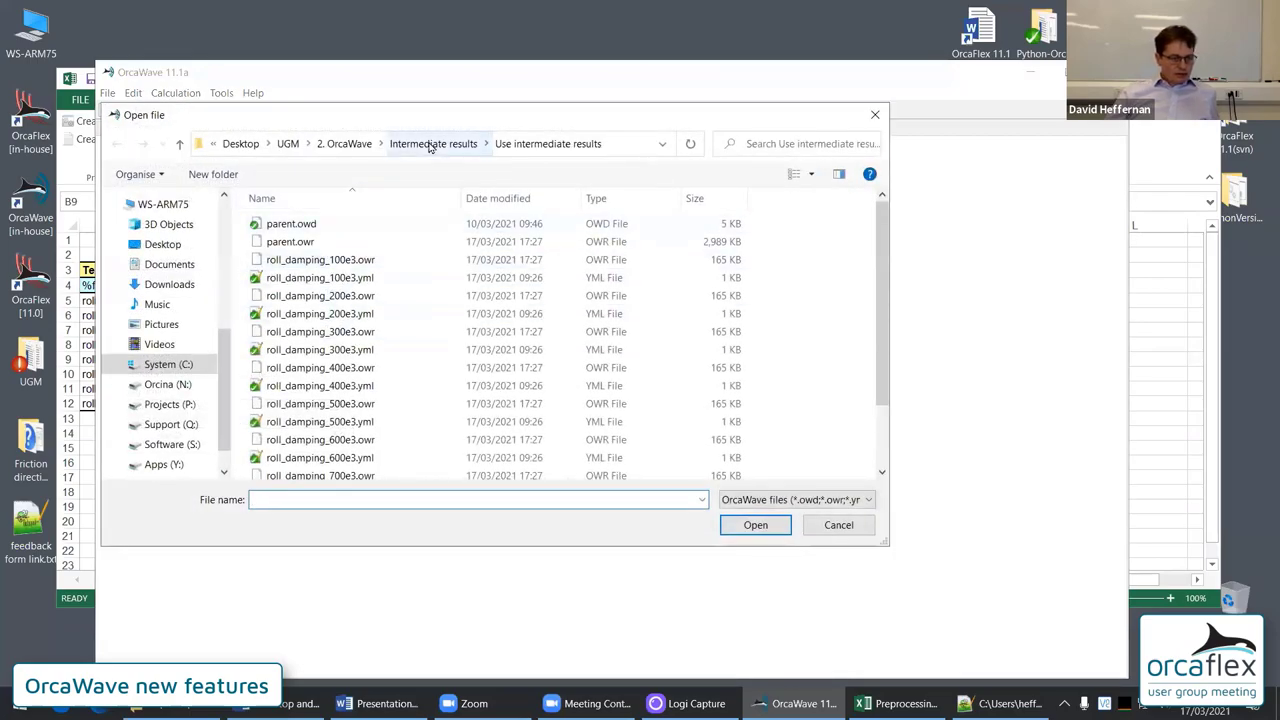
pyautogui.click(440, 143)
pyautogui.click(421, 143)
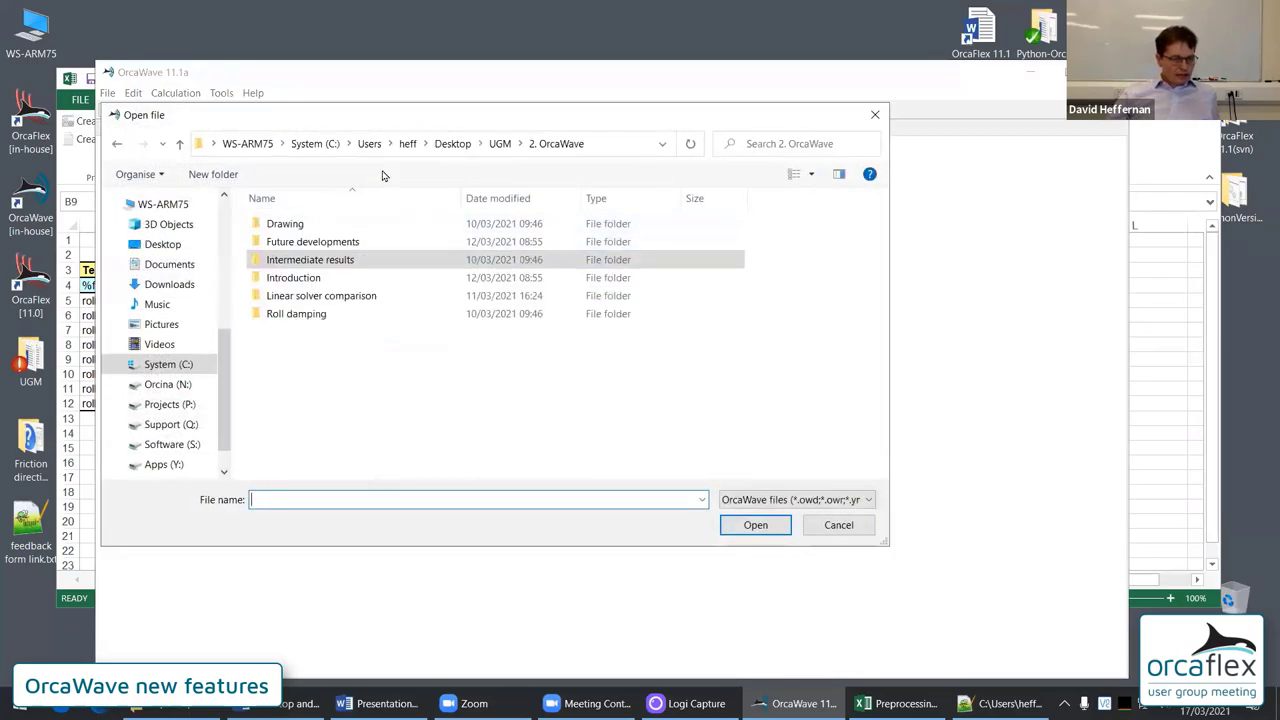
pyautogui.doubleClick(272, 313)
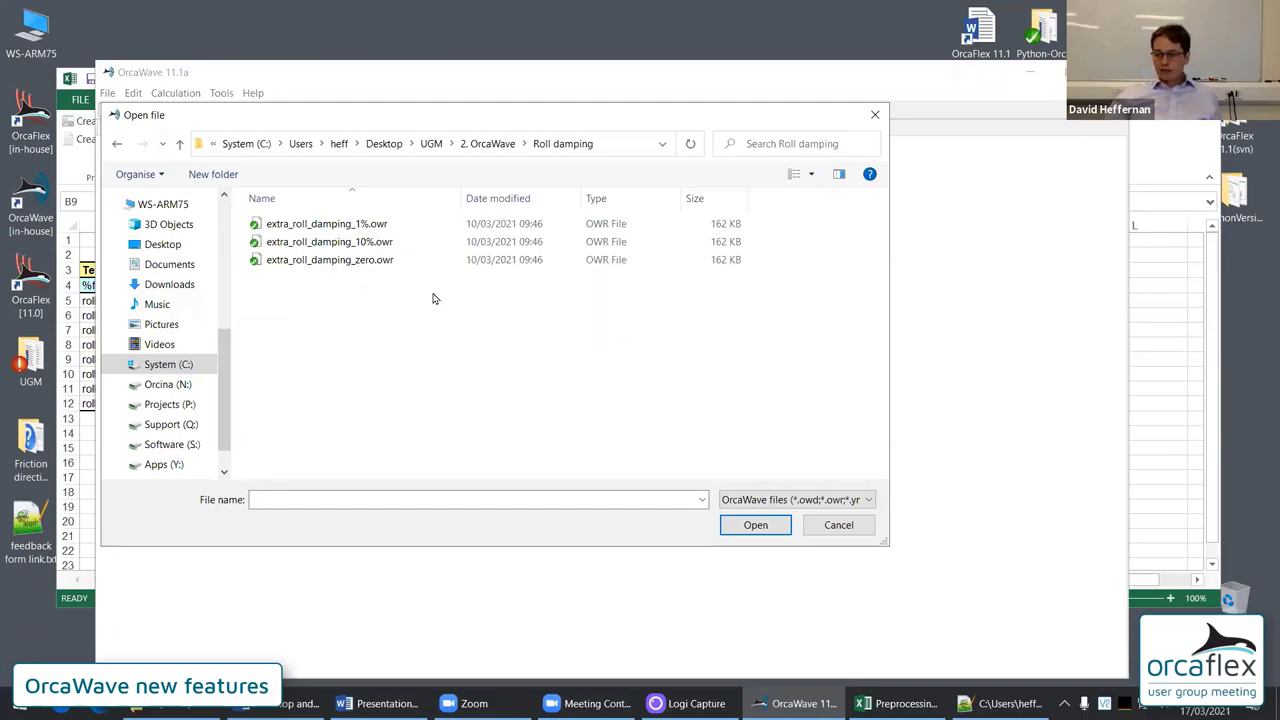
pyautogui.doubleClick(316, 261)
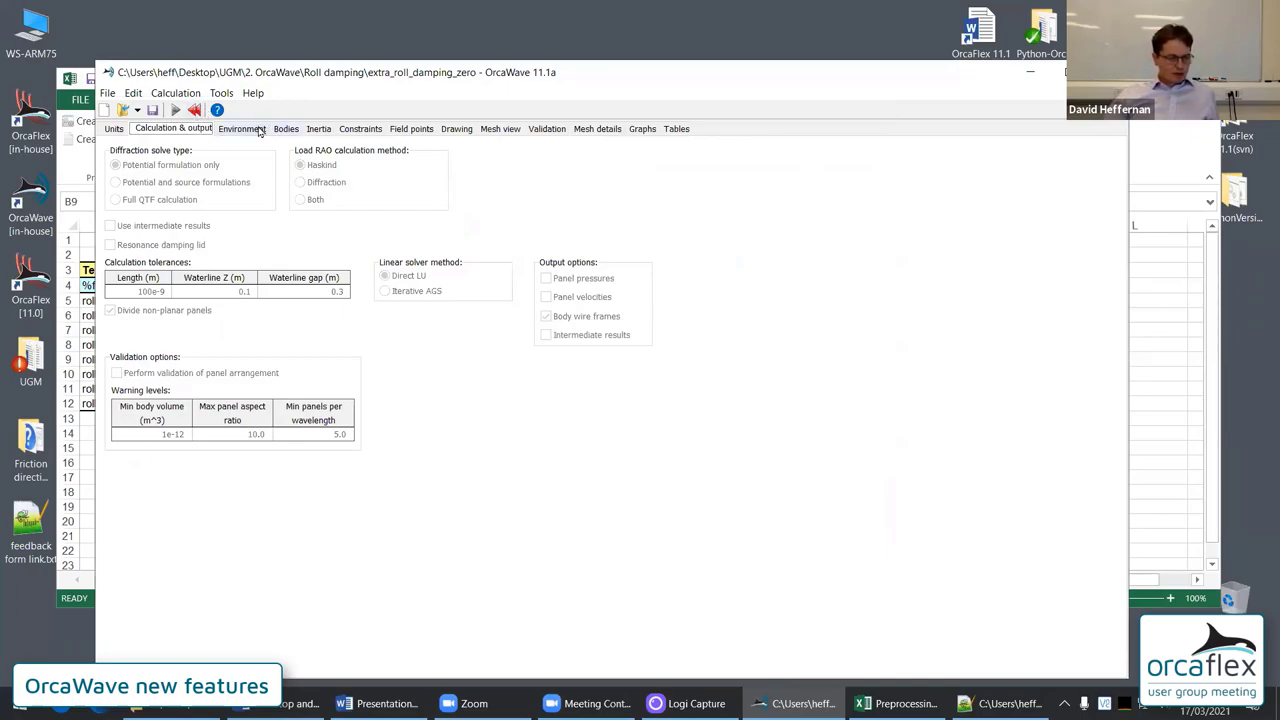
# Show Body1's constraints data and reset the extra_roll_damping_zero calculation
pyautogui.click(370, 130)
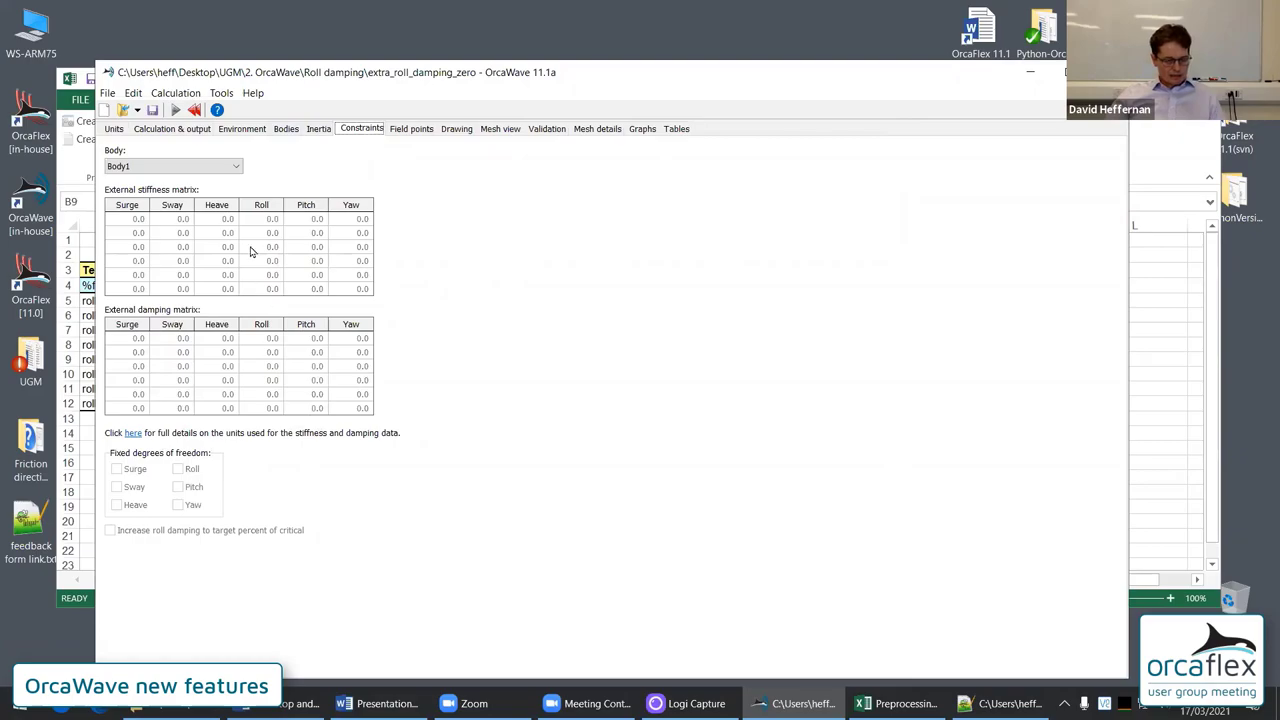
pyautogui.click(194, 110)
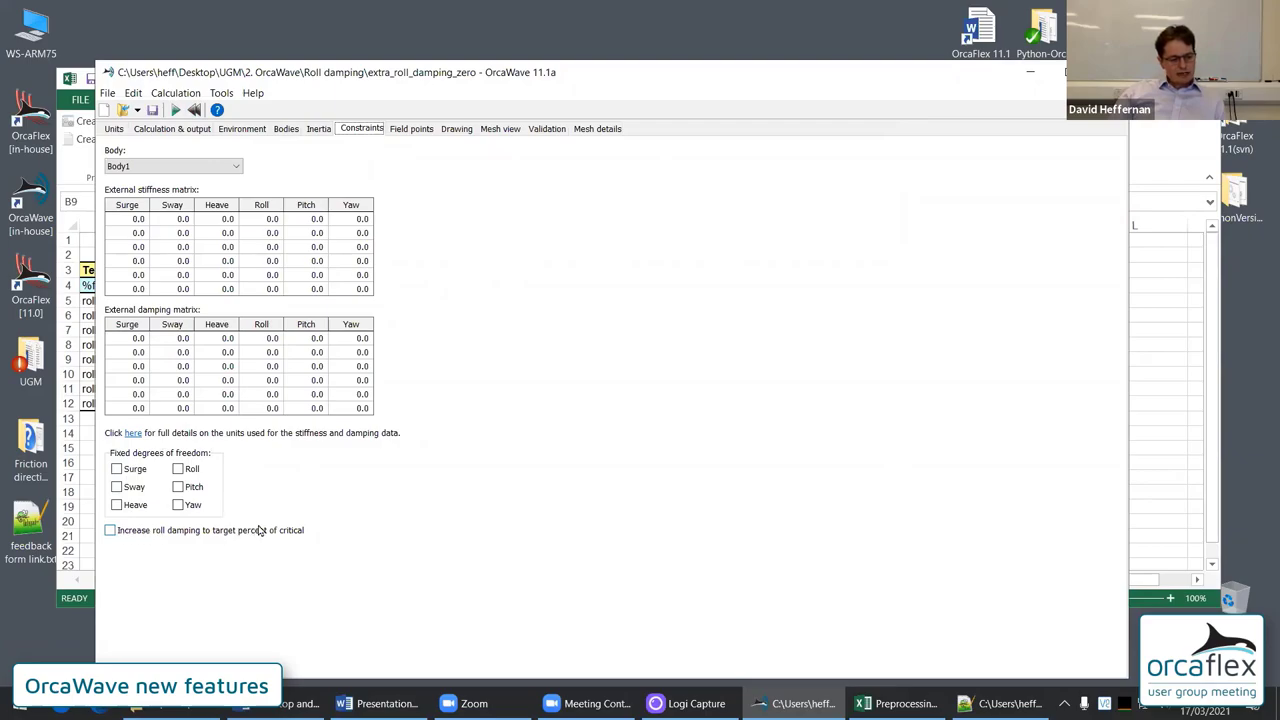
# Switch the increase roll damping to target percent of critical option on and off, and reopen extra_roll_damping_zero.owr without saving changes
pyautogui.click(110, 532)
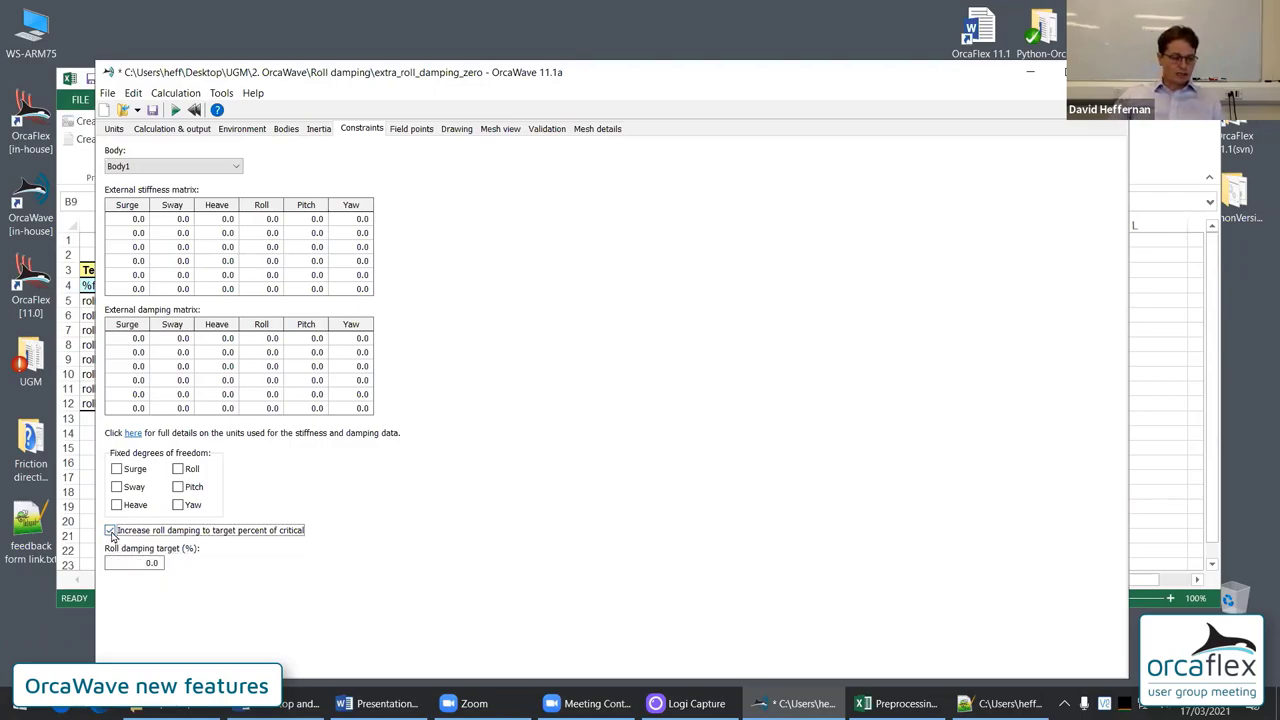
pyautogui.click(110, 530)
pyautogui.click(137, 110)
pyautogui.click(300, 129)
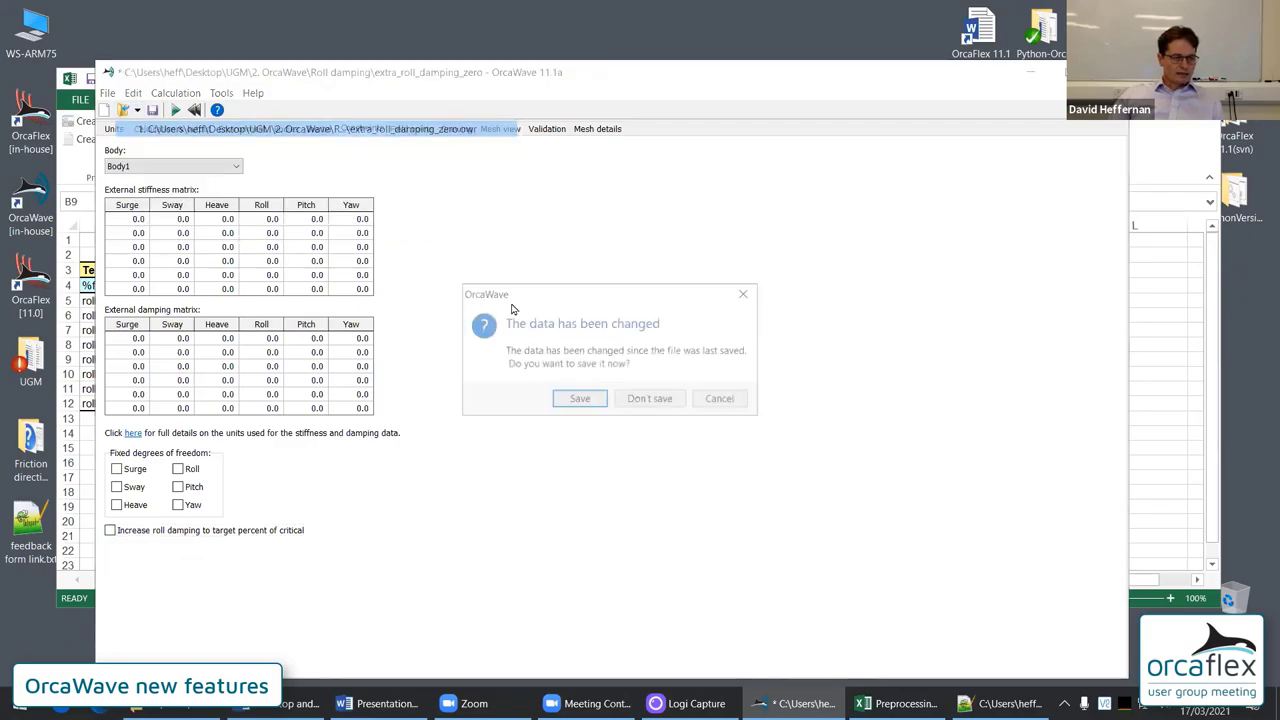
pyautogui.click(645, 398)
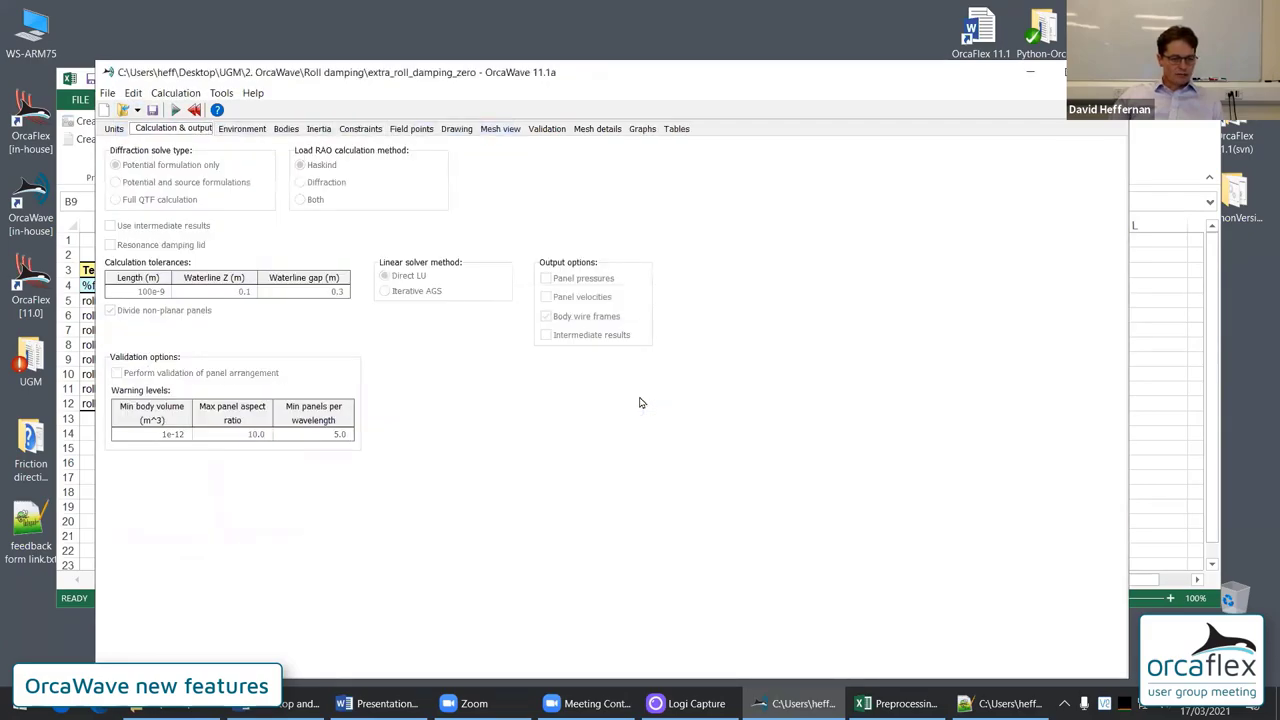
# Show the roll damping results table for extra_roll_damping_zero and inspect Body1's percent of critical at 8 s, 4 s and 5 s
pyautogui.click(678, 131)
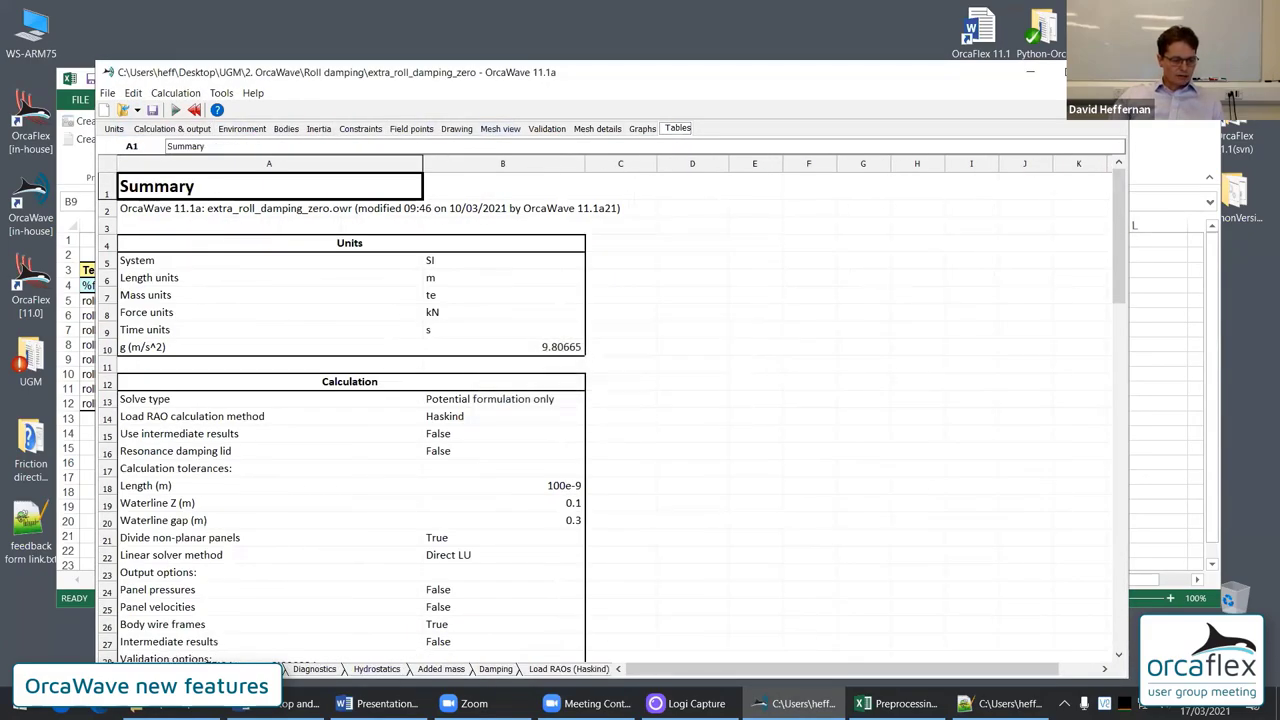
pyautogui.click(556, 669)
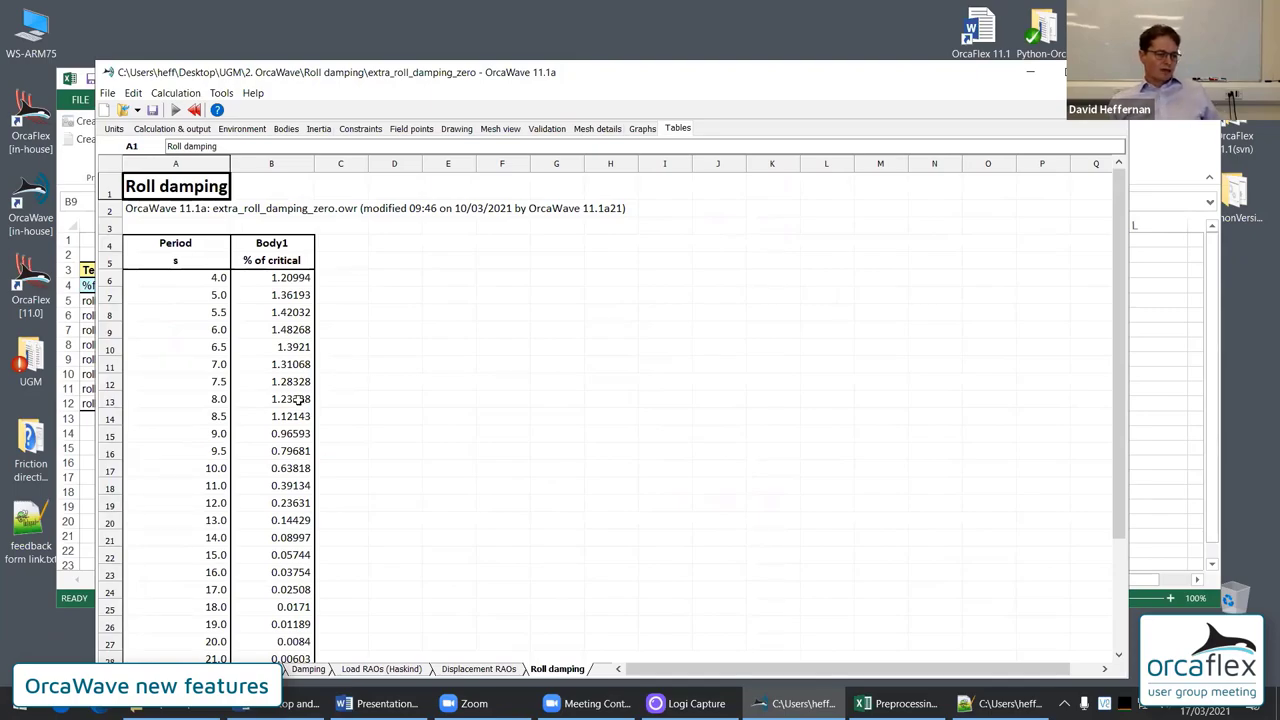
pyautogui.click(297, 399)
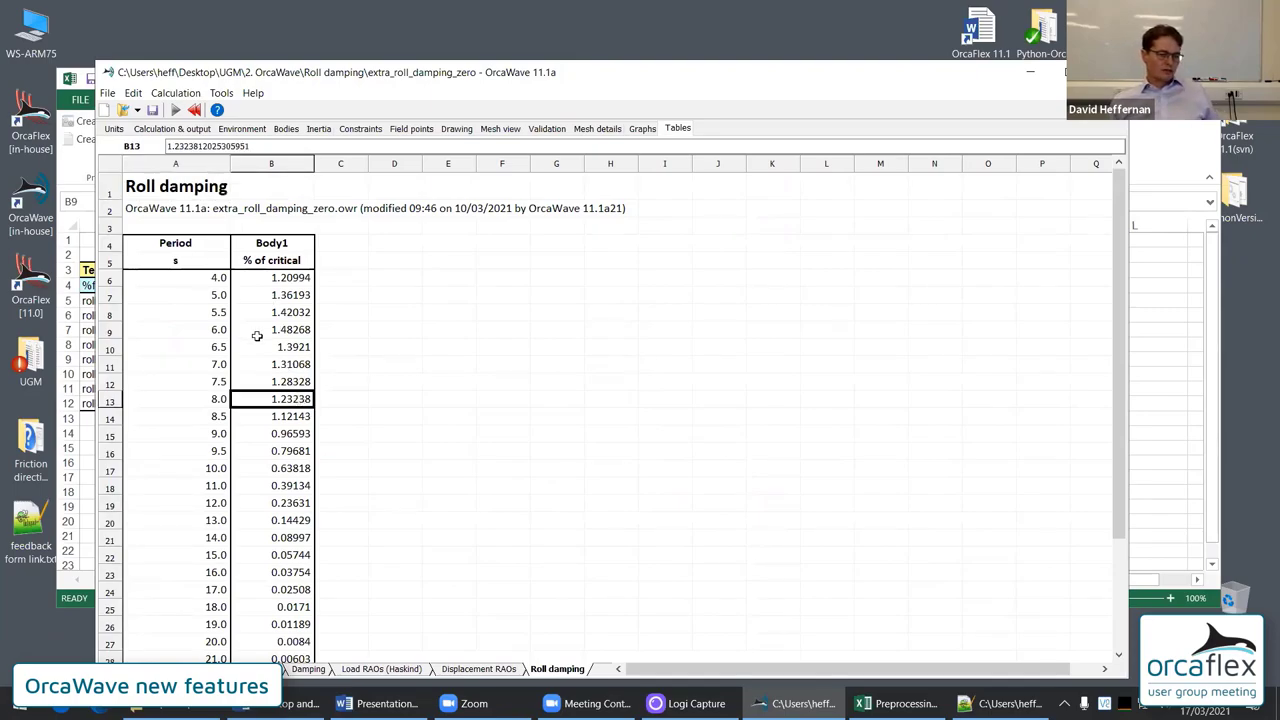
pyautogui.scroll(-1, 258, 339)
pyautogui.scroll(1, 258, 339)
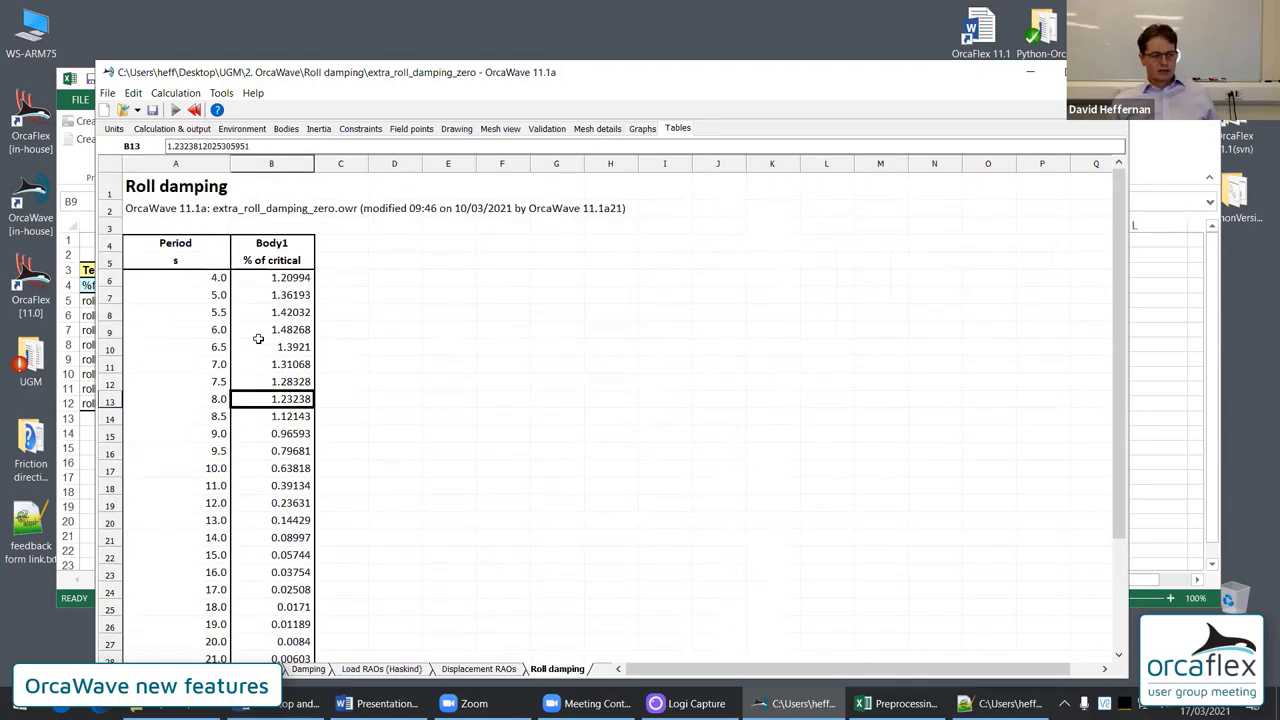
pyautogui.click(285, 280)
pyautogui.click(280, 296)
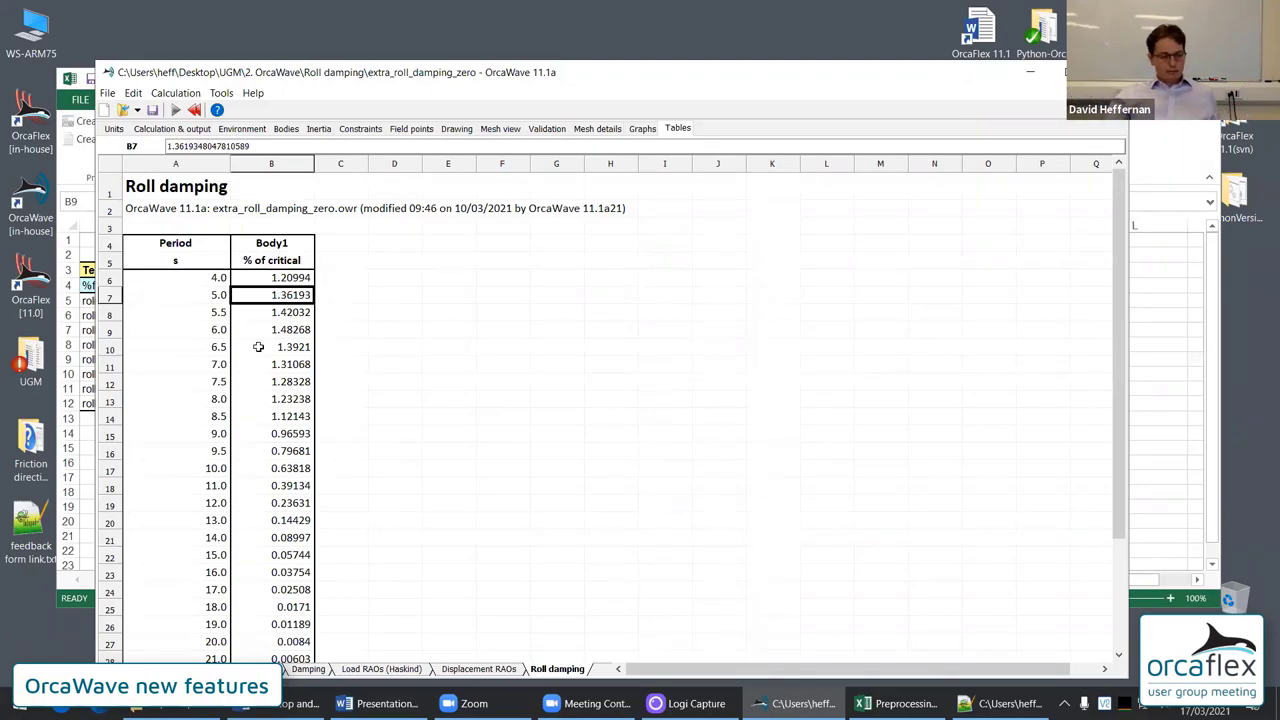
# Examine Body1's percent-of-critical roll damping over the full range of wave periods
pyautogui.scroll(-2, 260, 343)
pyautogui.scroll(2, 260, 343)
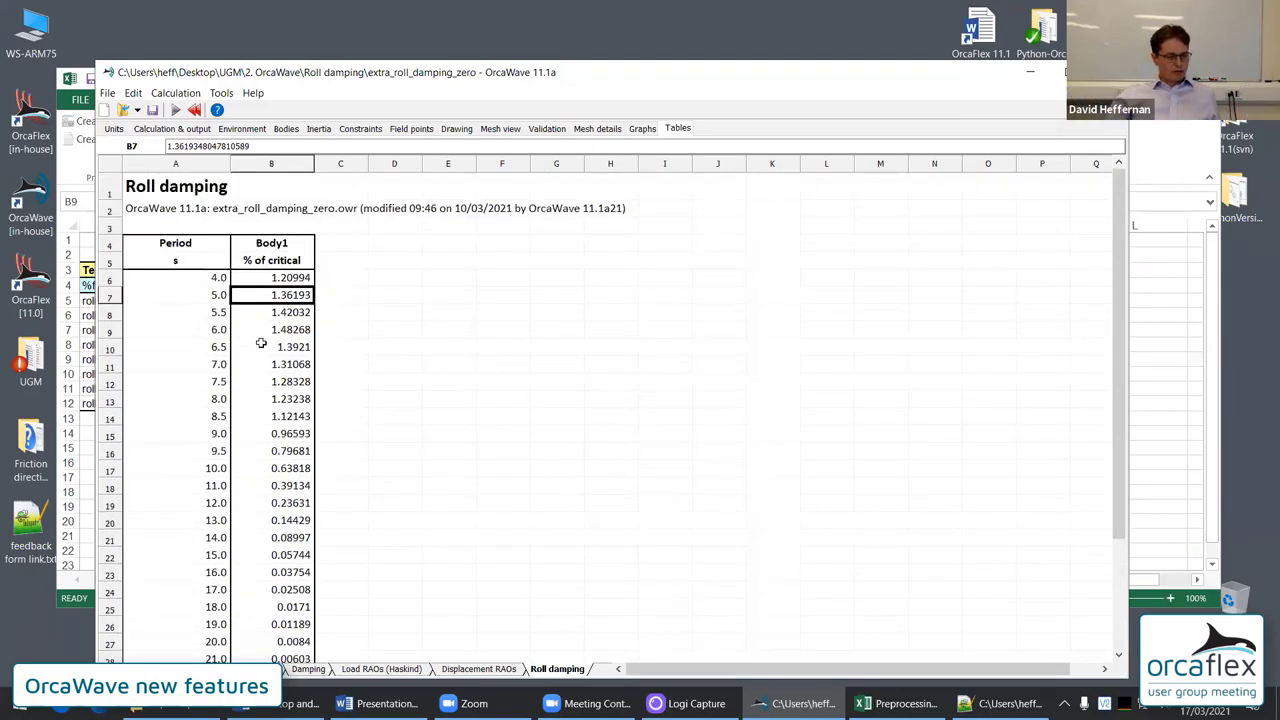
pyautogui.scroll(-1, 260, 343)
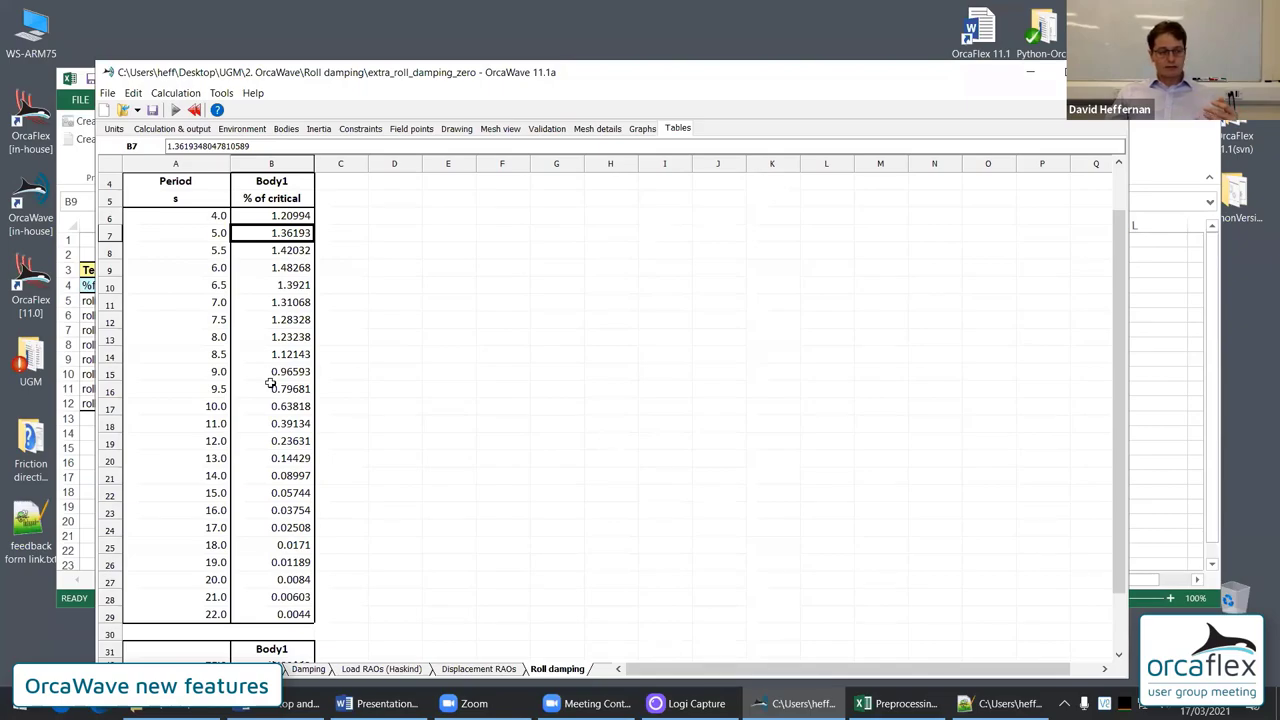
pyautogui.scroll(1, 270, 383)
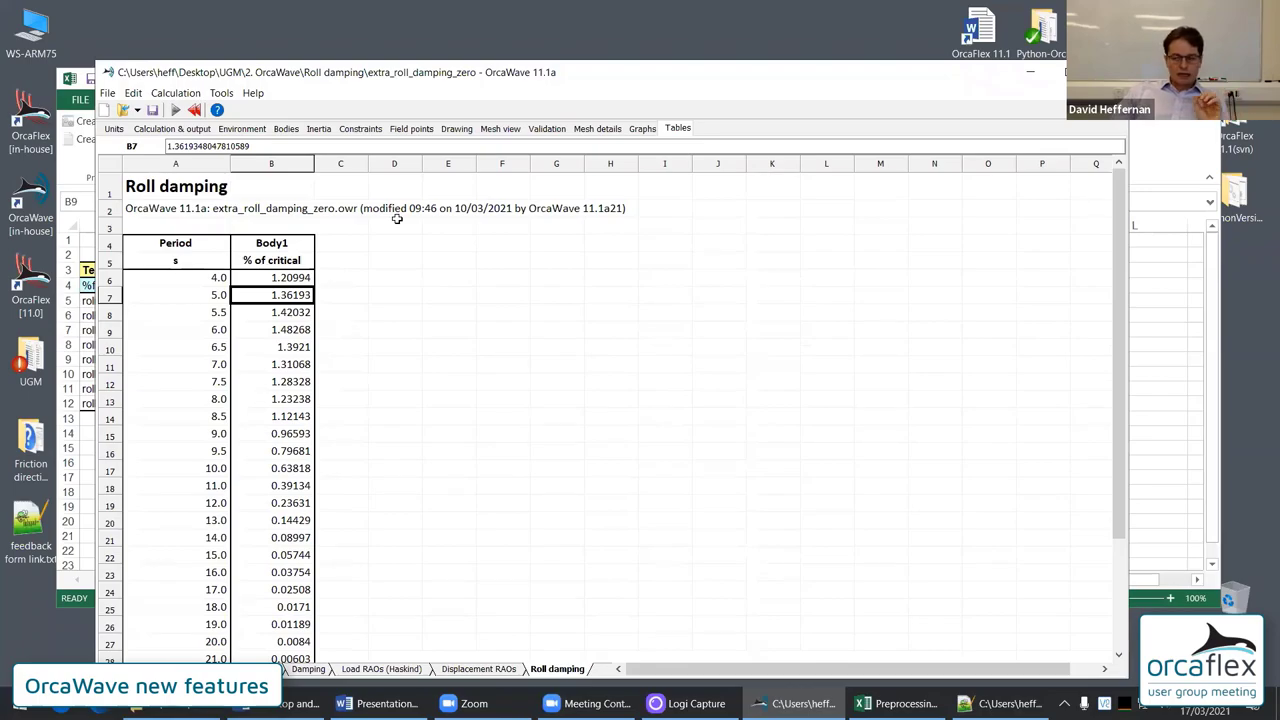
pyautogui.scroll(-1, 401, 381)
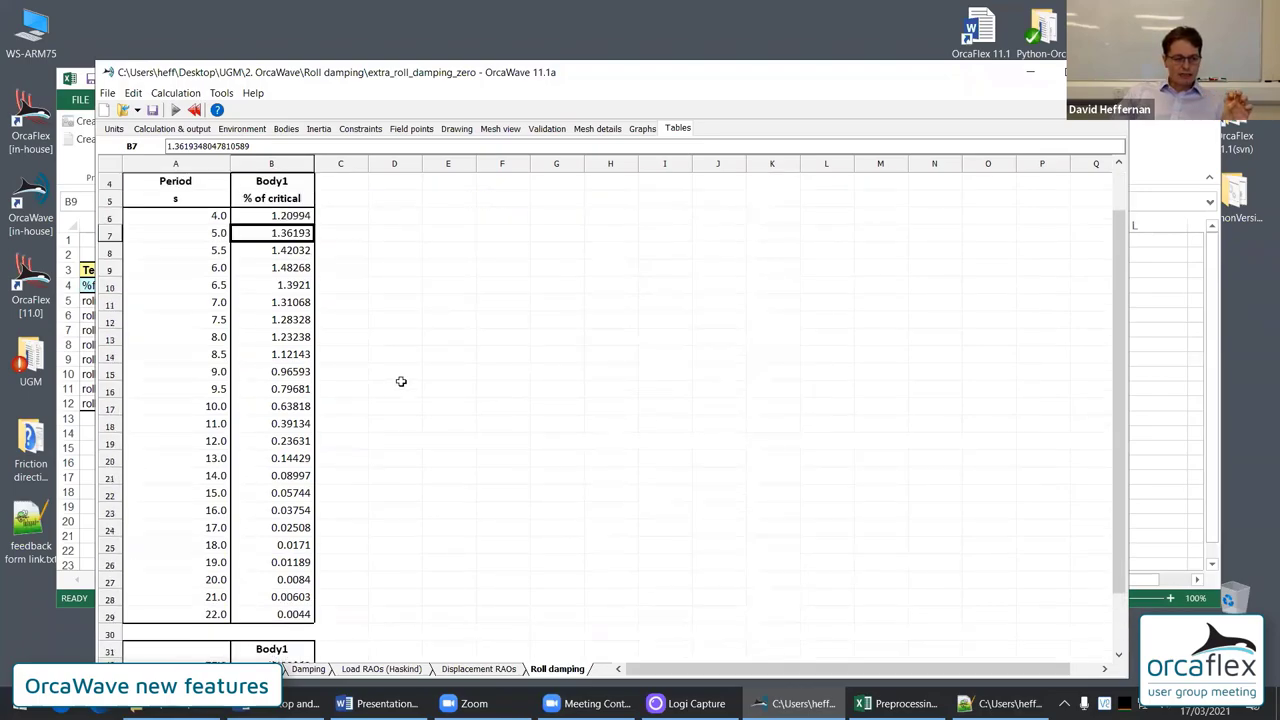
pyautogui.scroll(1, 401, 381)
pyautogui.scroll(-1, 401, 381)
pyautogui.click(265, 257)
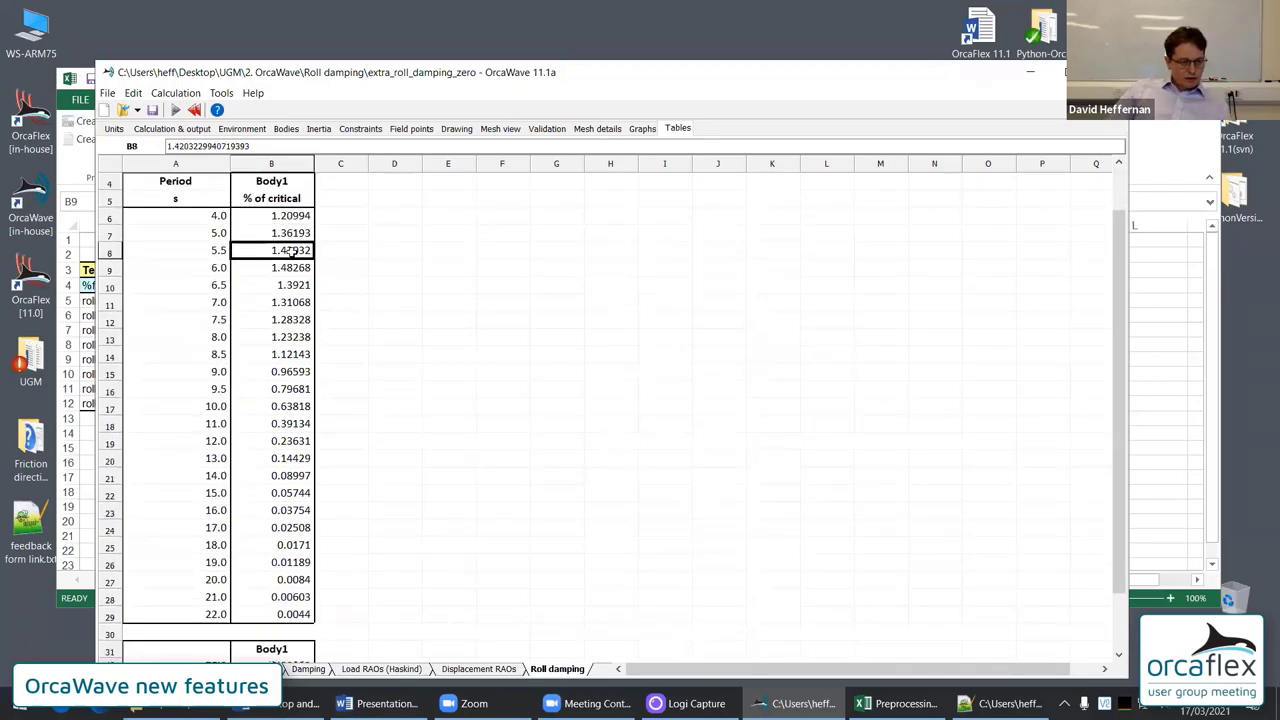
# Read the help topic on roll damping results and dismiss the help window
pyautogui.press('F1')
pyautogui.click(300, 355)
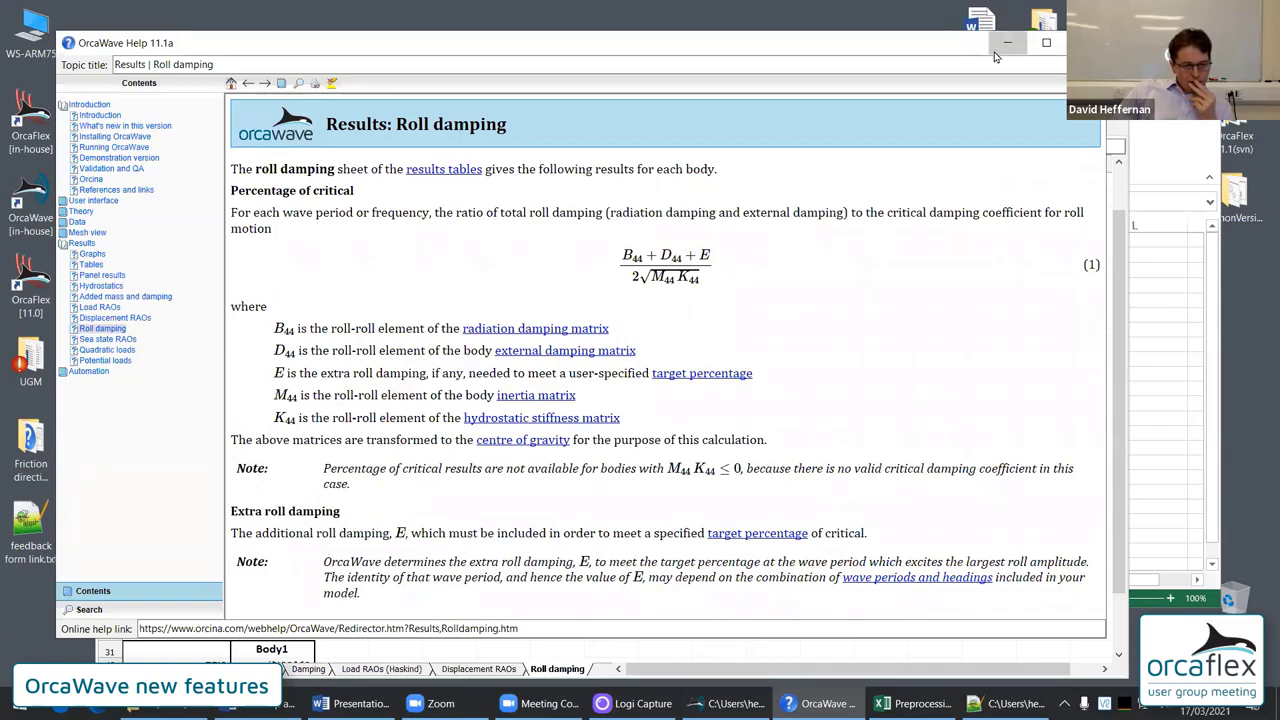
pyautogui.click(1074, 42)
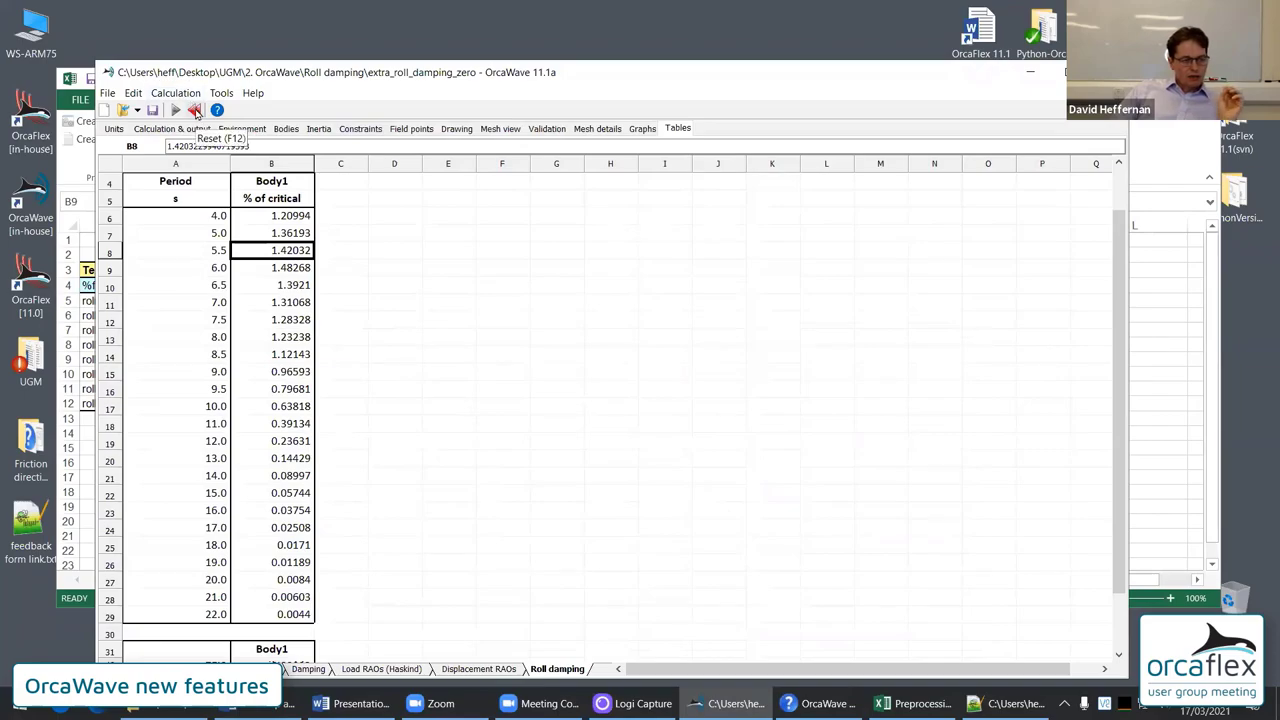
# Open extra_roll_damping_10%.owr and show the roll damping target in Body1's constraints data
pyautogui.click(122, 110)
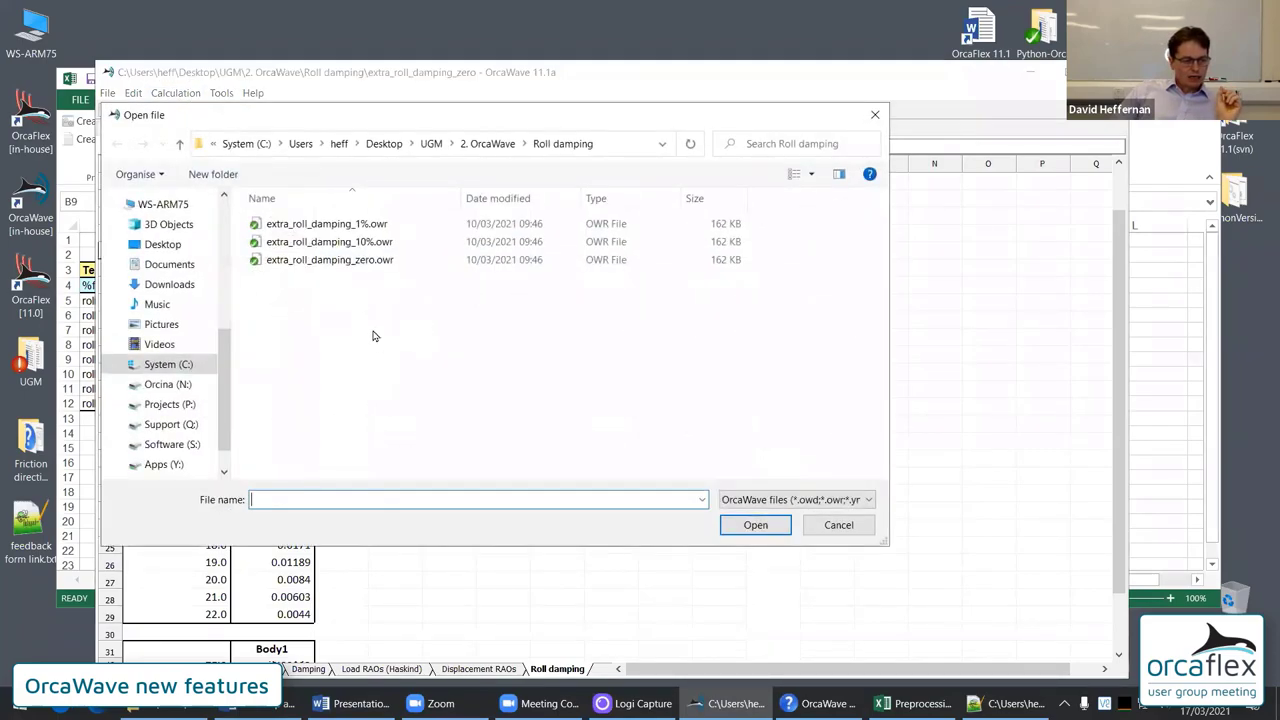
pyautogui.doubleClick(312, 241)
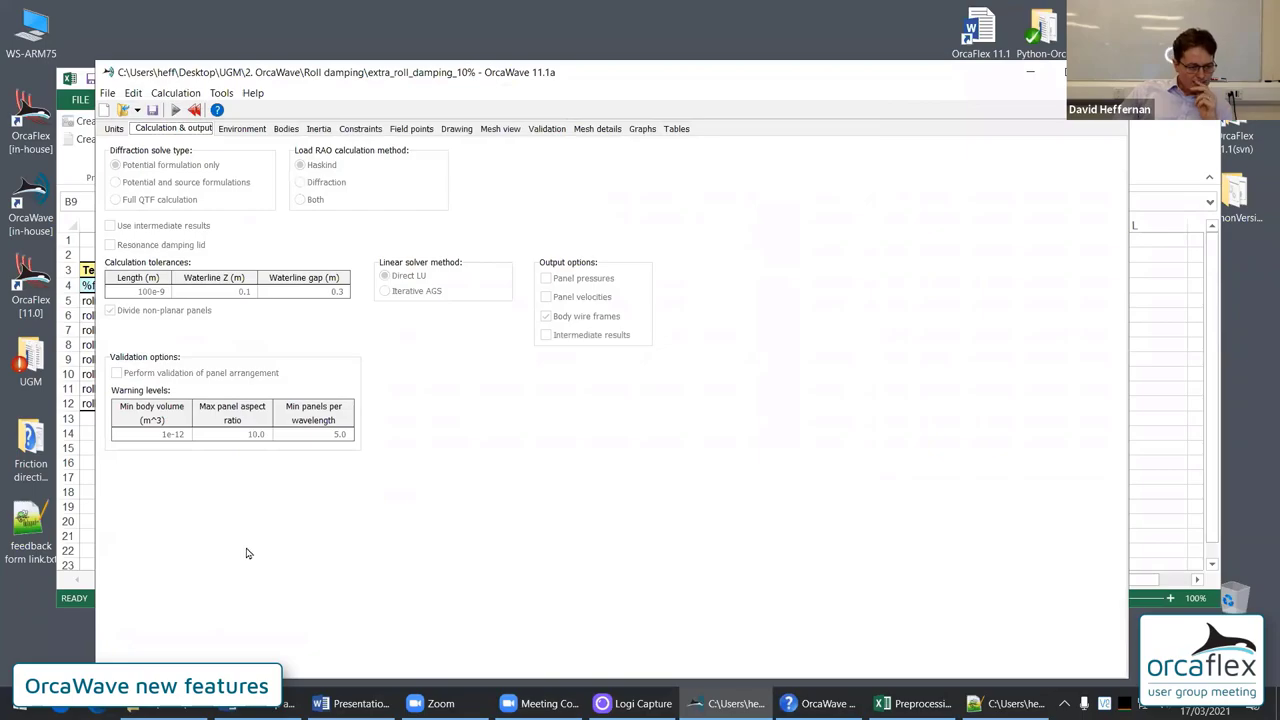
pyautogui.click(360, 129)
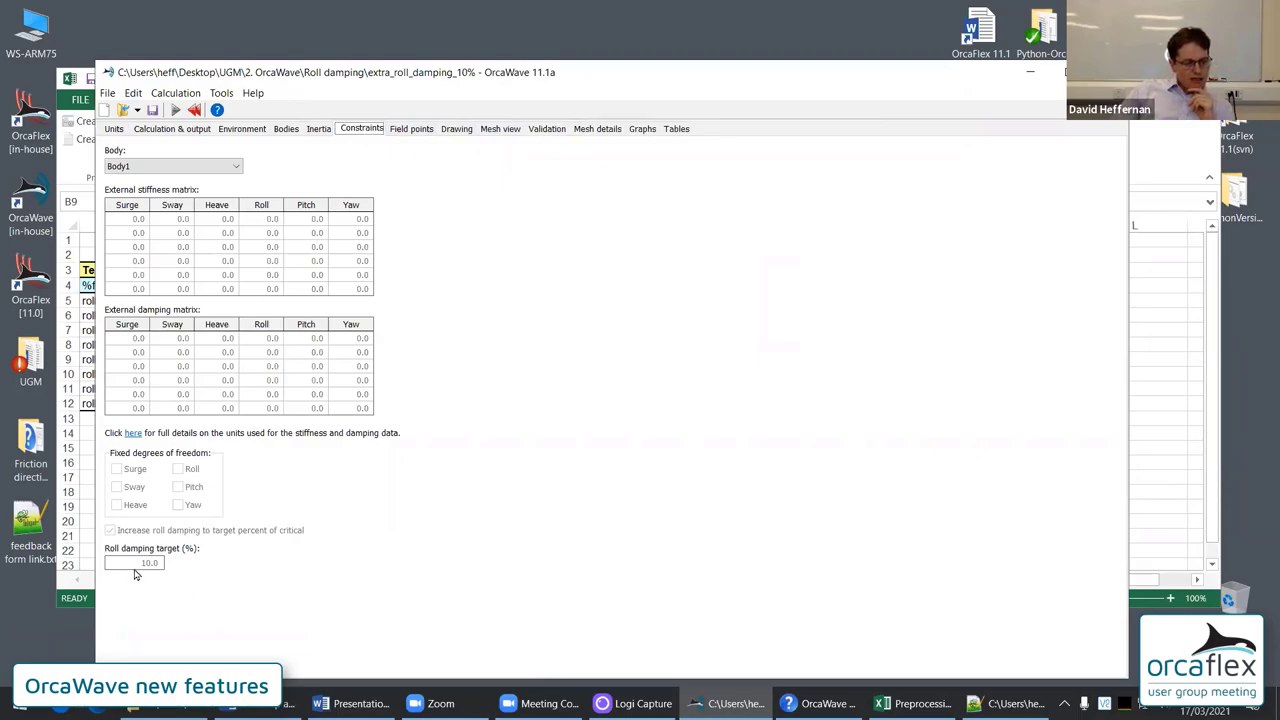
pyautogui.moveTo(135, 568)
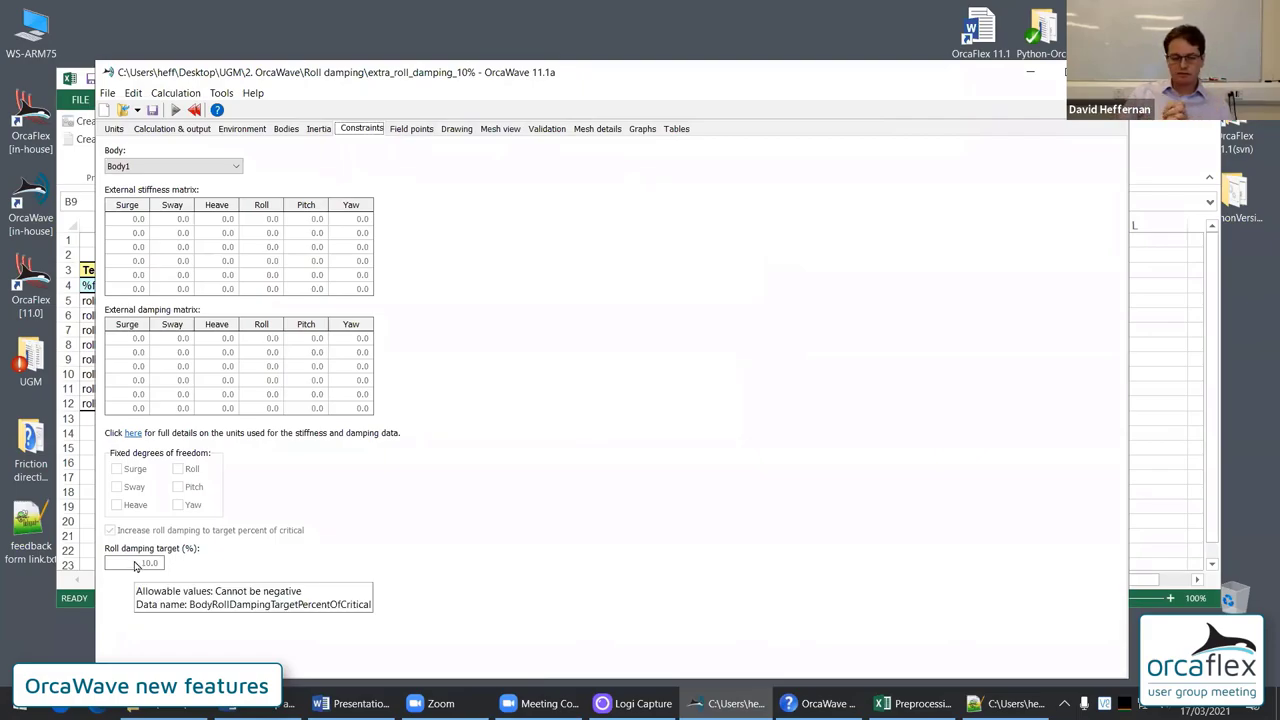
# Show the roll damping results table for the 10% model and inspect its percent-of-critical values and Body1's extra roll damping
pyautogui.click(677, 128)
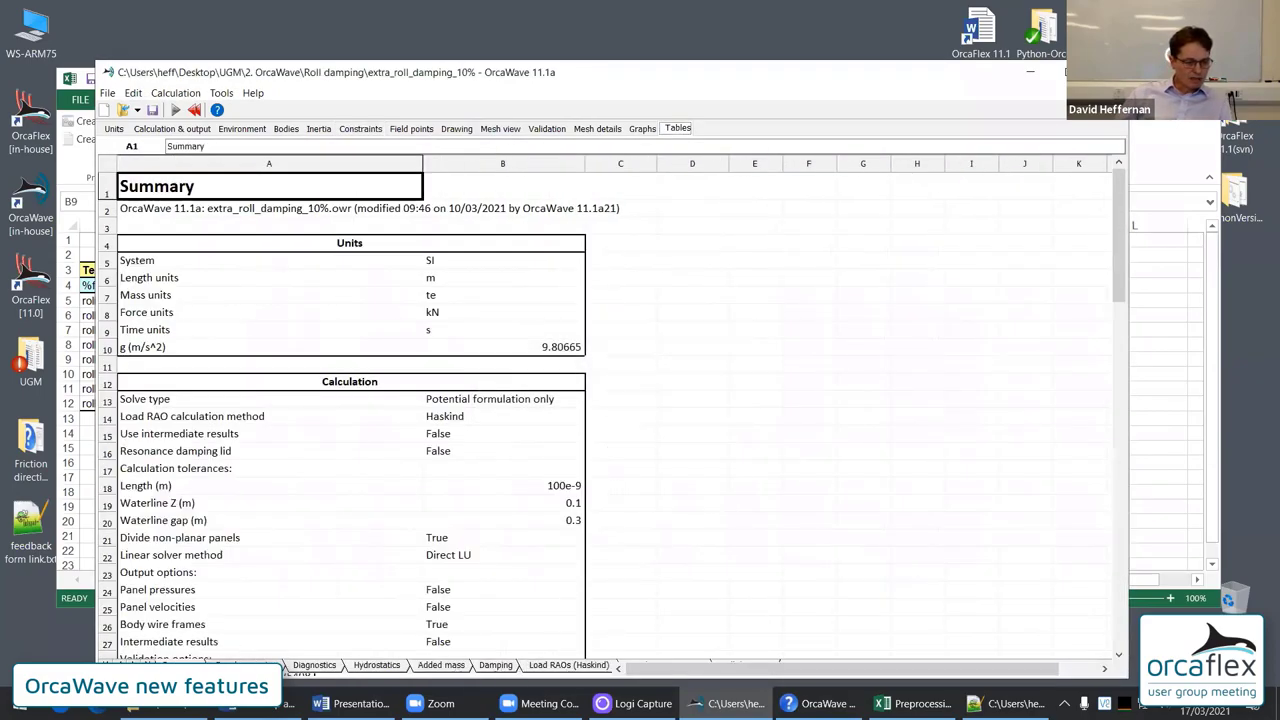
pyautogui.scroll(-2, 517, 668)
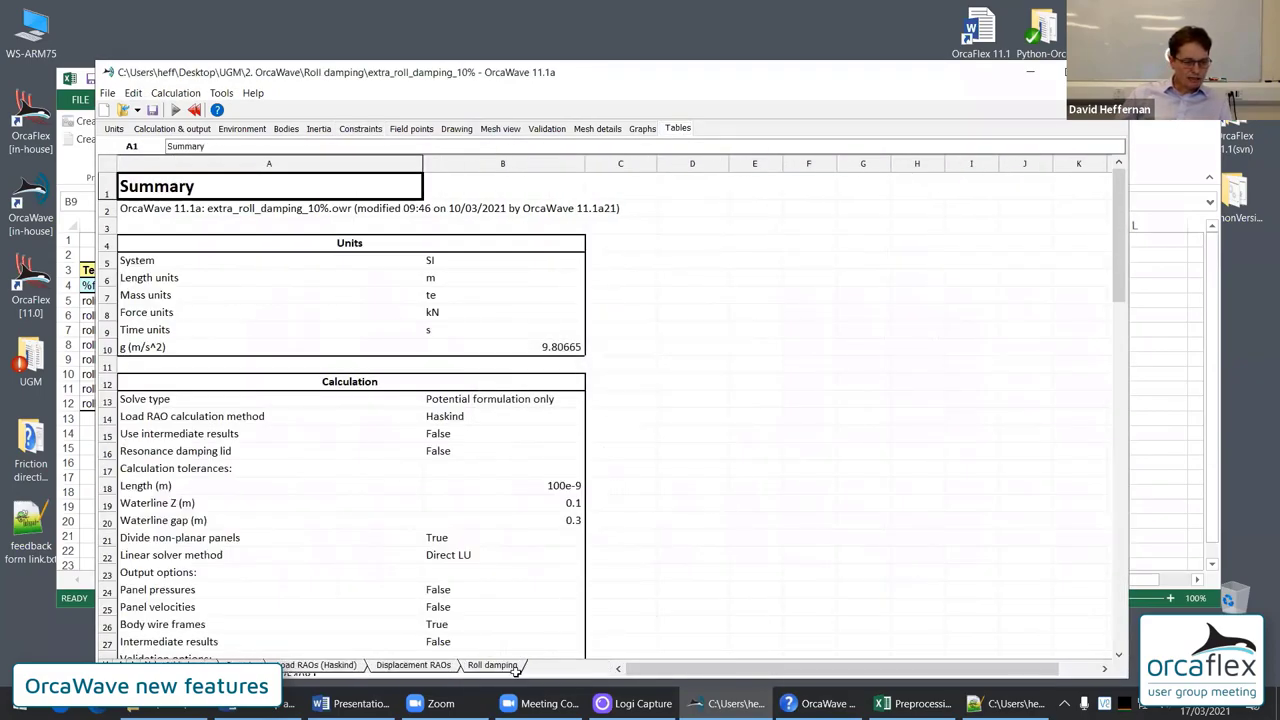
pyautogui.click(510, 667)
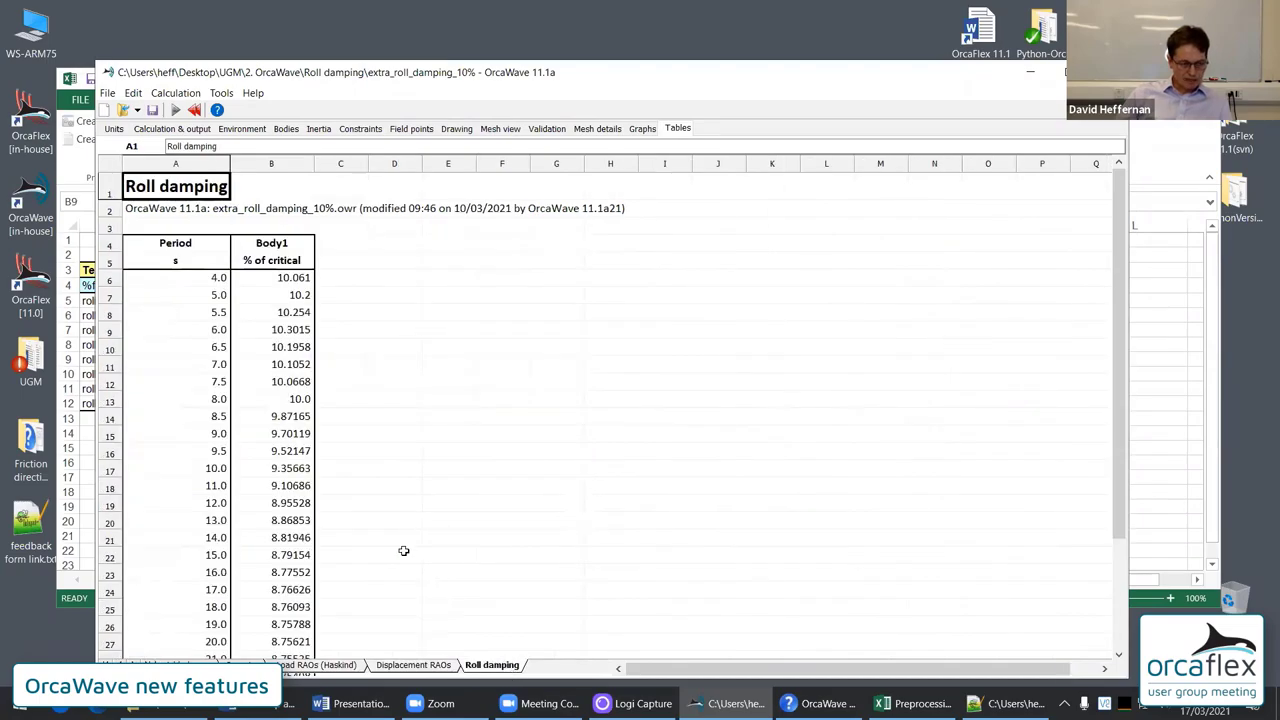
pyautogui.scroll(-2, 394, 540)
pyautogui.scroll(1, 395, 541)
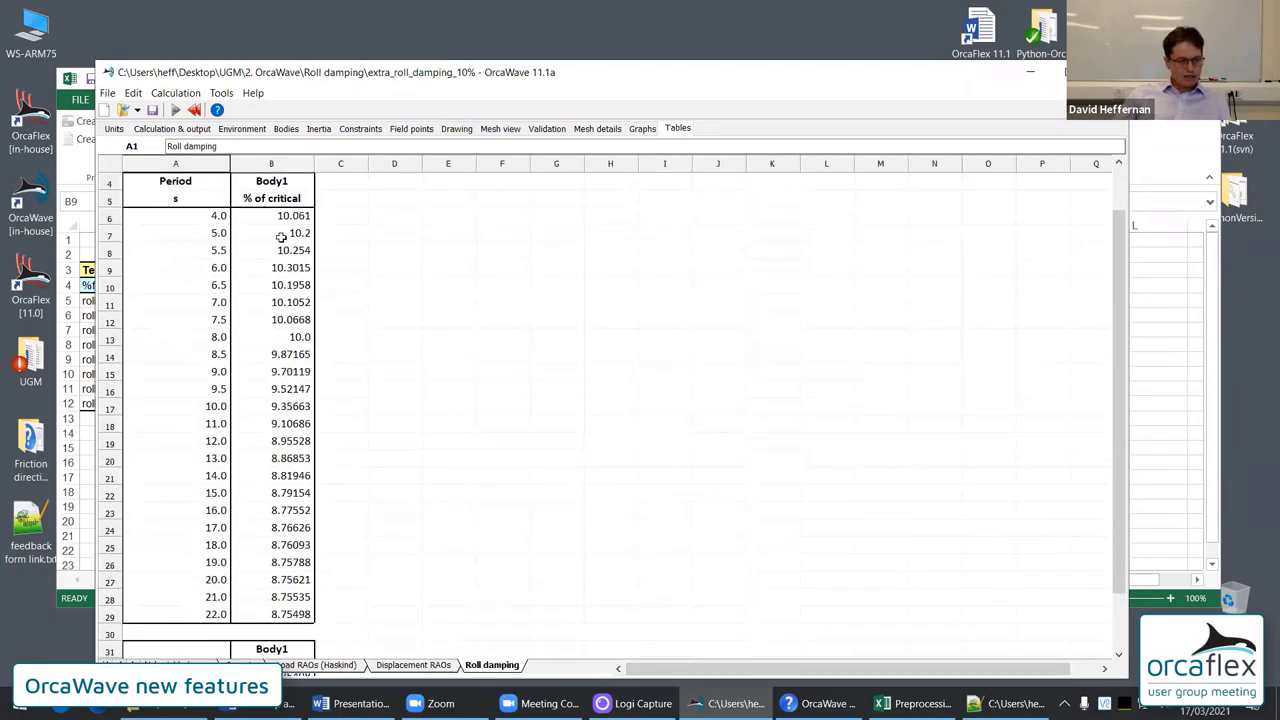
pyautogui.scroll(-2, 340, 378)
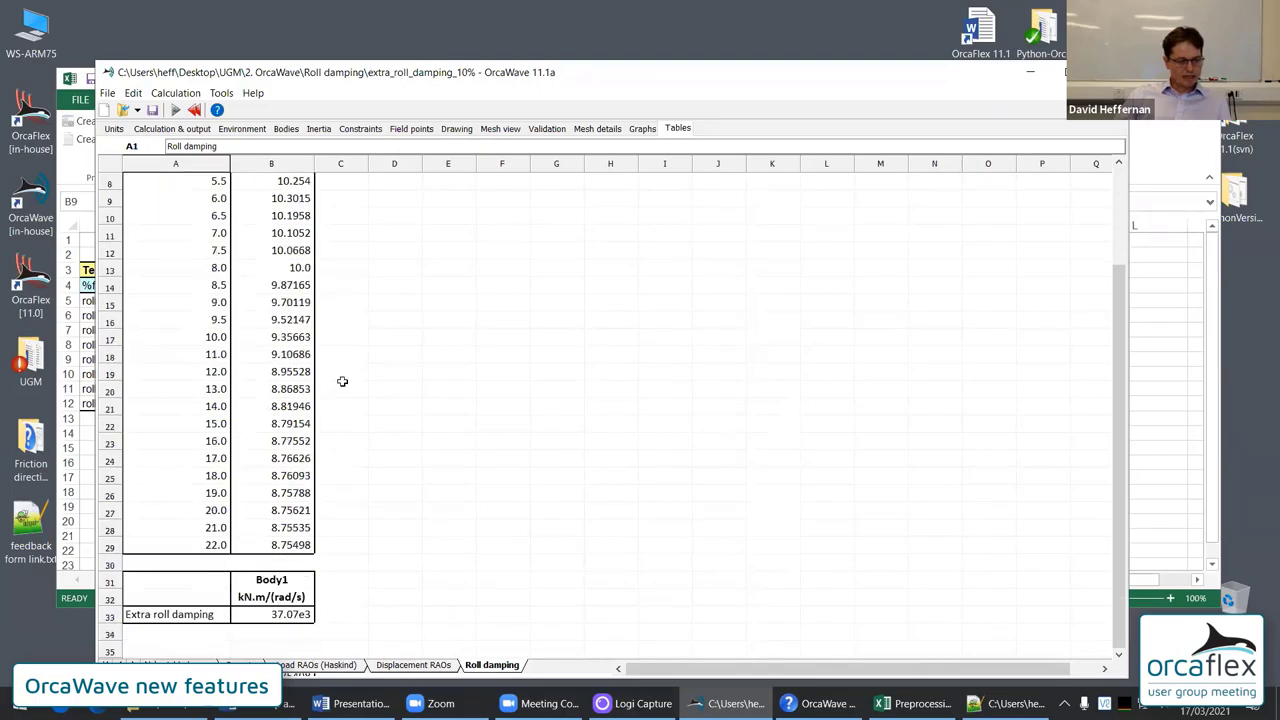
pyautogui.click(262, 617)
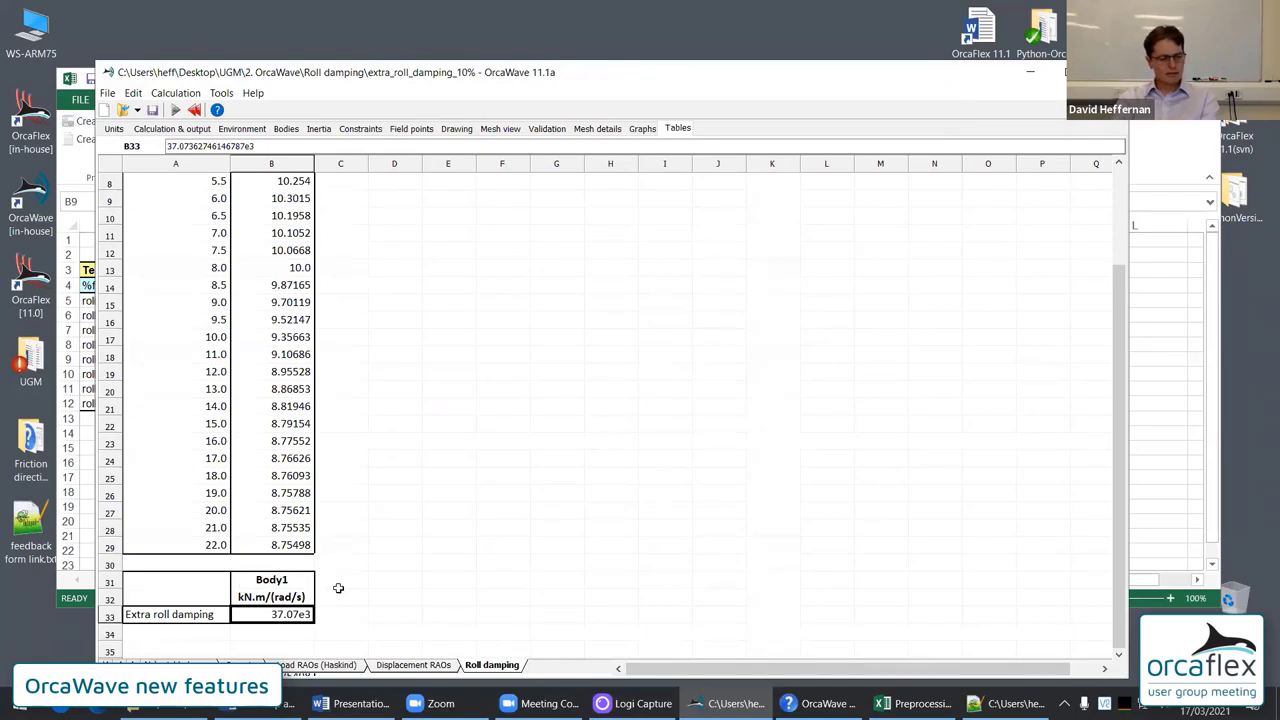
# Check the roll-roll term of Body1's external damping matrix, and return to the roll damping table to inspect the 8 s row
pyautogui.click(360, 129)
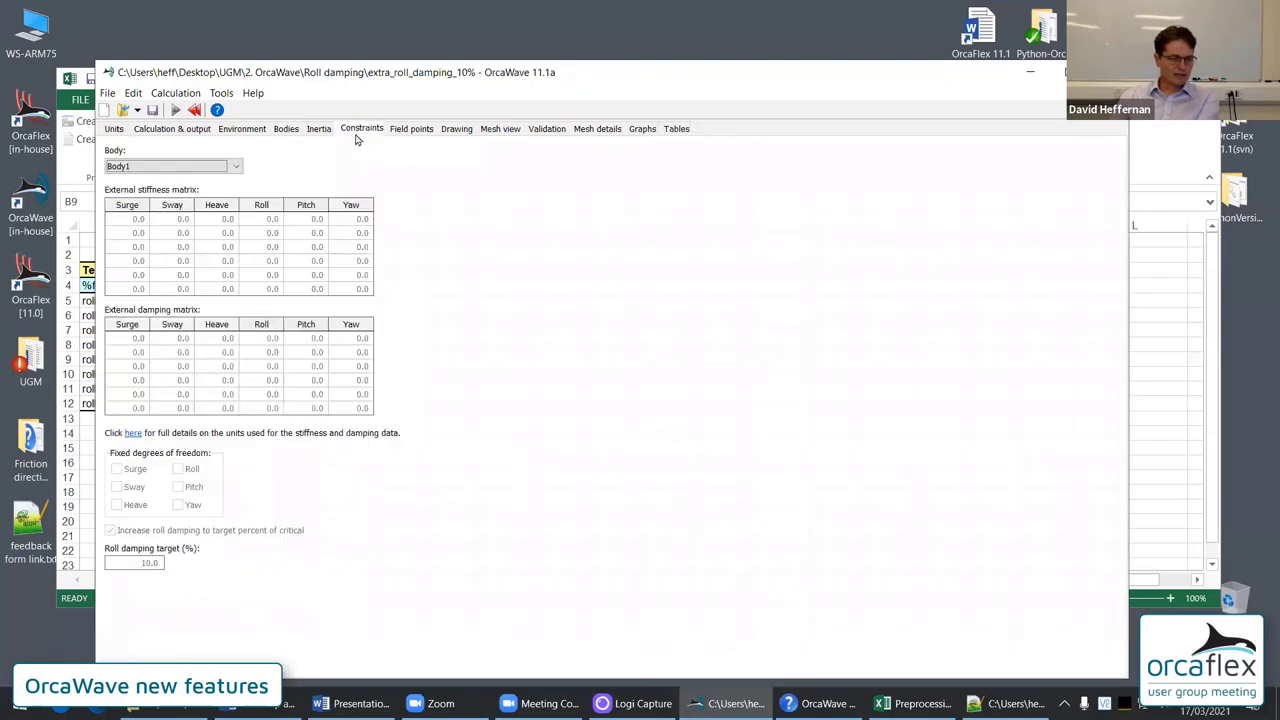
pyautogui.click(261, 381)
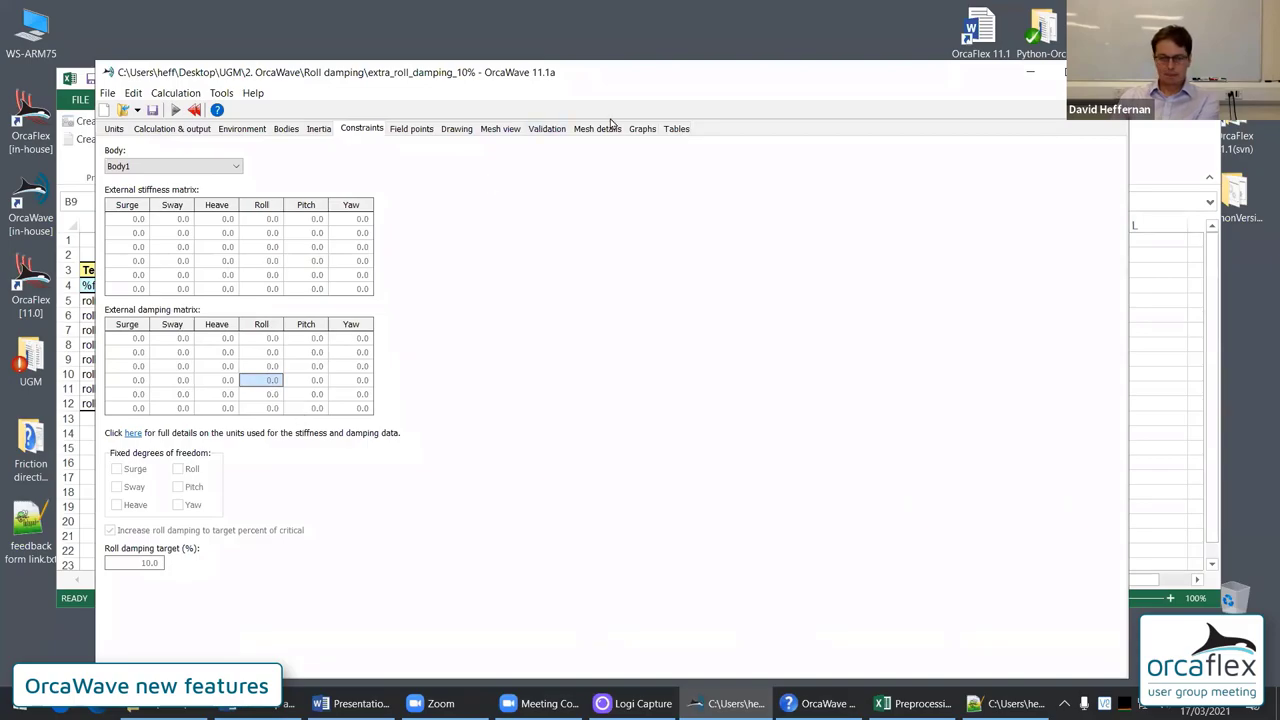
pyautogui.click(675, 128)
pyautogui.scroll(3, 254, 561)
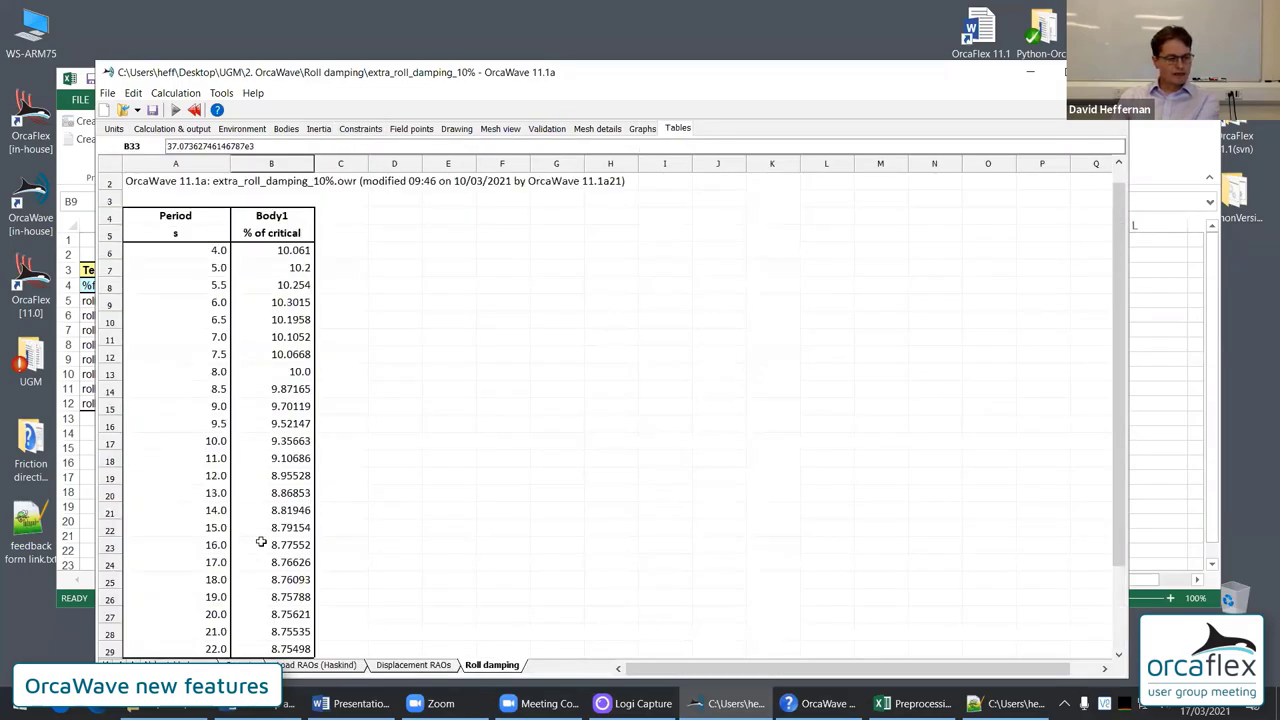
pyautogui.scroll(-1, 270, 392)
pyautogui.click(284, 319)
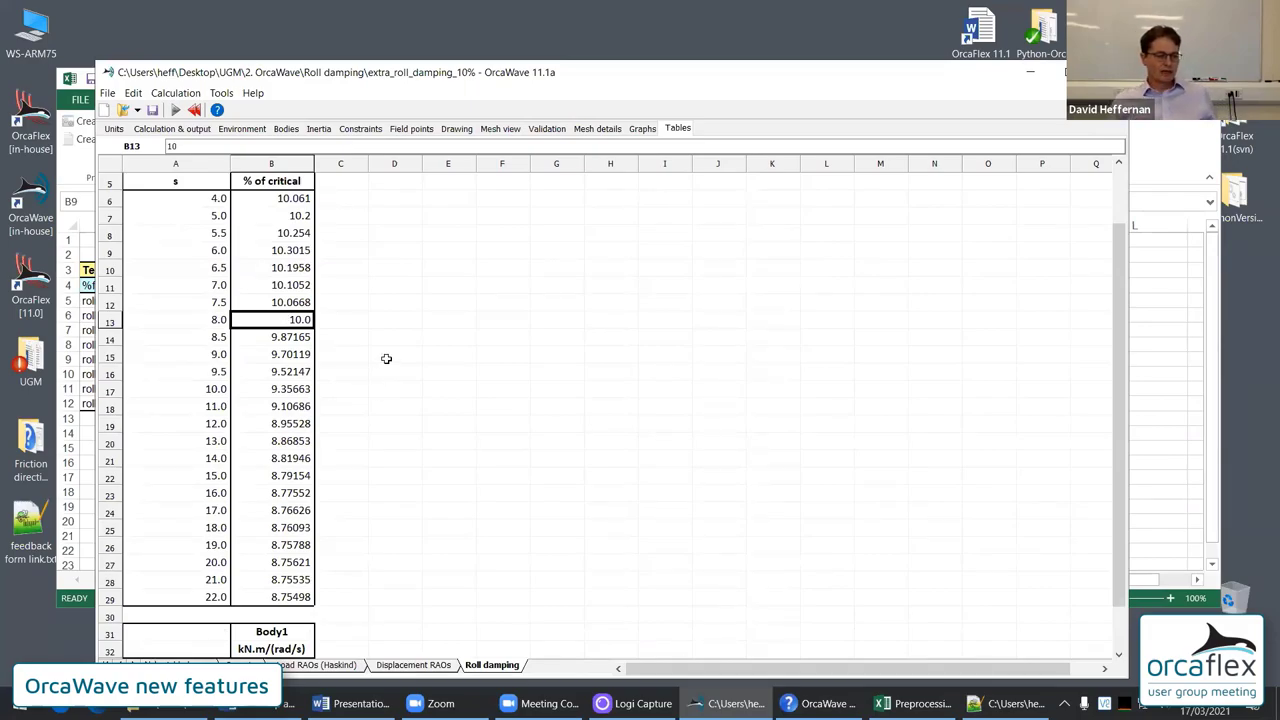
pyautogui.scroll(1, 377, 349)
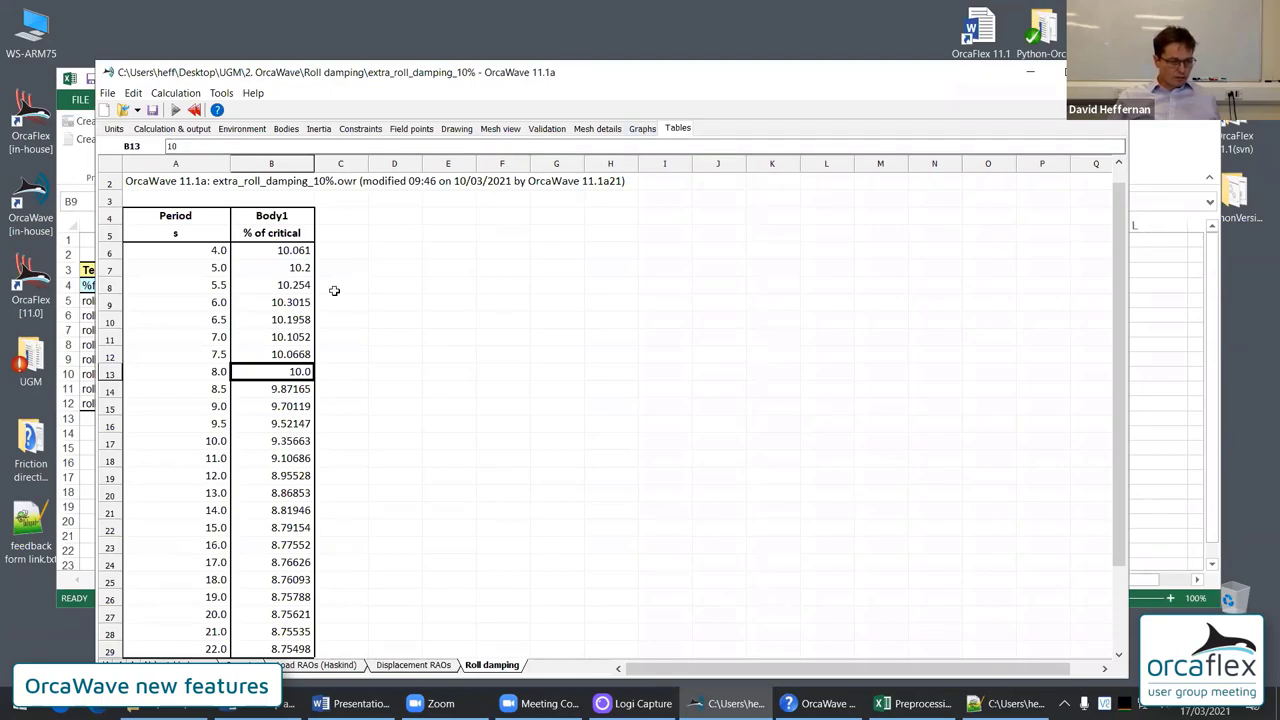
pyautogui.click(197, 375)
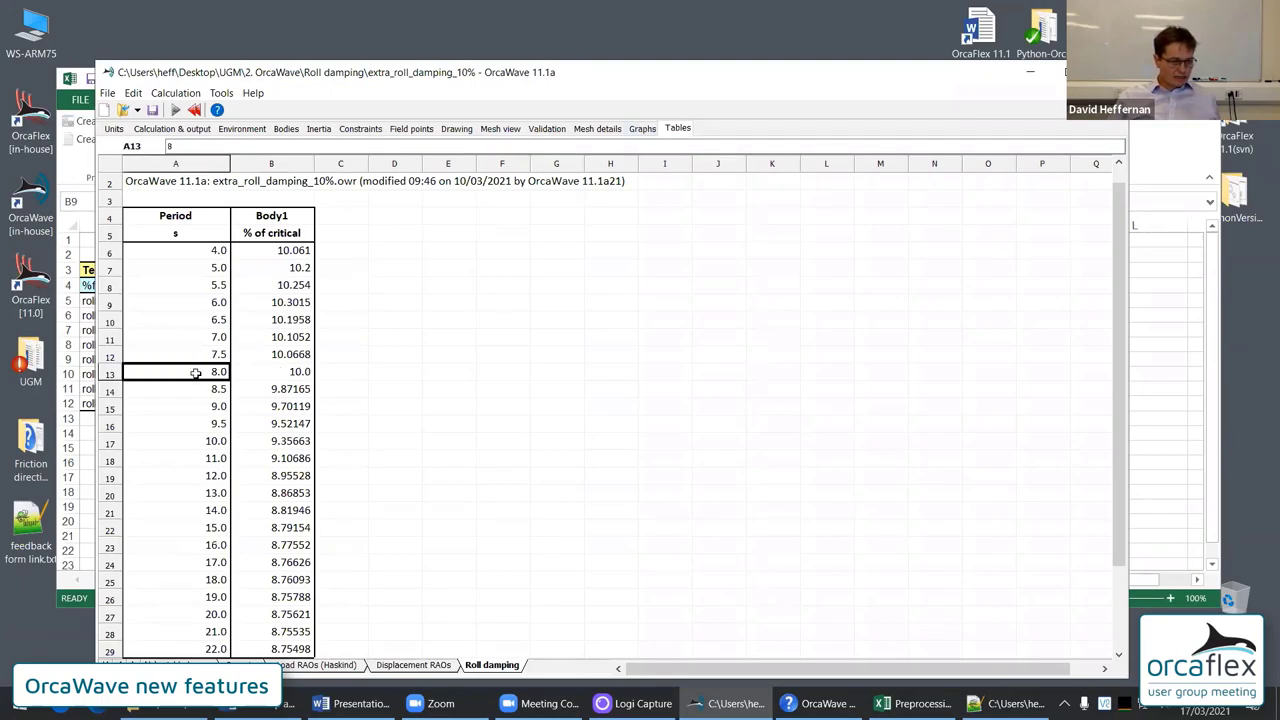
# Graph the displacement RAO amplitudes for the 90 degree wave heading and zoom in on the roll peak
pyautogui.click(640, 130)
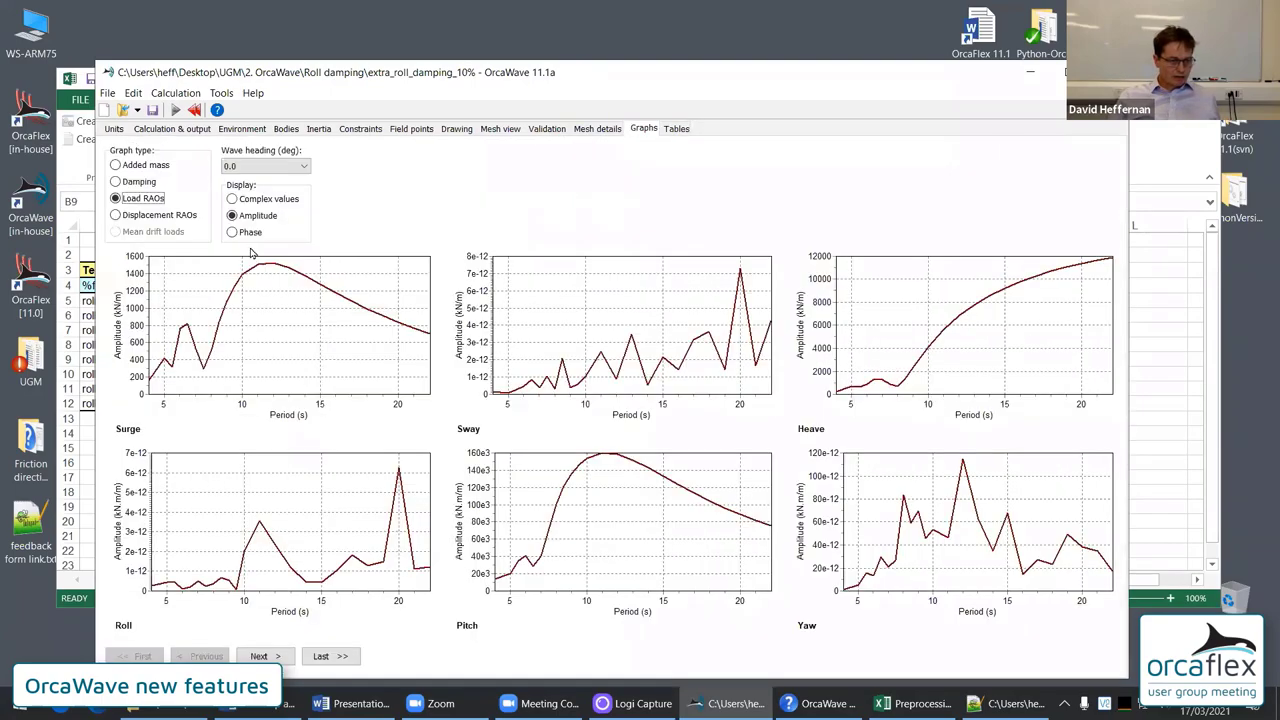
pyautogui.click(143, 215)
pyautogui.click(243, 164)
pyautogui.click(243, 165)
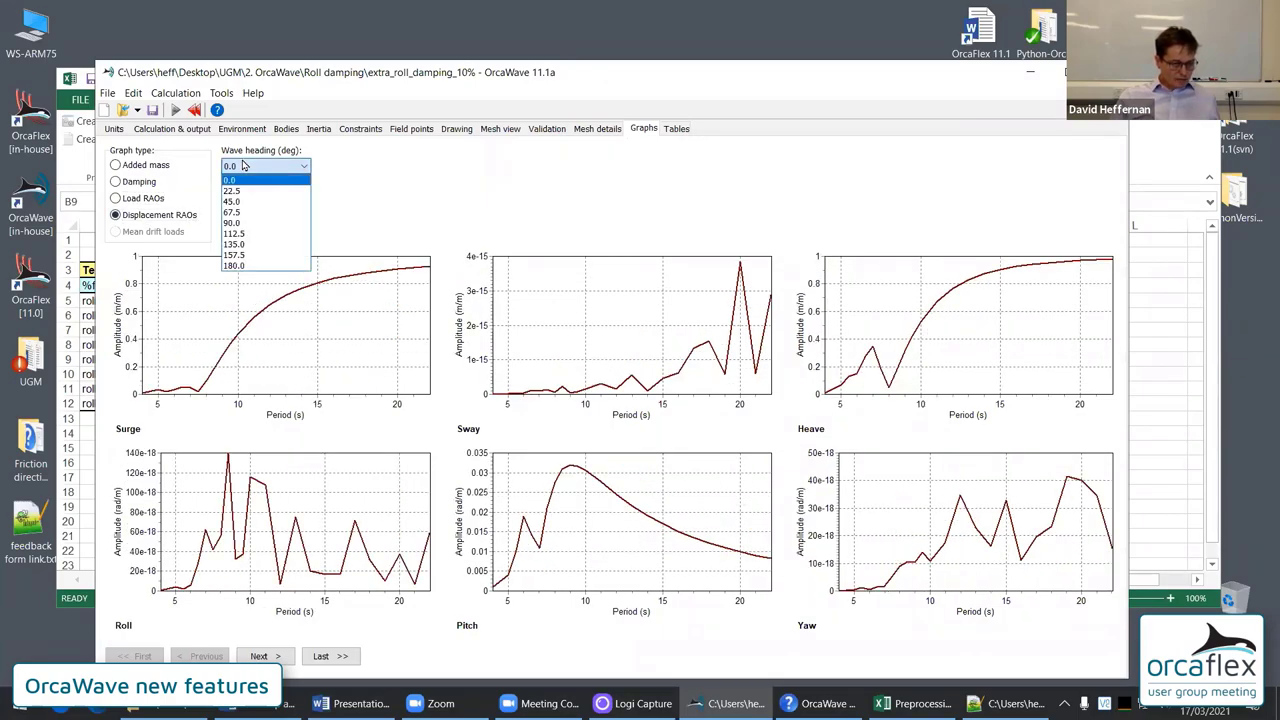
pyautogui.click(240, 224)
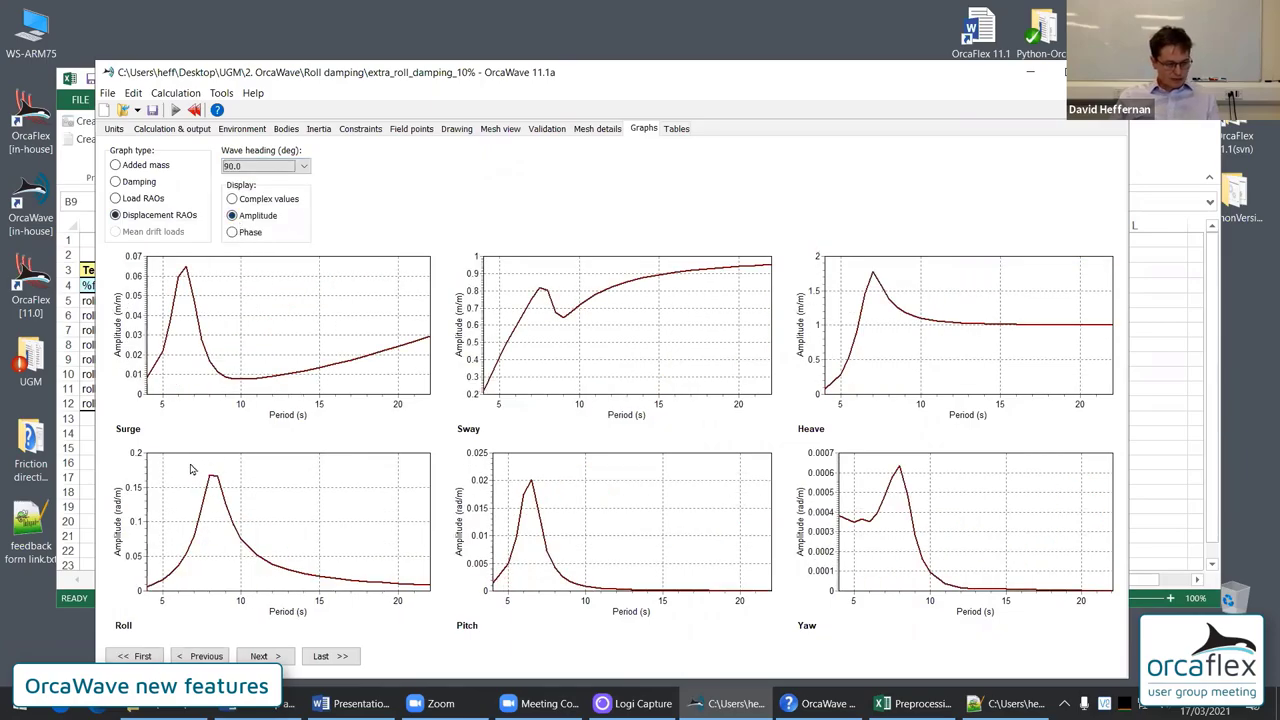
pyautogui.moveTo(194, 459); pyautogui.dragTo(235, 492)
pyautogui.moveTo(255, 525)
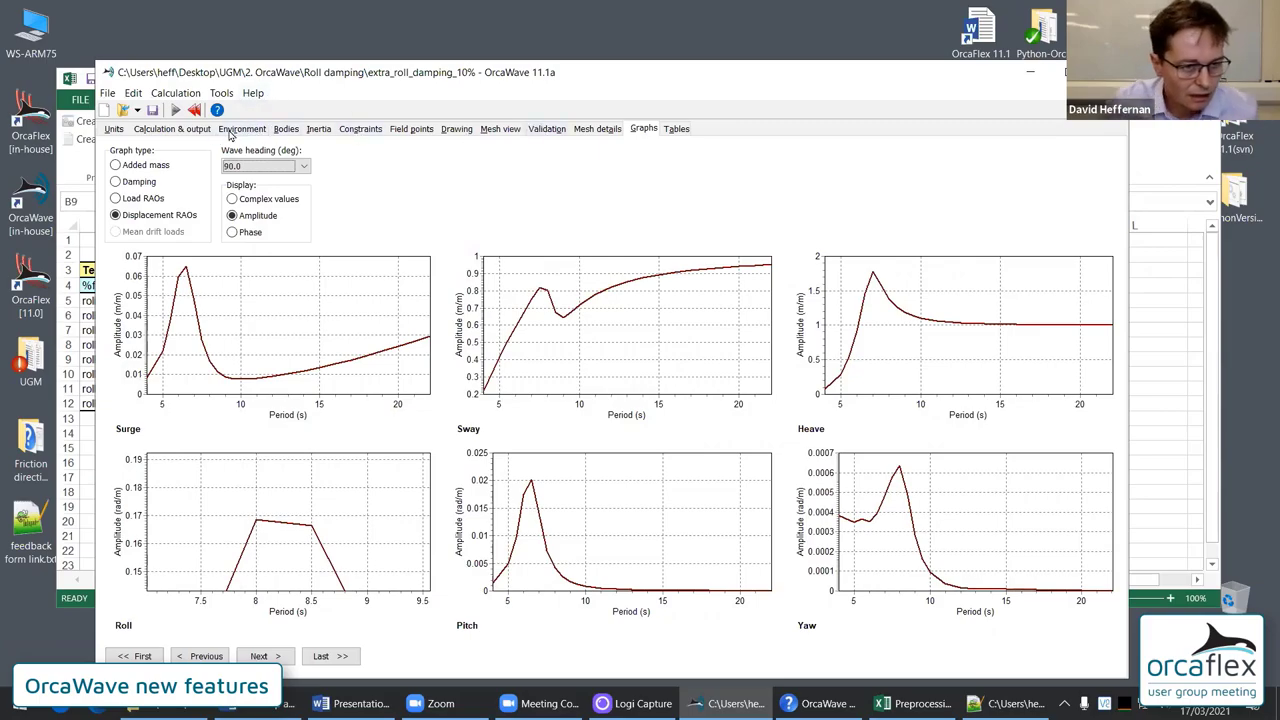
# Open extra_roll_damping_1%.owr and show the roll damping target in Body1's constraints data
pyautogui.click(676, 128)
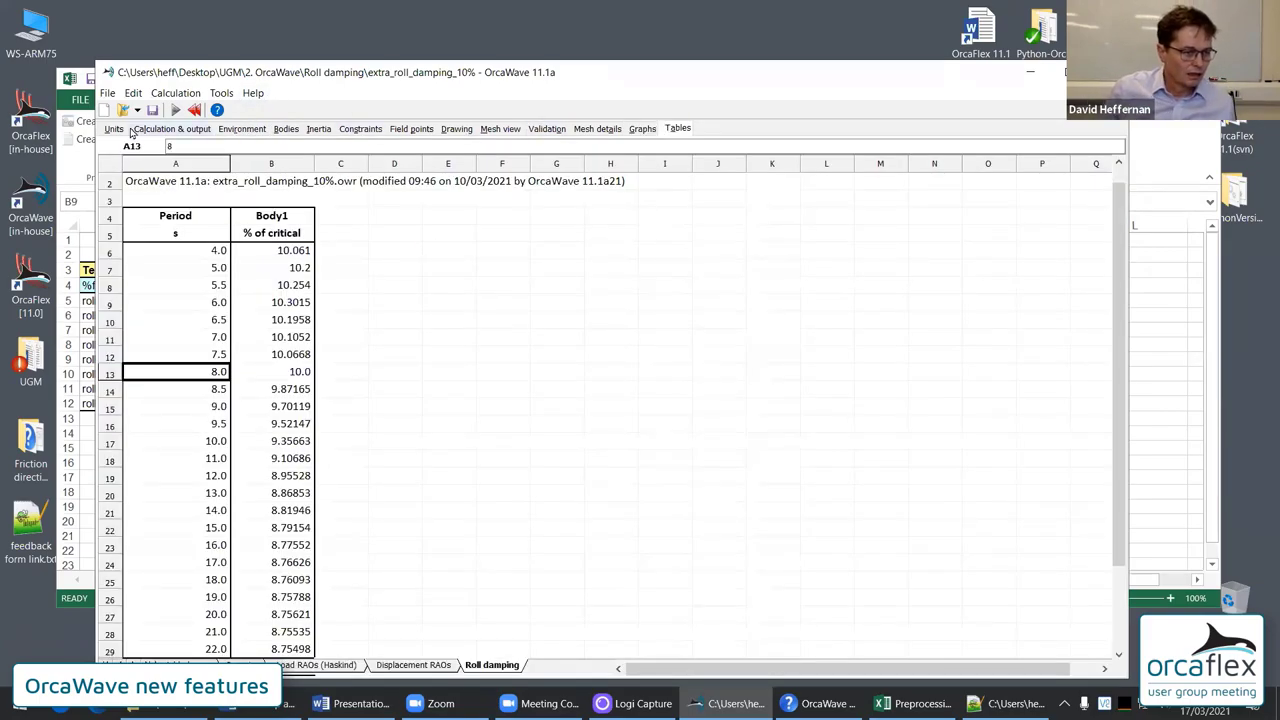
pyautogui.click(124, 110)
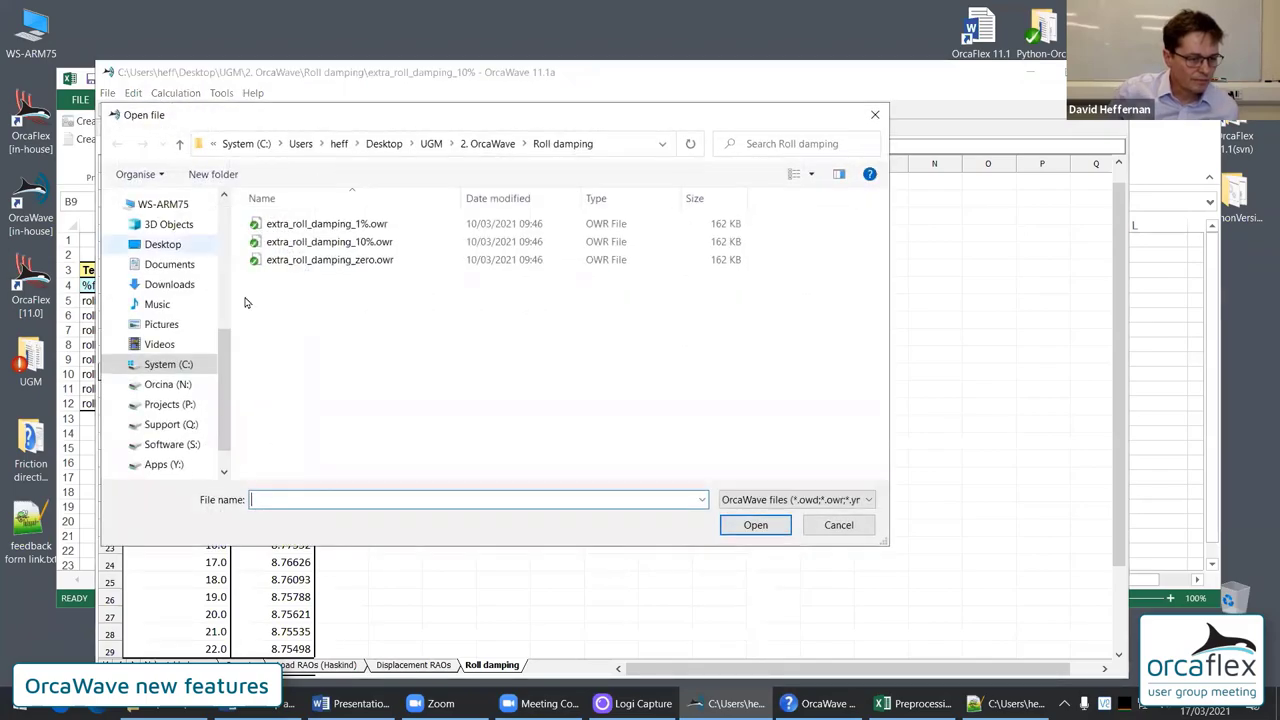
pyautogui.click(300, 224)
pyautogui.doubleClick(313, 228)
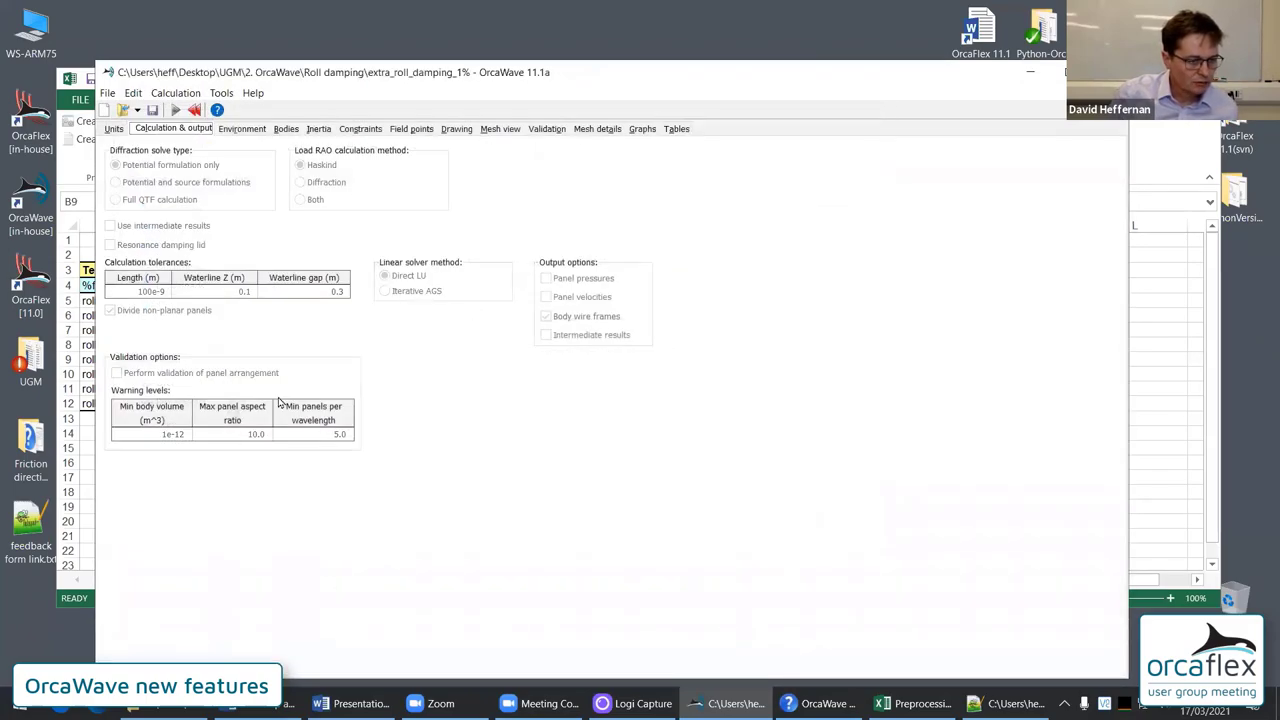
pyautogui.click(372, 135)
pyautogui.click(134, 563)
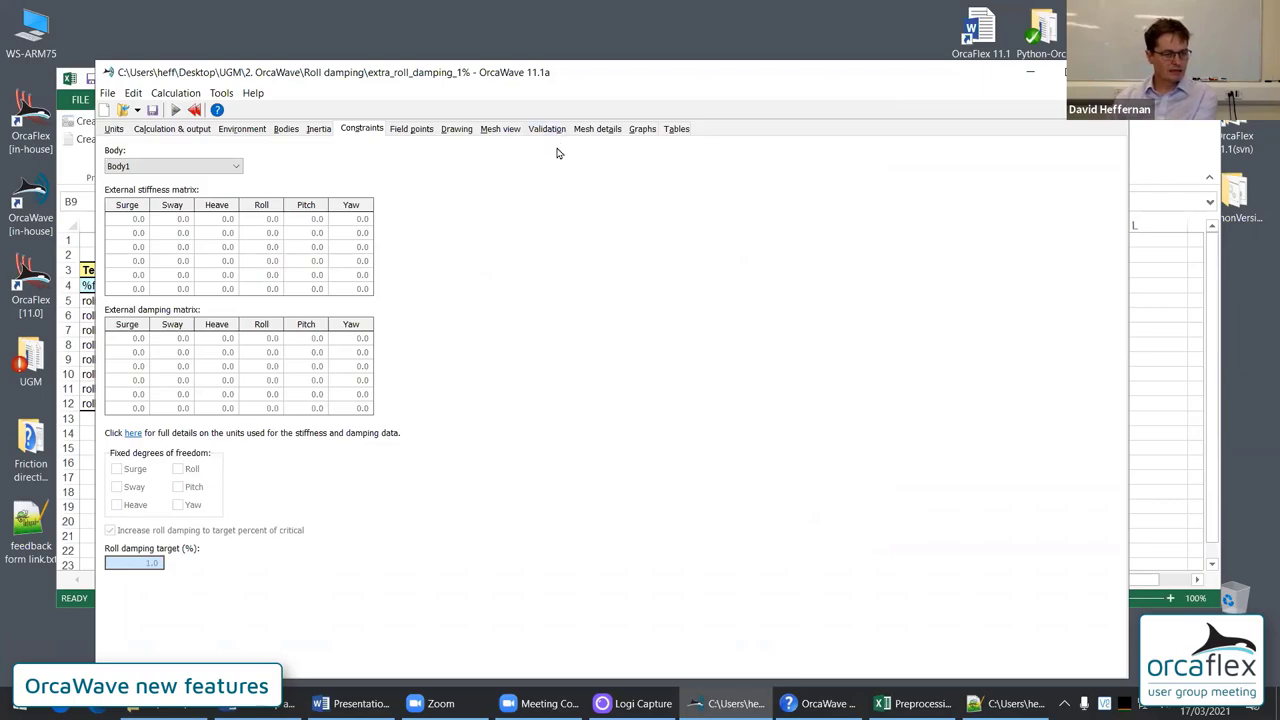
# Show the roll damping results table for the 1% model and inspect the percent-of-critical values at 6.5 s and 8 s
pyautogui.click(677, 129)
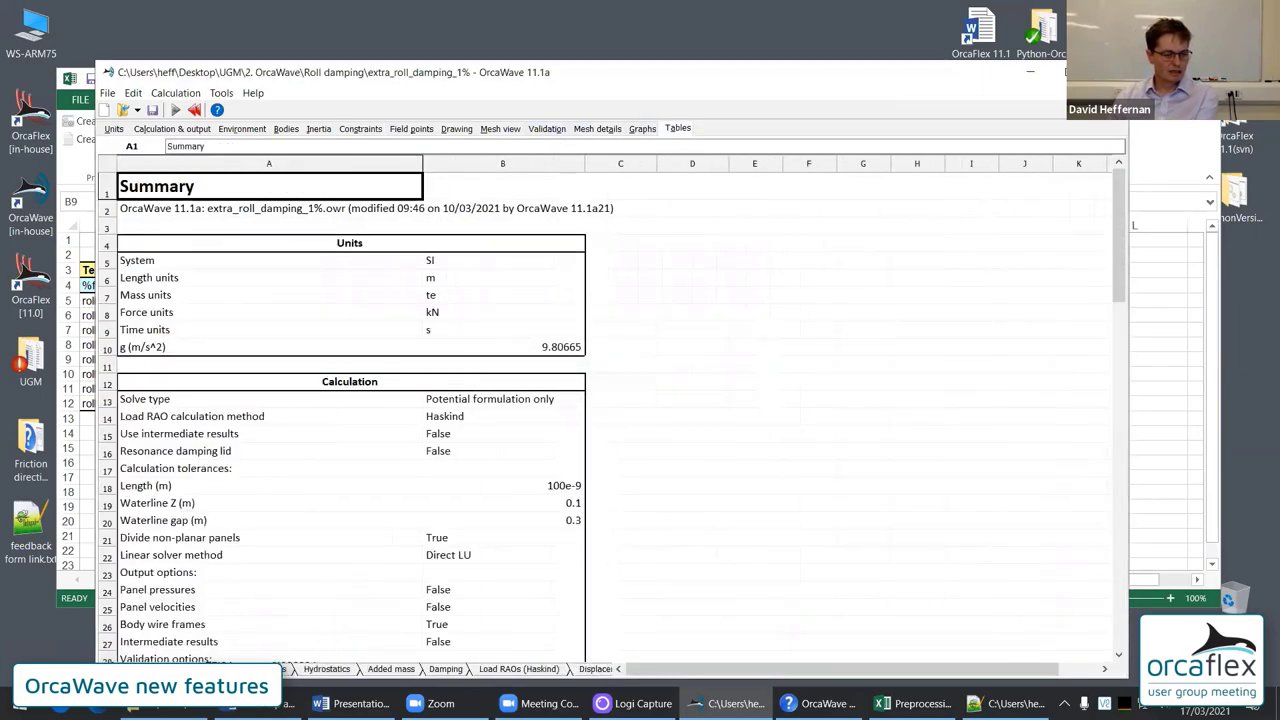
pyautogui.click(546, 674)
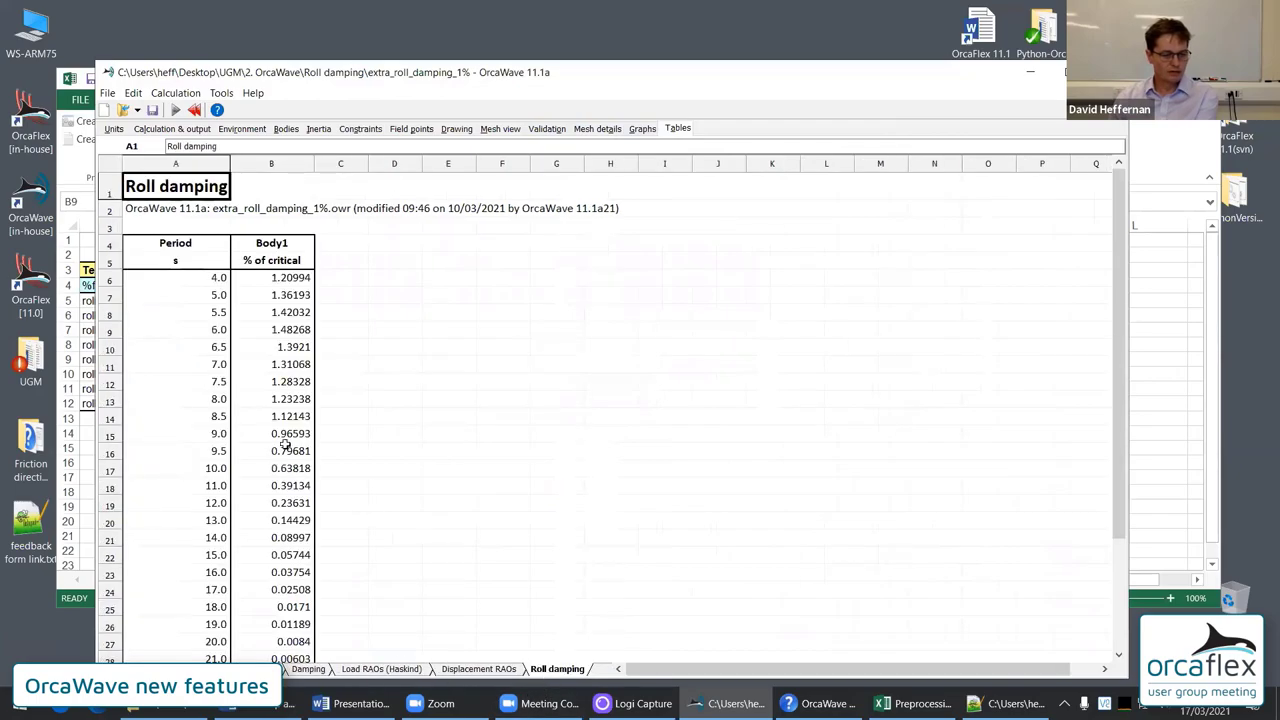
pyautogui.click(266, 352)
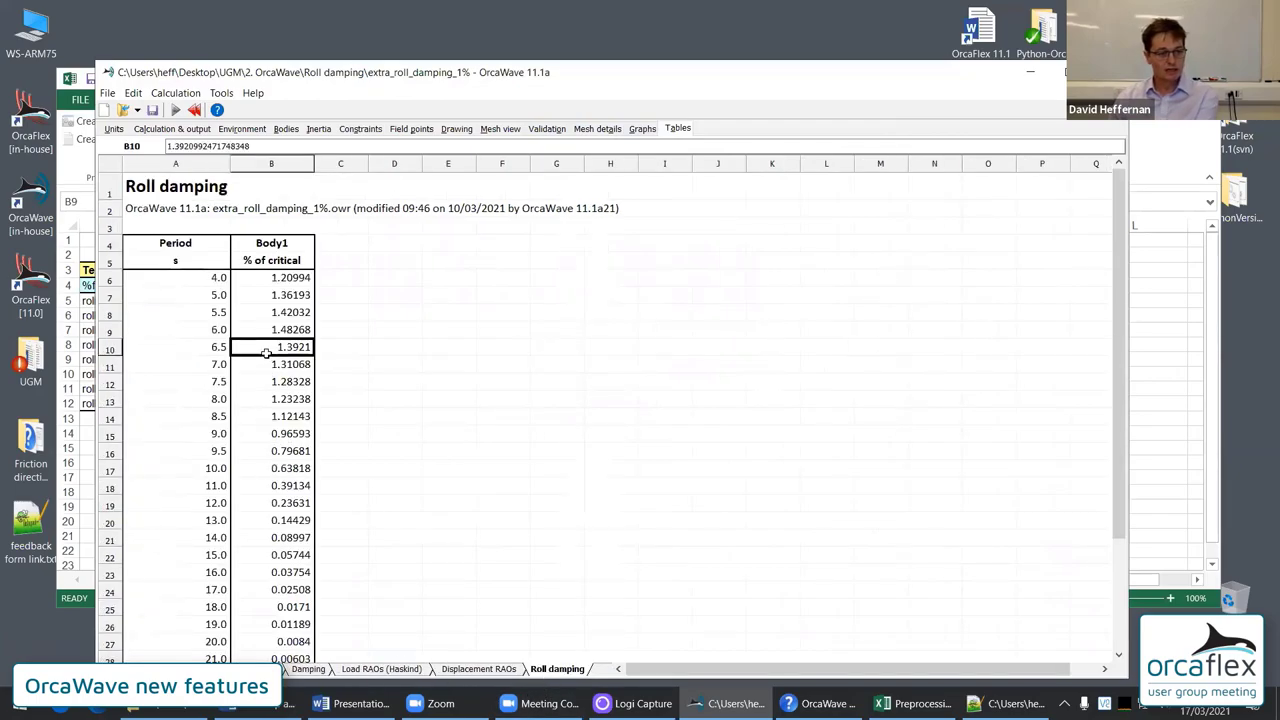
pyautogui.click(262, 399)
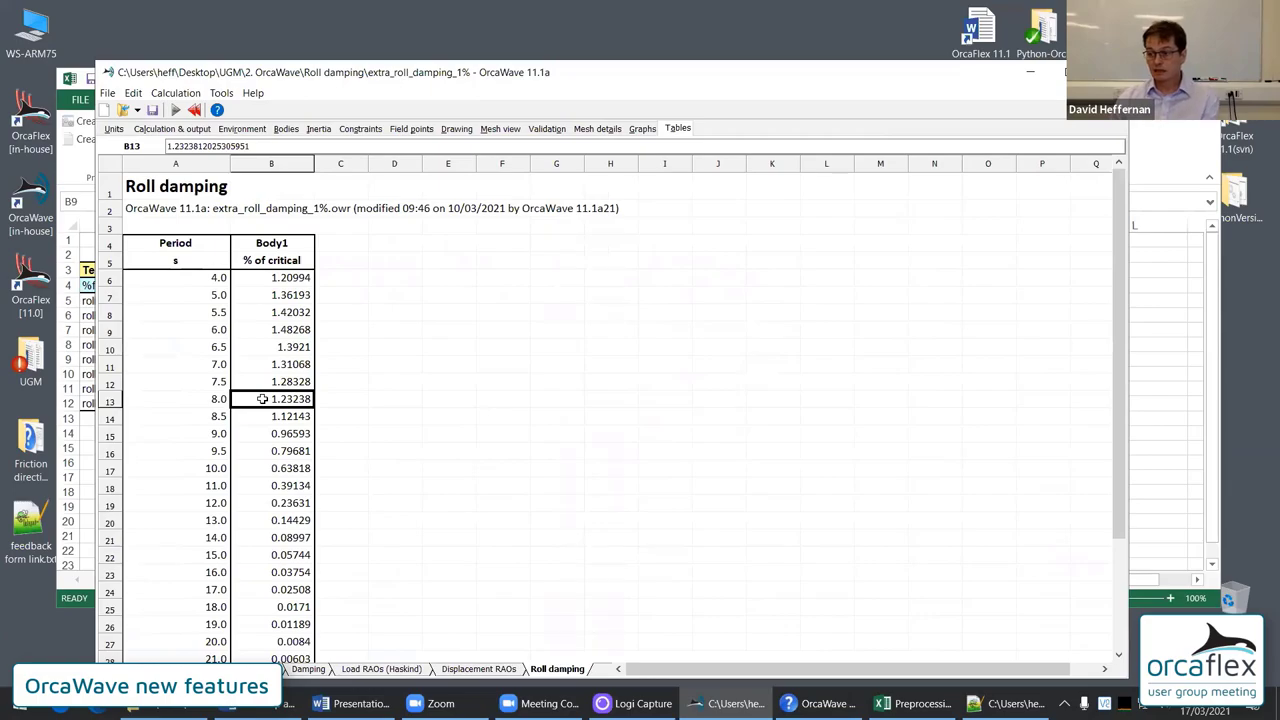
# Inspect Body1's extra roll damping below the period values, and recheck the roll damping target in the constraints data
pyautogui.scroll(-2, 322, 480)
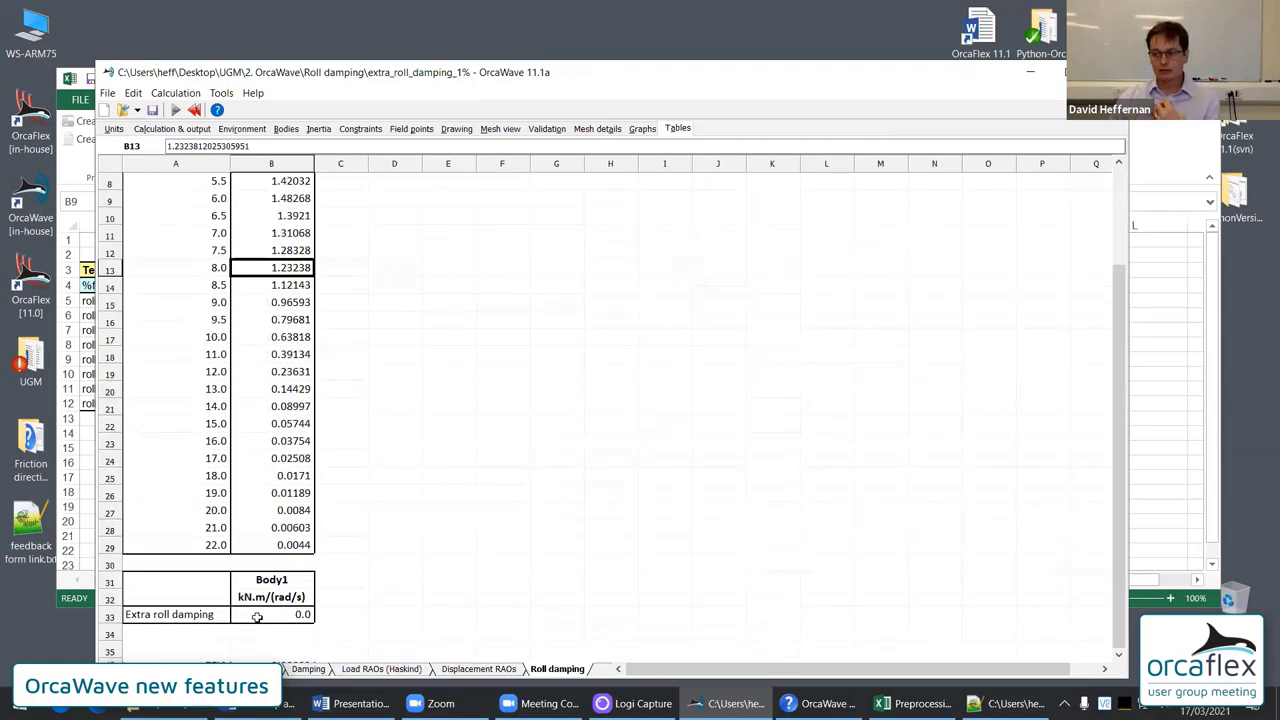
pyautogui.scroll(3, 270, 606)
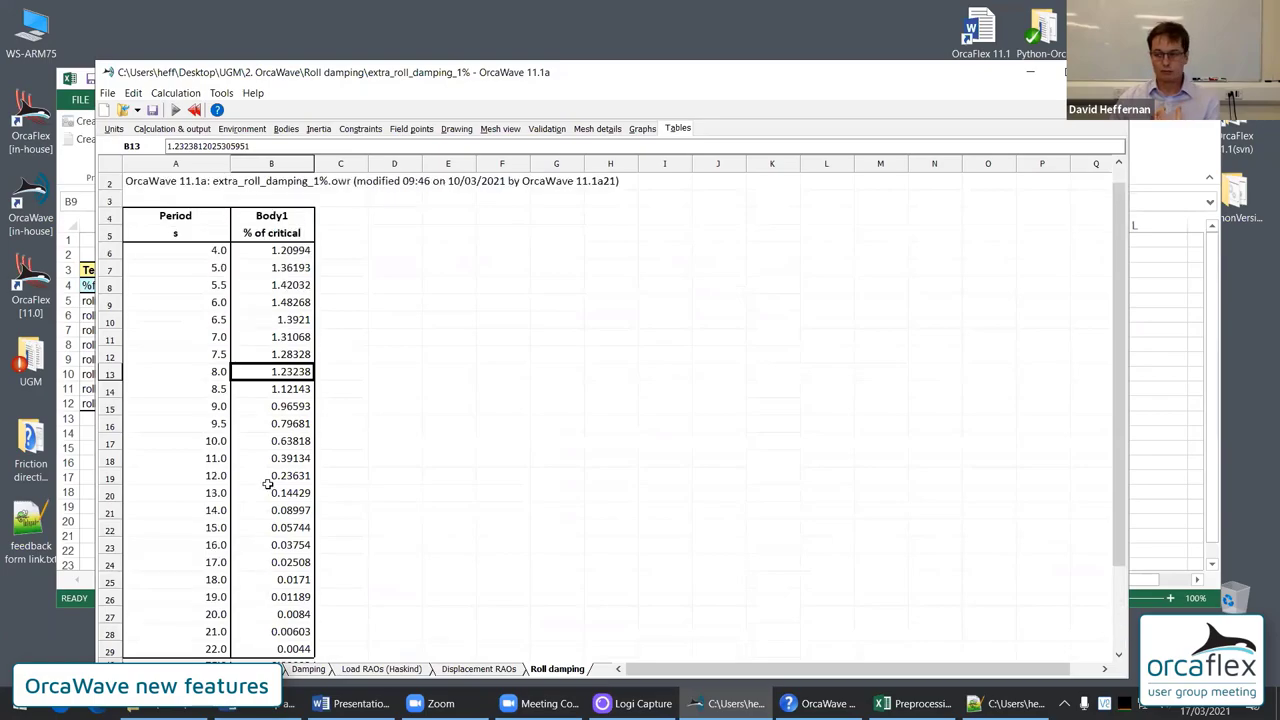
pyautogui.scroll(-2, 268, 484)
pyautogui.scroll(-1, 268, 484)
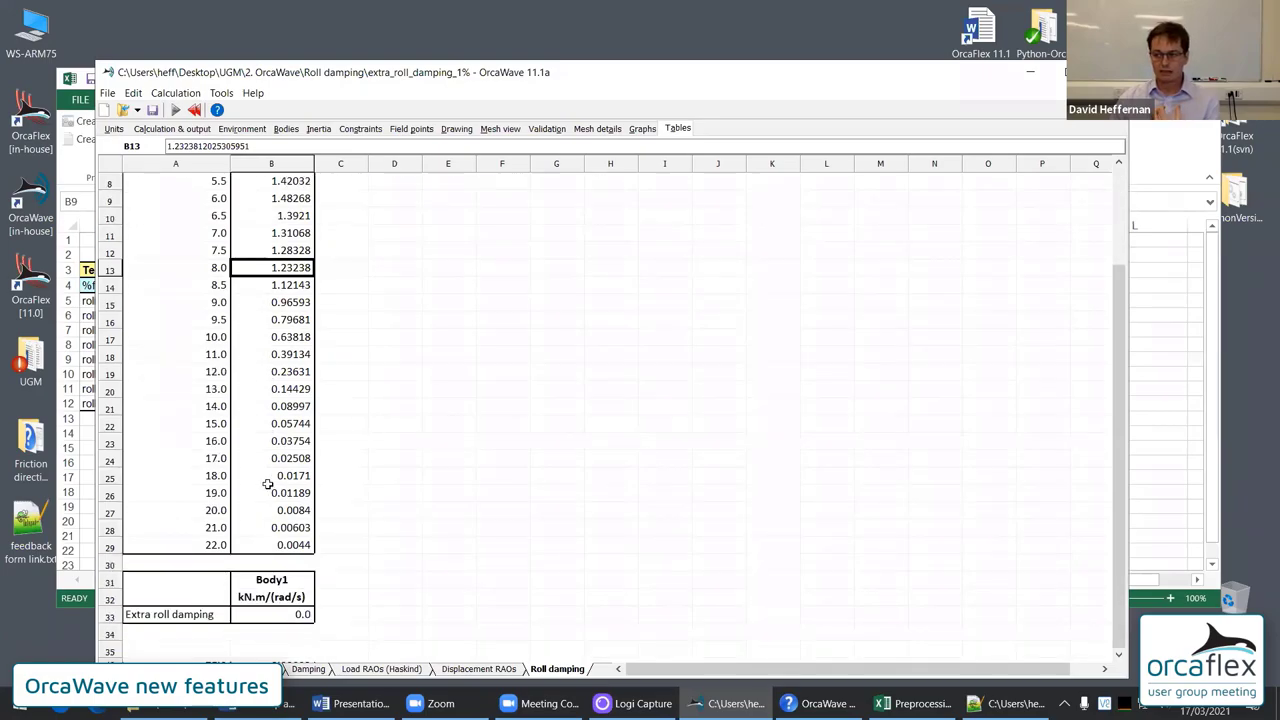
pyautogui.click(355, 132)
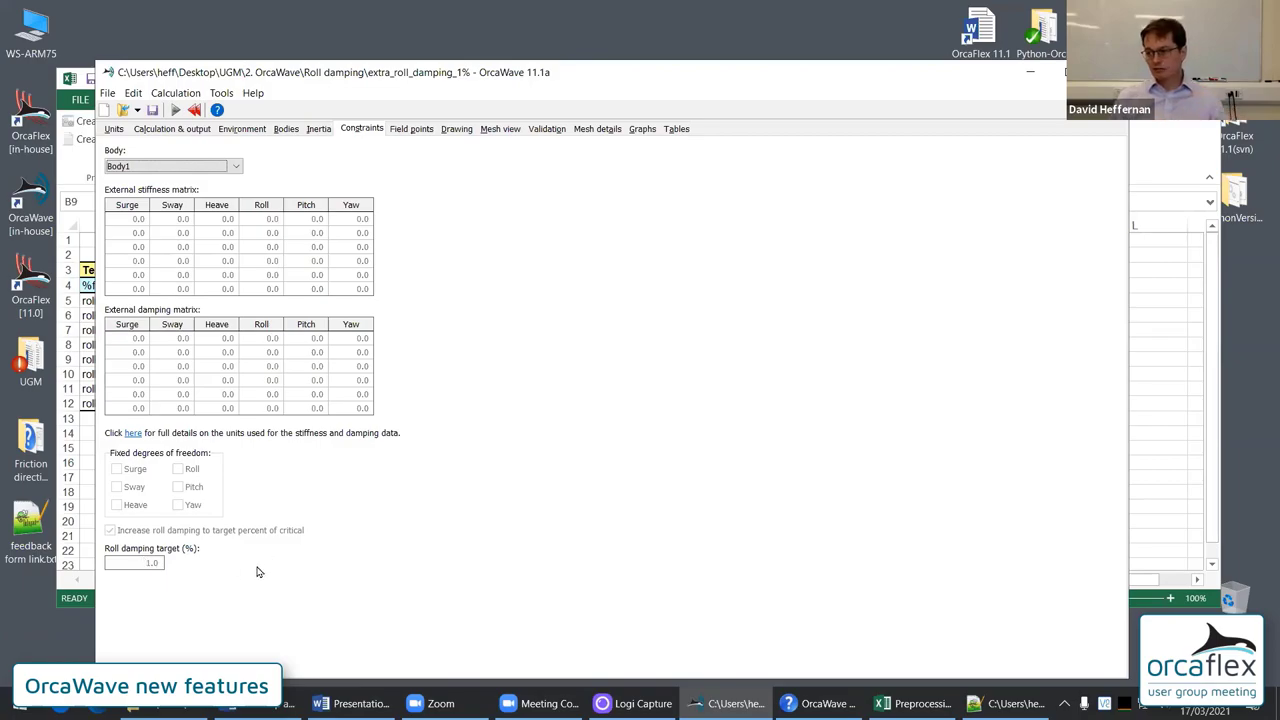
pyautogui.click(135, 562)
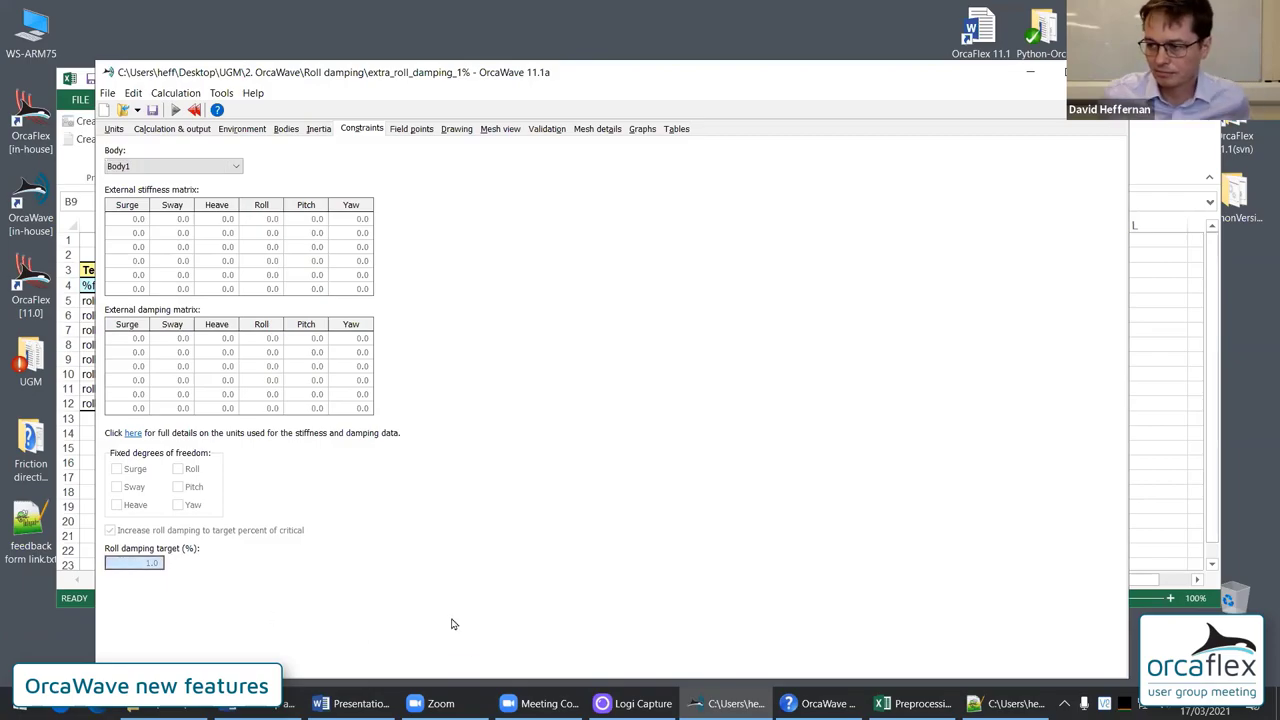
# Start OrcaFlex and open the OrcaWave results file extra_roll_damping_10%.owr from the UGM folder's 2. OrcaWave\Roll damping subfolder
pyautogui.click(22, 135)
pyautogui.doubleClick(22, 136)
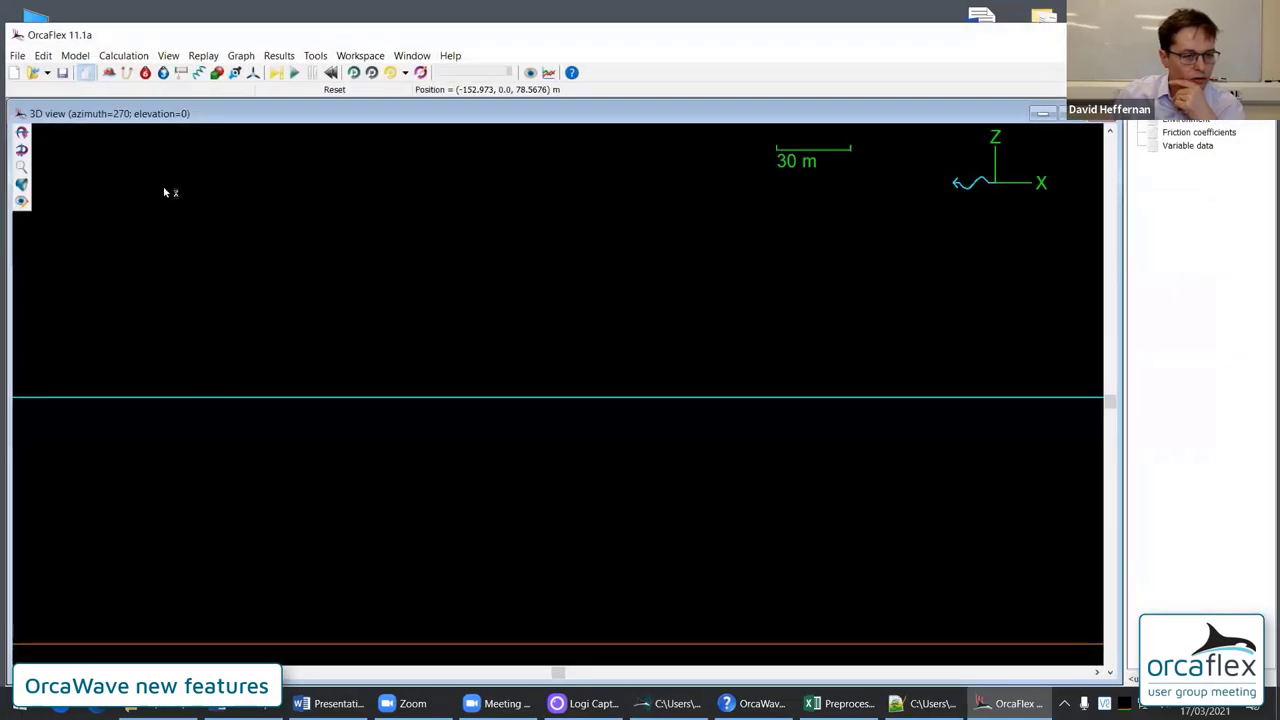
pyautogui.click(34, 72)
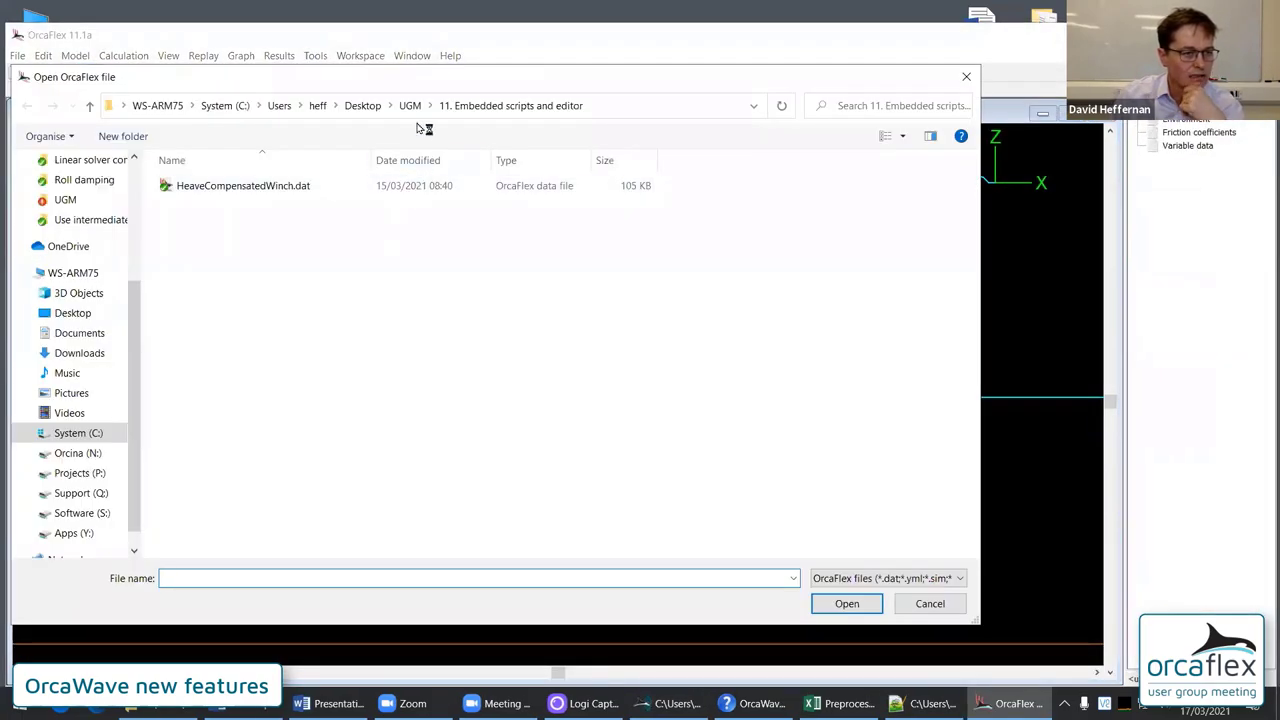
pyautogui.click(409, 106)
pyautogui.doubleClick(245, 221)
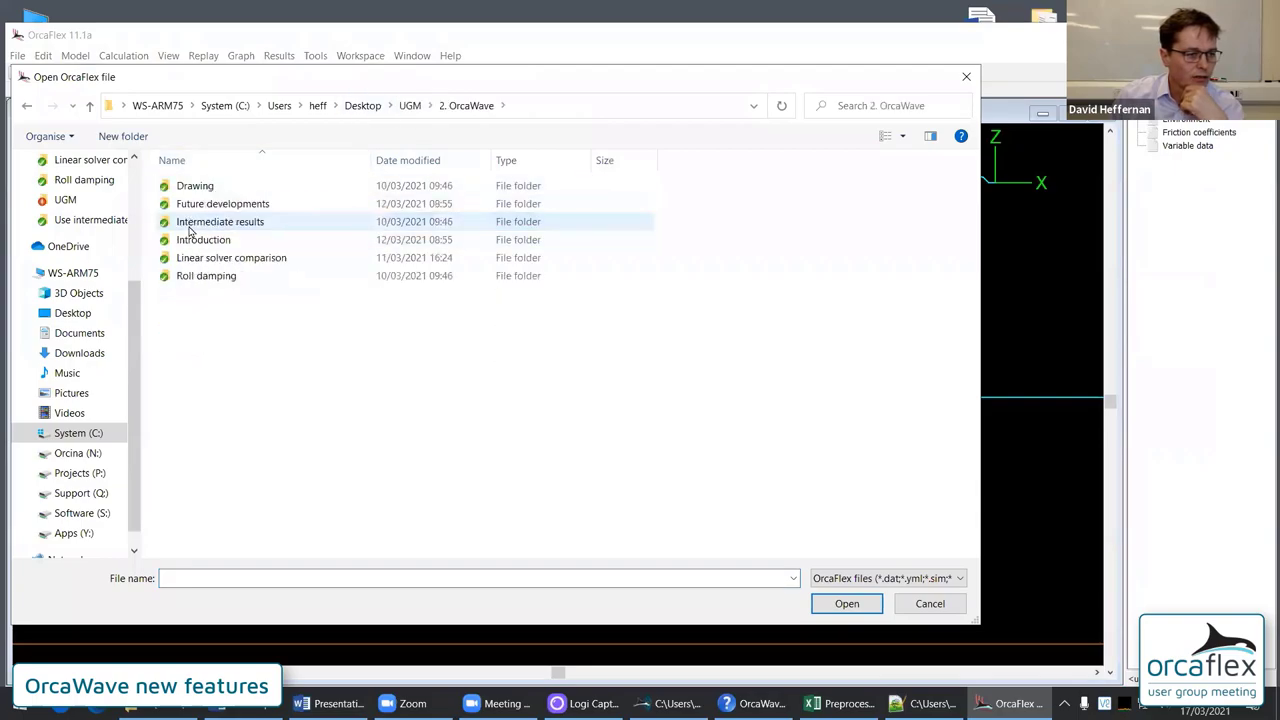
pyautogui.doubleClick(190, 275)
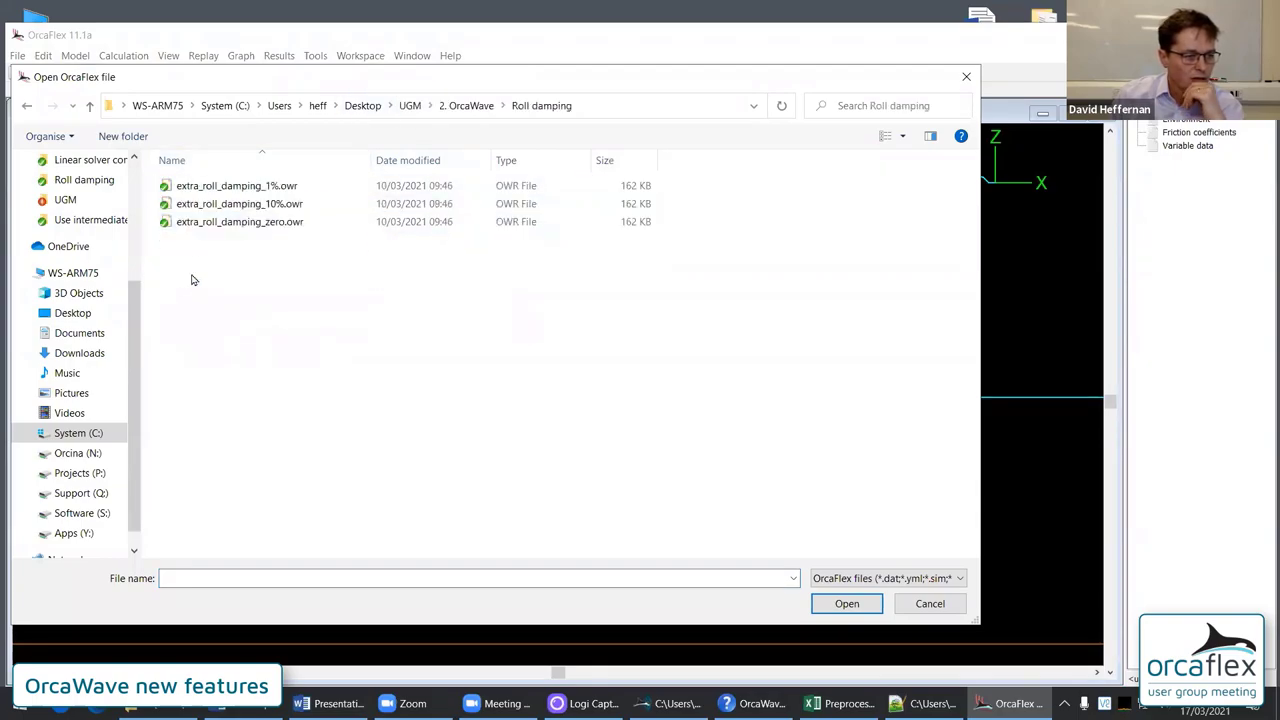
pyautogui.doubleClick(230, 204)
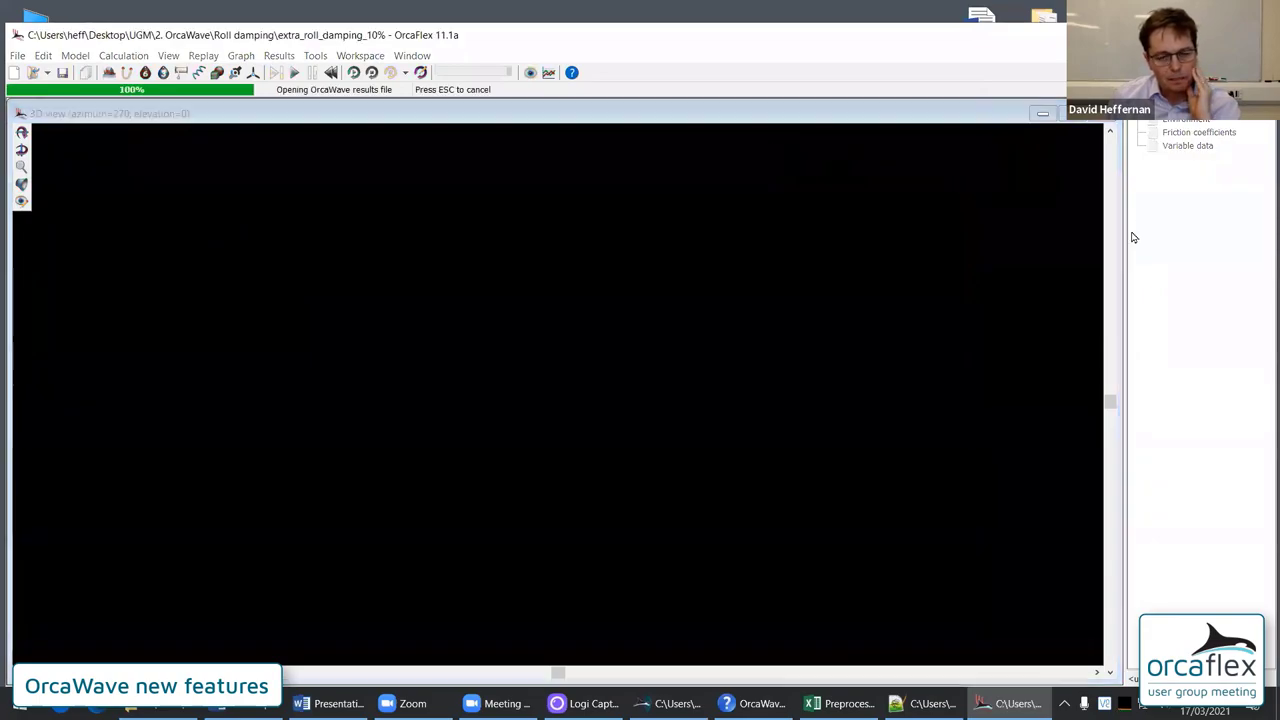
pyautogui.click(760, 420)
# Inspect the linear roll coefficient in the Body1 vessel type's other damping data, close the data form and return to OrcaWave
pyautogui.doubleClick(1208, 200)
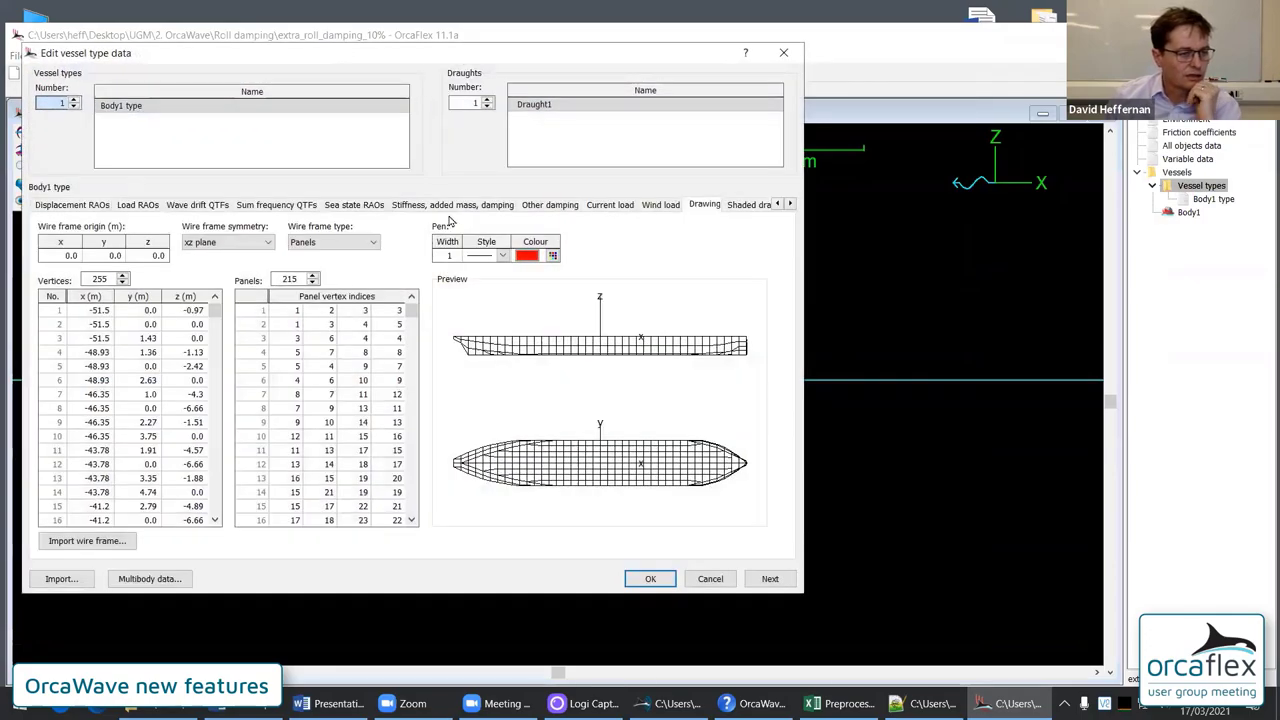
pyautogui.click(545, 205)
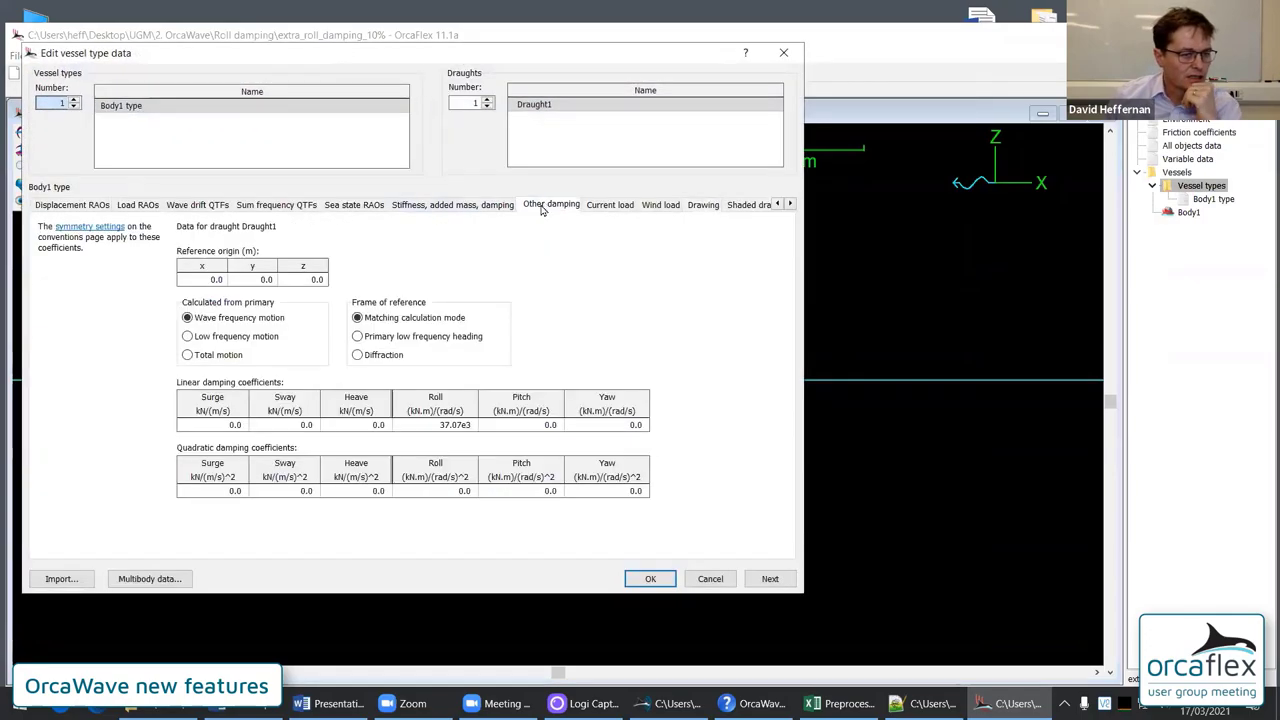
pyautogui.click(405, 428)
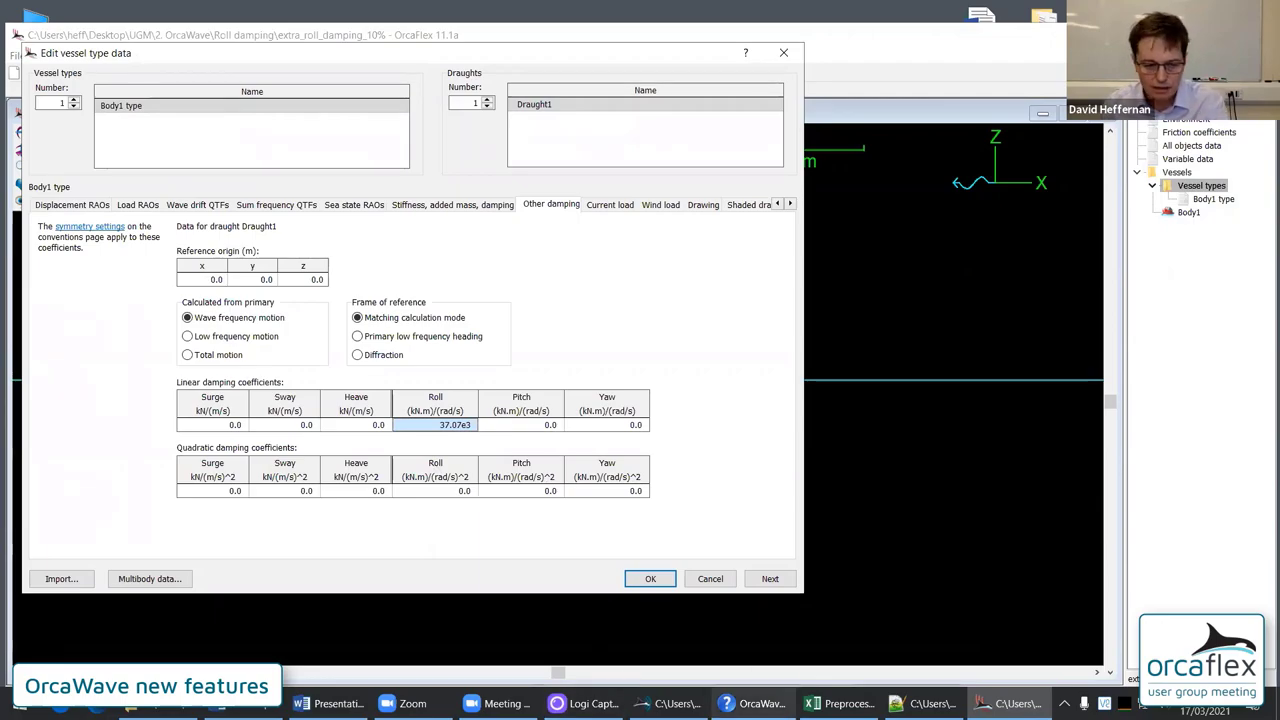
pyautogui.hotkey('alt', 'Tab')
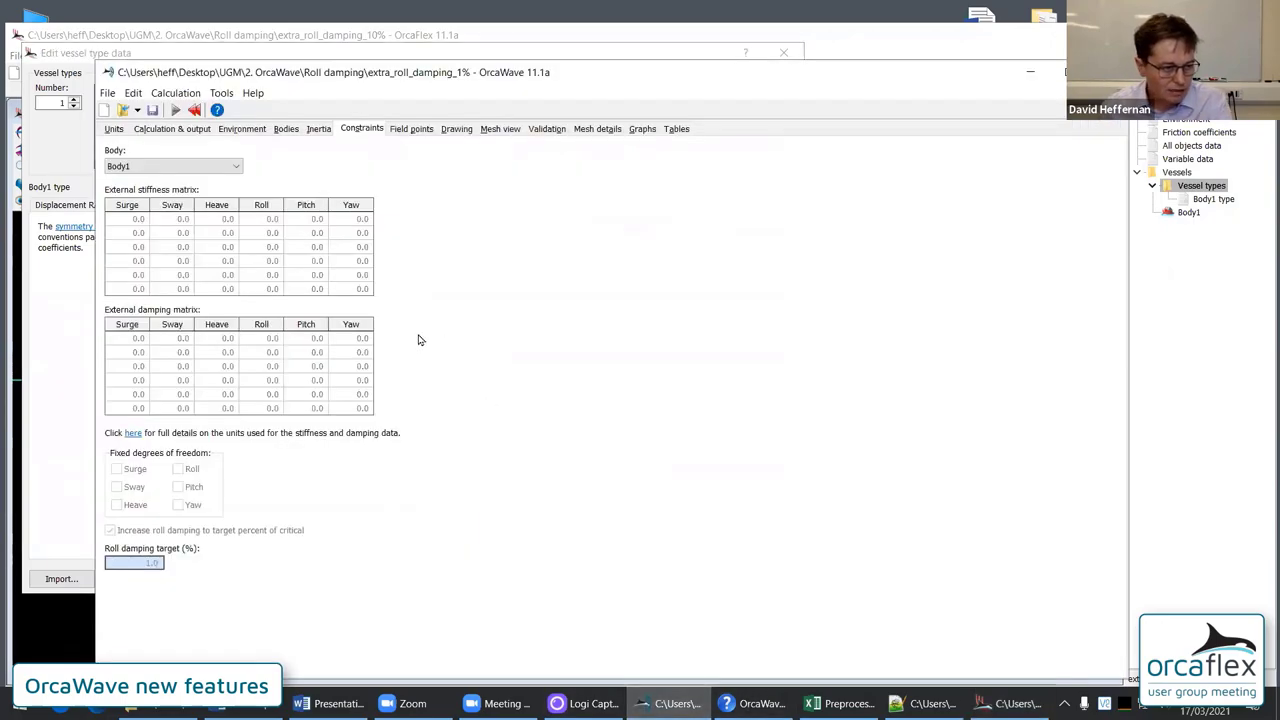
pyautogui.hotkey('alt', 'Tab')
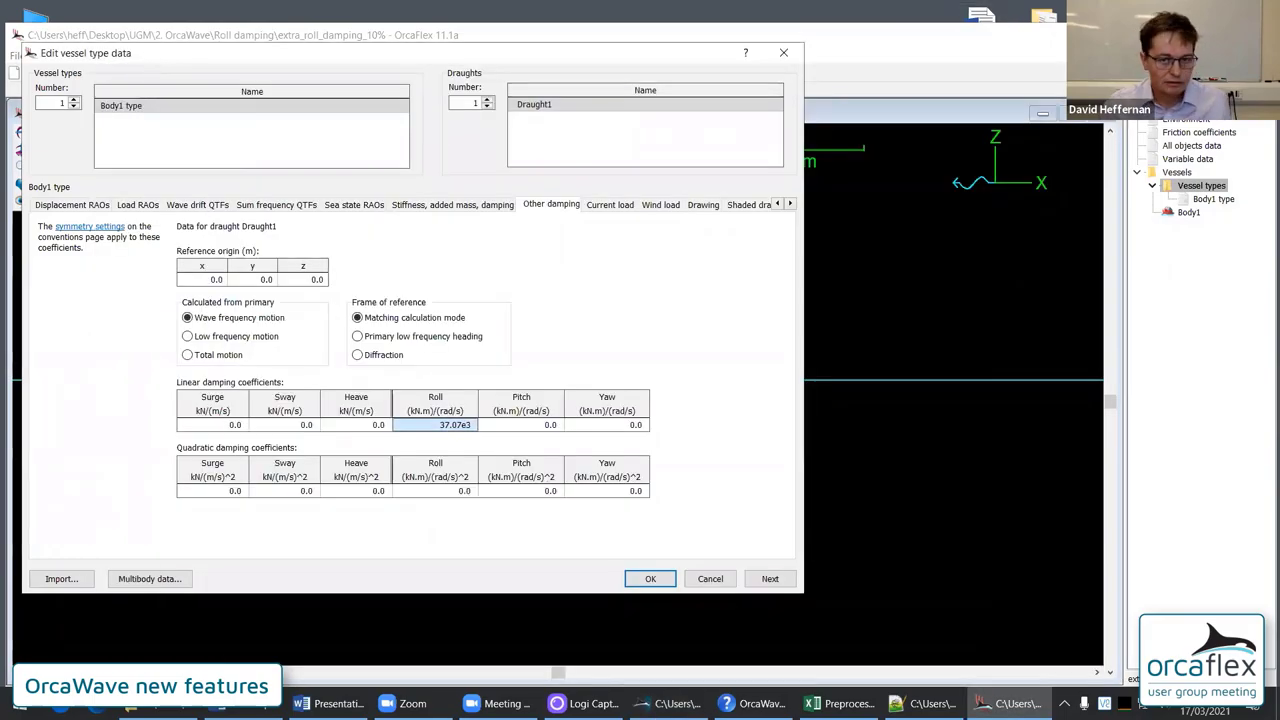
pyautogui.press('Escape')
pyautogui.hotkey('alt', 'Tab')
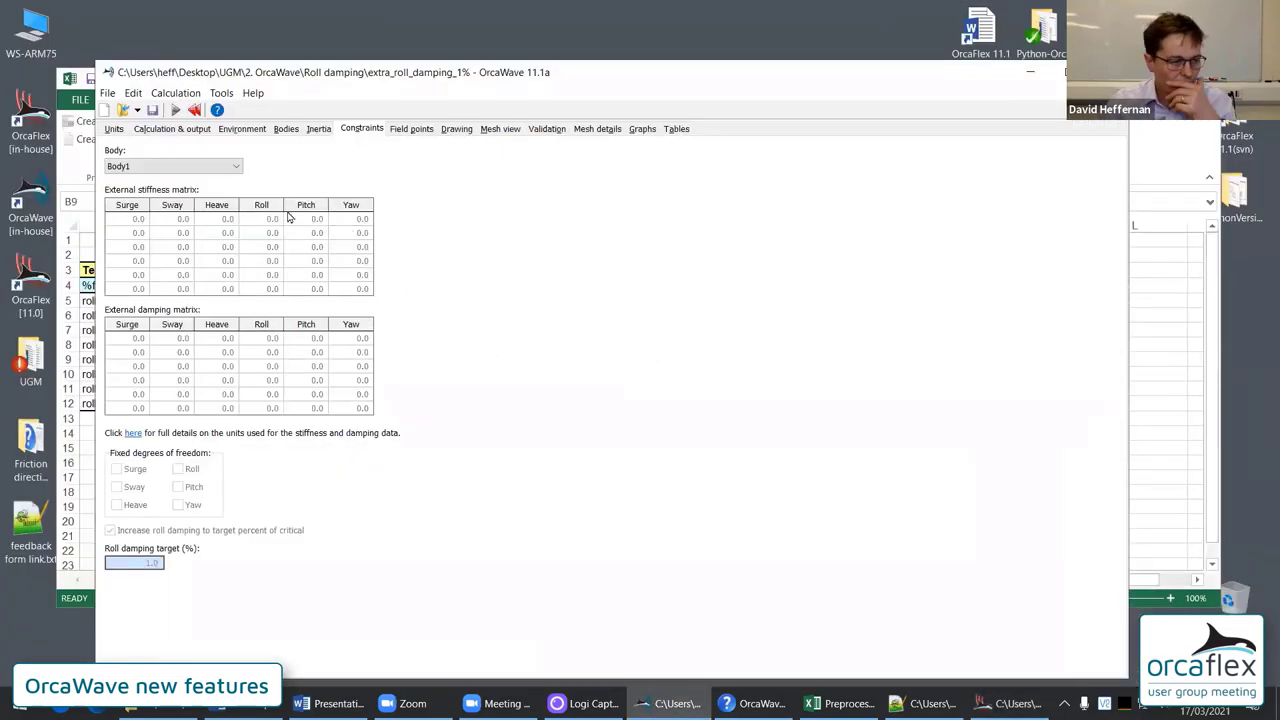
# Create a new model and enable interior surface panels for Body1 to remove irregular frequency effects, using the Triangulation method
pyautogui.click(104, 110)
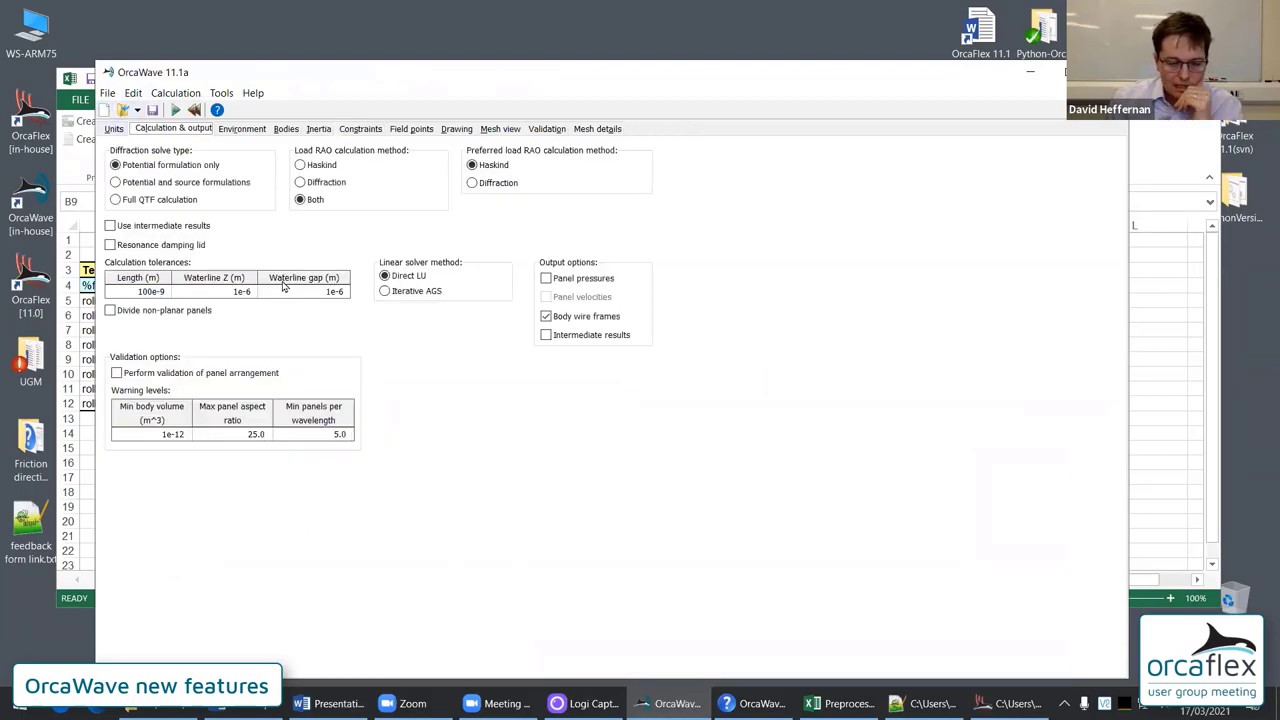
pyautogui.click(289, 129)
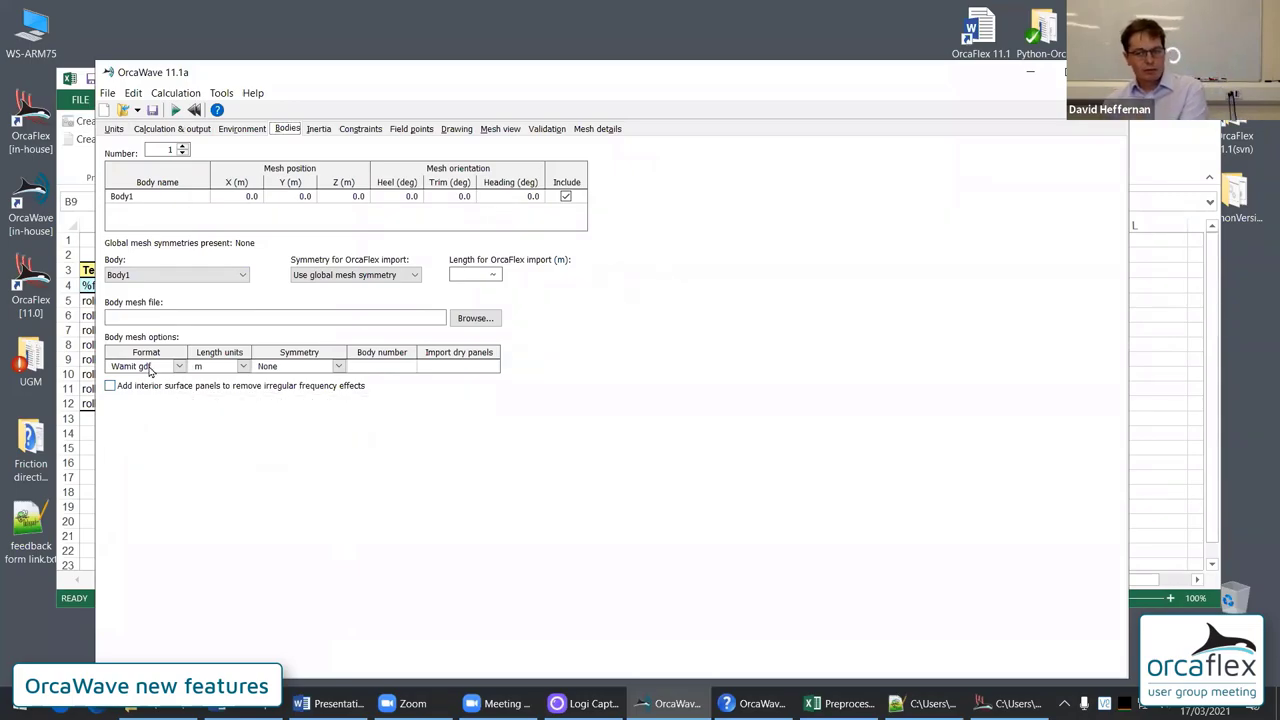
pyautogui.click(170, 318)
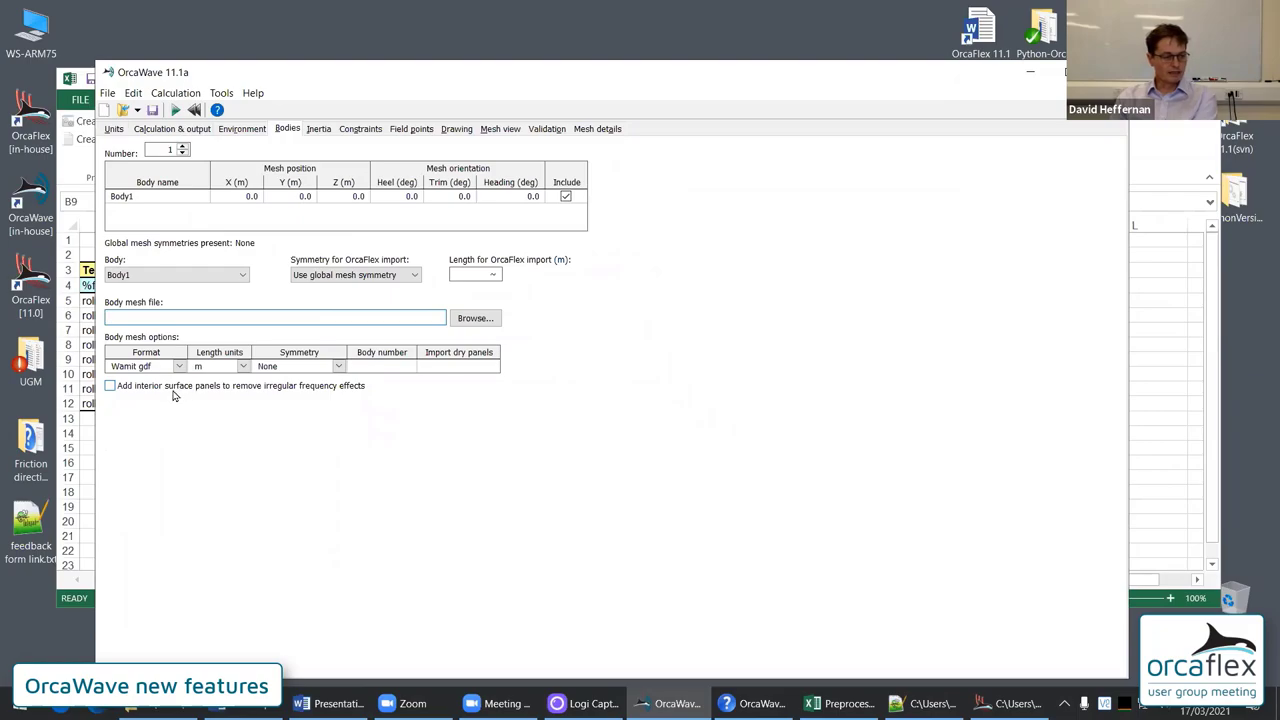
pyautogui.click(111, 388)
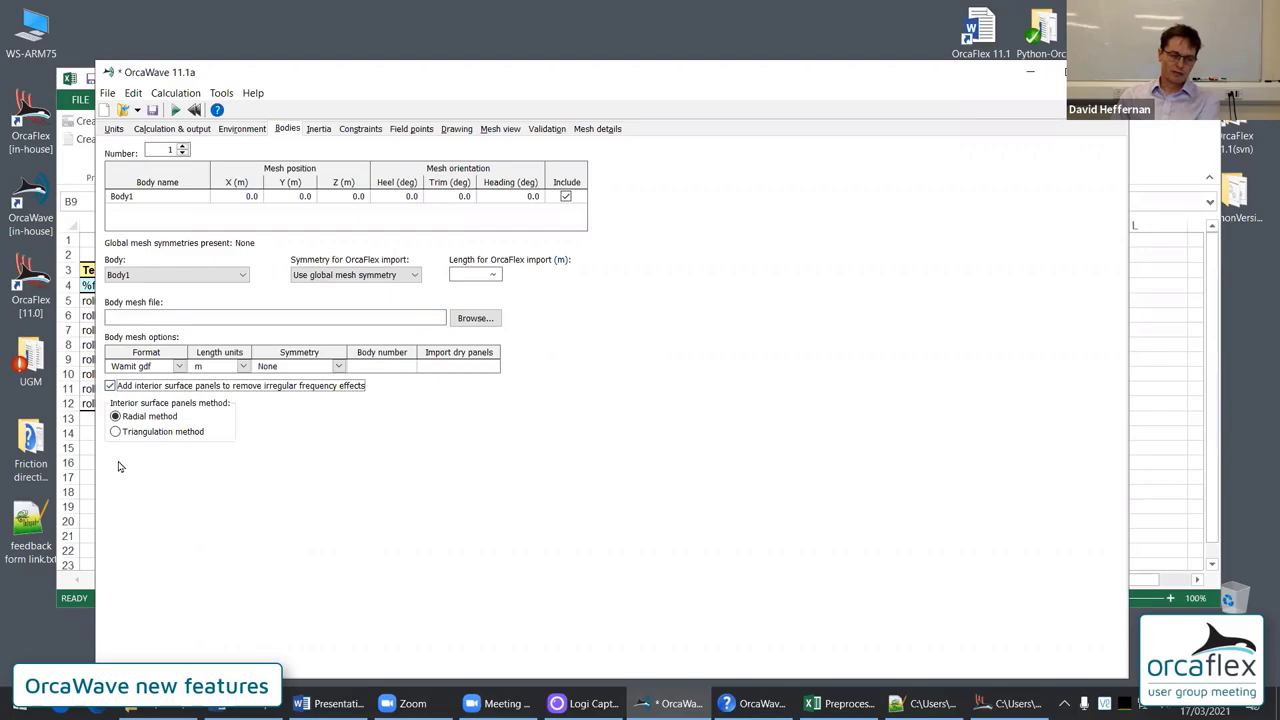
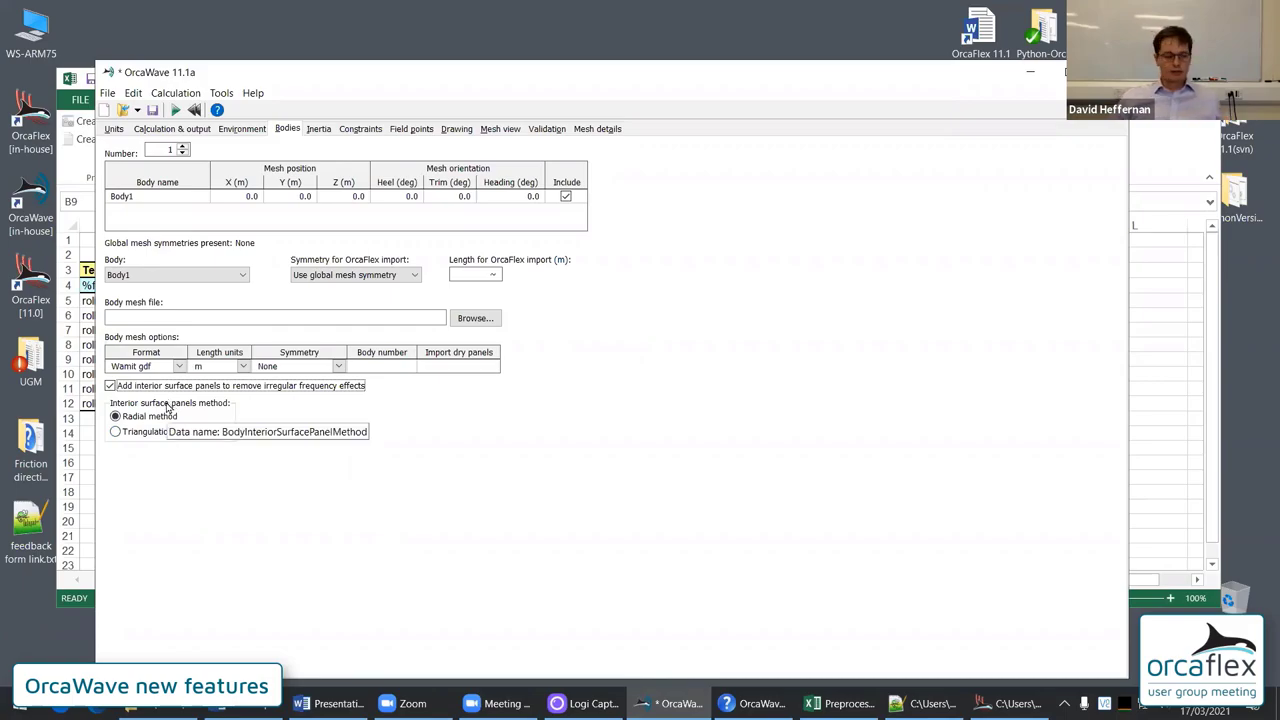
pyautogui.click(160, 432)
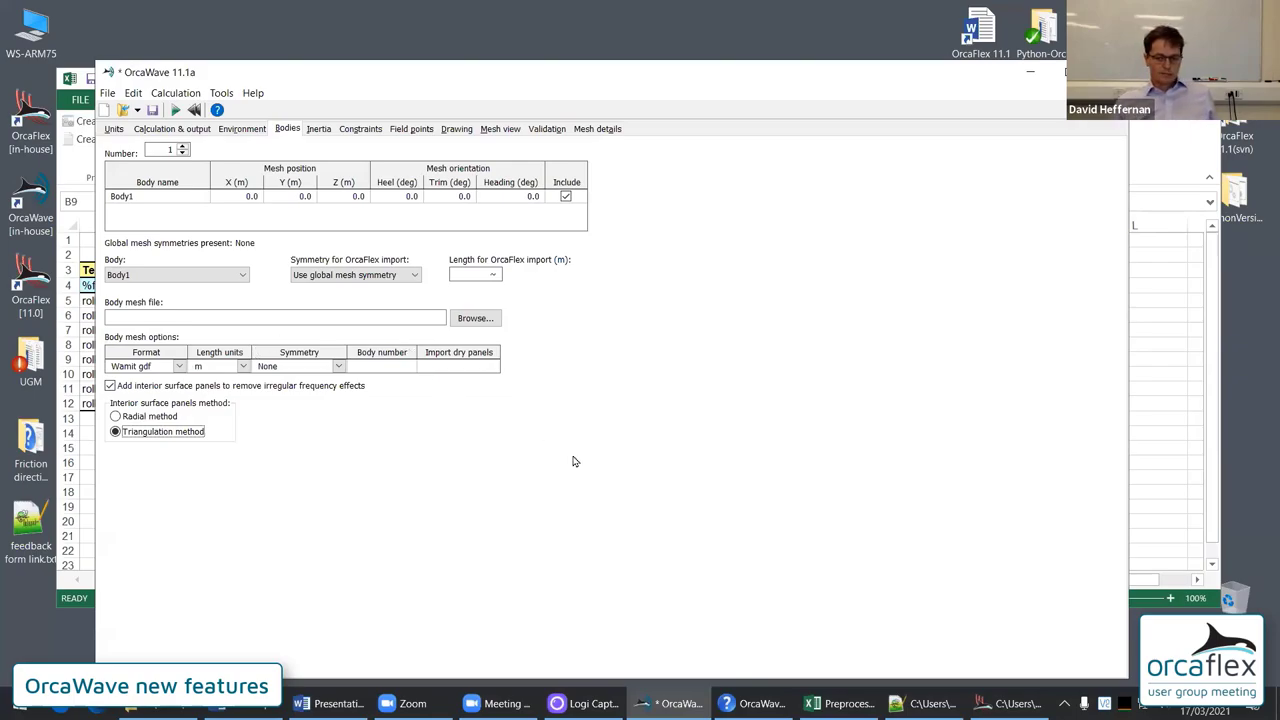
# Review the length tolerance in the calculation settings and enable the division of non-planar panels
pyautogui.click(180, 130)
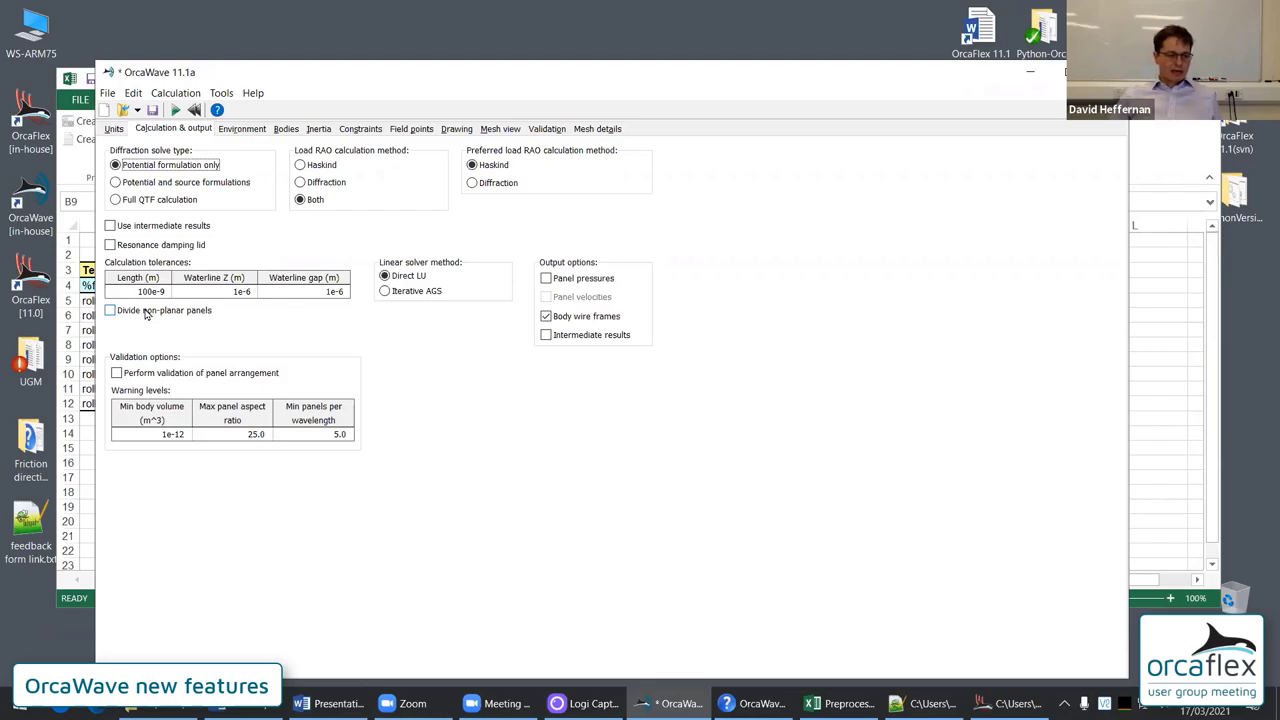
pyautogui.click(149, 292)
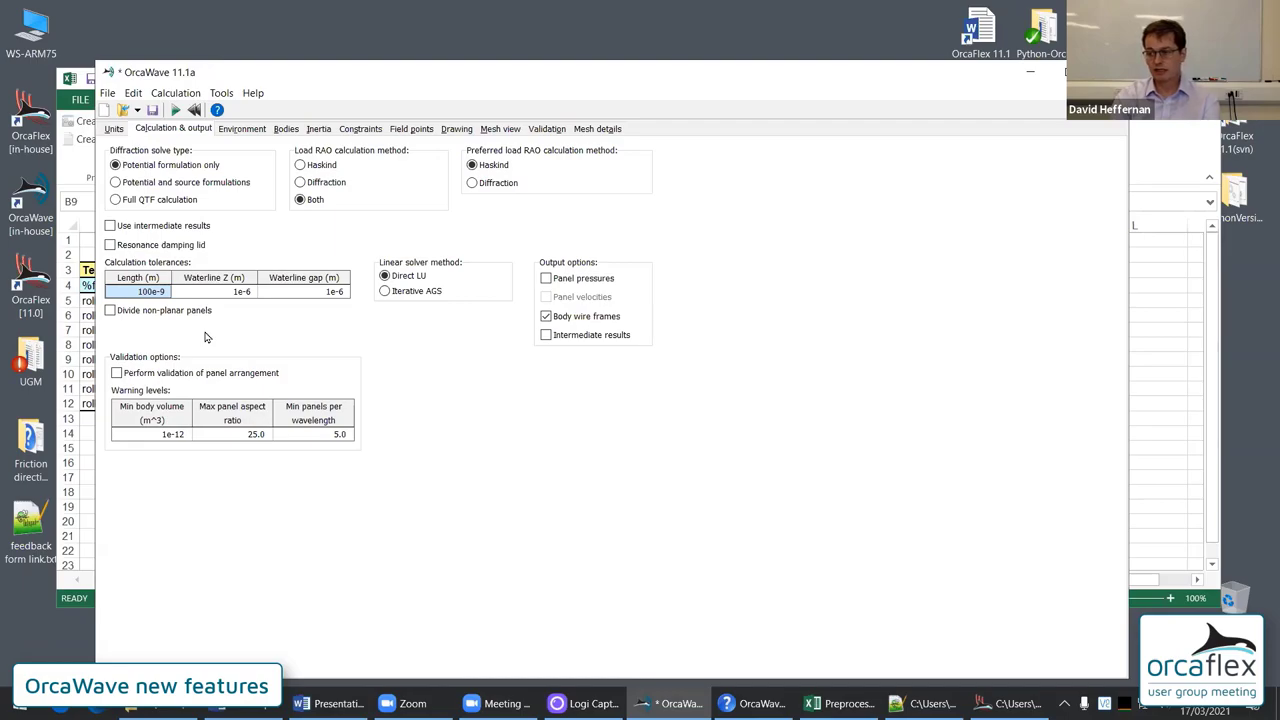
pyautogui.click(111, 311)
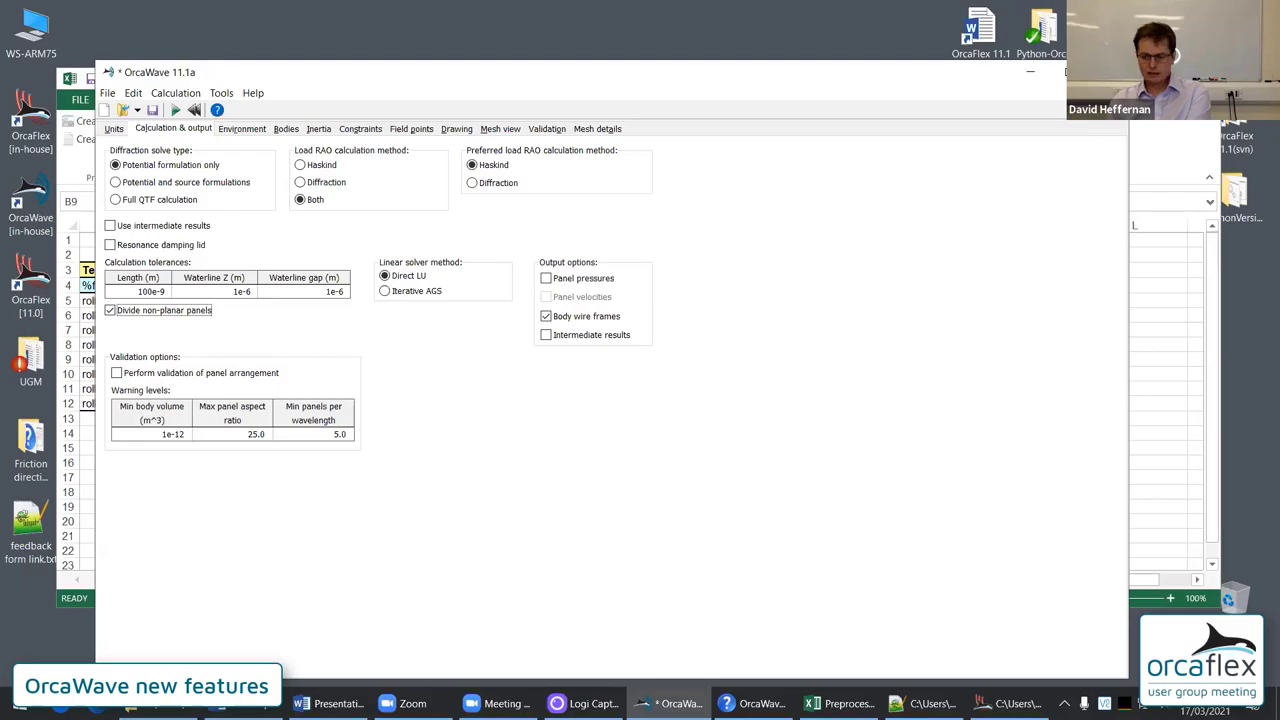
# Set the diffraction solve type to Full QTF calculation and show the QTF crossing angle, period and frequency settings in the environment data
pyautogui.hotkey('alt', 'Tab')
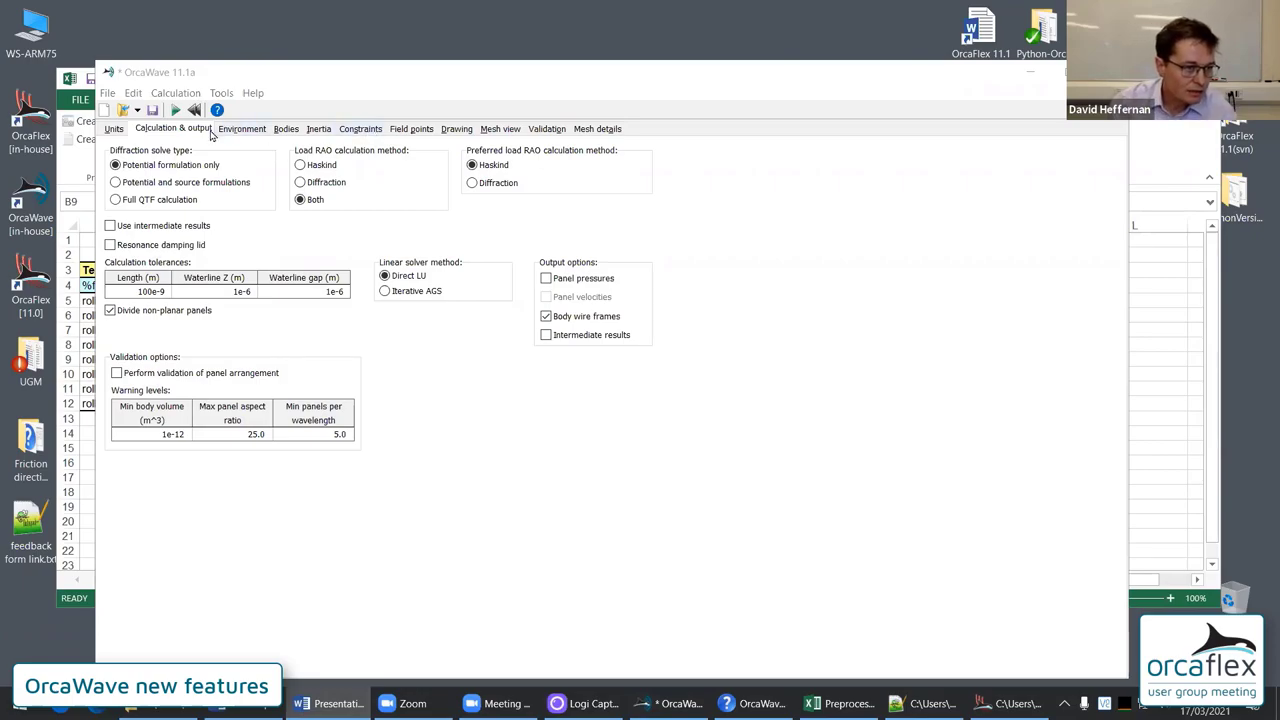
pyautogui.click(157, 198)
pyautogui.click(243, 128)
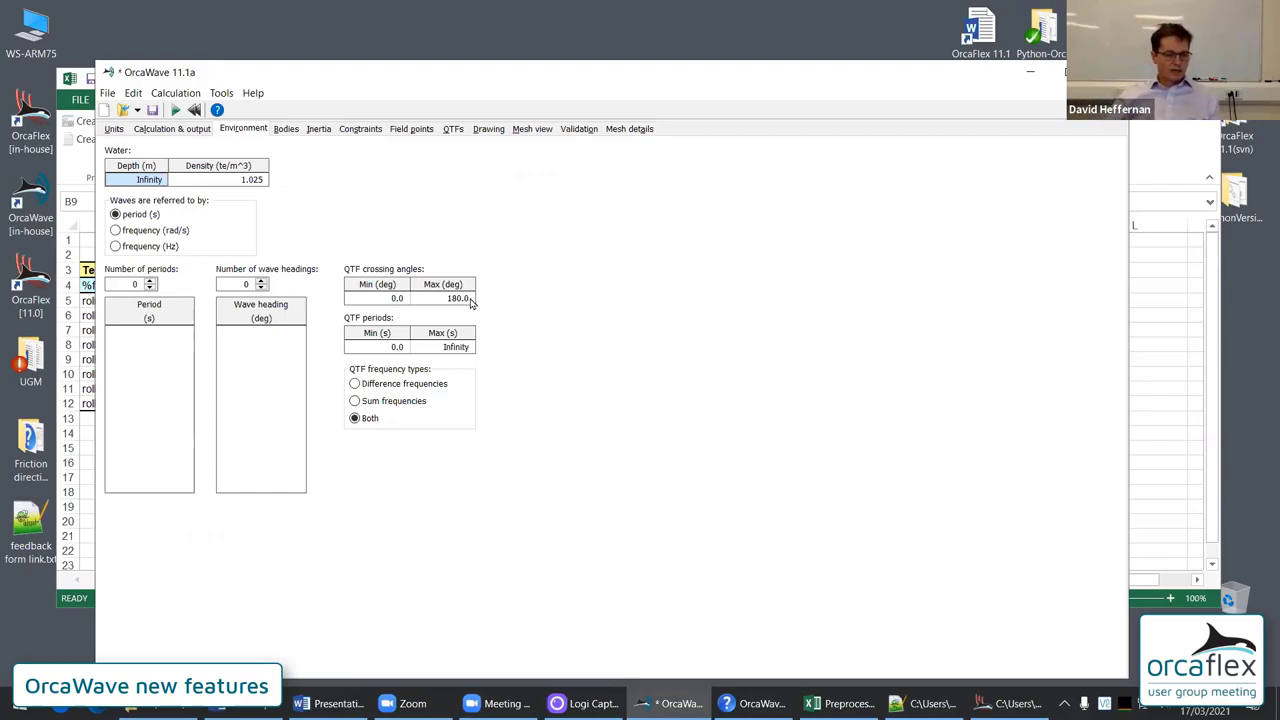
# Review the minimum and maximum QTF crossing angles and set the maximum to 0 degrees
pyautogui.moveTo(470, 288)
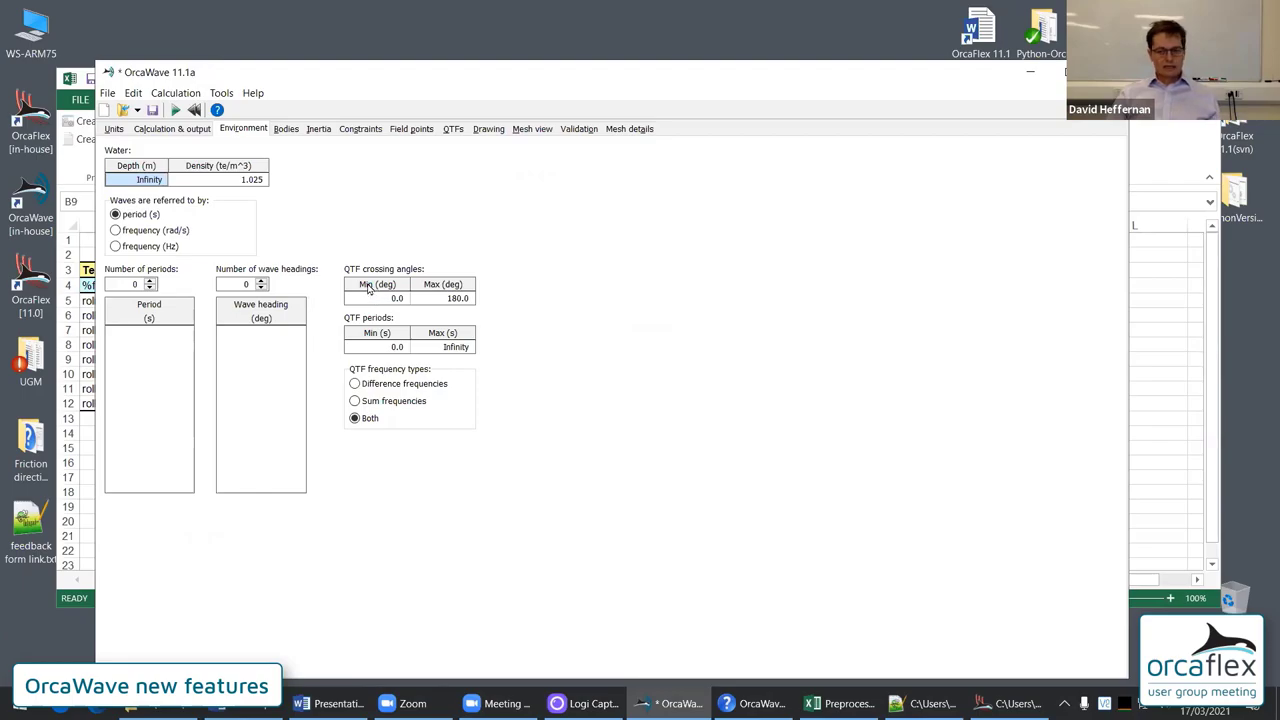
pyautogui.moveTo(368, 288)
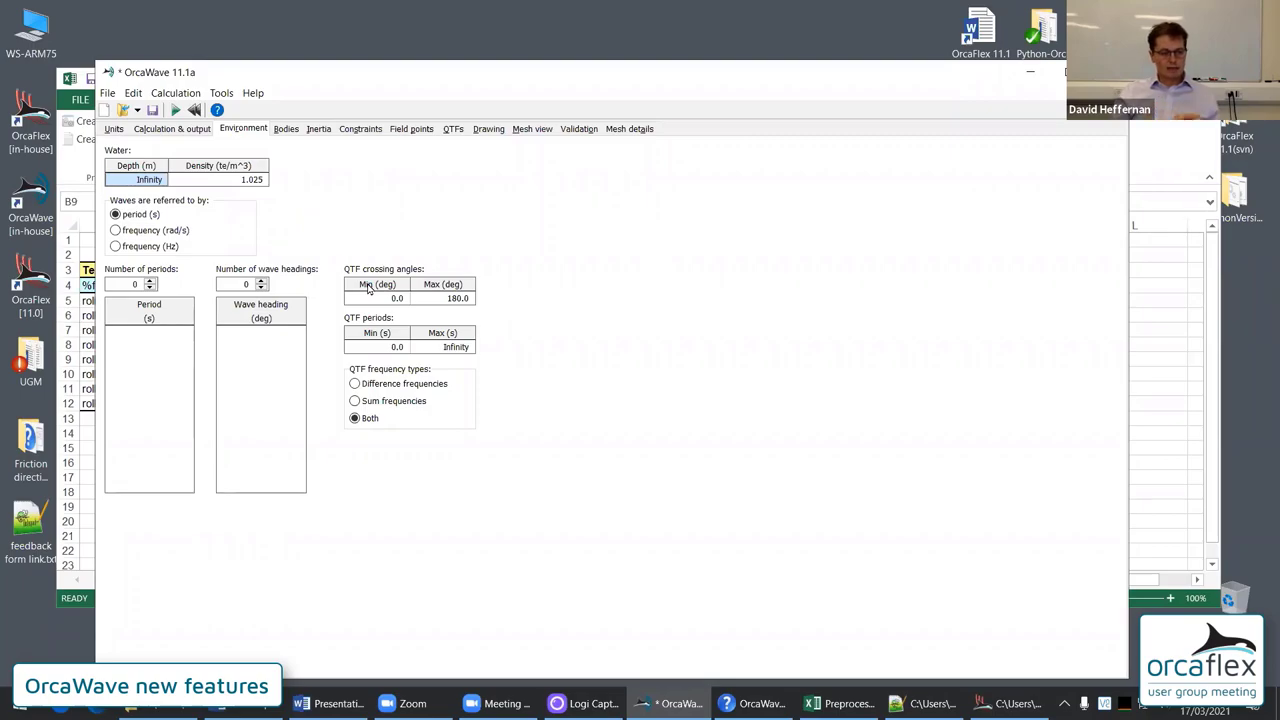
pyautogui.click(444, 300)
pyautogui.click(378, 300)
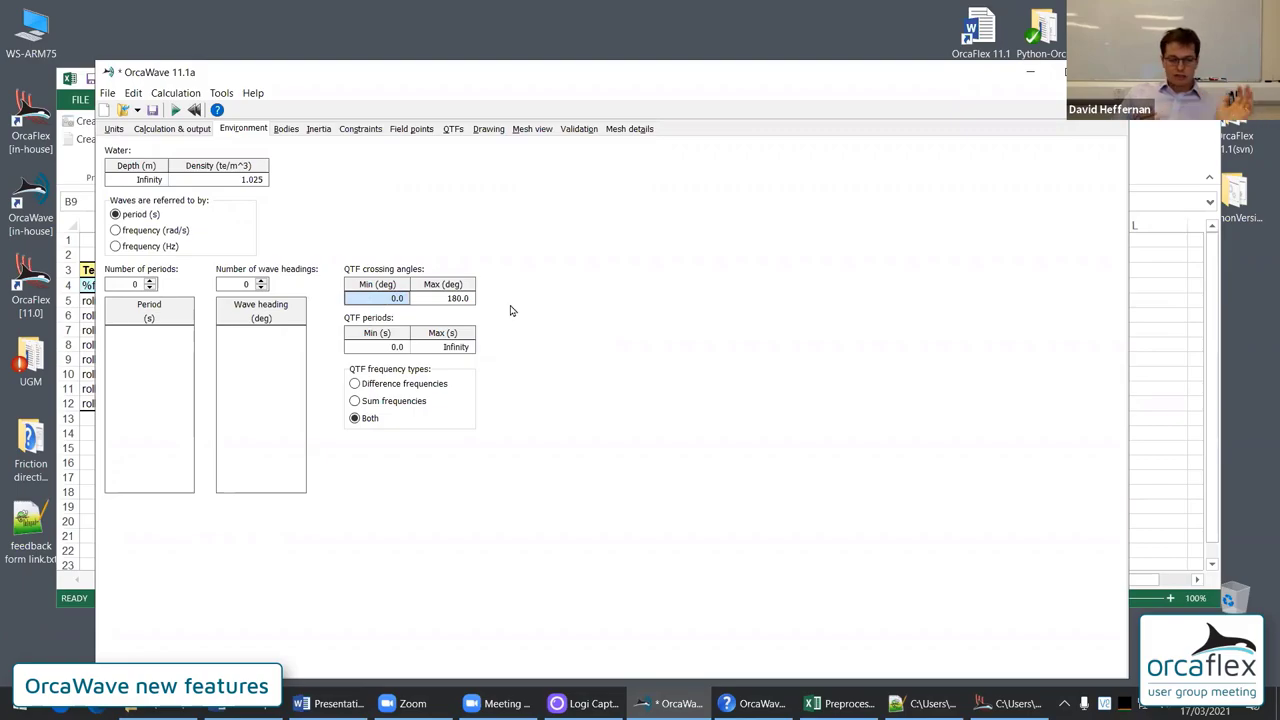
pyautogui.click(470, 300)
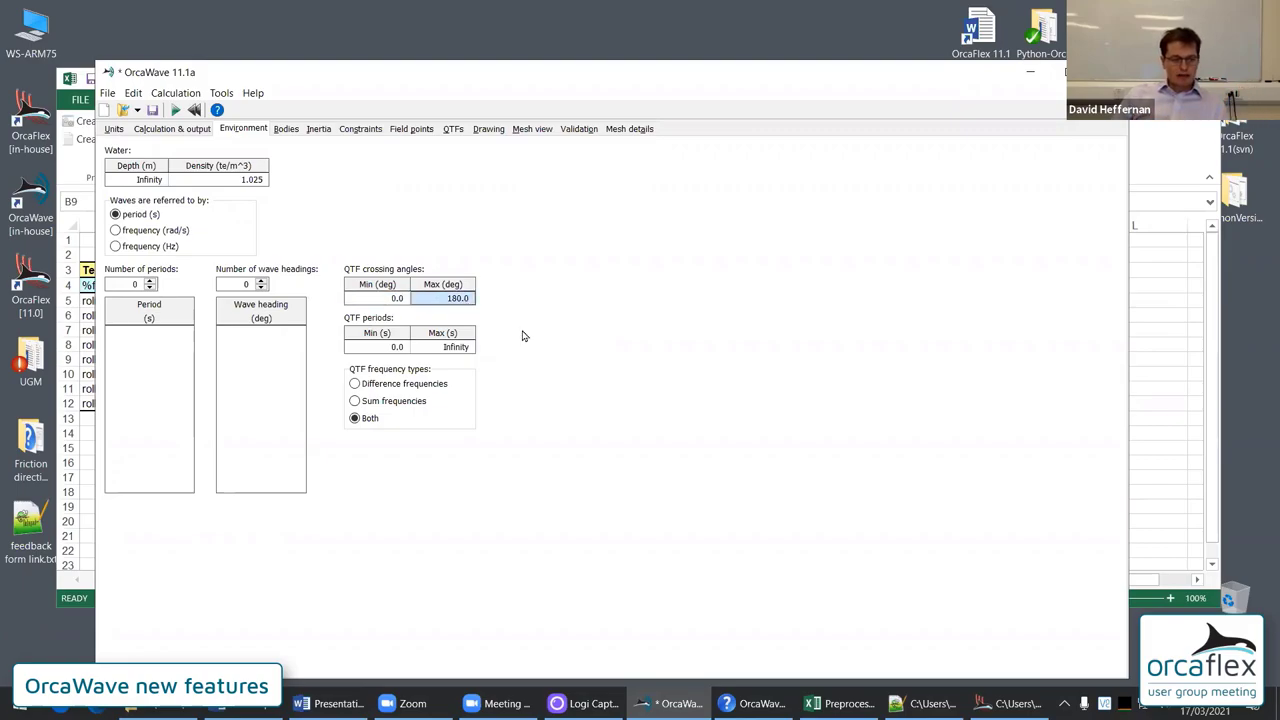
pyautogui.write('0')
pyautogui.press('Return')
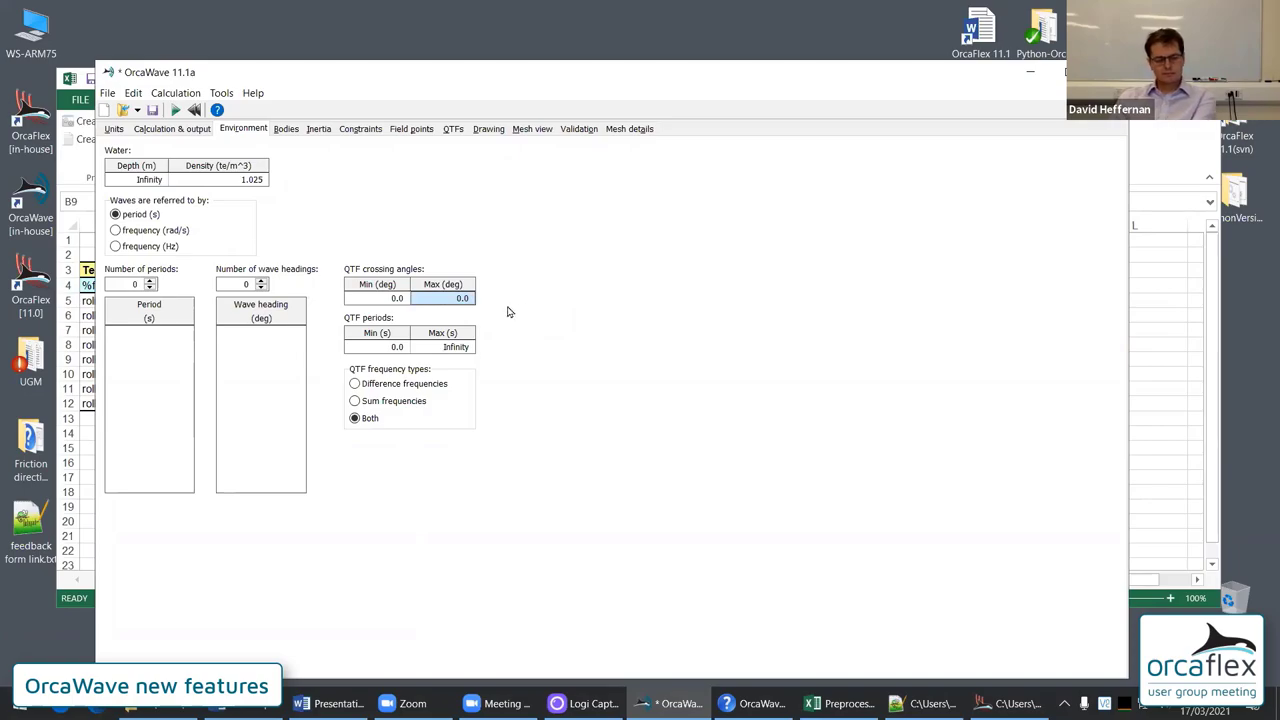
# Refer the waves by frequency in rad/s and review the minimum and maximum limits of the QTF frequencies
pyautogui.click(395, 352)
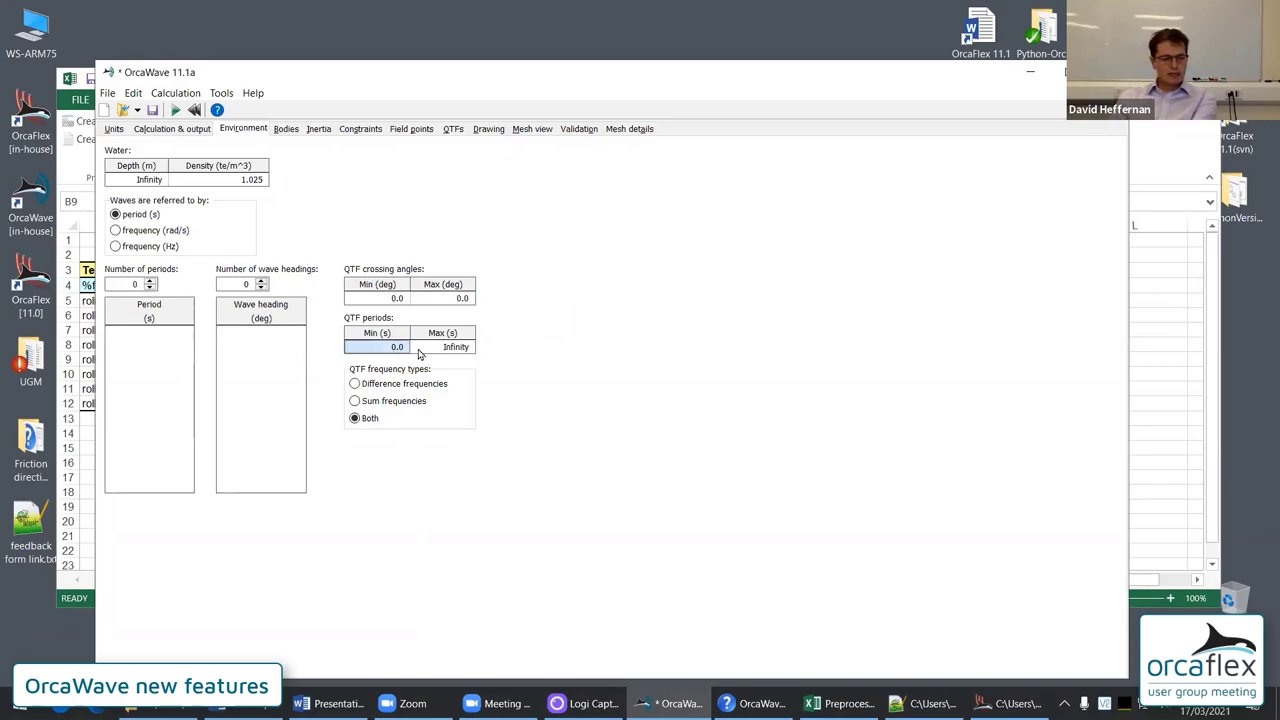
pyautogui.click(419, 350)
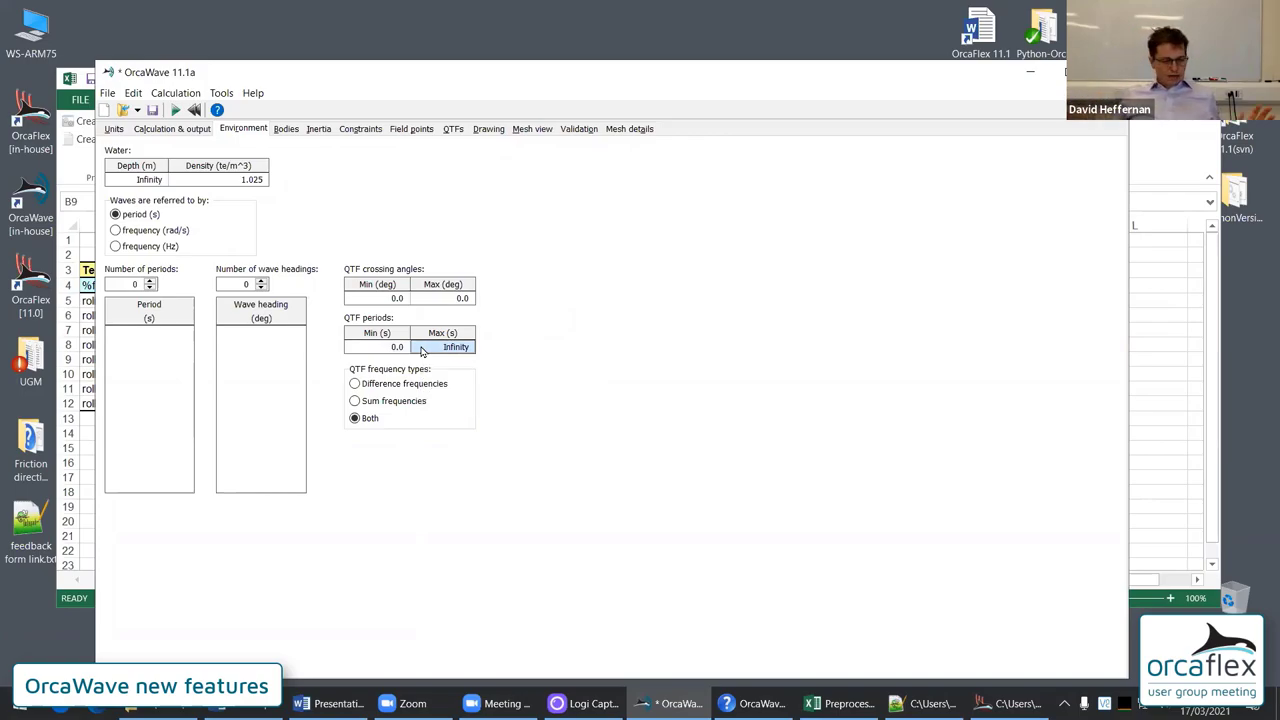
pyautogui.click(125, 247)
pyautogui.click(126, 233)
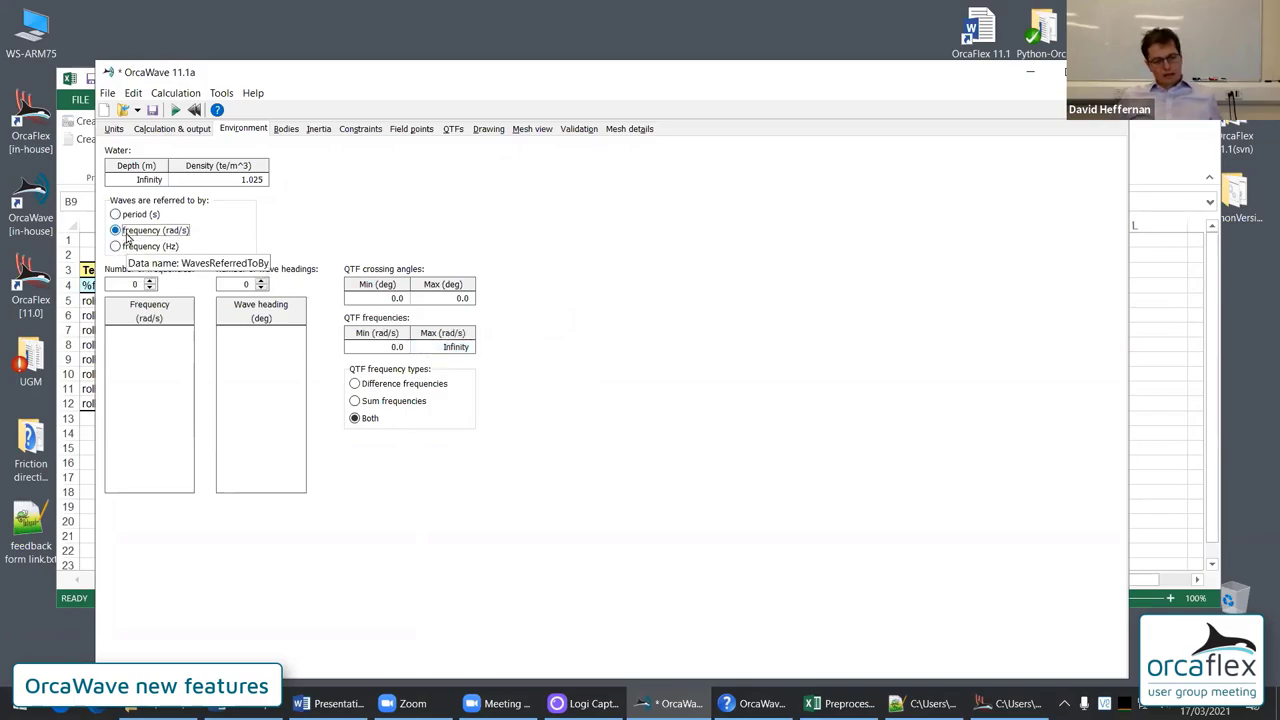
pyautogui.click(393, 347)
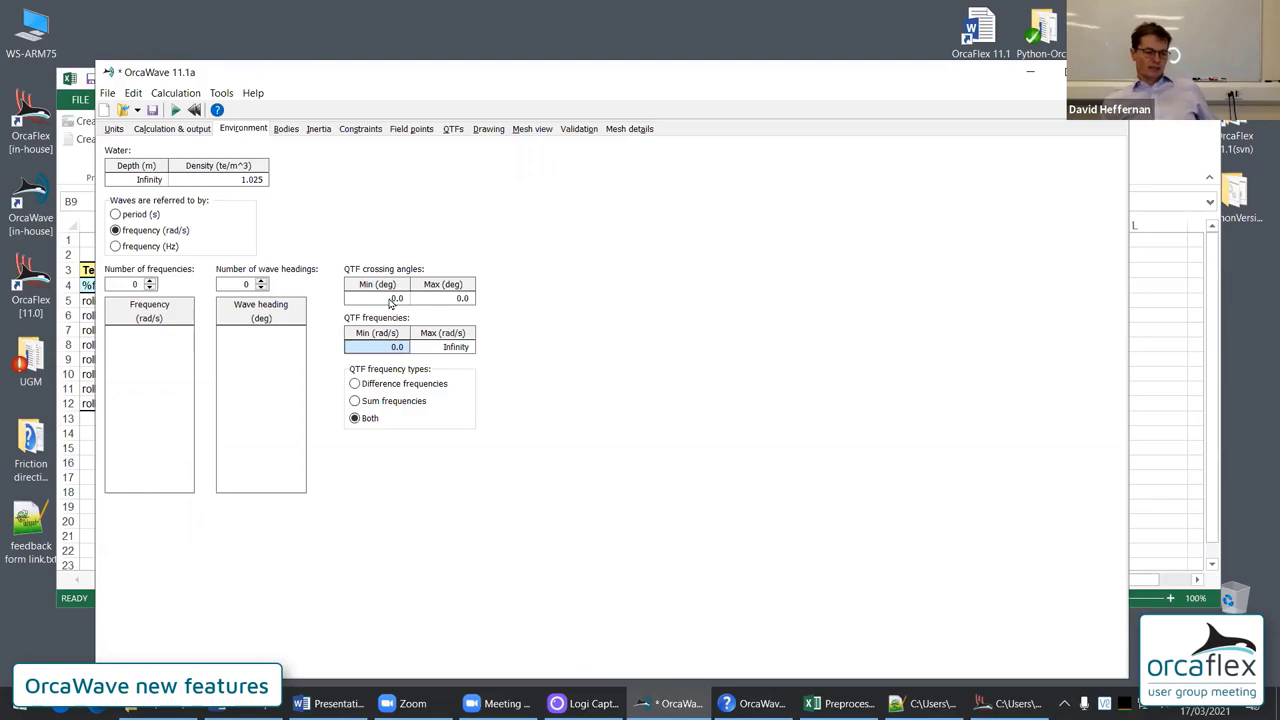
pyautogui.moveTo(392, 298); pyautogui.dragTo(436, 298)
pyautogui.moveTo(388, 346); pyautogui.dragTo(452, 352)
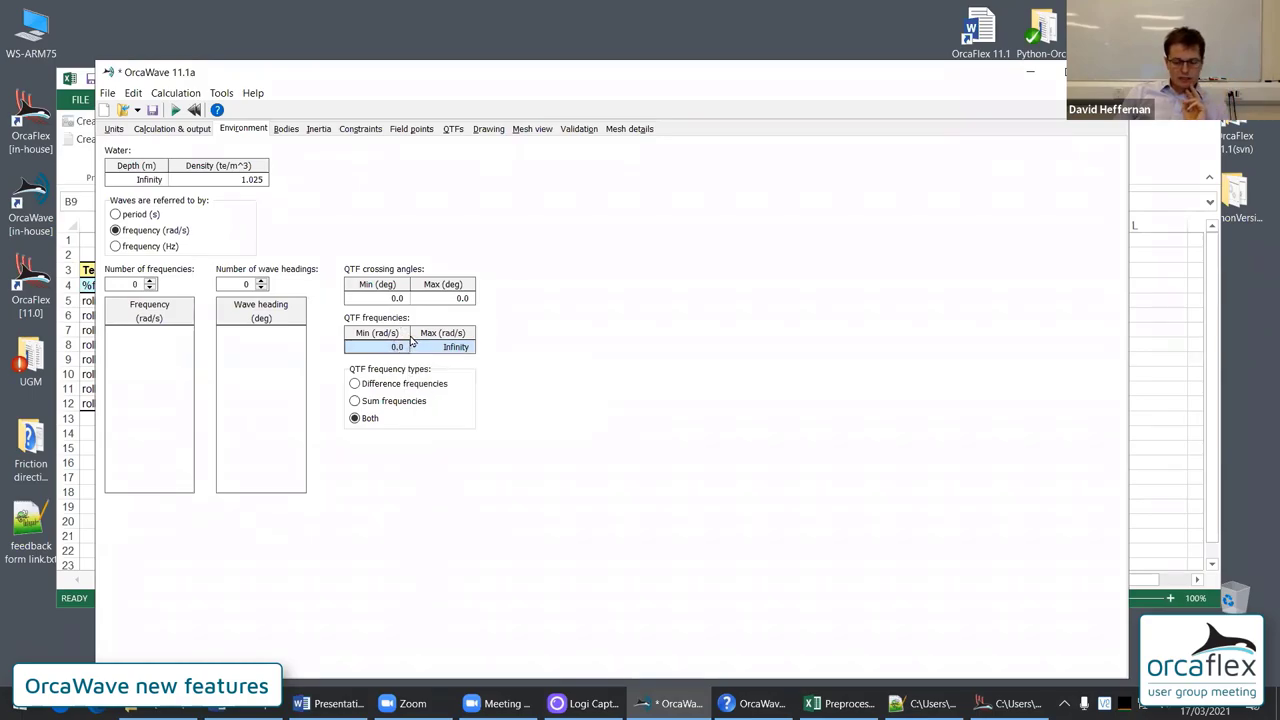
pyautogui.moveTo(418, 349)
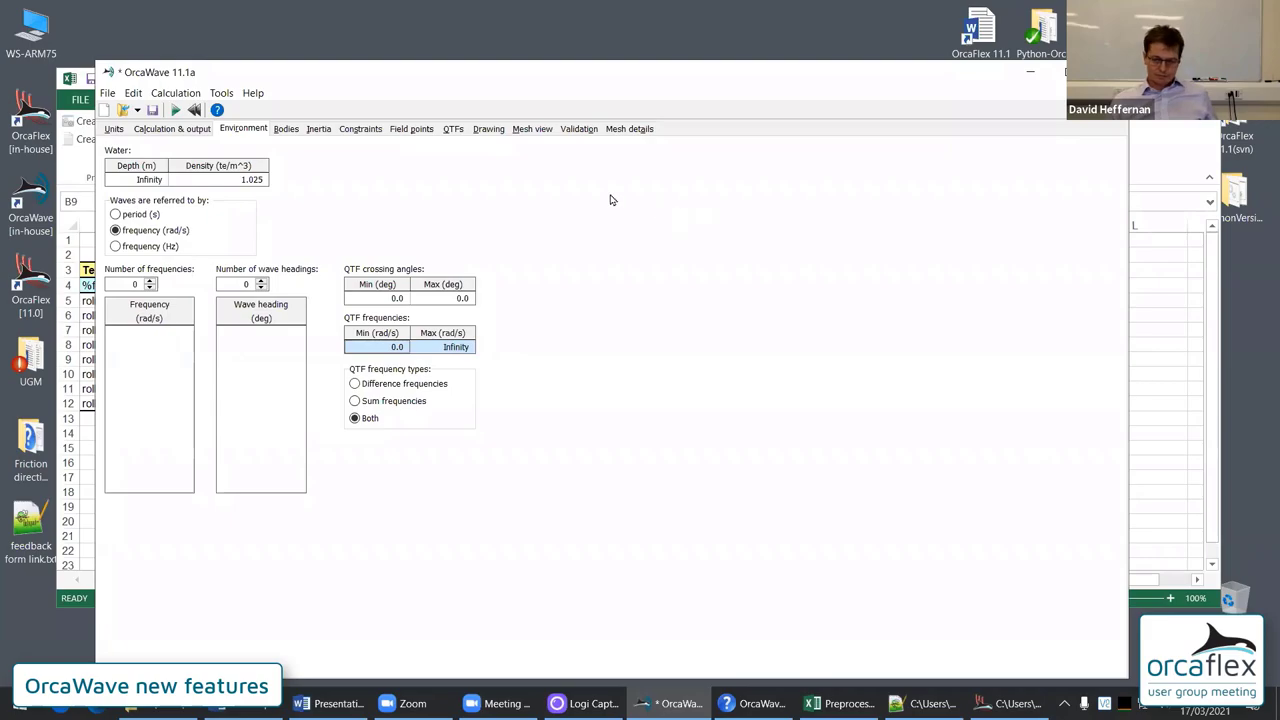
# Discard the unsaved model, open "default vessel with QTFs" from the 2. OrcaWave\Drawing folder and show its mesh view
pyautogui.click(124, 110)
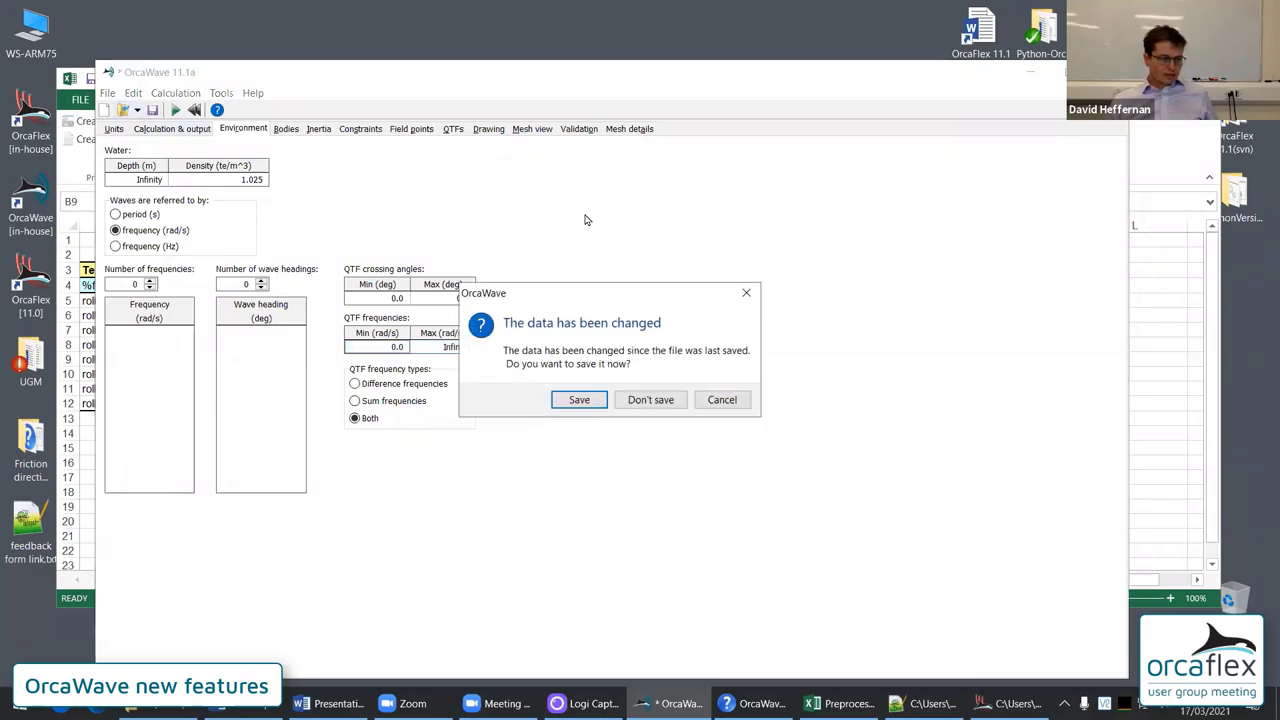
pyautogui.click(650, 399)
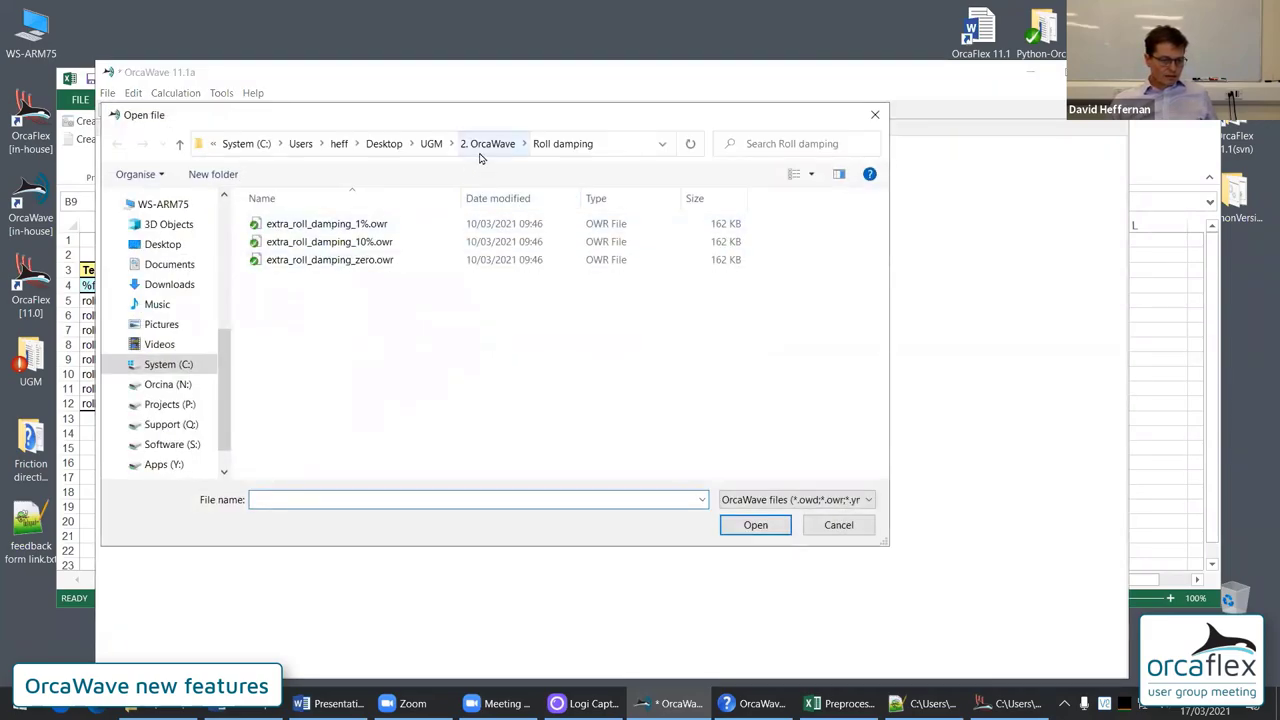
pyautogui.click(484, 147)
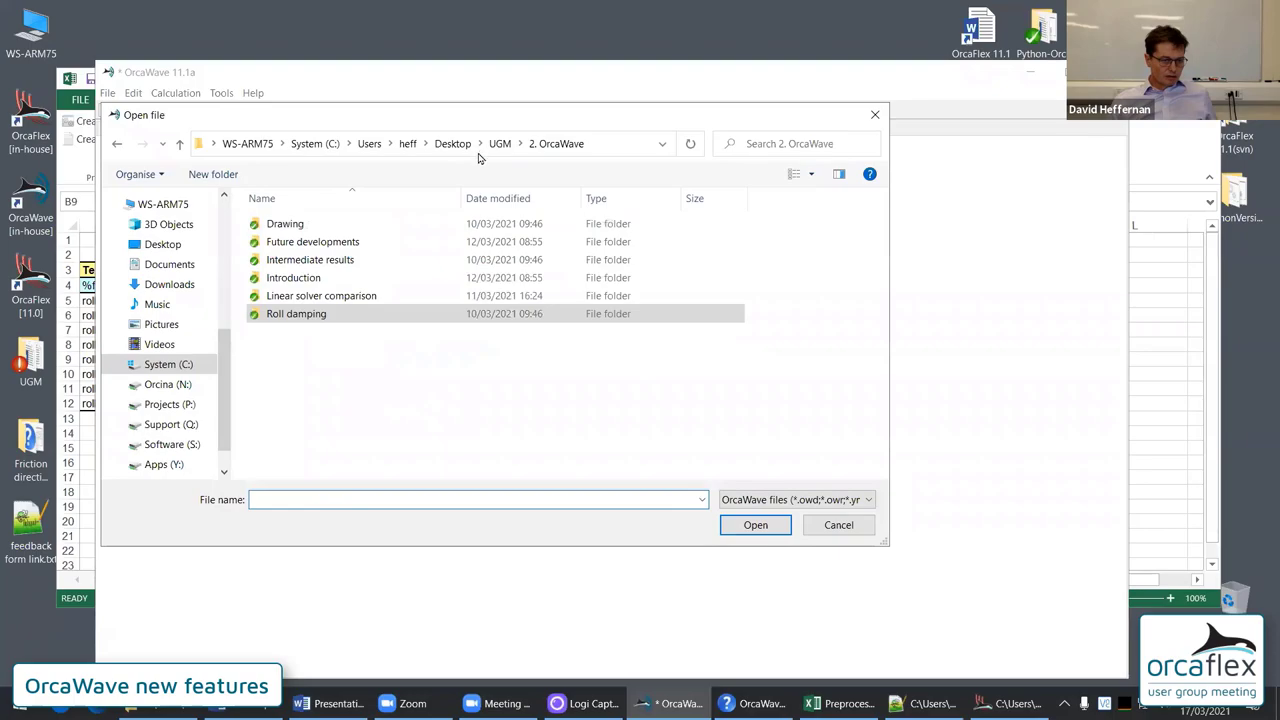
pyautogui.doubleClick(286, 226)
pyautogui.doubleClick(300, 224)
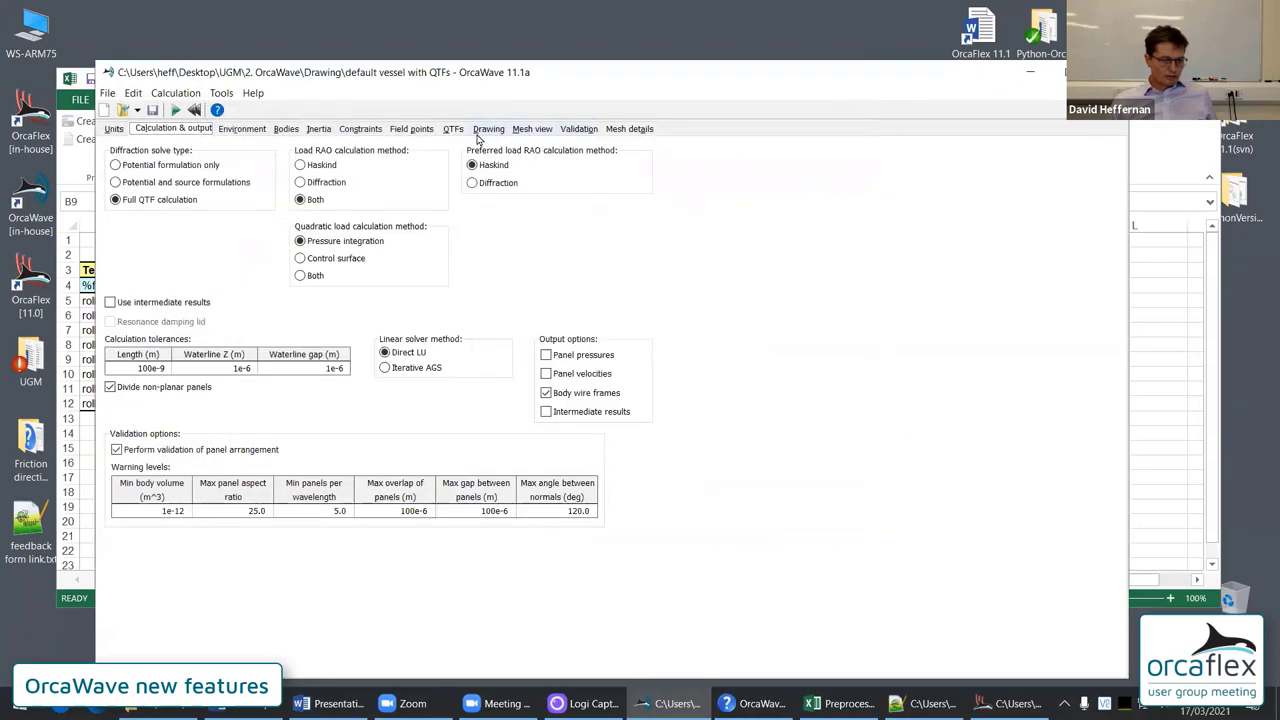
pyautogui.click(483, 132)
pyautogui.click(550, 130)
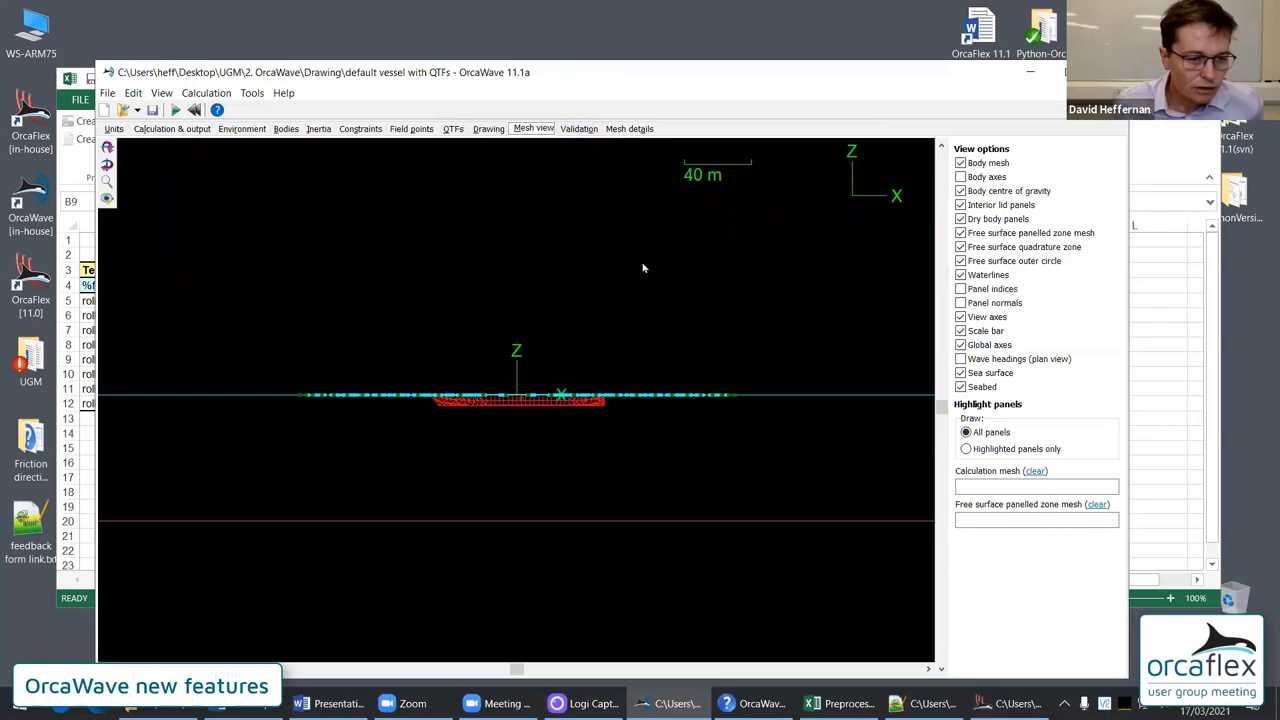
# Hide the free surface panelled zone mesh, quadrature zone and outer circle to see the vessel's body mesh up close
pyautogui.hotkey('ctrl', 'p')
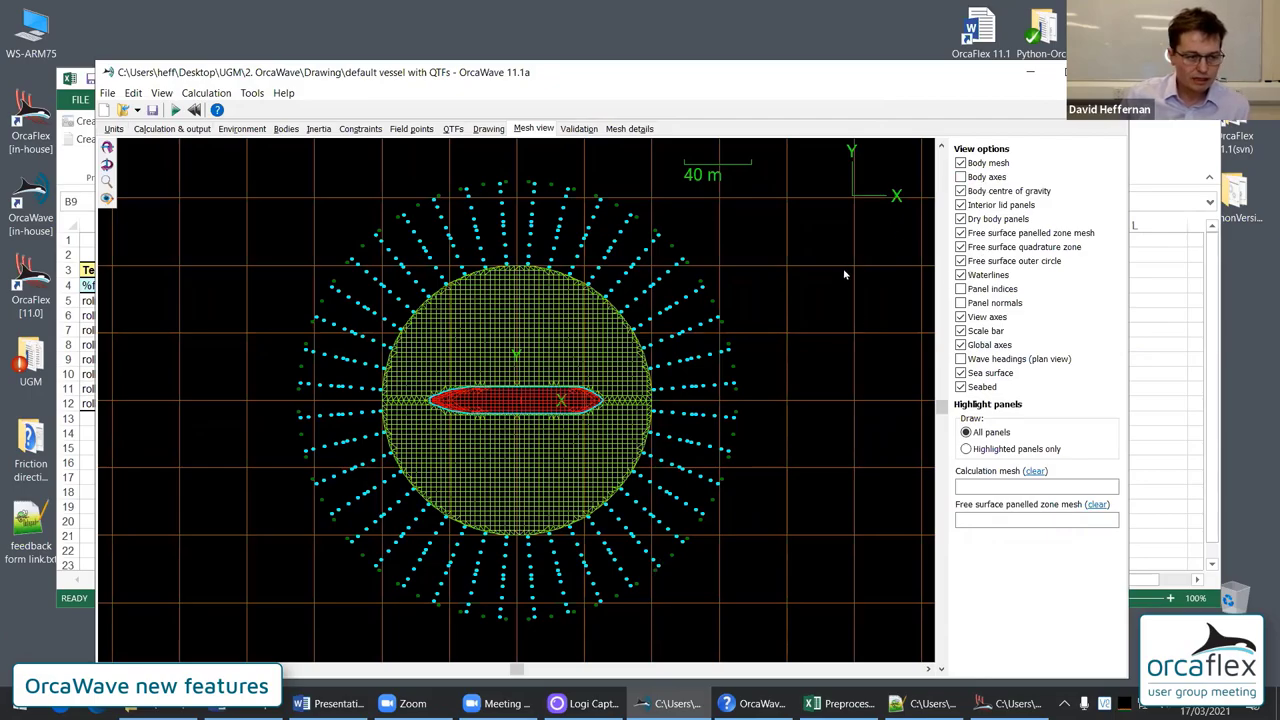
pyautogui.moveTo(496, 403); pyautogui.dragTo(563, 442)
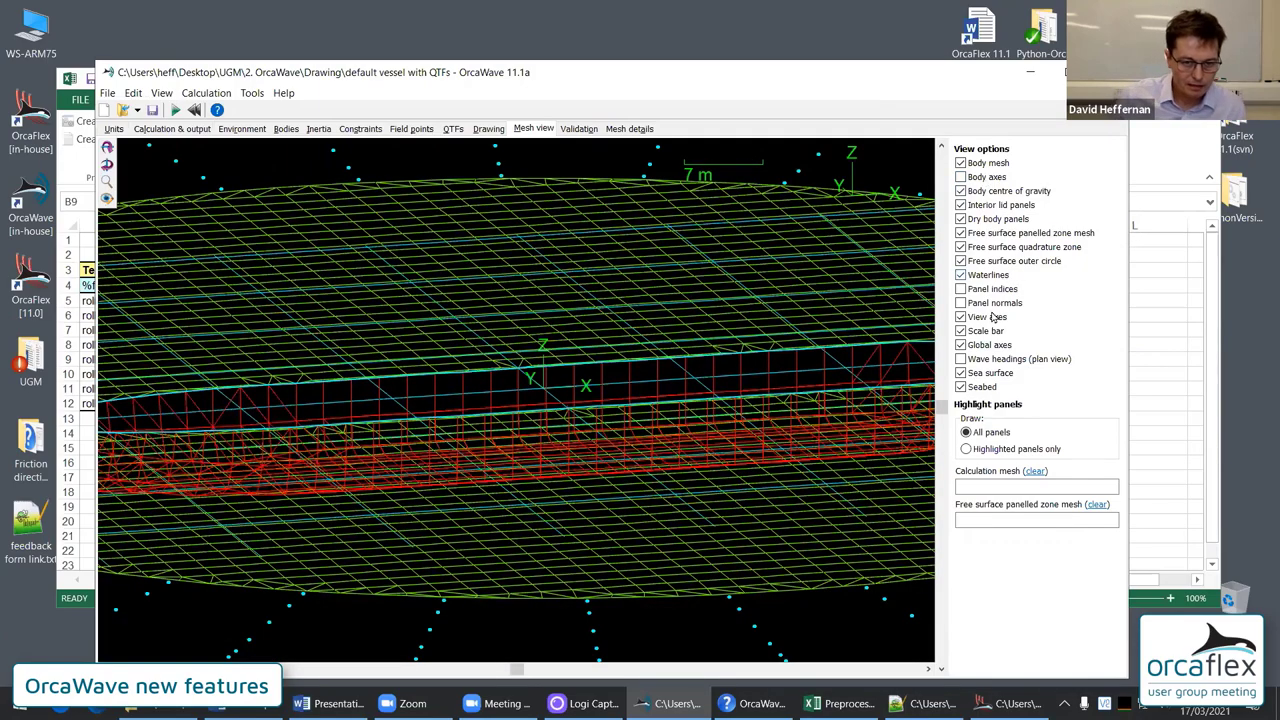
pyautogui.click(980, 233)
pyautogui.click(980, 247)
pyautogui.click(980, 261)
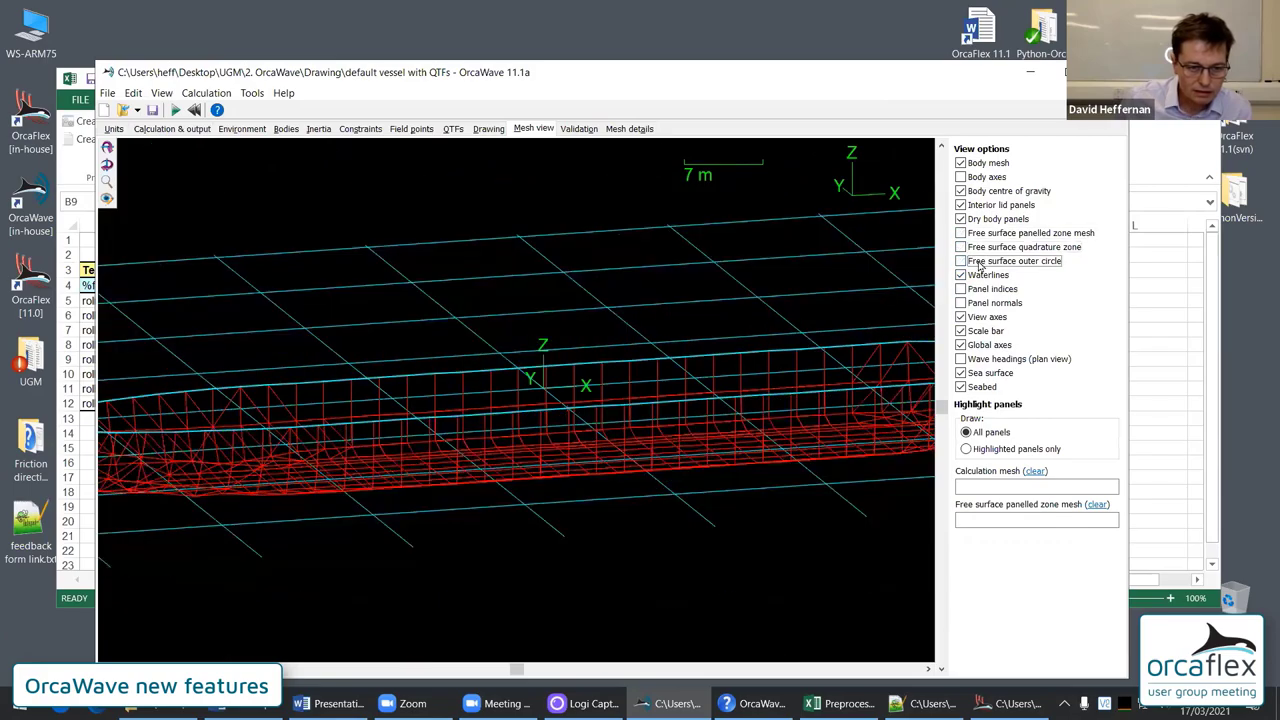
# Switch the body axes on and off in the mesh view to compare the drawing, leaving them hidden
pyautogui.click(978, 178)
pyautogui.doubleClick(977, 178)
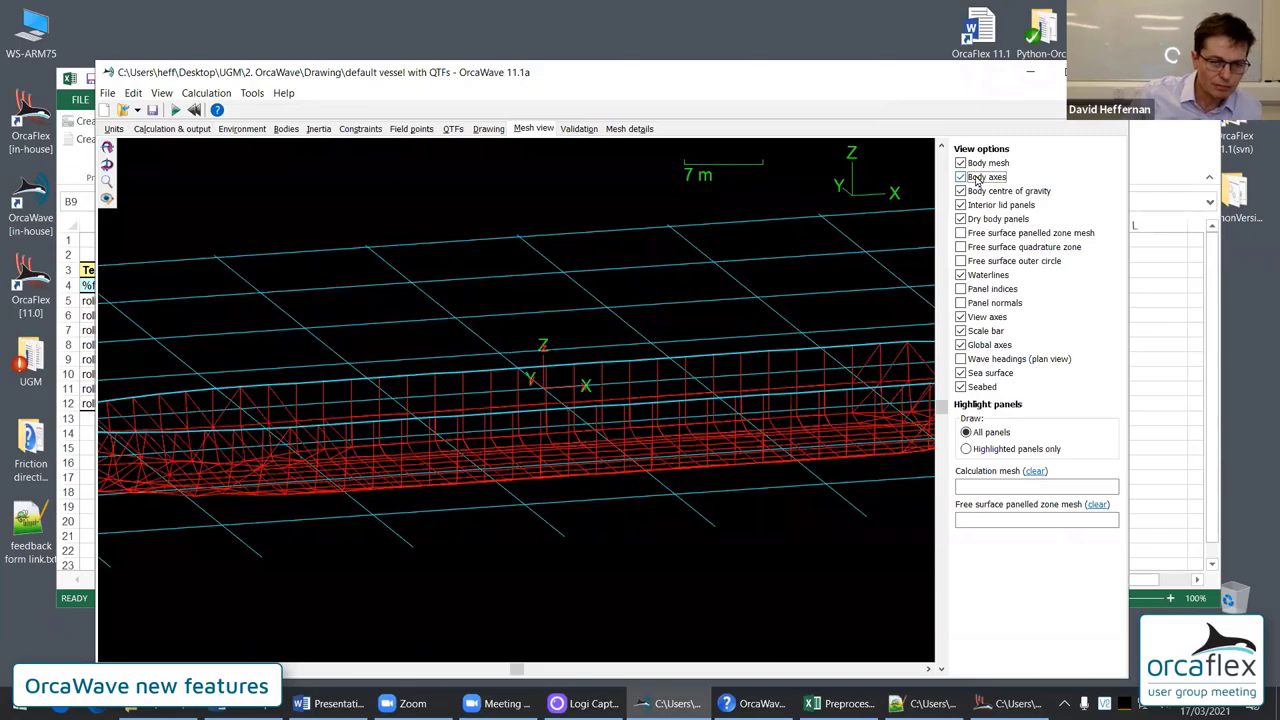
pyautogui.click(977, 178)
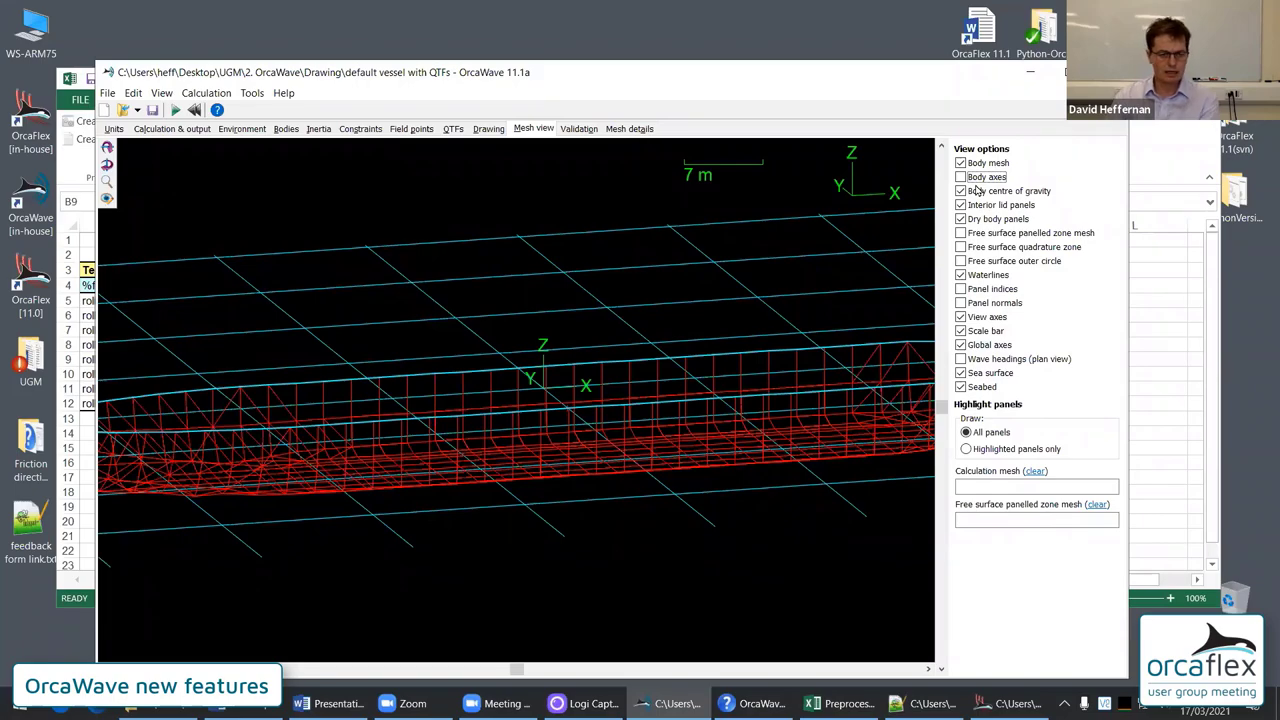
pyautogui.click(984, 180)
pyautogui.click(984, 181)
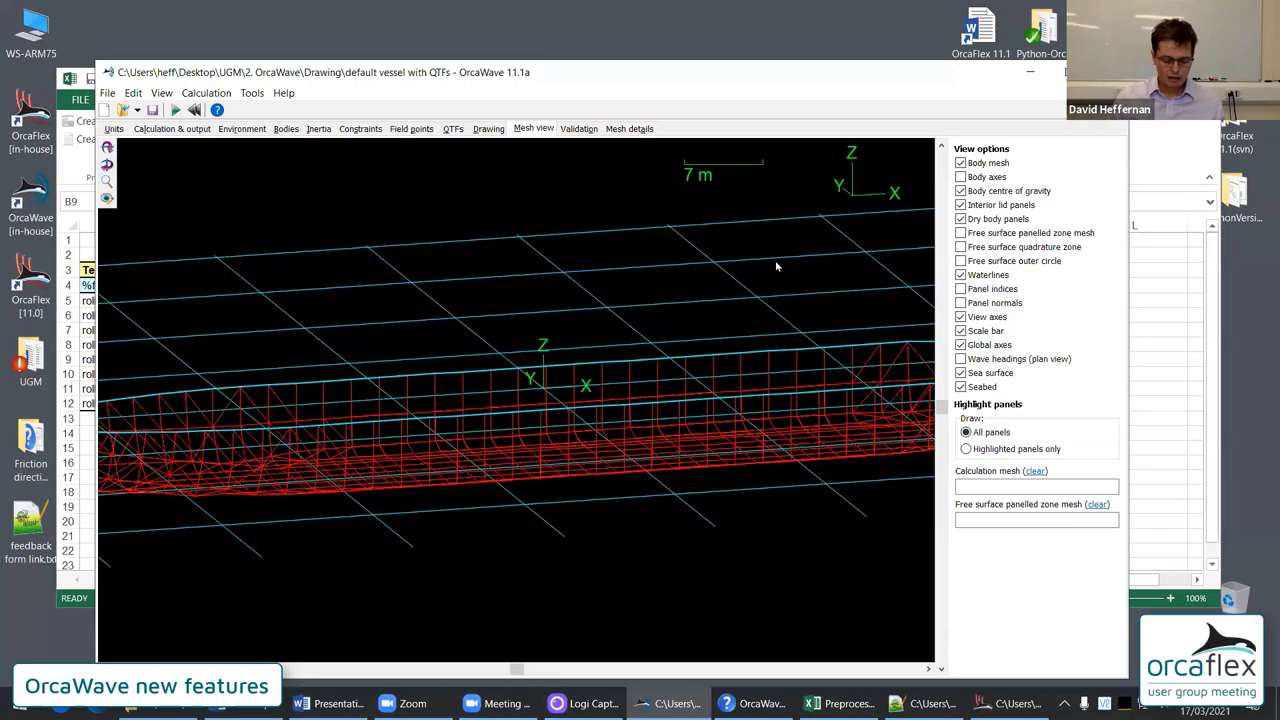
# Reset the mesh view to plan and show the free surface panelled zone mesh, quadrature zone and outer circle
pyautogui.hotkey('ctrl', 'r')
pyautogui.hotkey('ctrl', 'e')
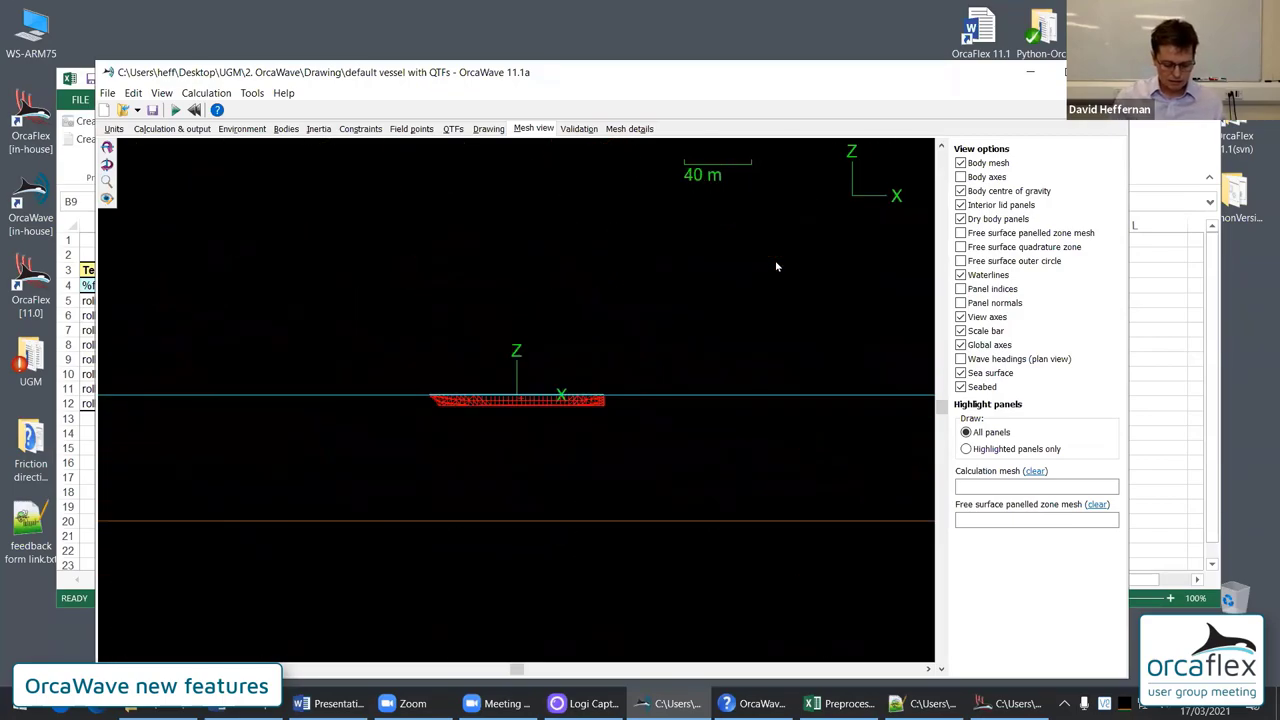
pyautogui.hotkey('ctrl', 'p')
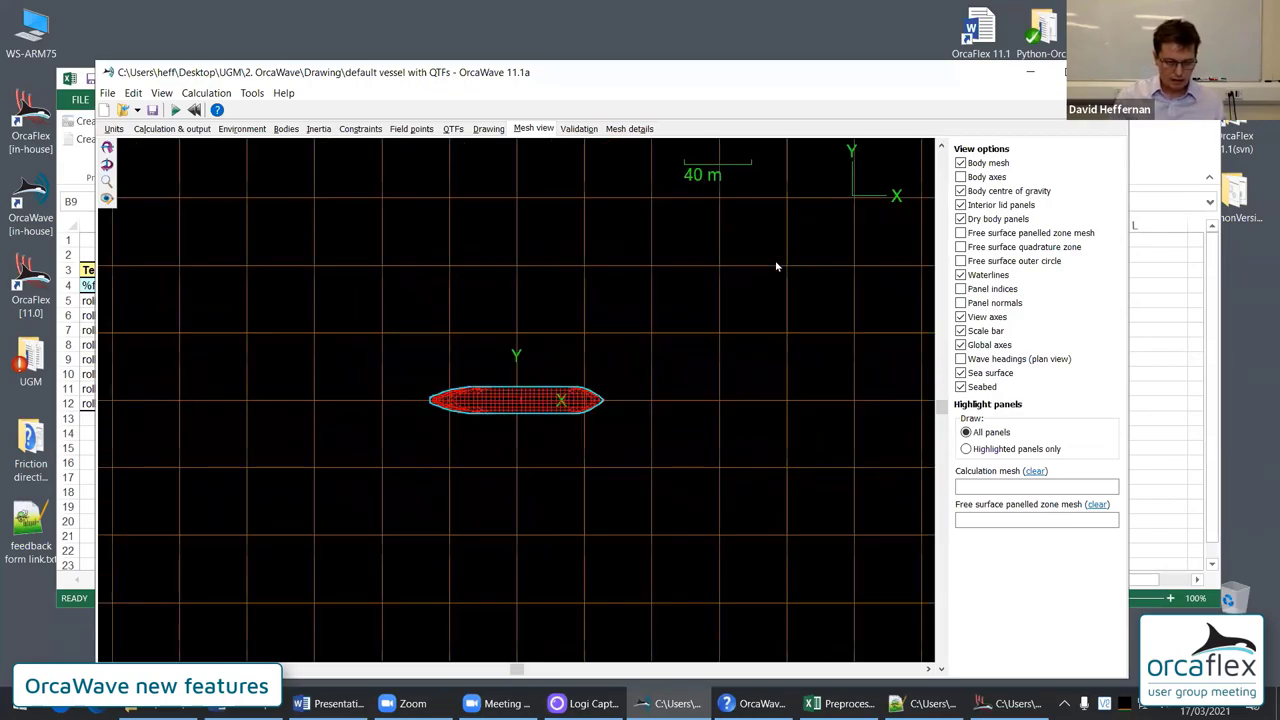
pyautogui.click(973, 237)
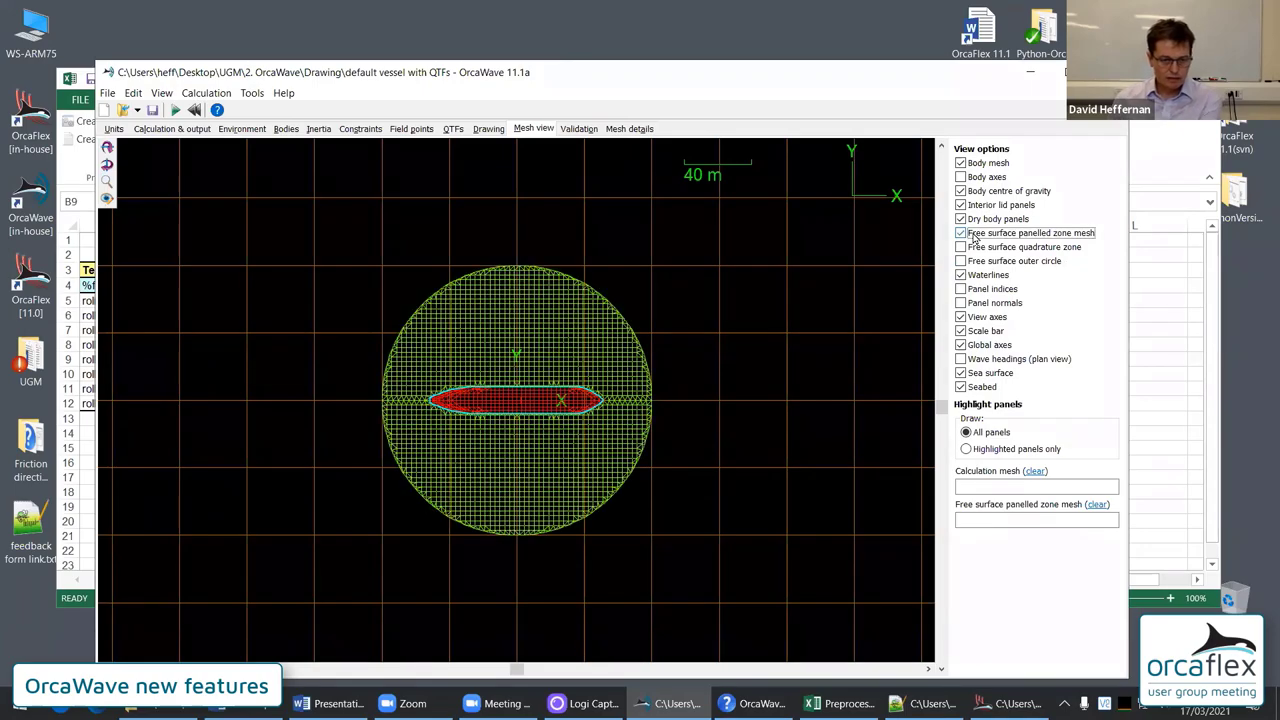
pyautogui.click(977, 248)
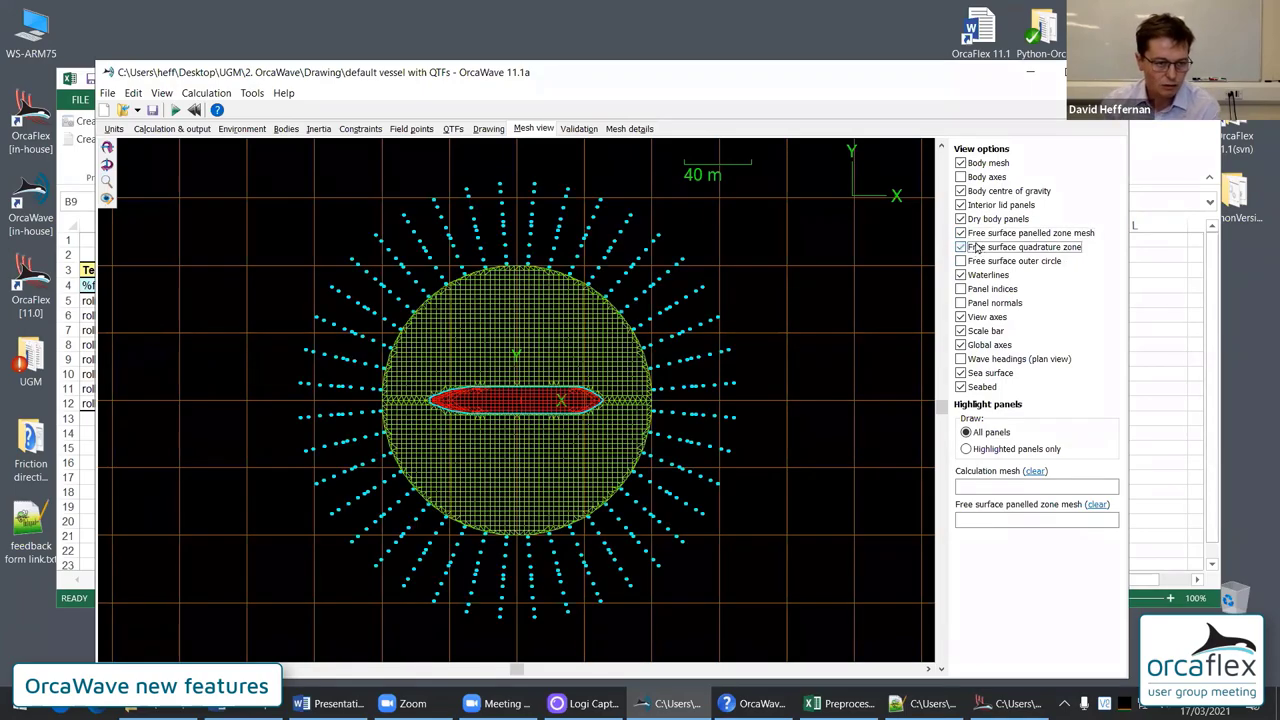
pyautogui.click(974, 261)
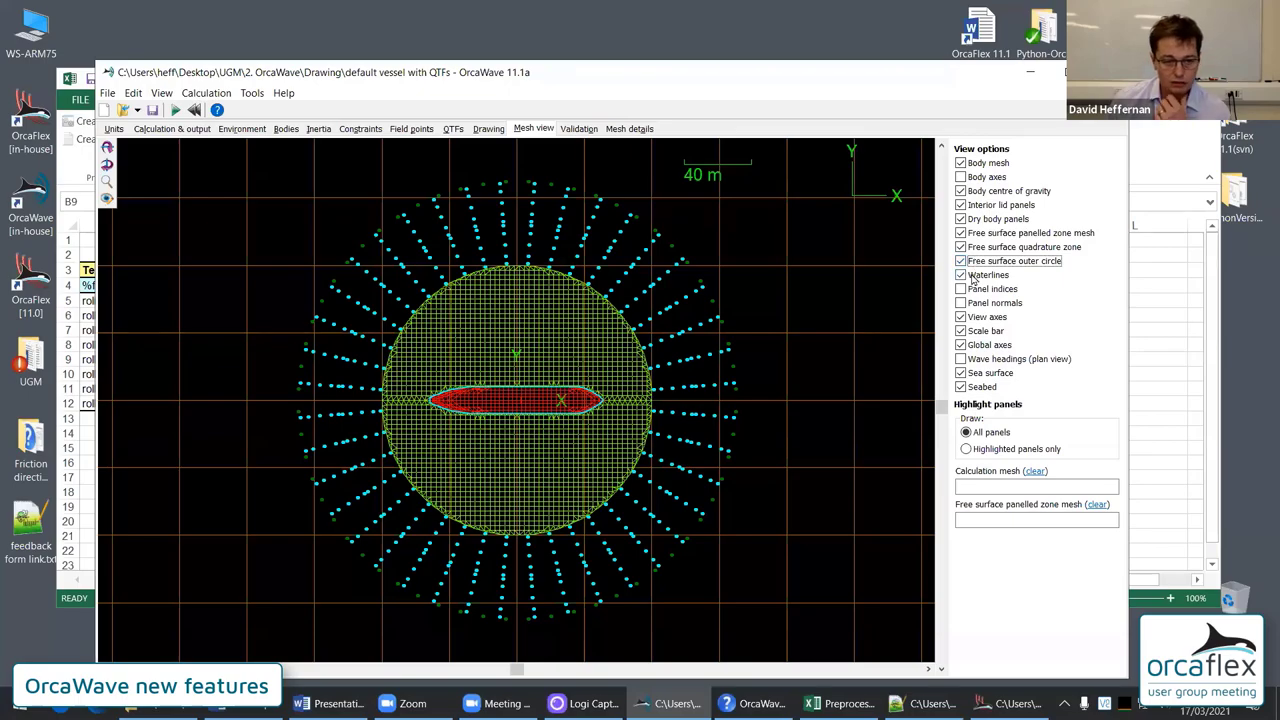
# Show the wave headings in the plan view and measure a near-vertical distance alongside the free surface outer circle
pyautogui.click(1005, 360)
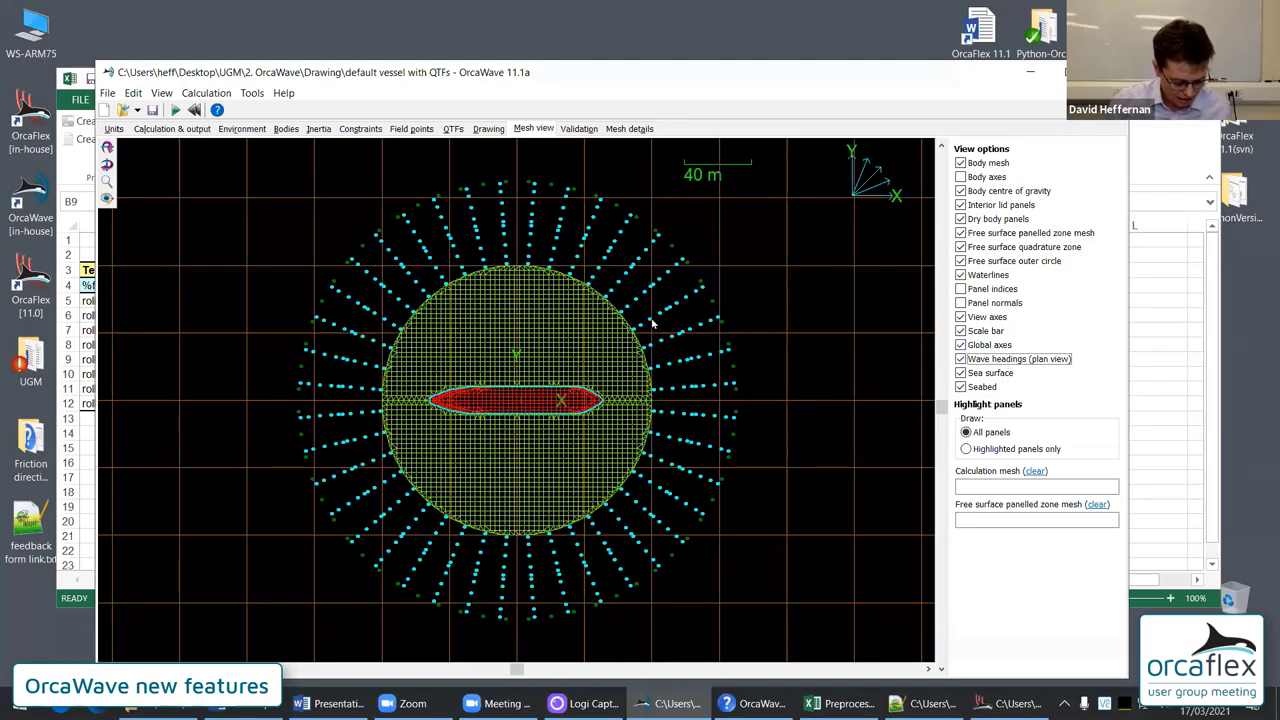
pyautogui.moveTo(740, 267); pyautogui.dragTo(736, 535)
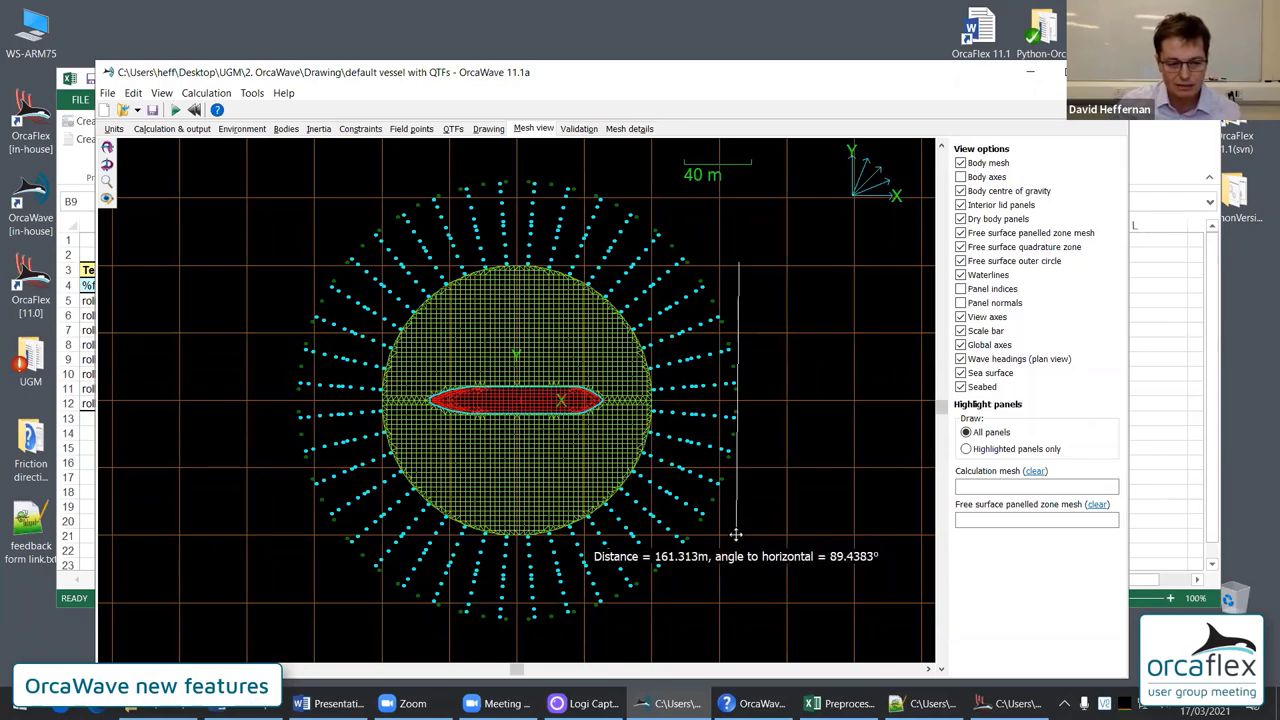
pyautogui.moveTo(735, 535); pyautogui.dragTo(738, 535)
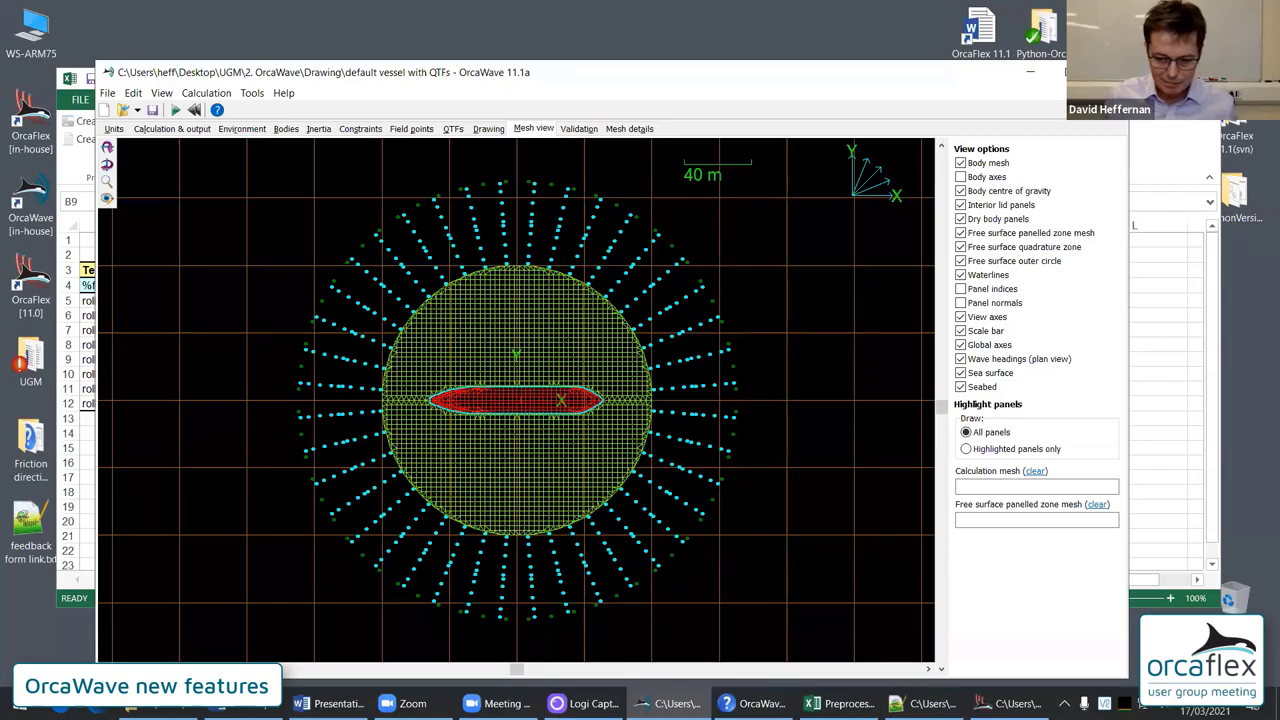
# Switch to the web browser, search for "orcawave validation" and open Orcina's OrcaWave validation news article
pyautogui.click(95, 703)
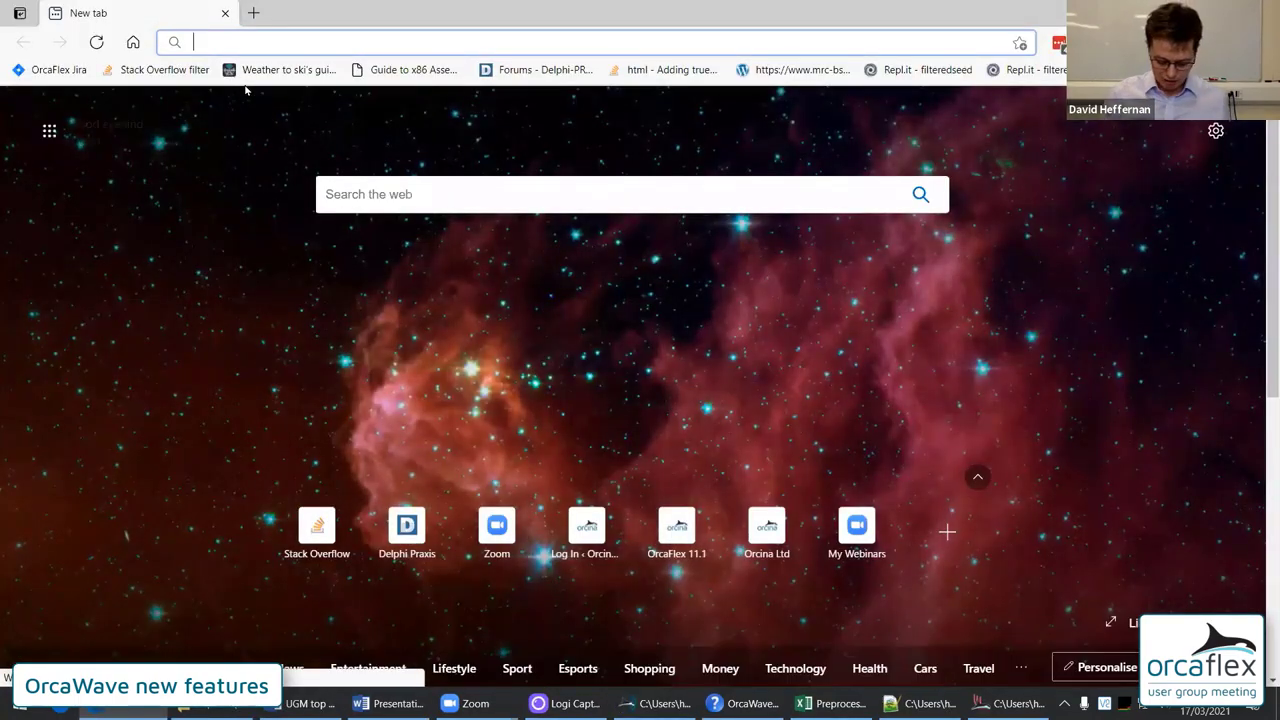
pyautogui.write('orcawave')
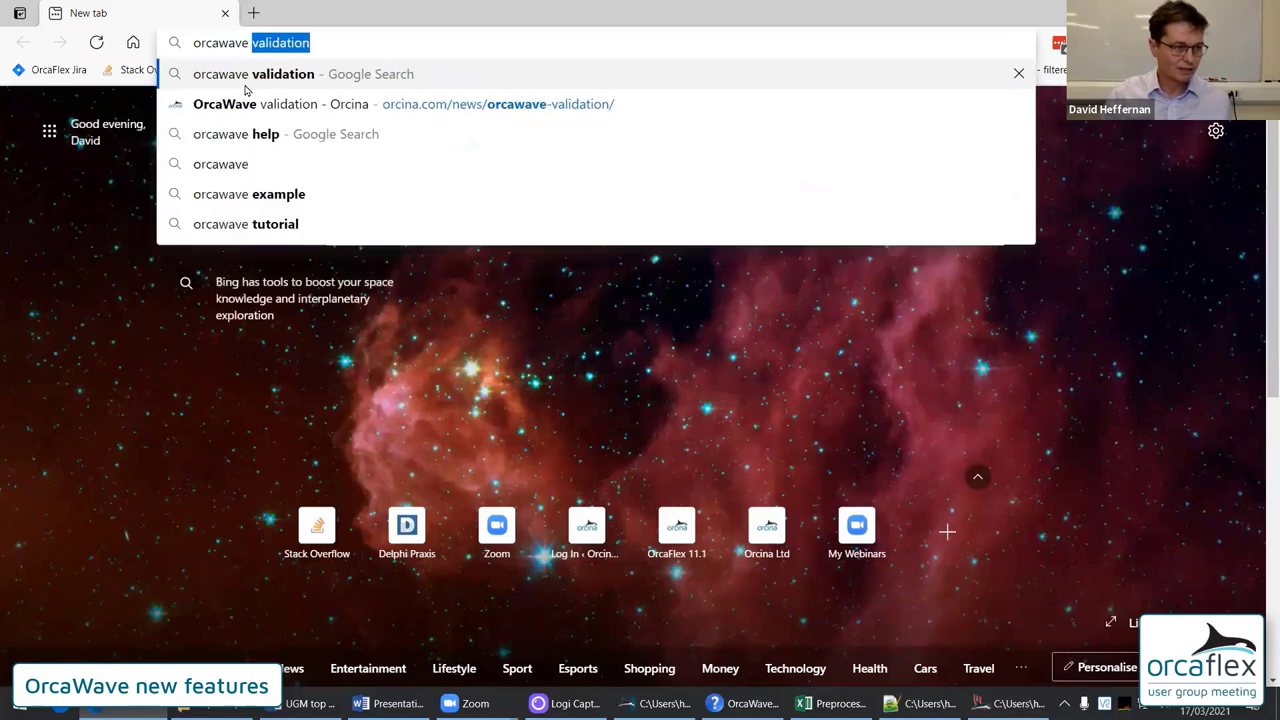
pyautogui.press('Return')
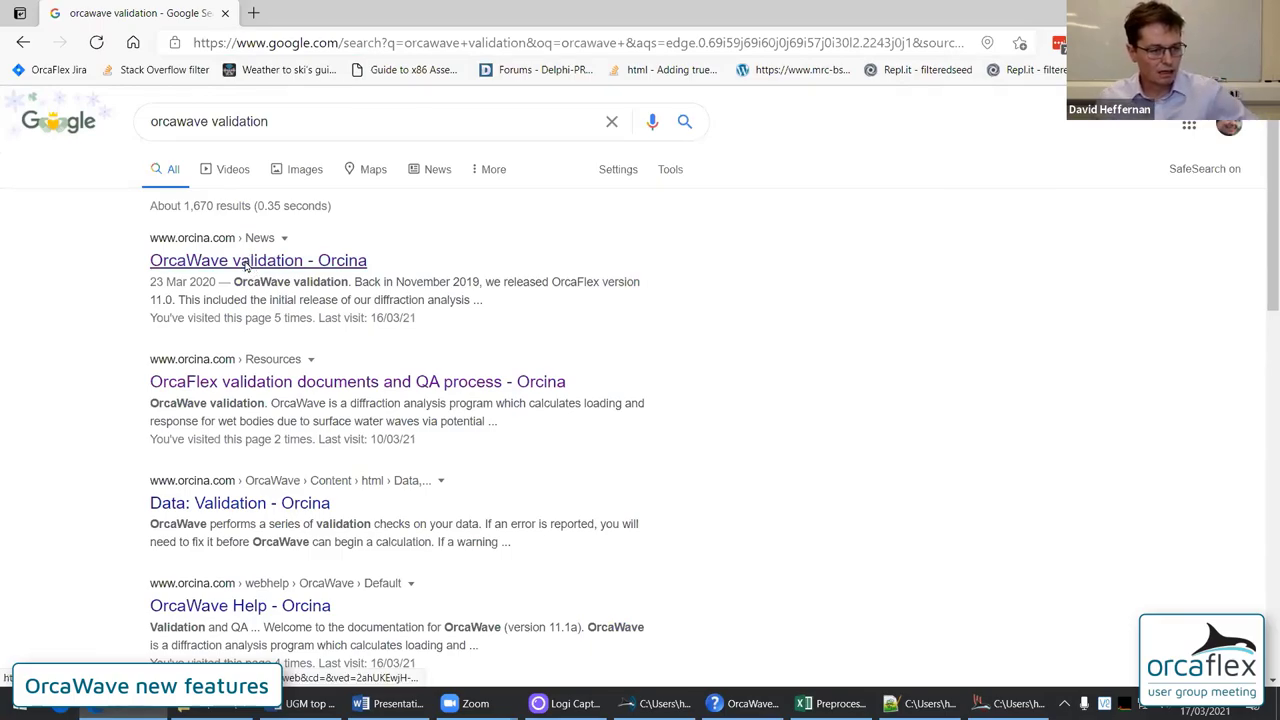
pyautogui.click(245, 262)
pyautogui.scroll(-3, 265, 369)
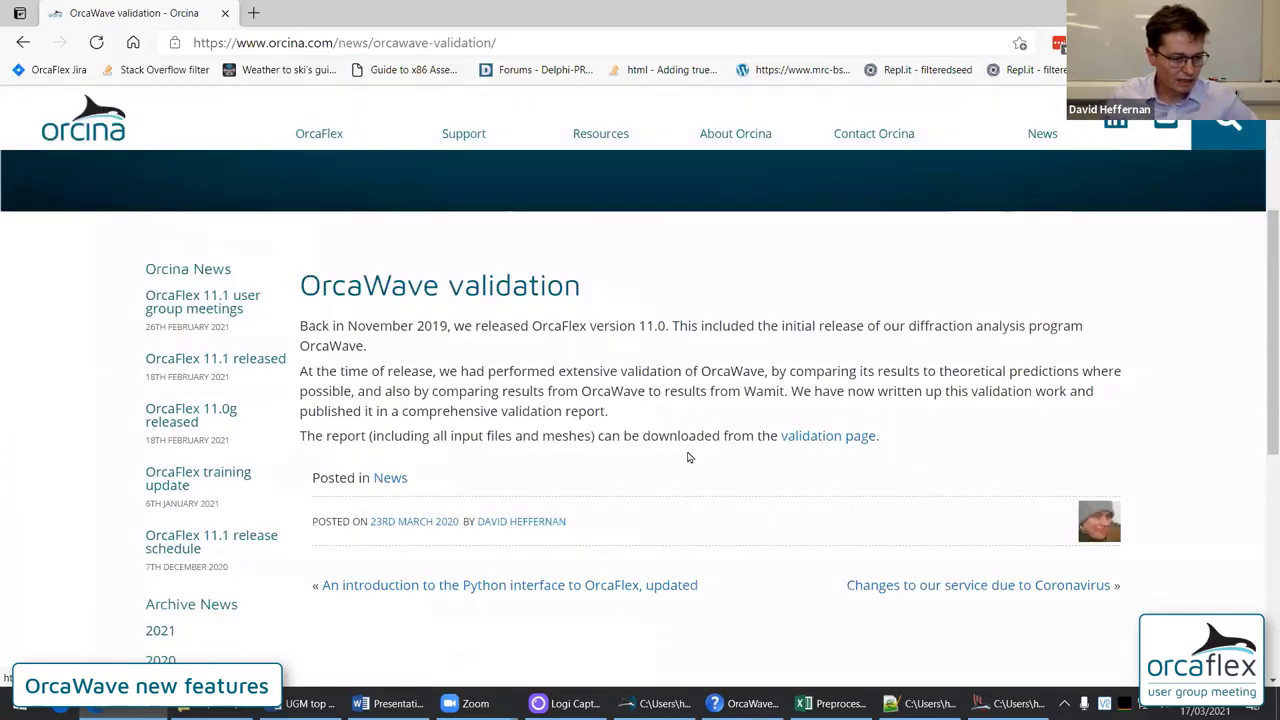
# Examine the OrcaWave validation report entry on the linked validation page and switch to the Word presentation document
pyautogui.click(797, 440)
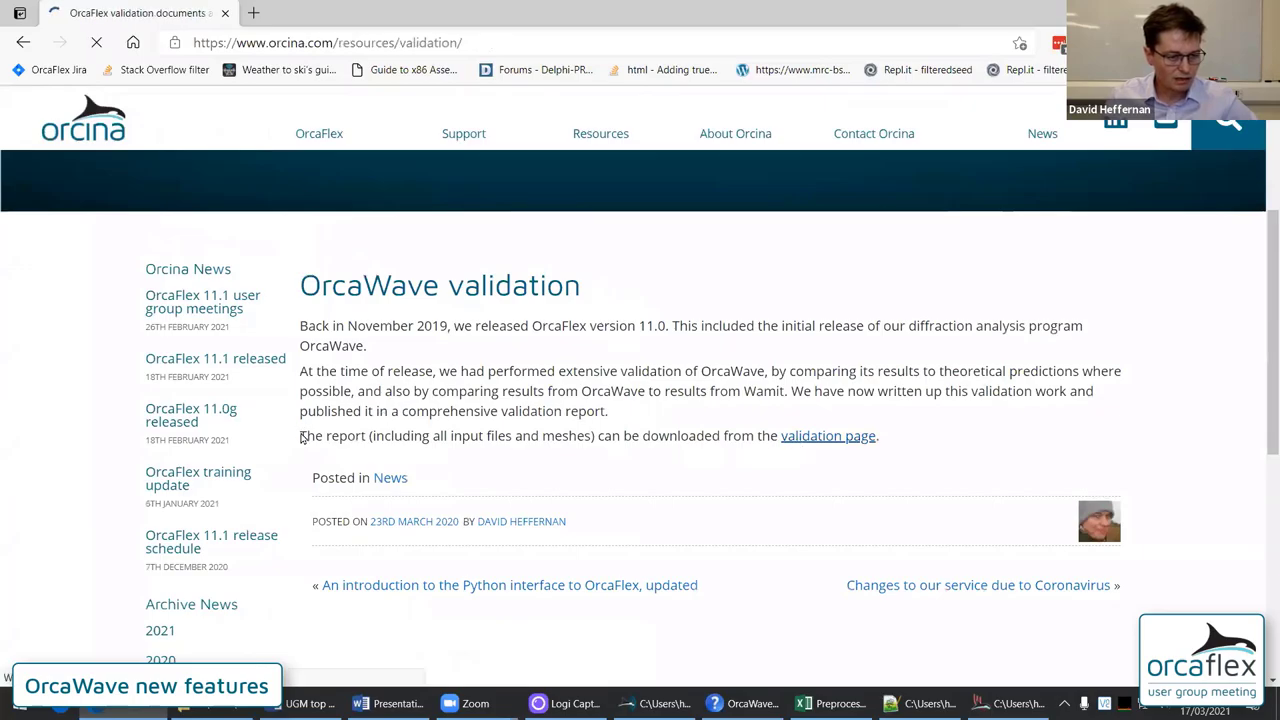
pyautogui.scroll(-8, 300, 436)
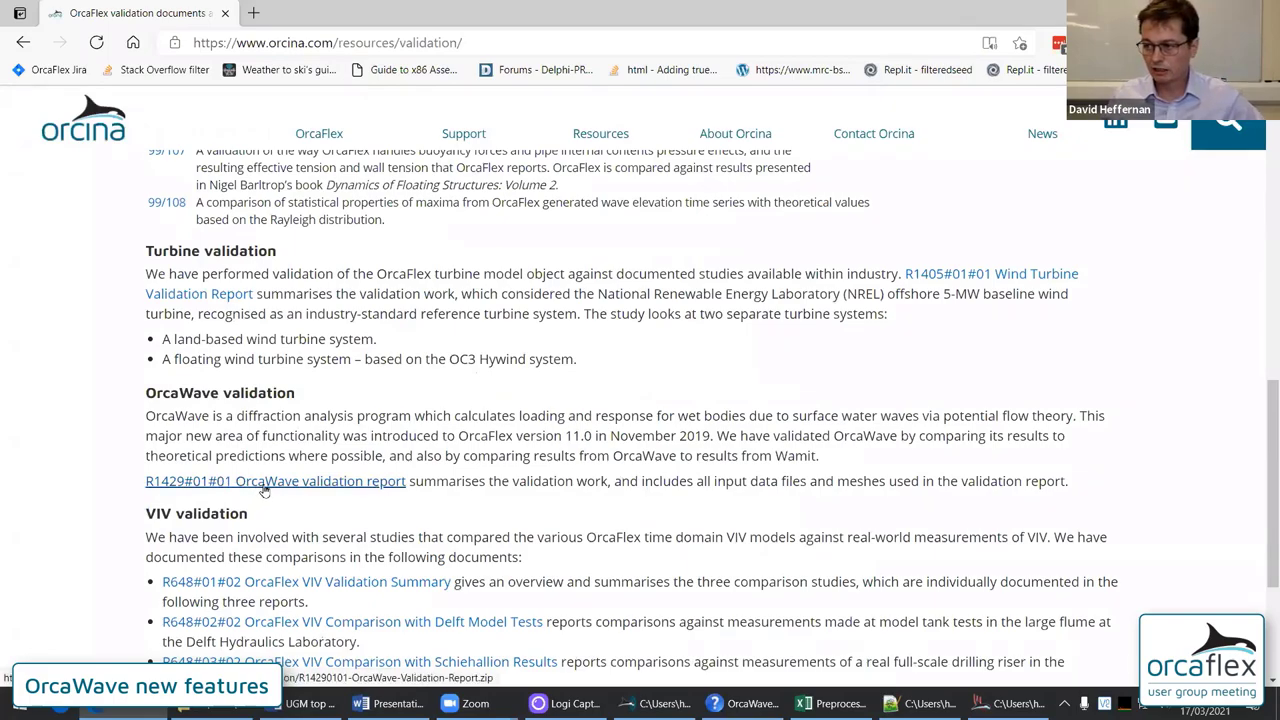
pyautogui.moveTo(531, 480); pyautogui.dragTo(783, 481)
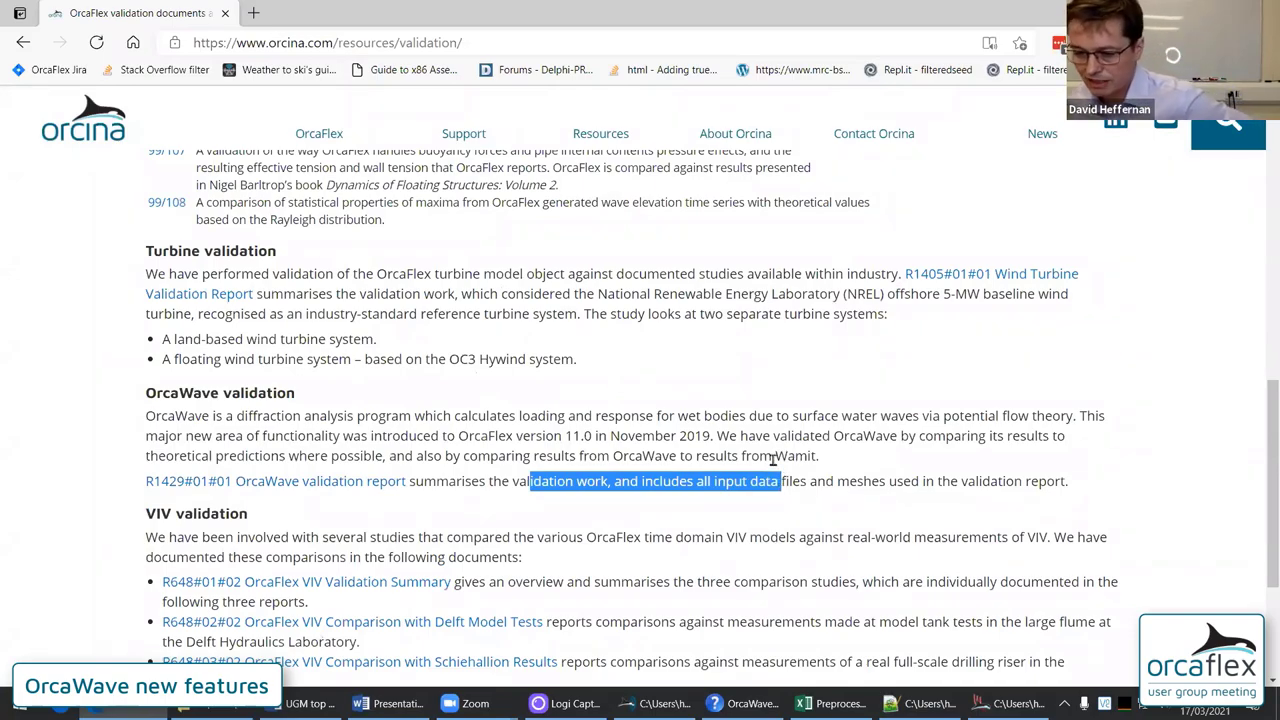
pyautogui.hotkey('alt', 'Tab')
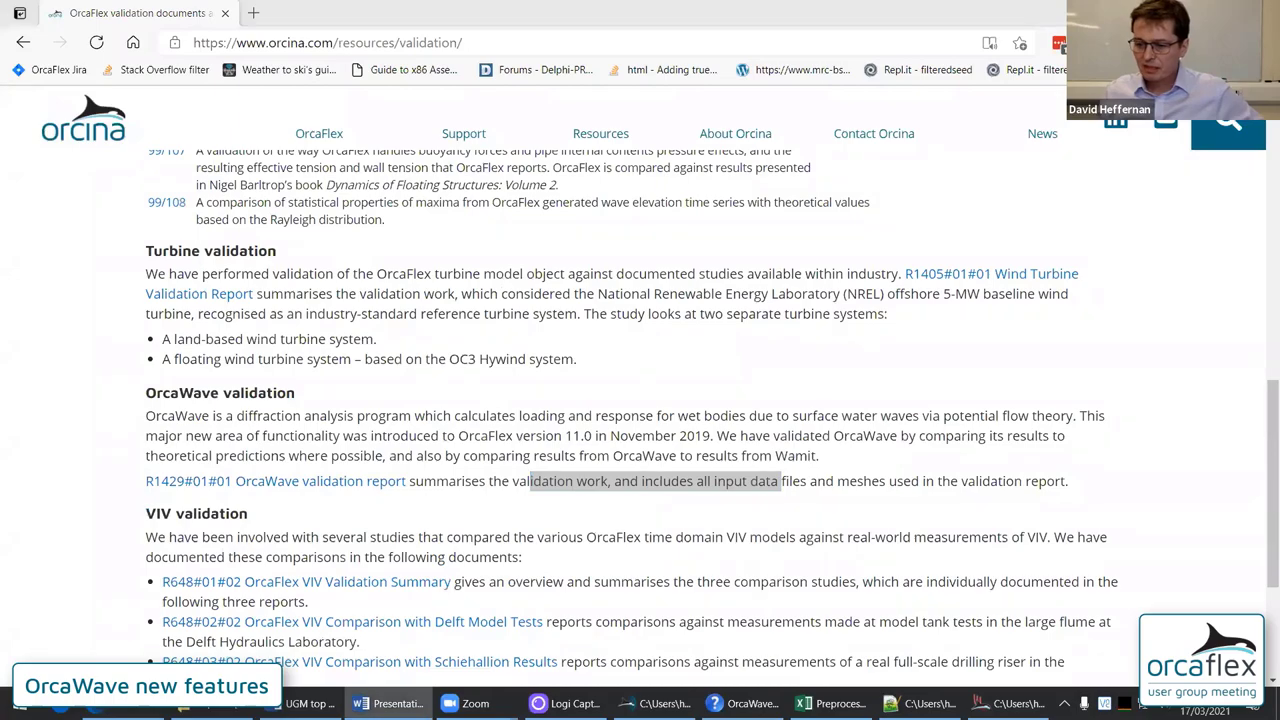